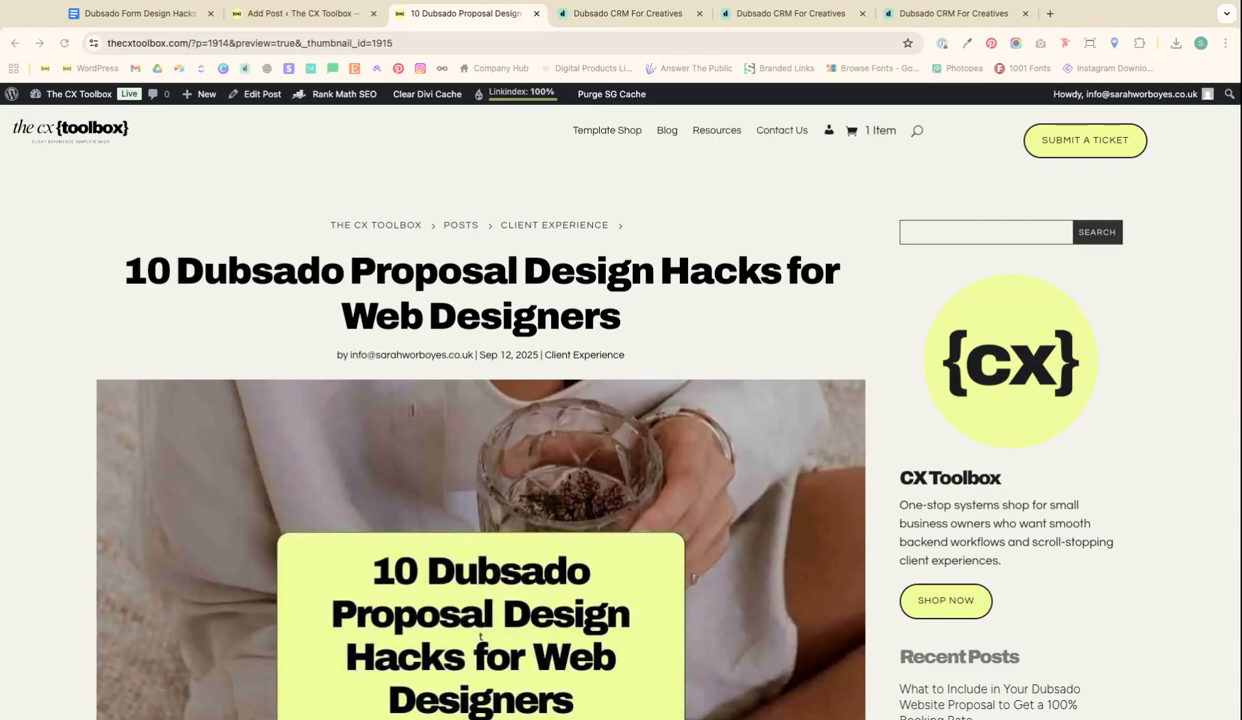
Review the Dubsado Custom Font Uploader product page and the sample website design proposal form
key(ctrl+Tab)
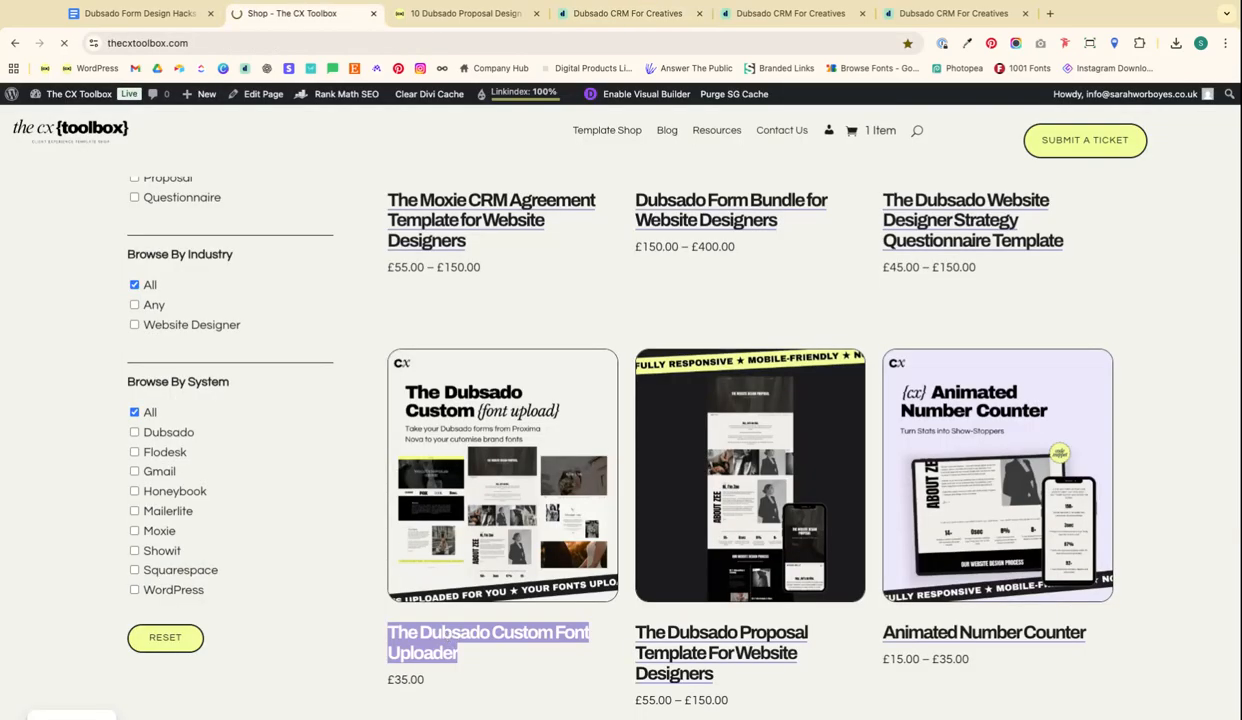
scroll(936, 490, down, 2)
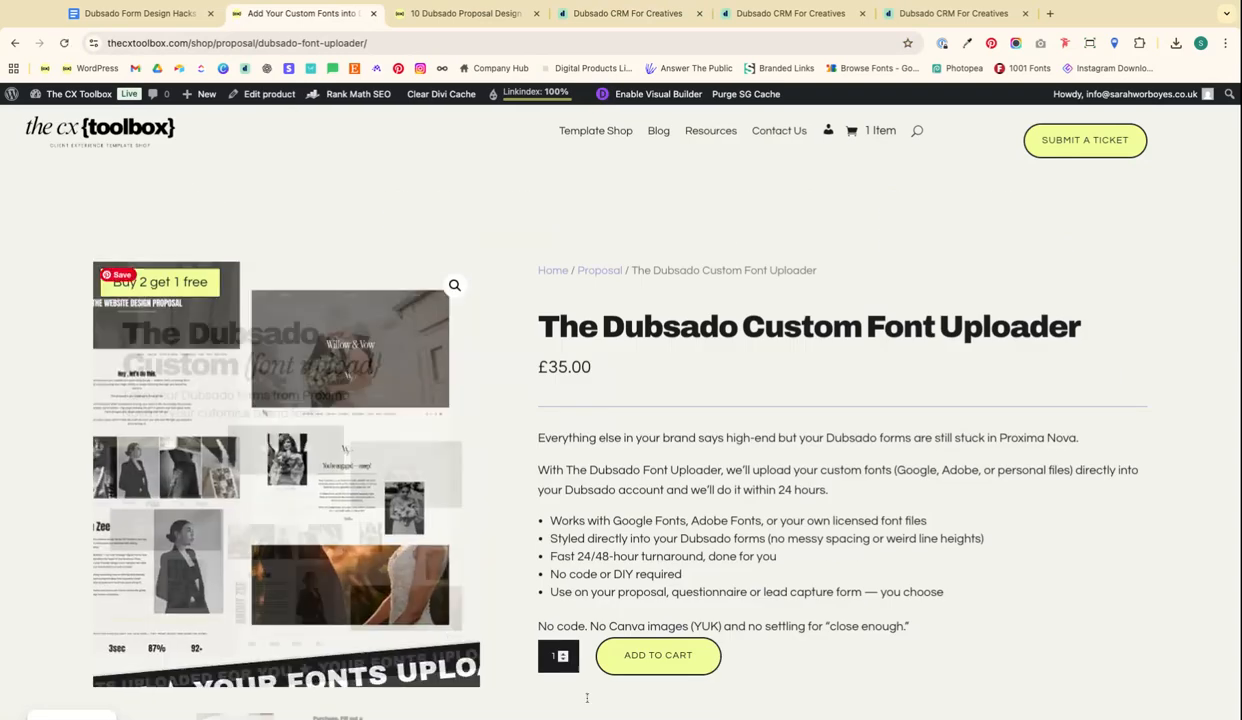
scroll(936, 490, down, 1)
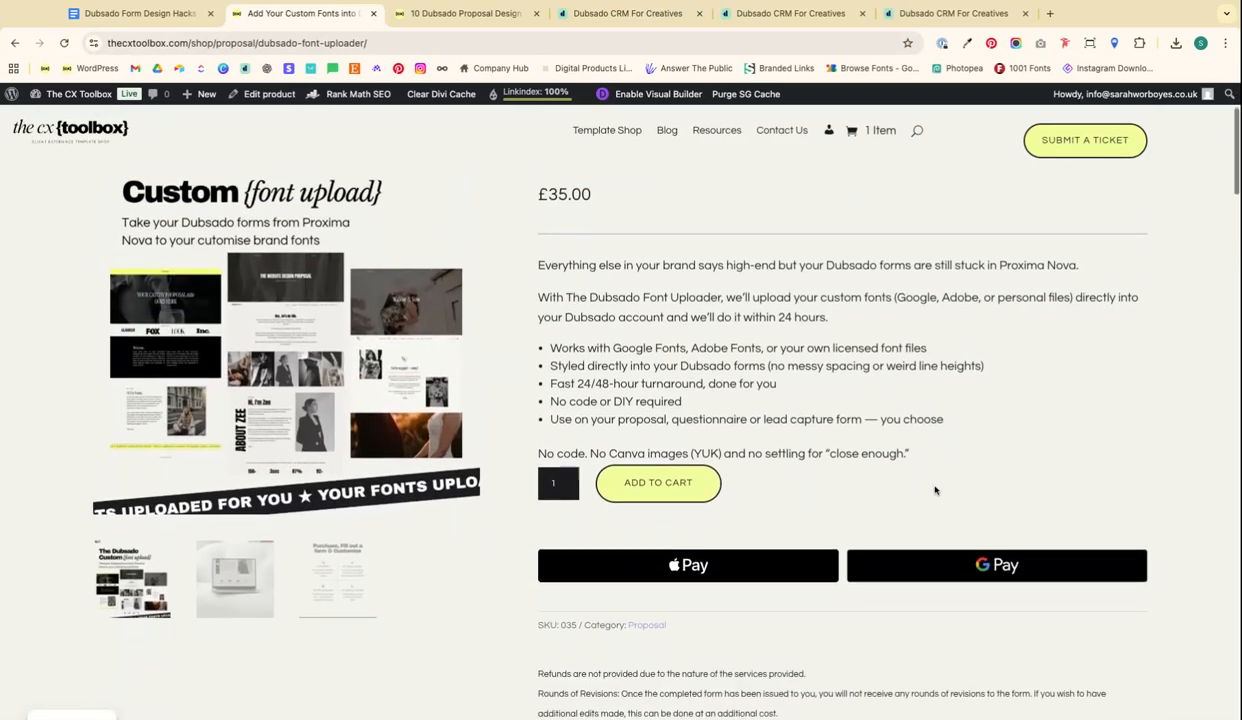
scroll(679, 328, up, 1)
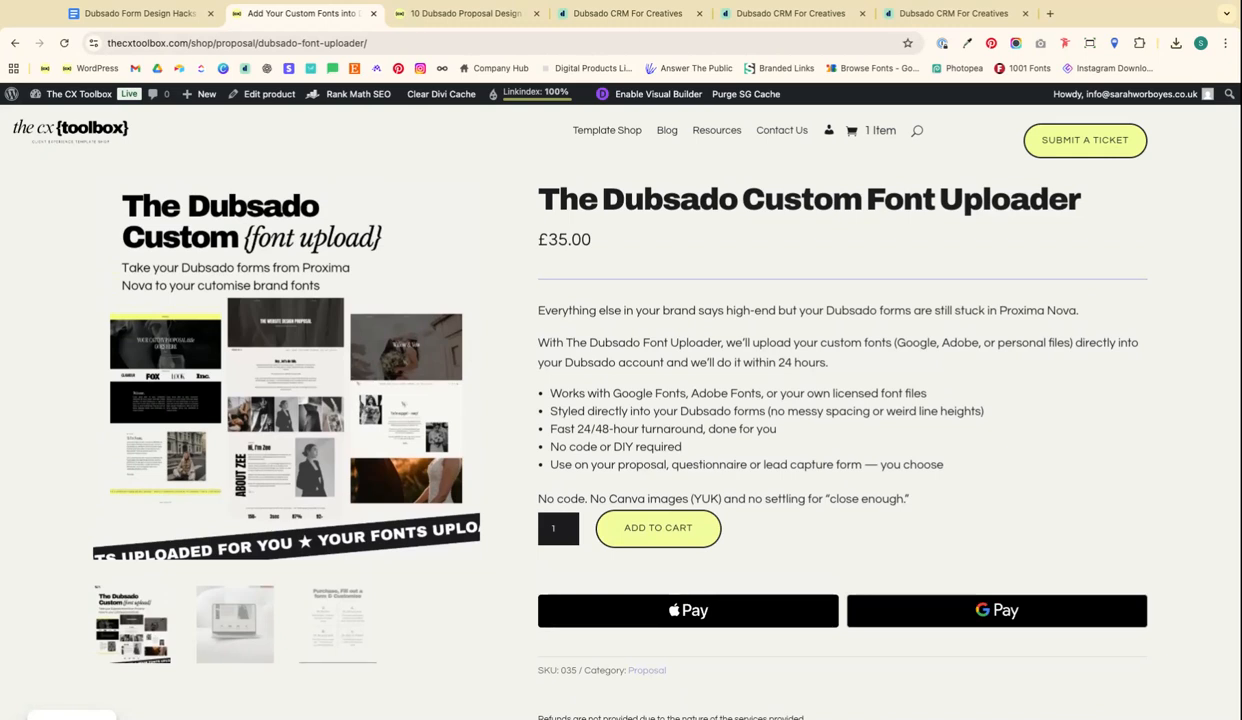
click(605, 18)
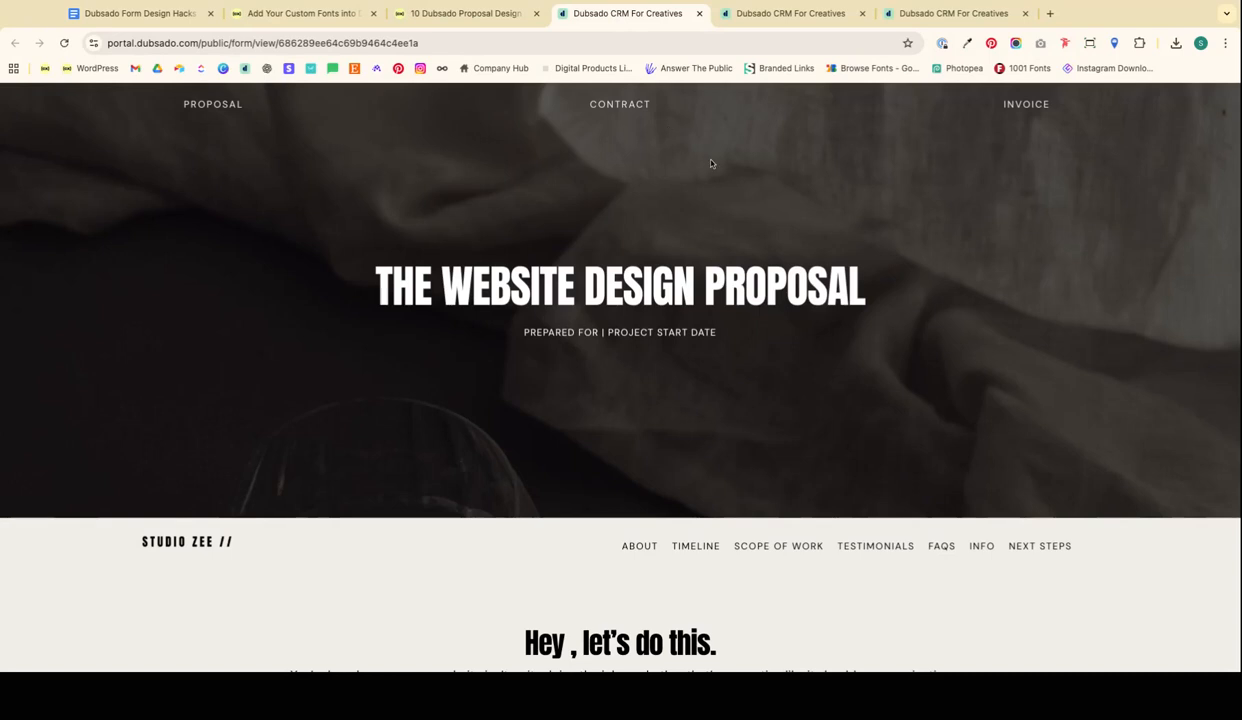
Open the custom CSS editor in the new proposal form's styling settings
click(764, 13)
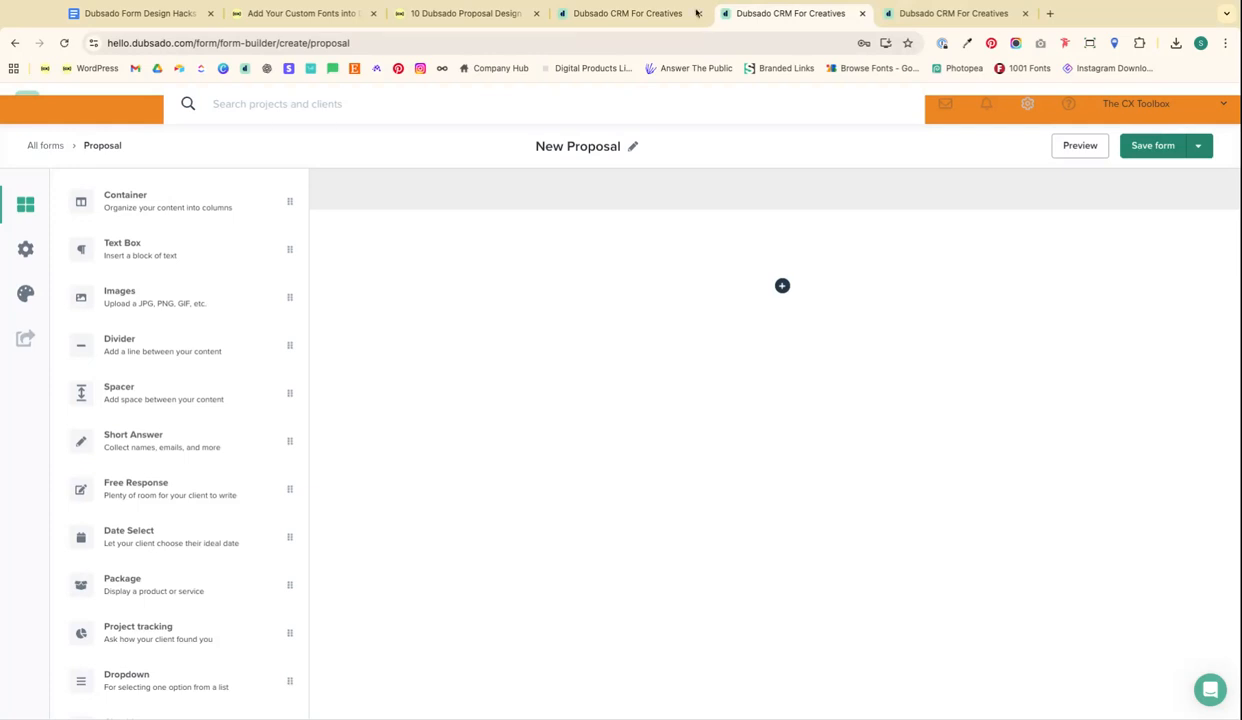
click(28, 293)
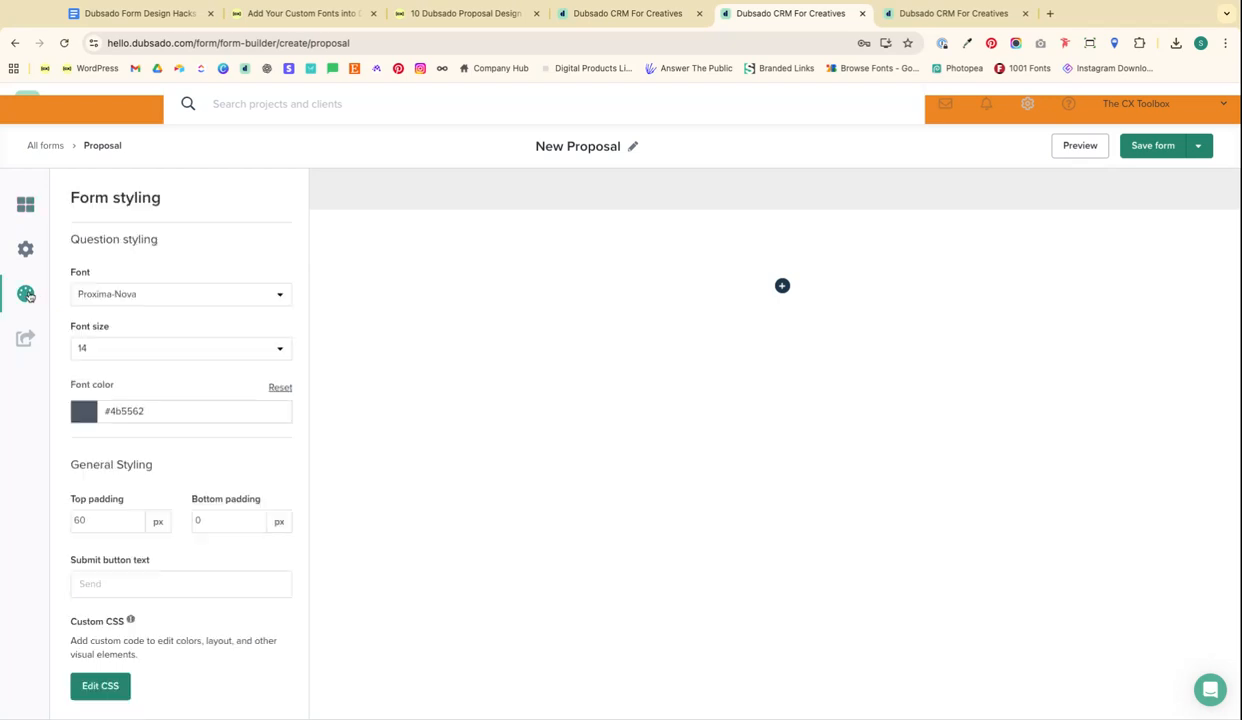
scroll(180, 460, down, 1)
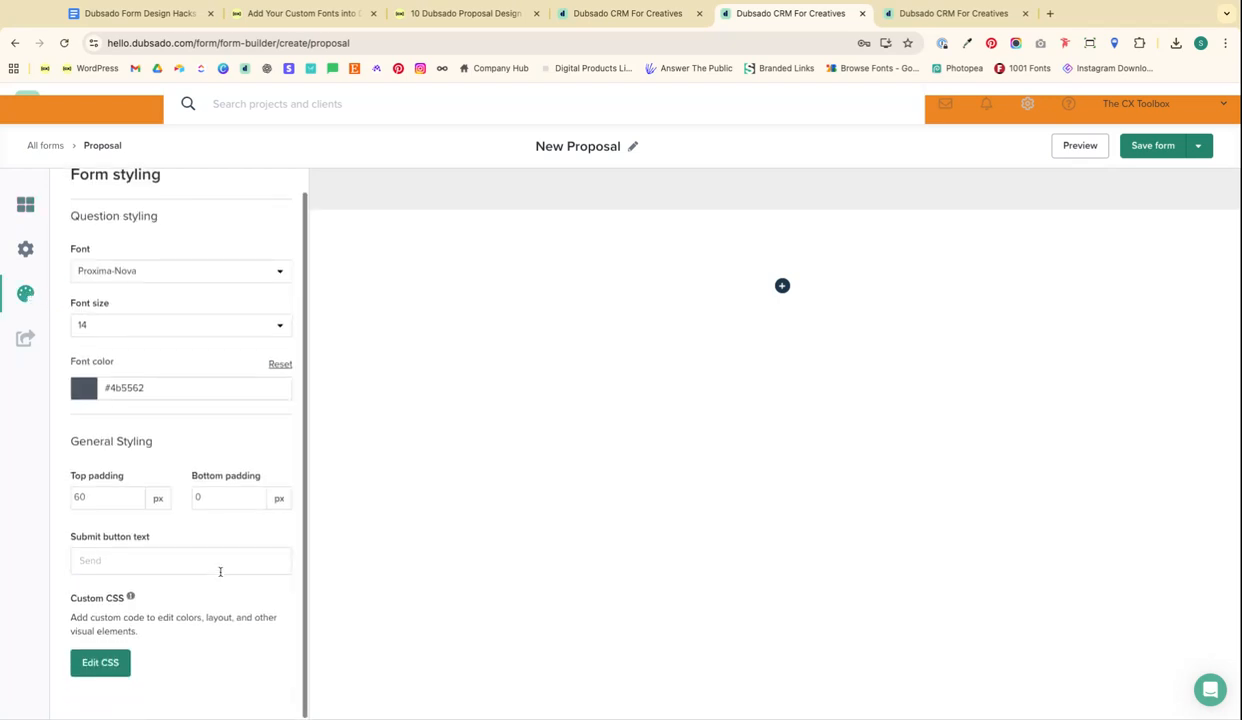
click(100, 664)
click(120, 296)
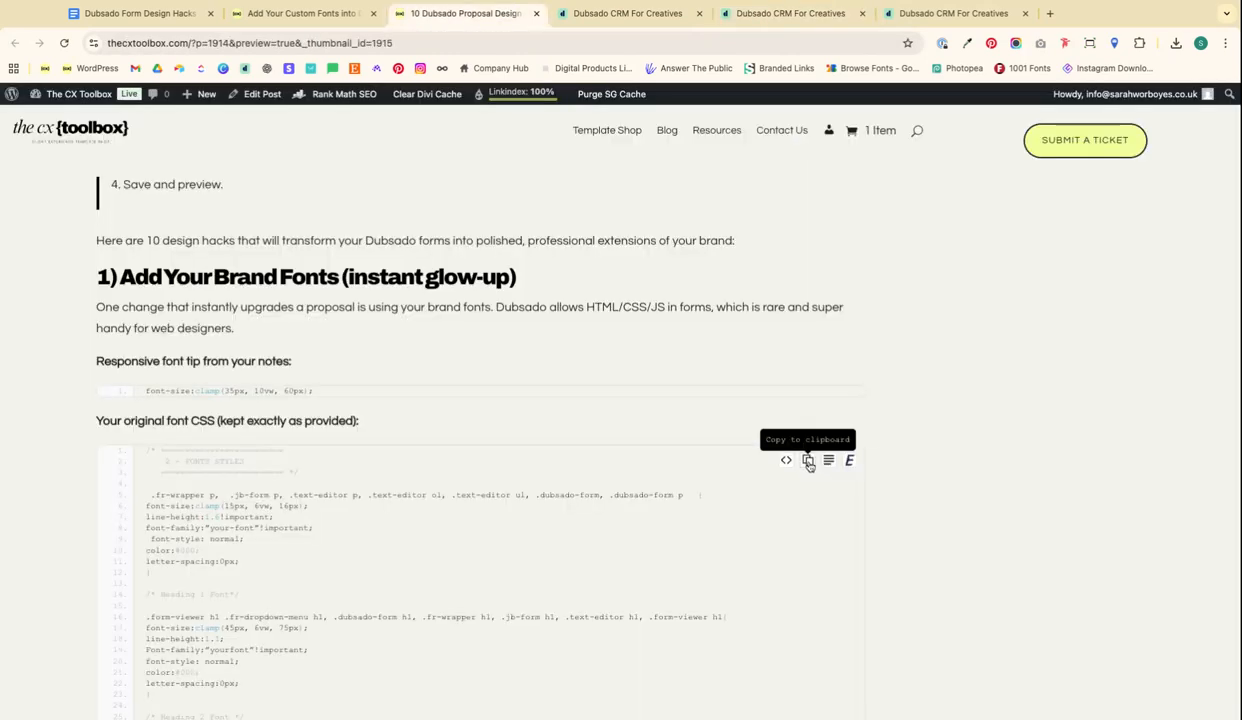
Copy the original font CSS from the blog post's brand fonts section and paste it into the form's custom CSS
click(808, 461)
click(785, 13)
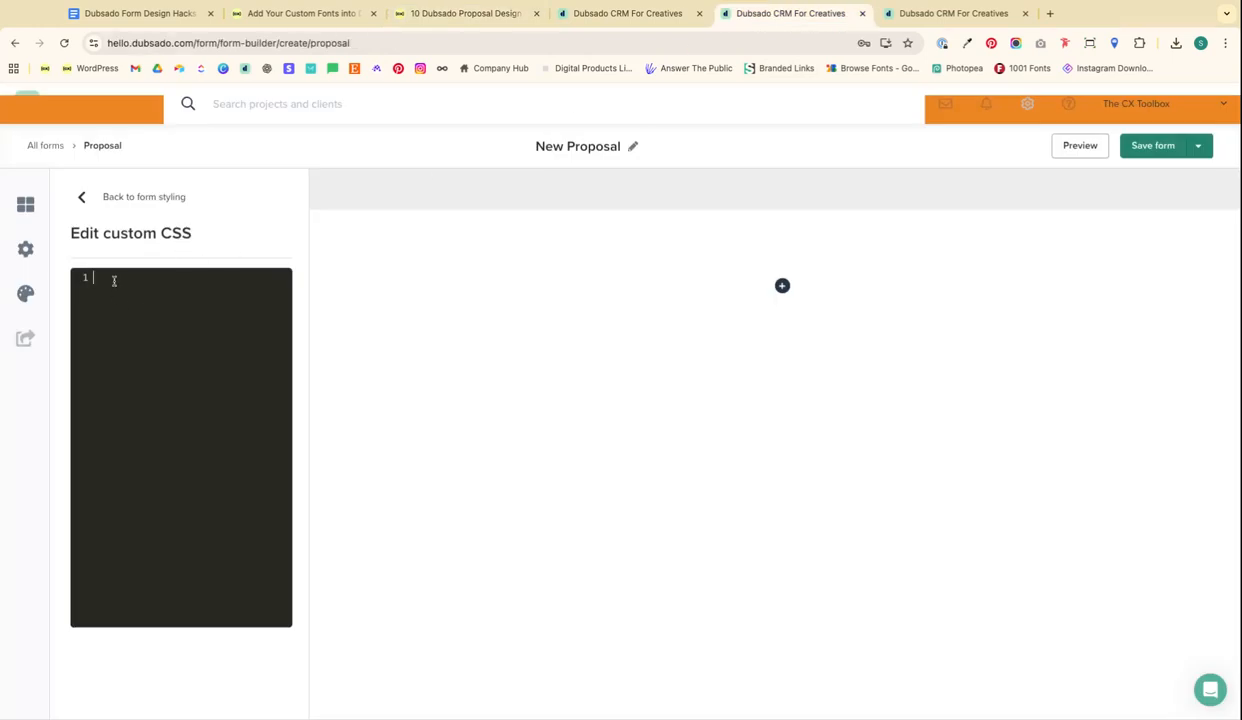
key(super+v)
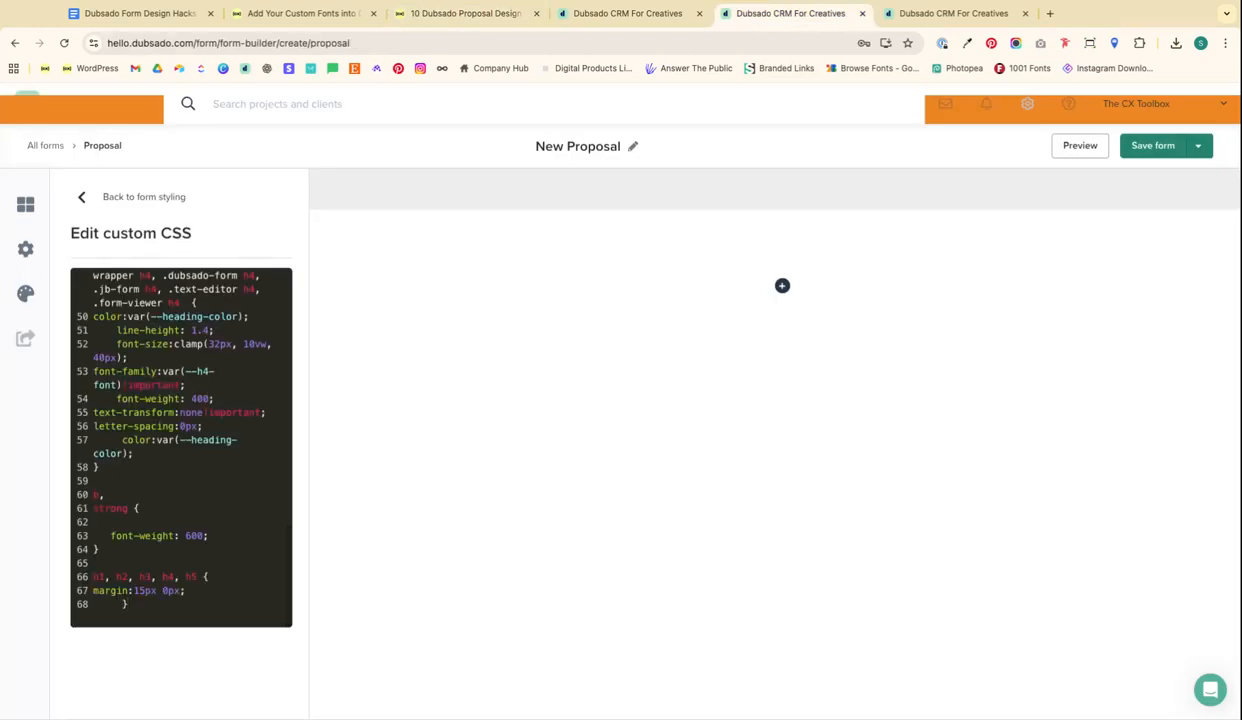
Set the maximum value of the paragraph text's font-size clamp to 20px
scroll(190, 410, up, 15)
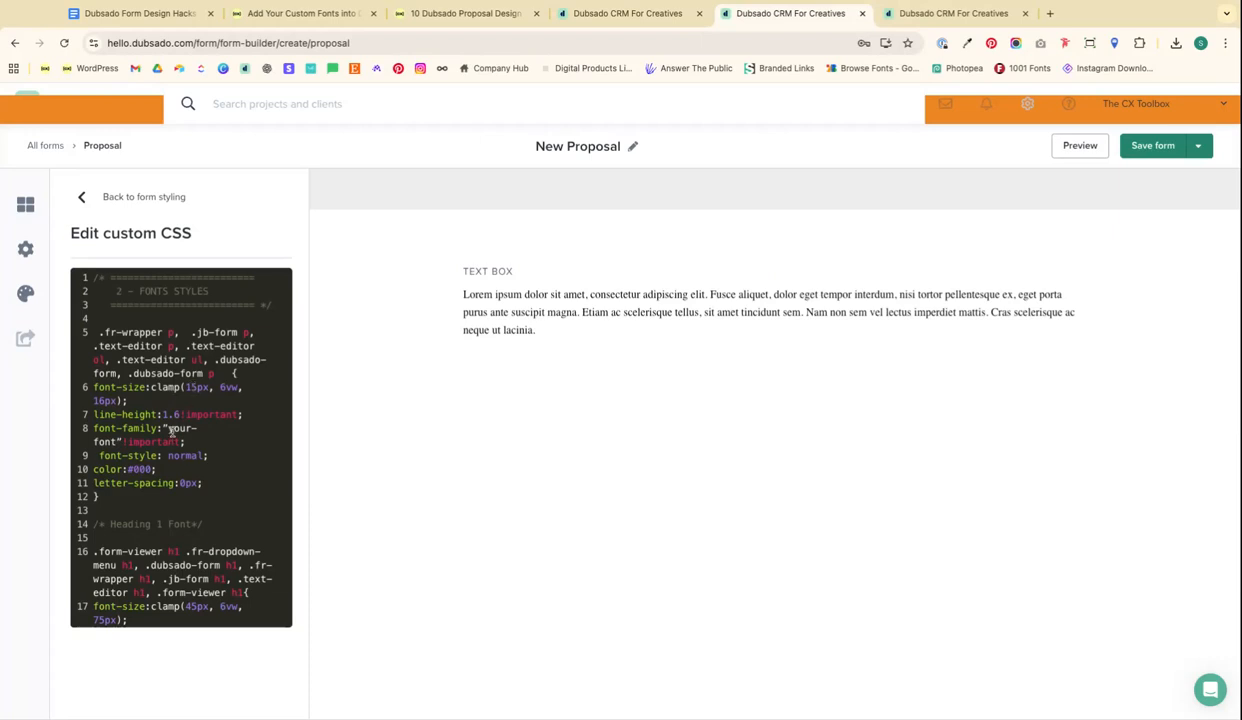
drag(163, 428, 121, 441)
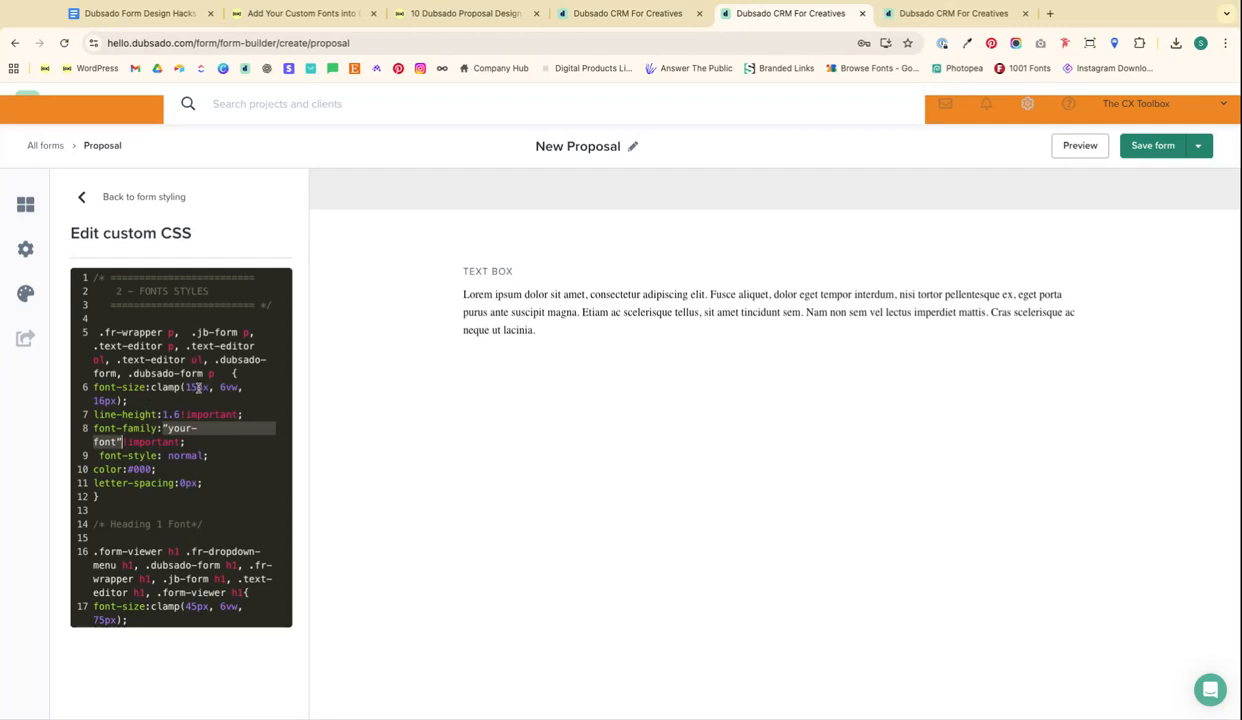
drag(184, 388, 197, 388)
drag(107, 400, 93, 400)
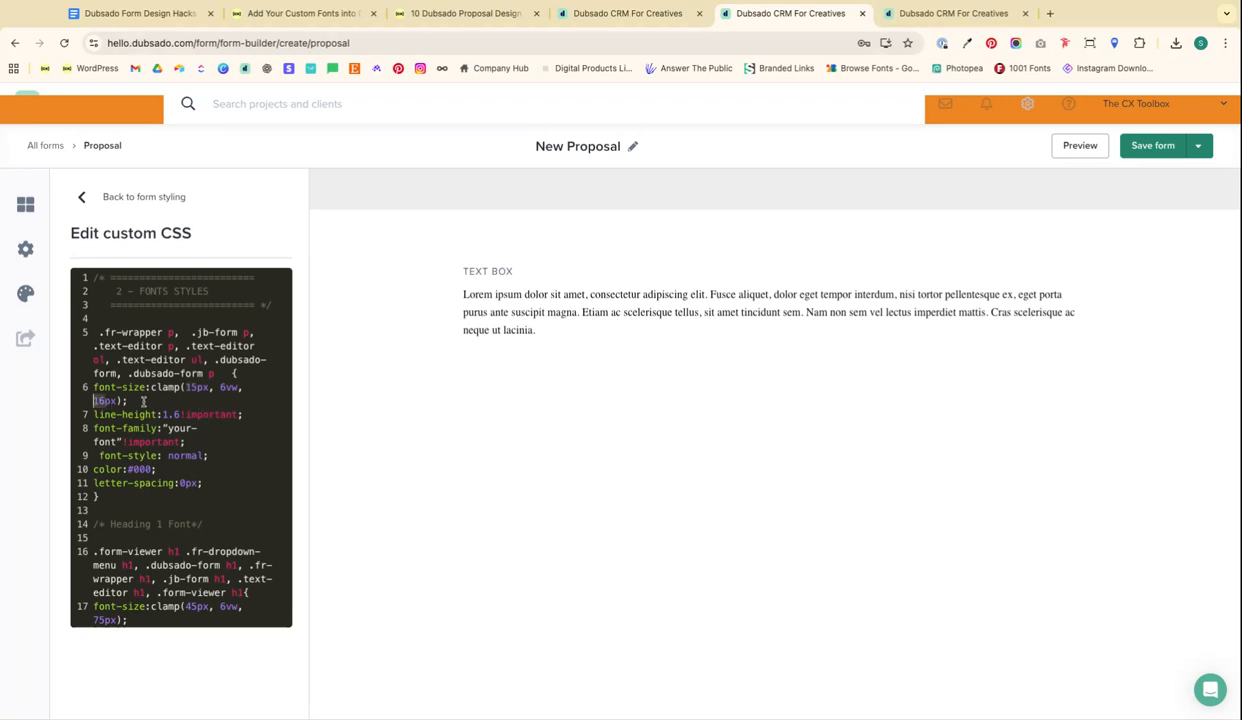
text(20)
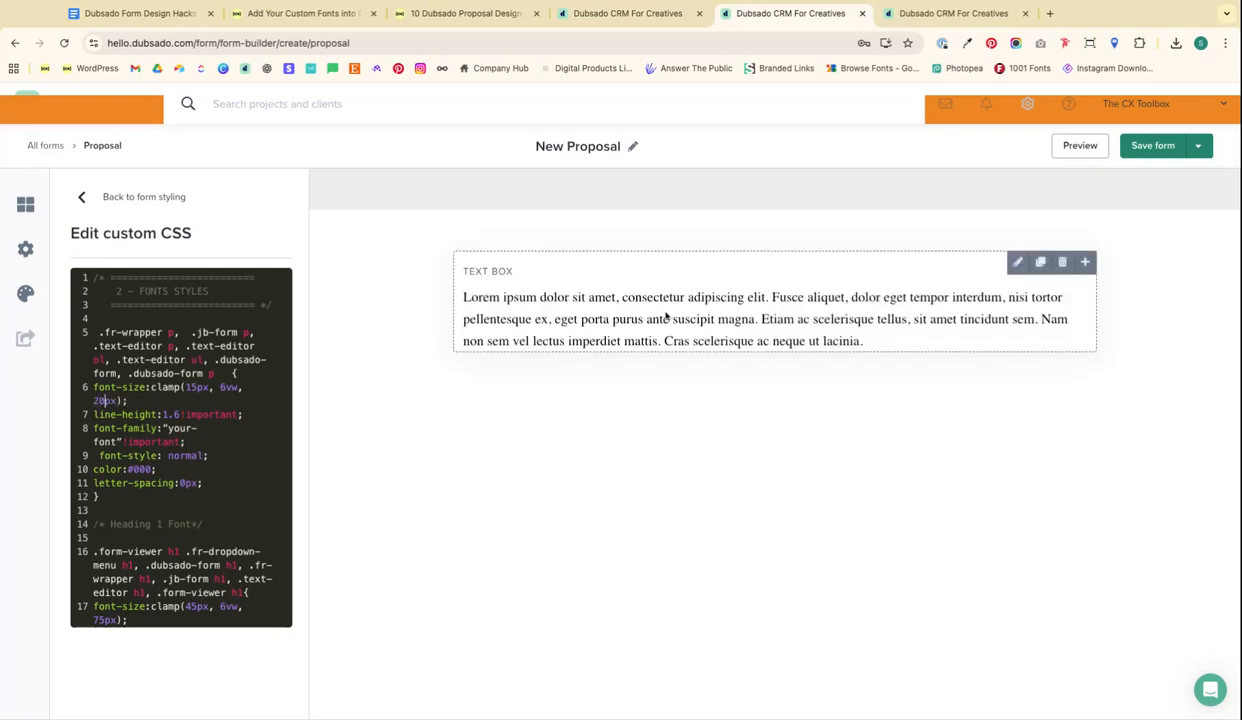
Try a line height of 1.8 on the paragraph text, and restore it to 1.6
click(177, 413)
key(BackSpace)
text(8)
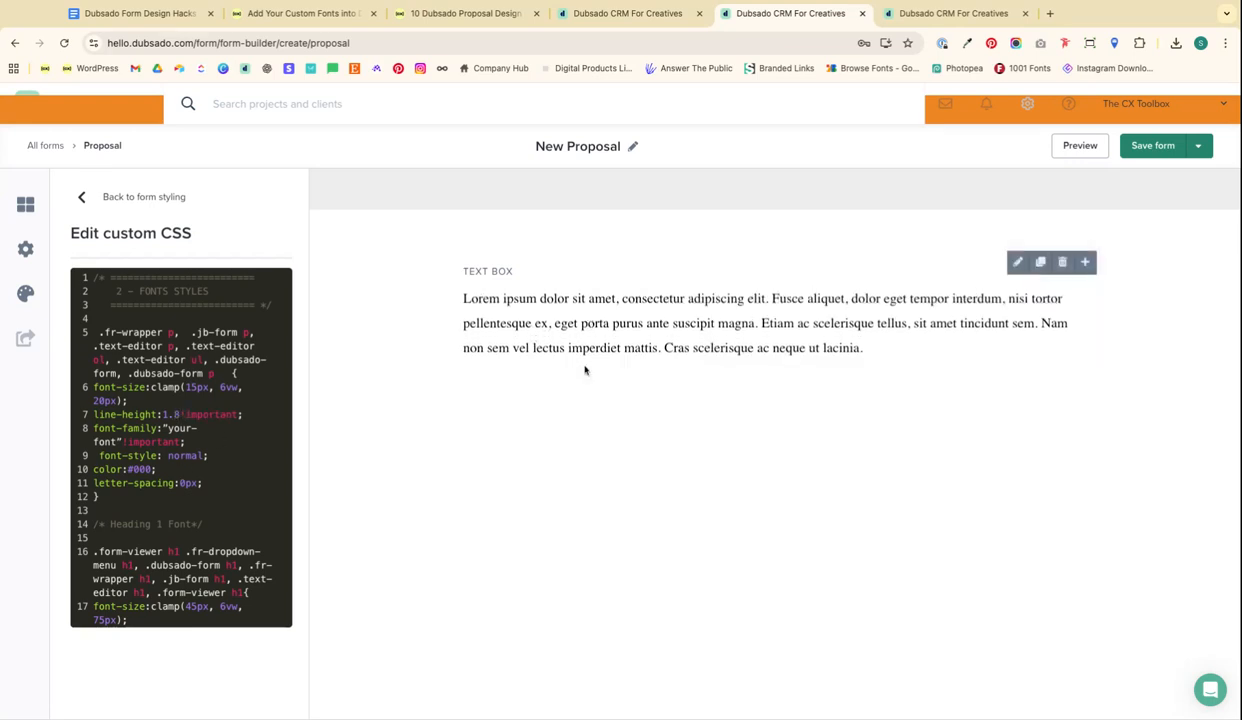
key(BackSpace)
text(6)
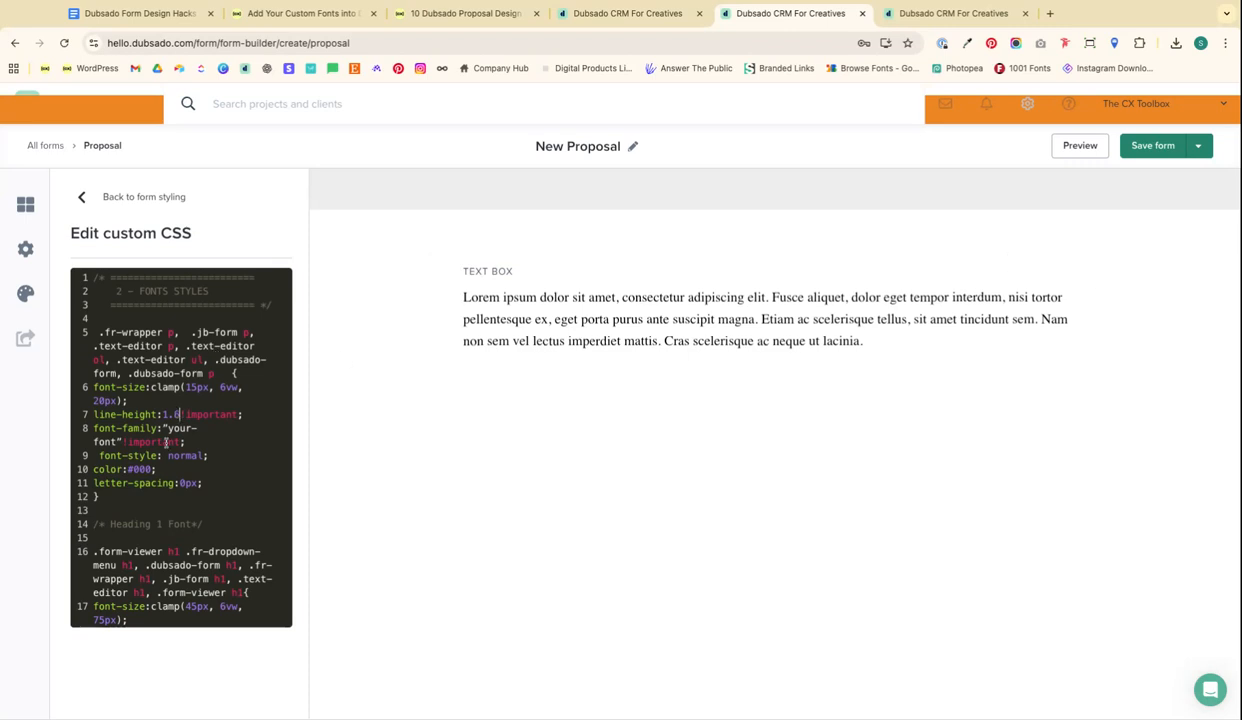
Replace the placeholder font family in the paragraph rule with playfair display
drag(161, 428, 122, 441)
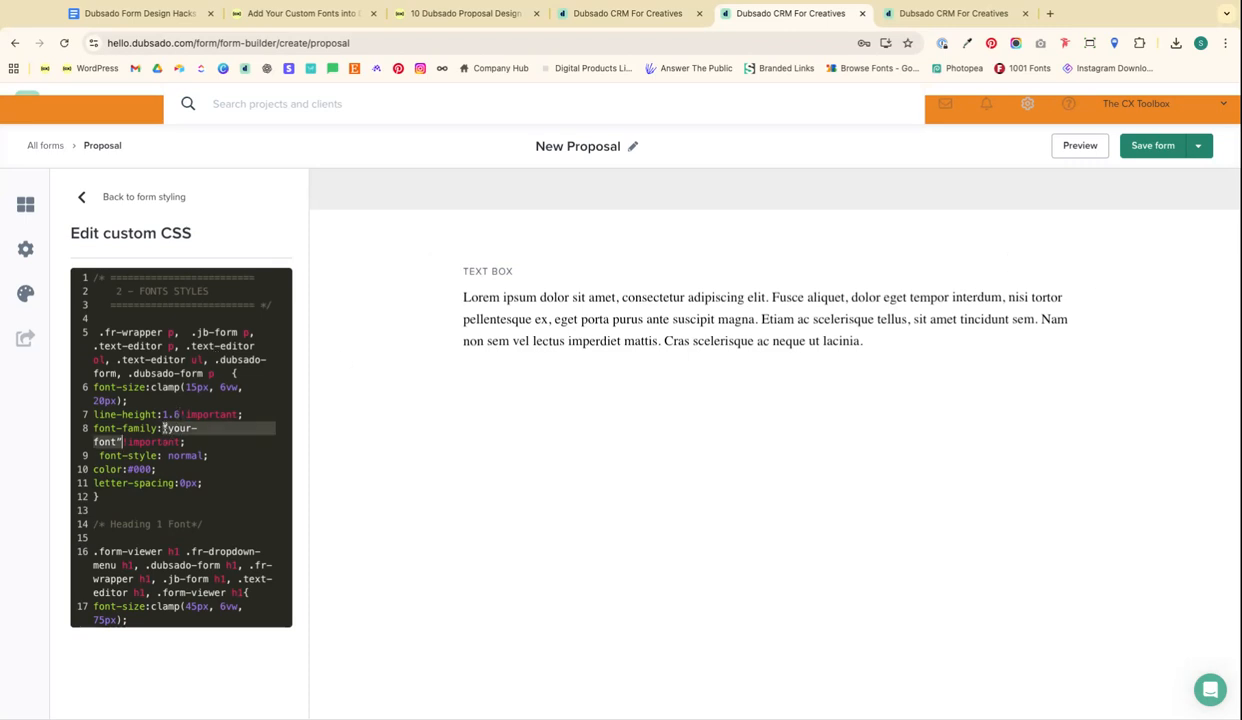
text(playf)
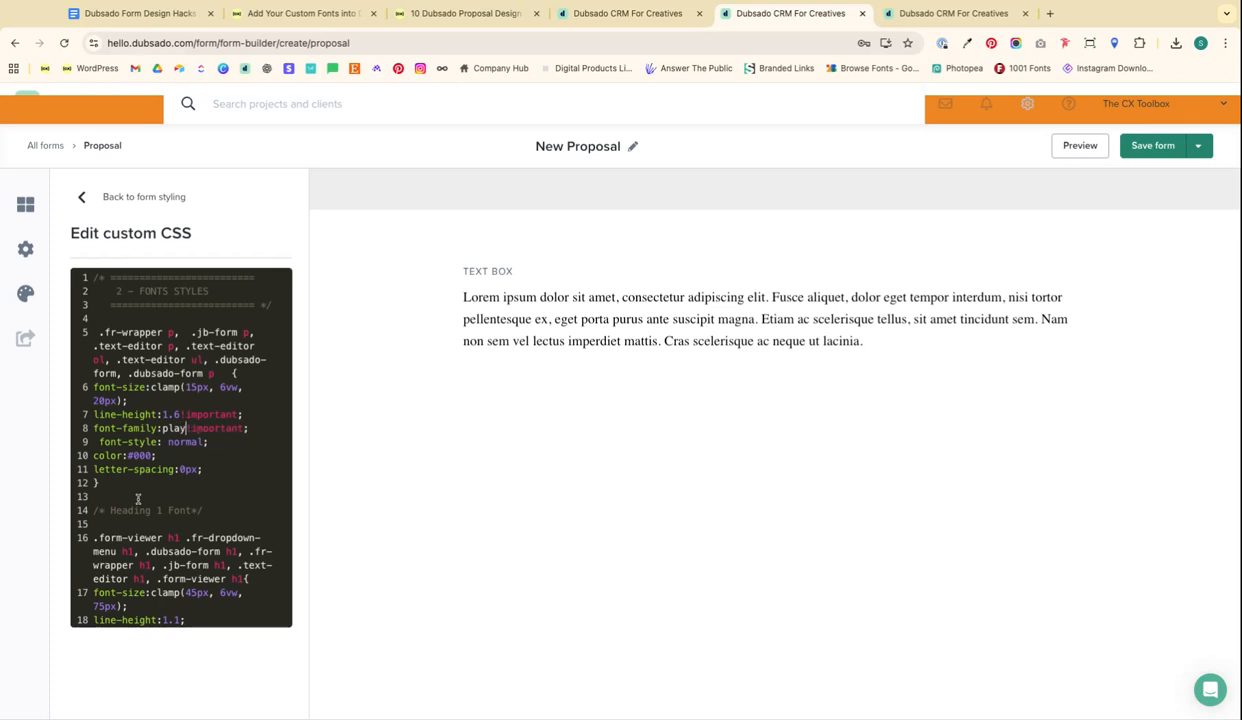
text(air displ)
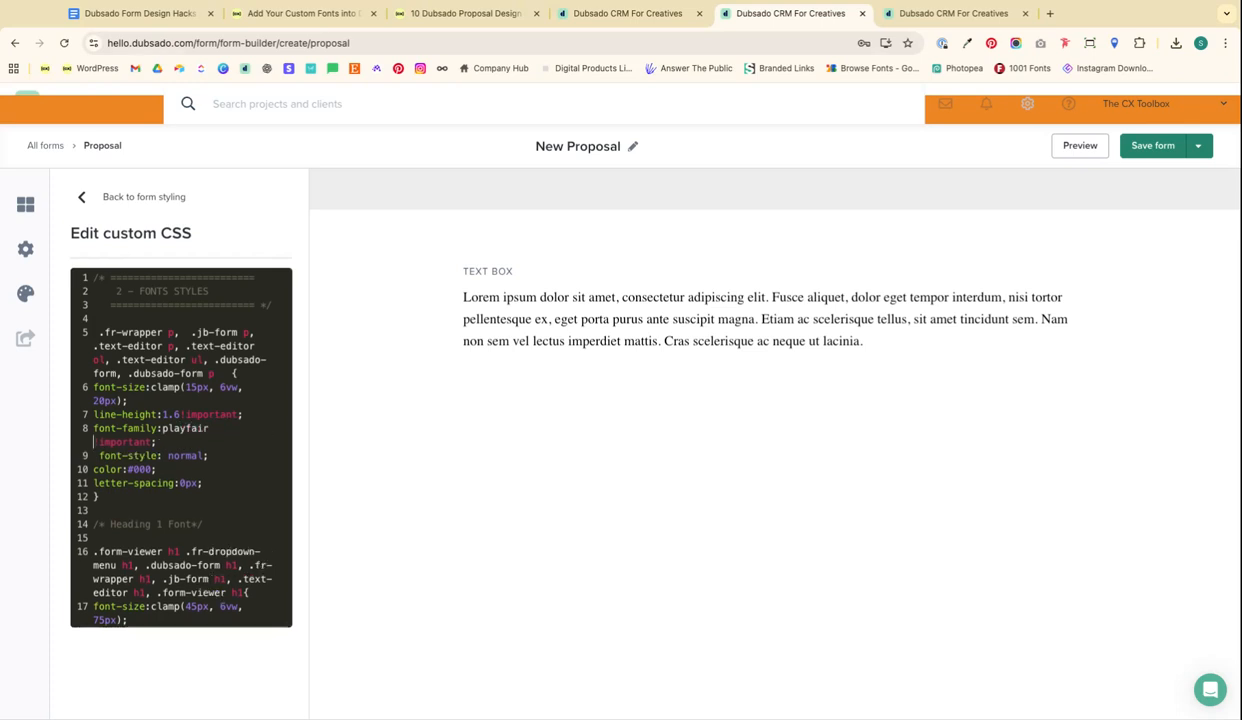
text(ay)
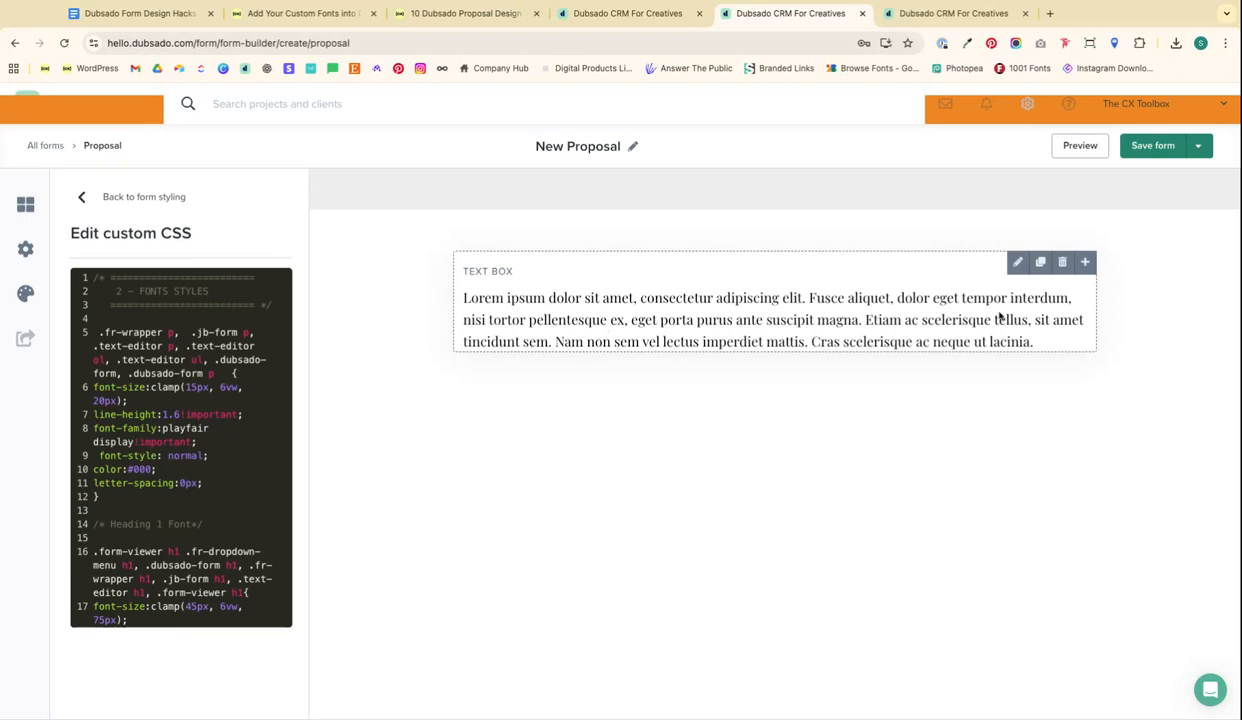
Check the available fonts for the sample text box, and return to the custom CSS
click(1017, 262)
click(615, 239)
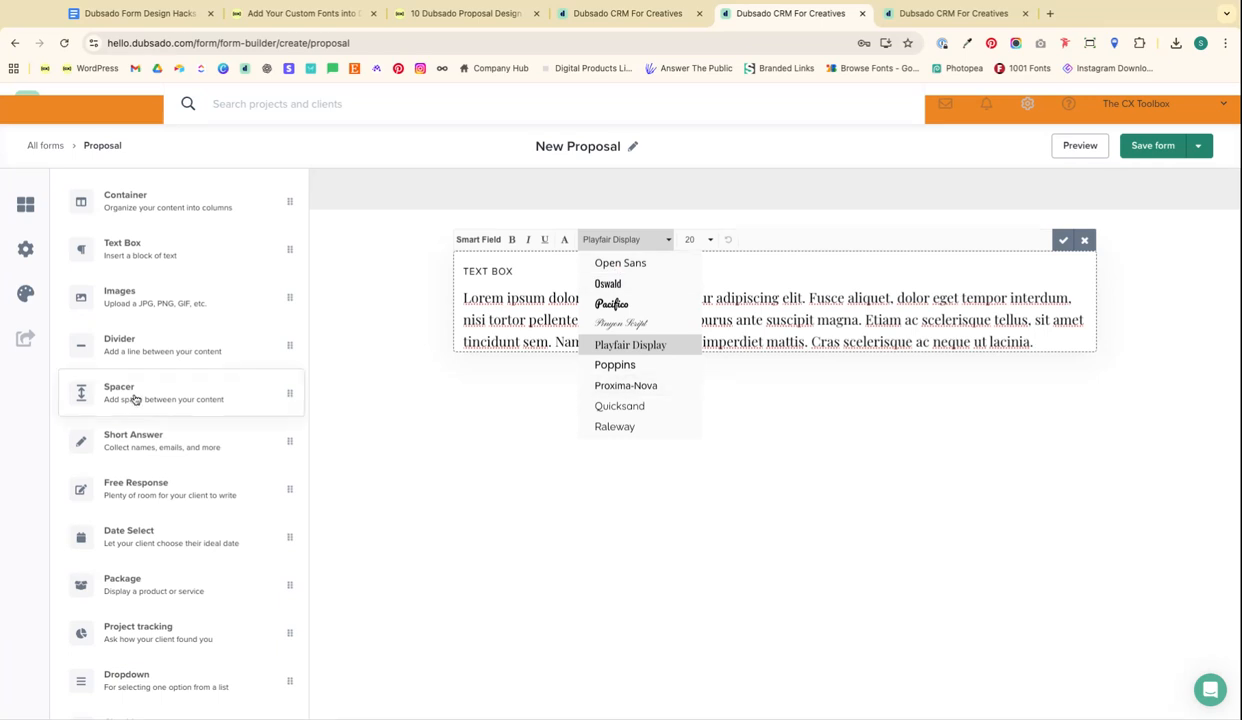
click(25, 295)
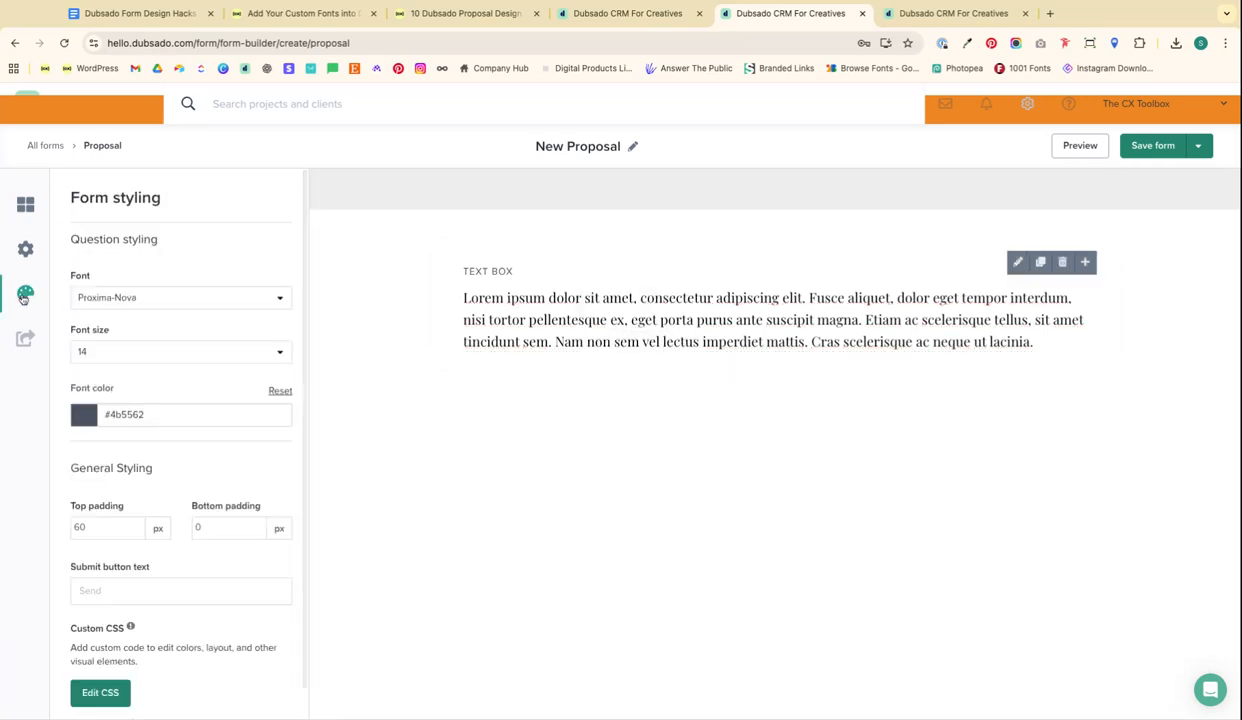
click(104, 692)
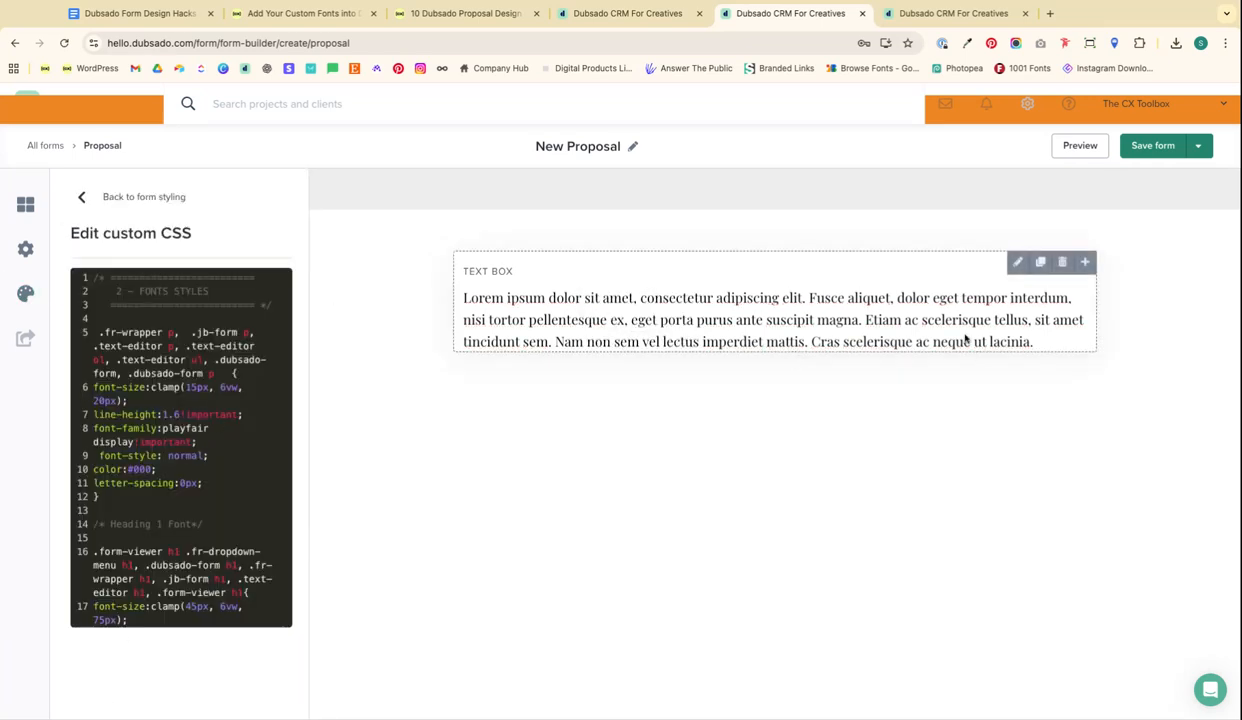
Try an italic font style on the paragraph text, and restore it to normal
scroll(164, 455, down, 1)
double_click(203, 424)
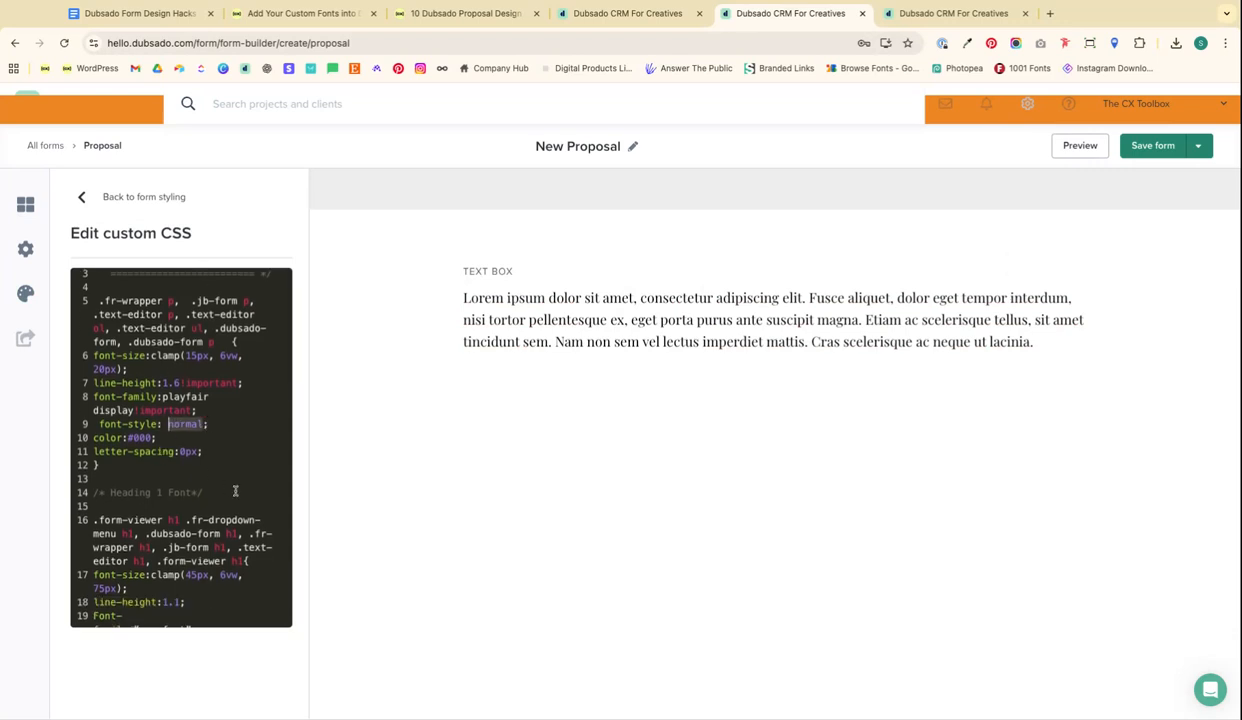
text(italics)
key(BackSpace)
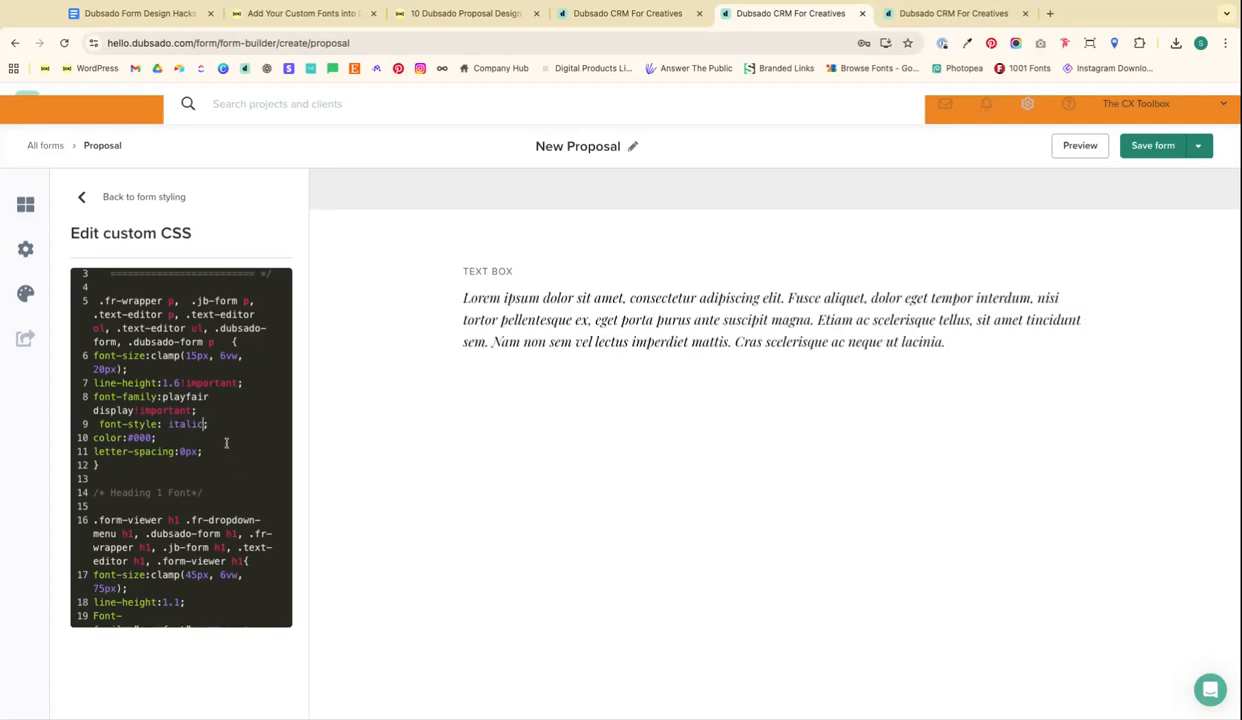
double_click(196, 422)
text(normal)
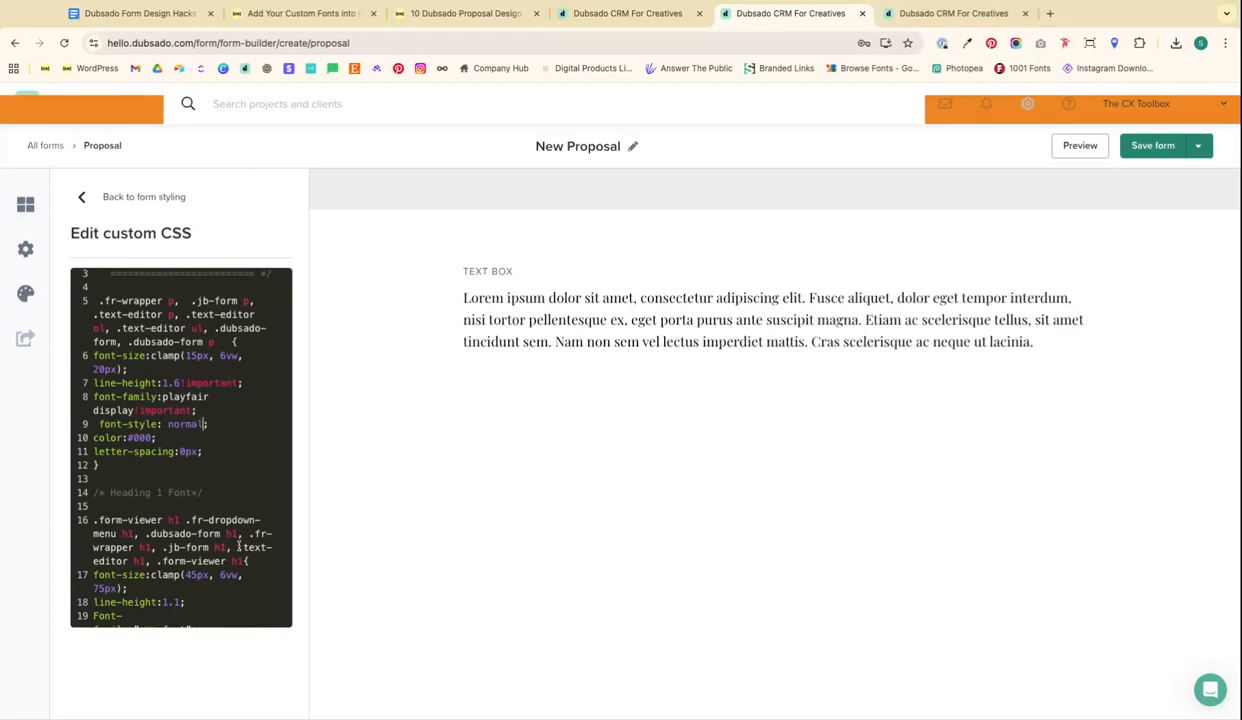
Try the colour #666 on the paragraph text, and restore it to #000
double_click(141, 437)
text(ed)
key(BackSpace)
key(BackSpace)
key(BackSpace)
text(666)
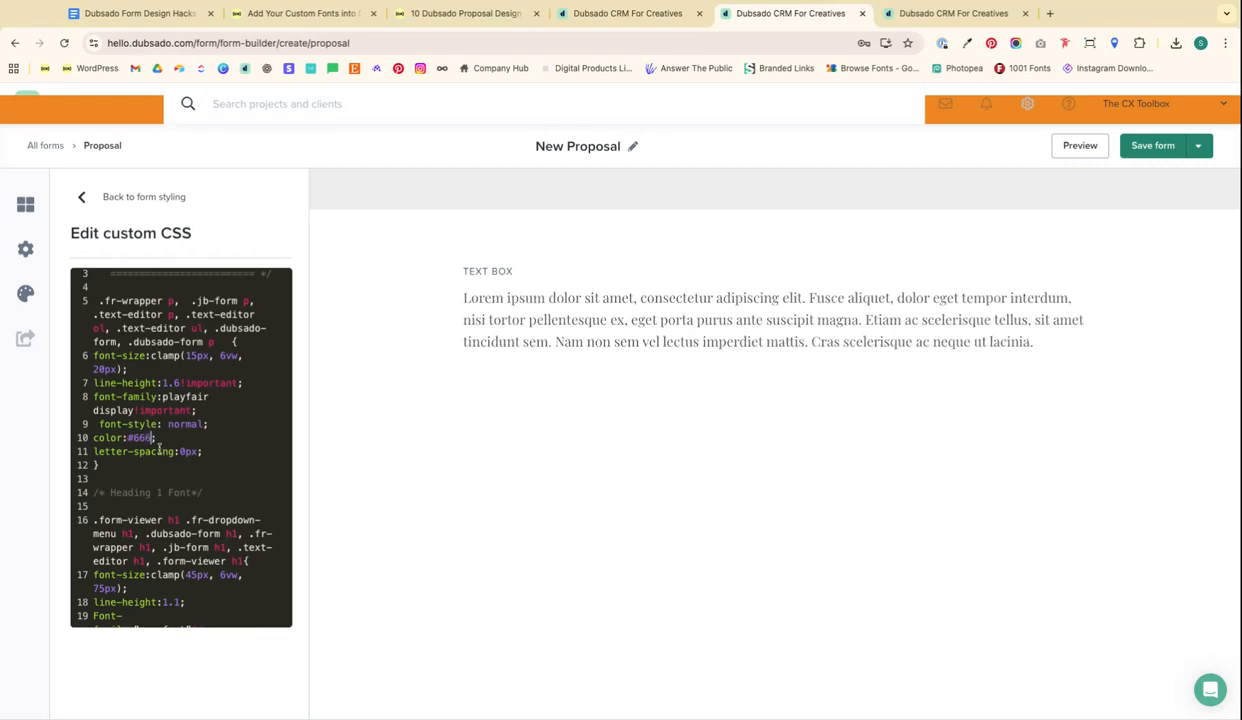
key(BackSpace)
key(BackSpace)
key(BackSpace)
text(000)
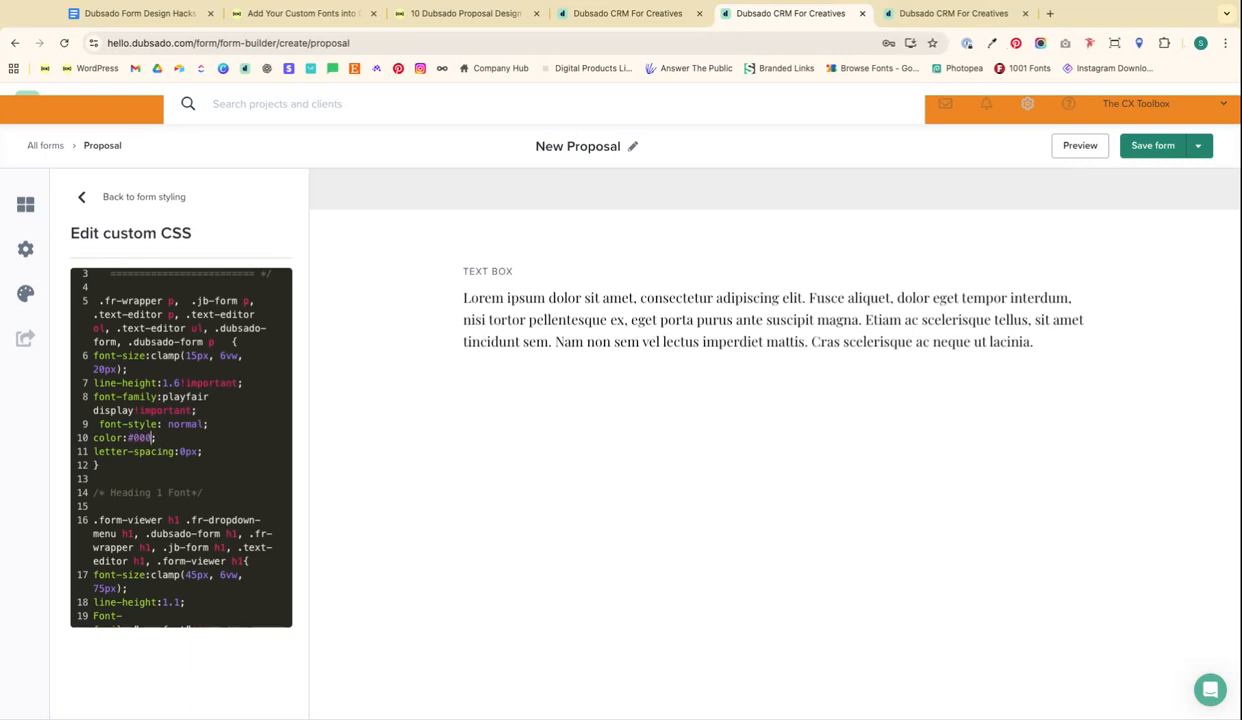
Try a letter spacing of 10px on the paragraph text, and restore it to 0px
click(181, 451)
text(1)
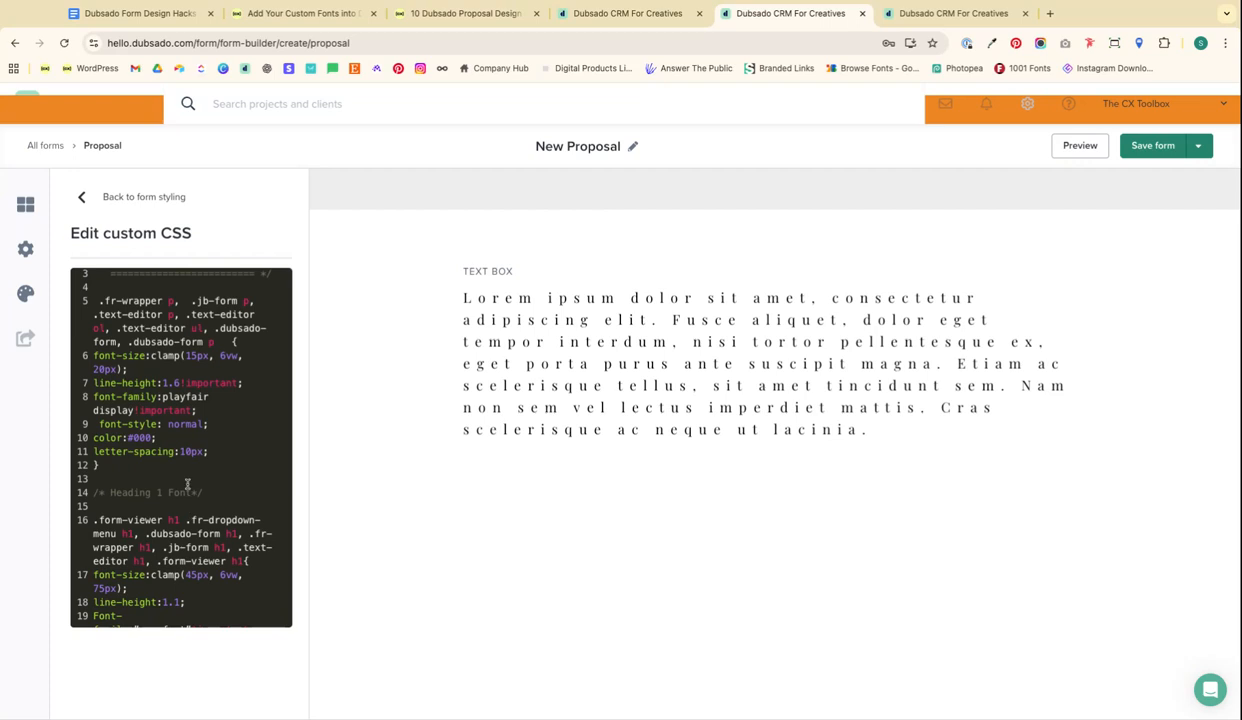
key(BackSpace)
Edit the sample text box, adding a blank line above the text and line breaks after "dolor" and "consectetur"
scroll(172, 560, down, 2)
scroll(172, 560, down, 1)
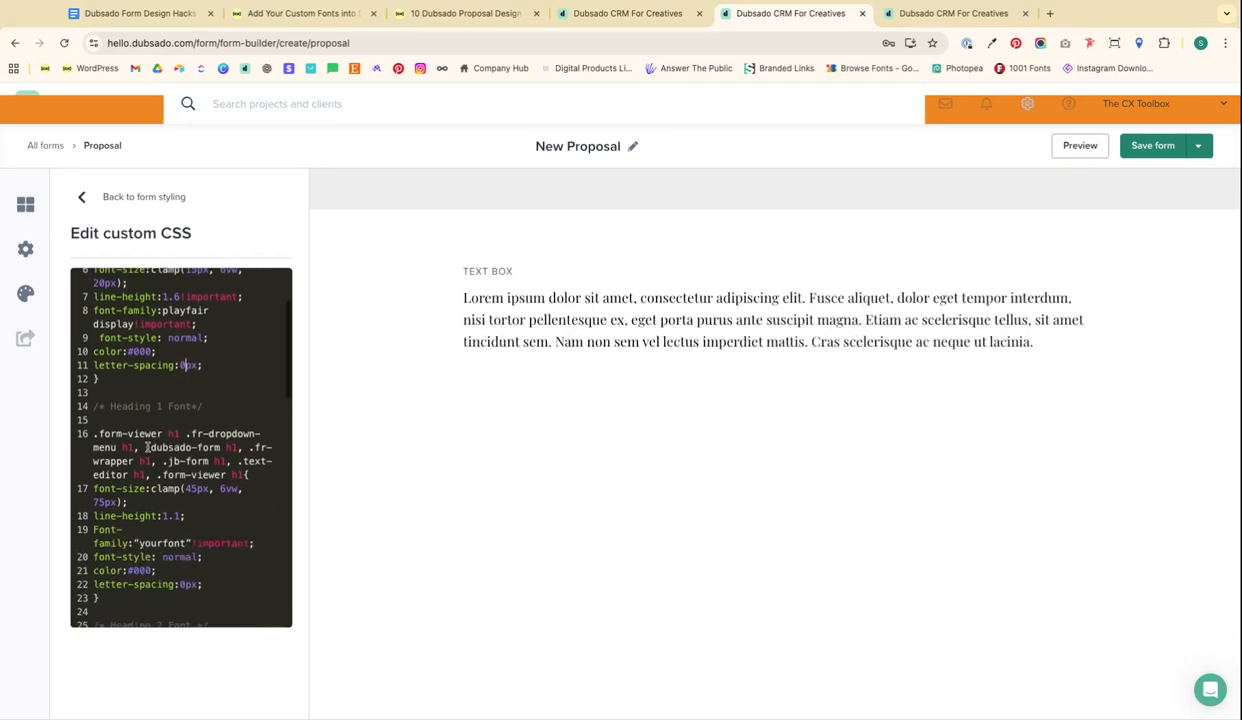
click(1015, 264)
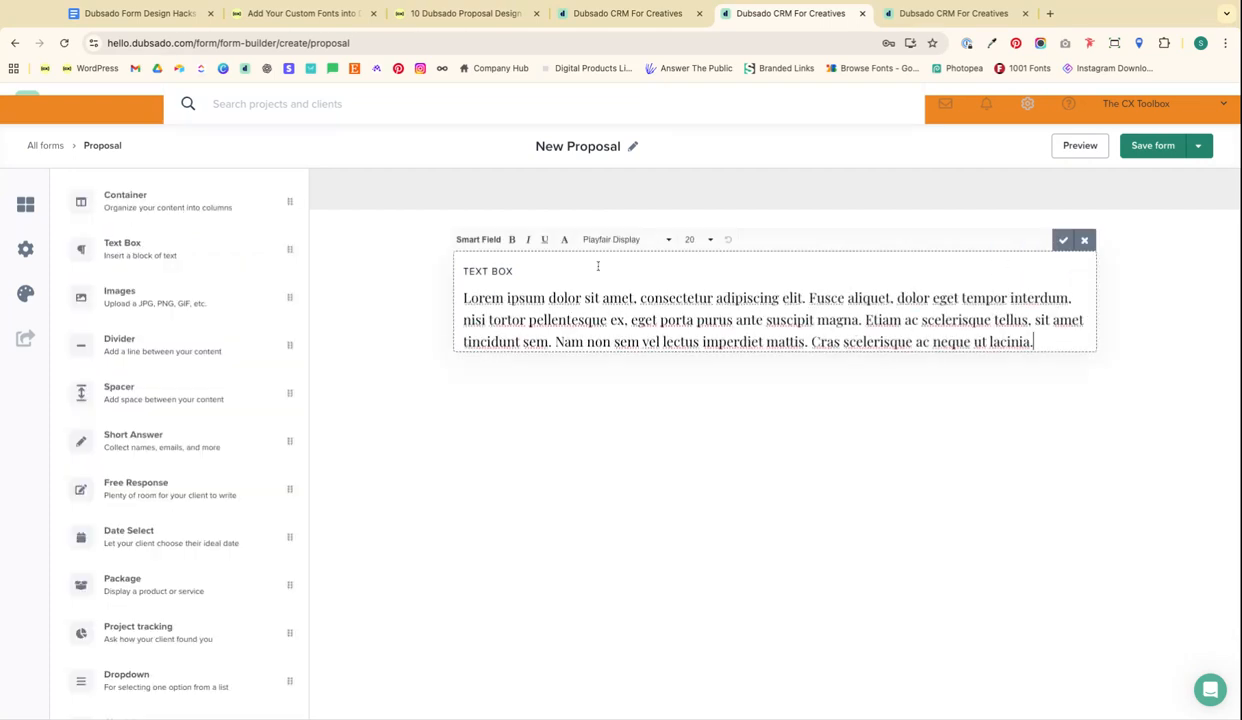
key(Return)
click(563, 240)
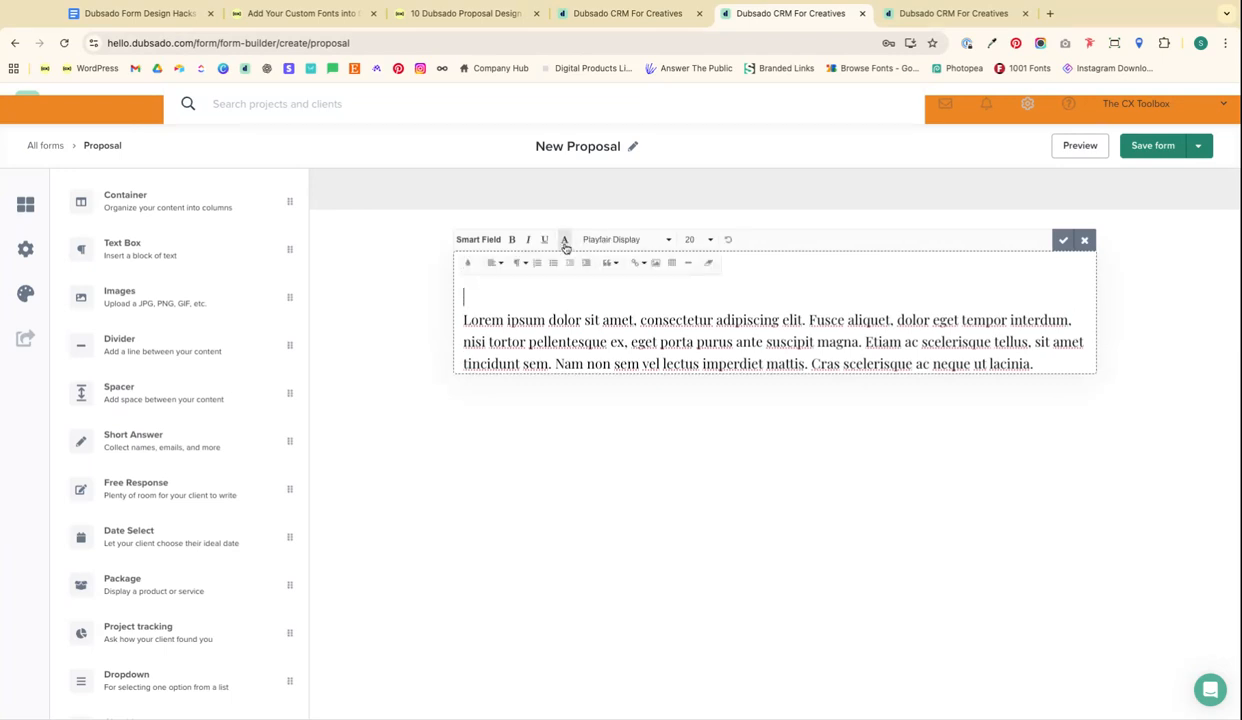
click(580, 322)
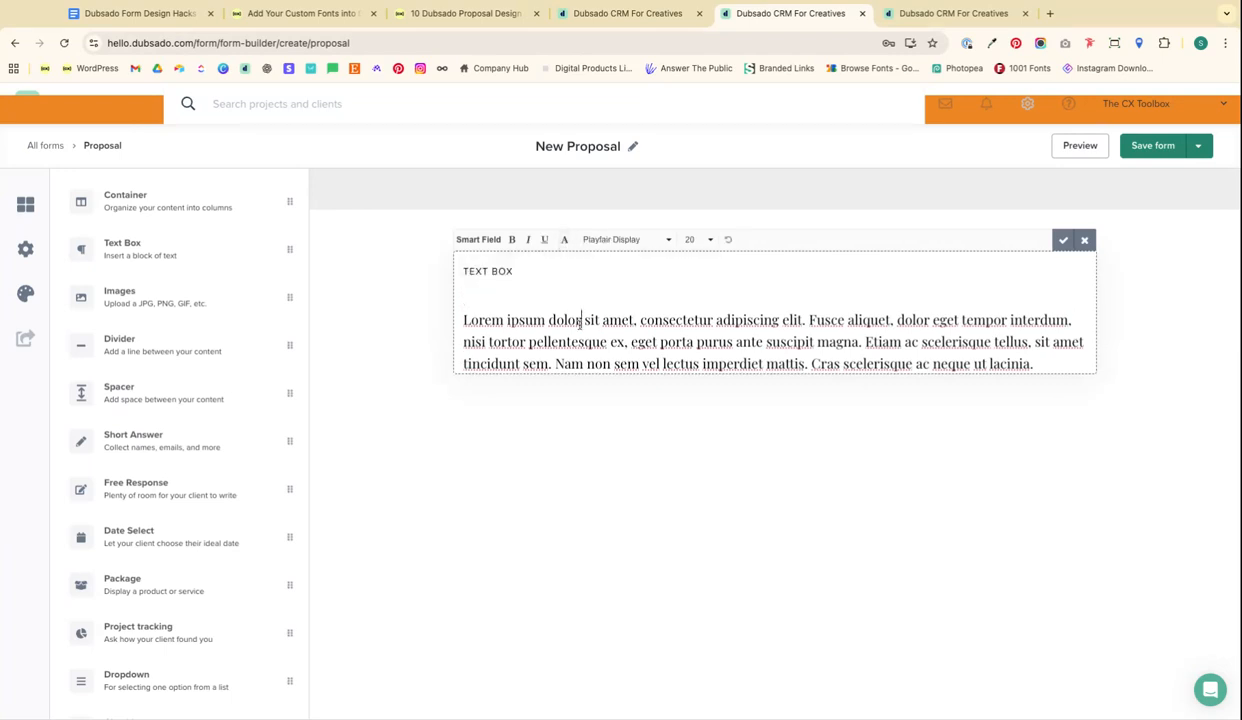
key(Return)
click(604, 341)
key(BackSpace)
key(Return)
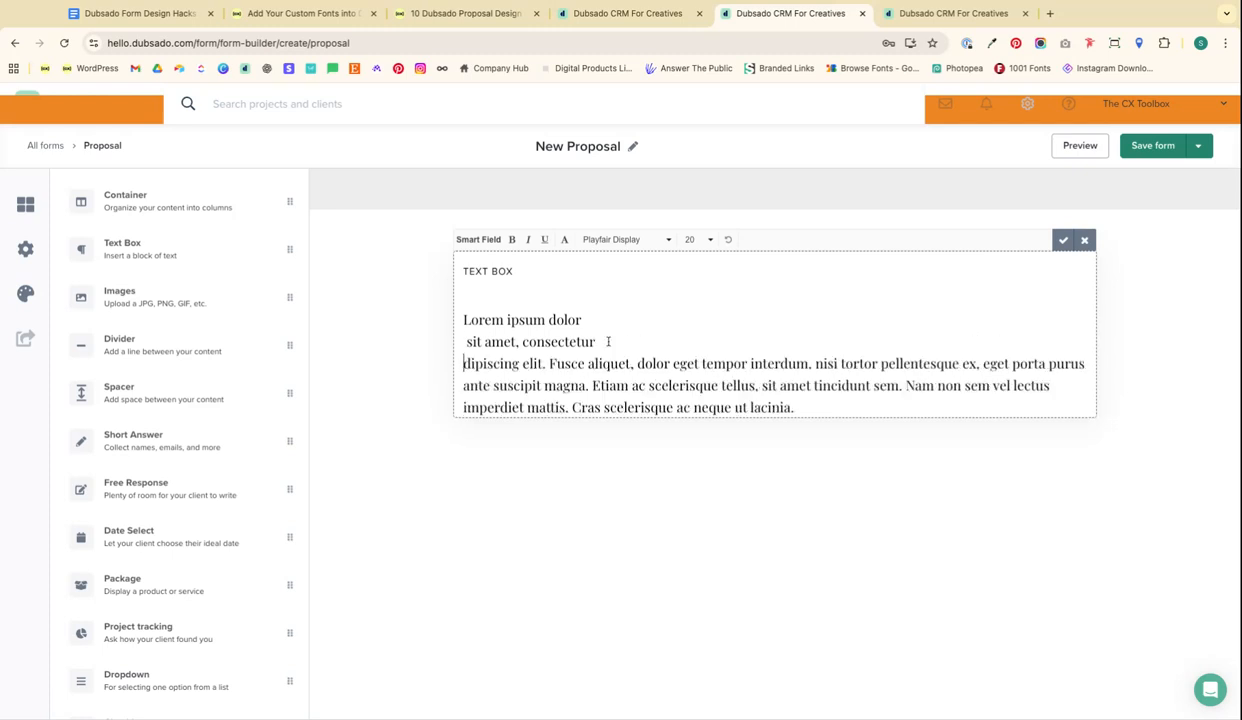
Add a line break after "Fus" in the sample text and format the "Lorem ipsum dolor" line as Heading 1
click(571, 363)
key(Return)
triple_click(565, 316)
click(564, 243)
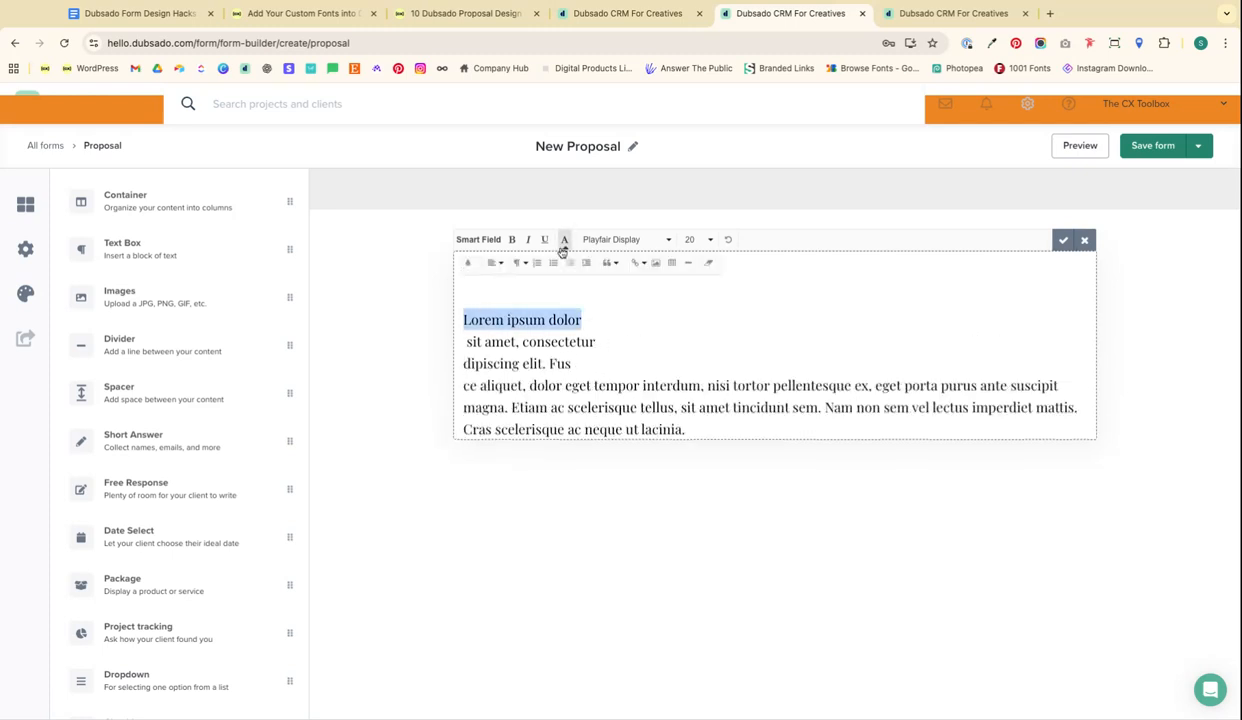
click(516, 262)
click(600, 355)
Format the "sit amet, consectetur" line of the text box as Heading 2
triple_click(626, 387)
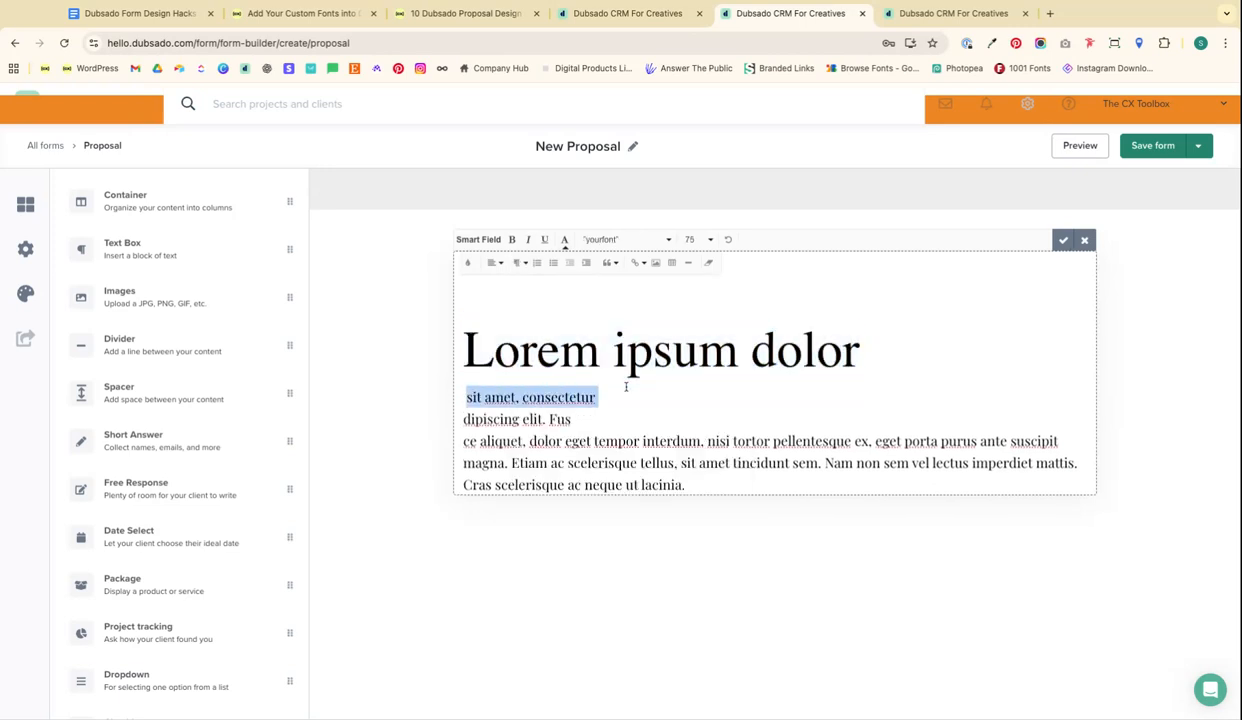
click(564, 243)
click(517, 262)
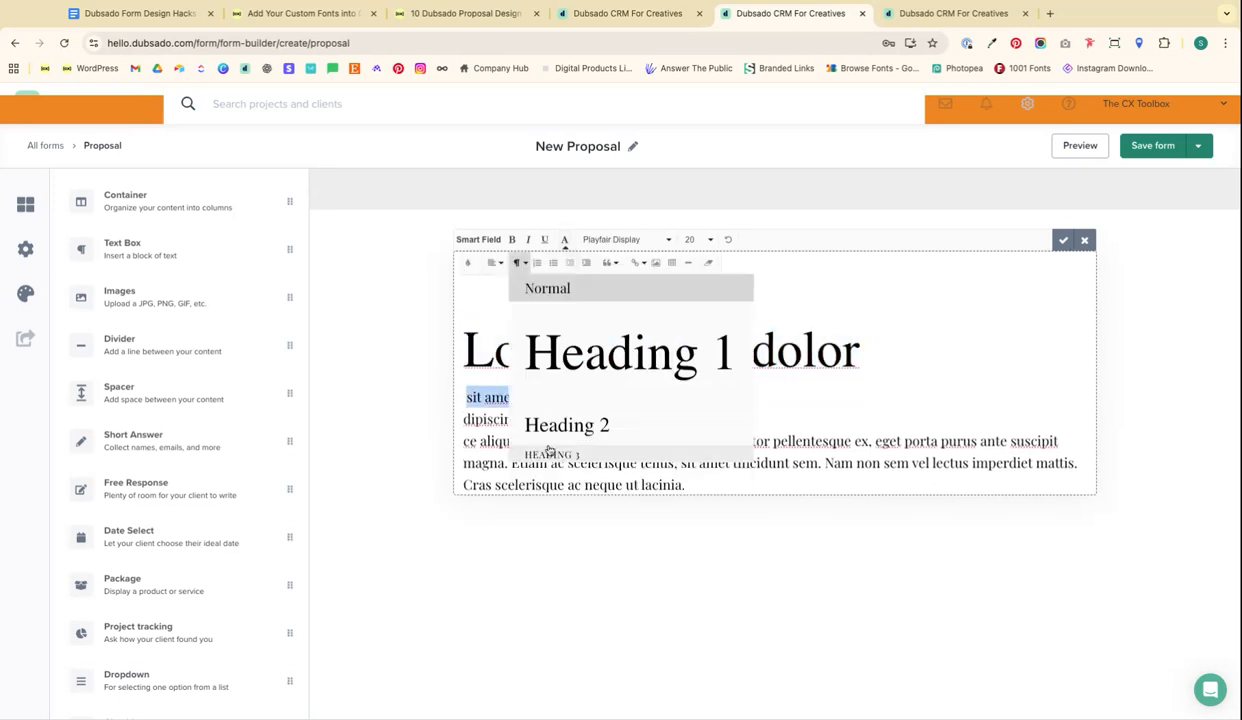
click(546, 420)
Format the "dipiscing elit. Fus" line of the text box as Heading 3
drag(611, 435, 471, 434)
shift+click(463, 434)
click(564, 240)
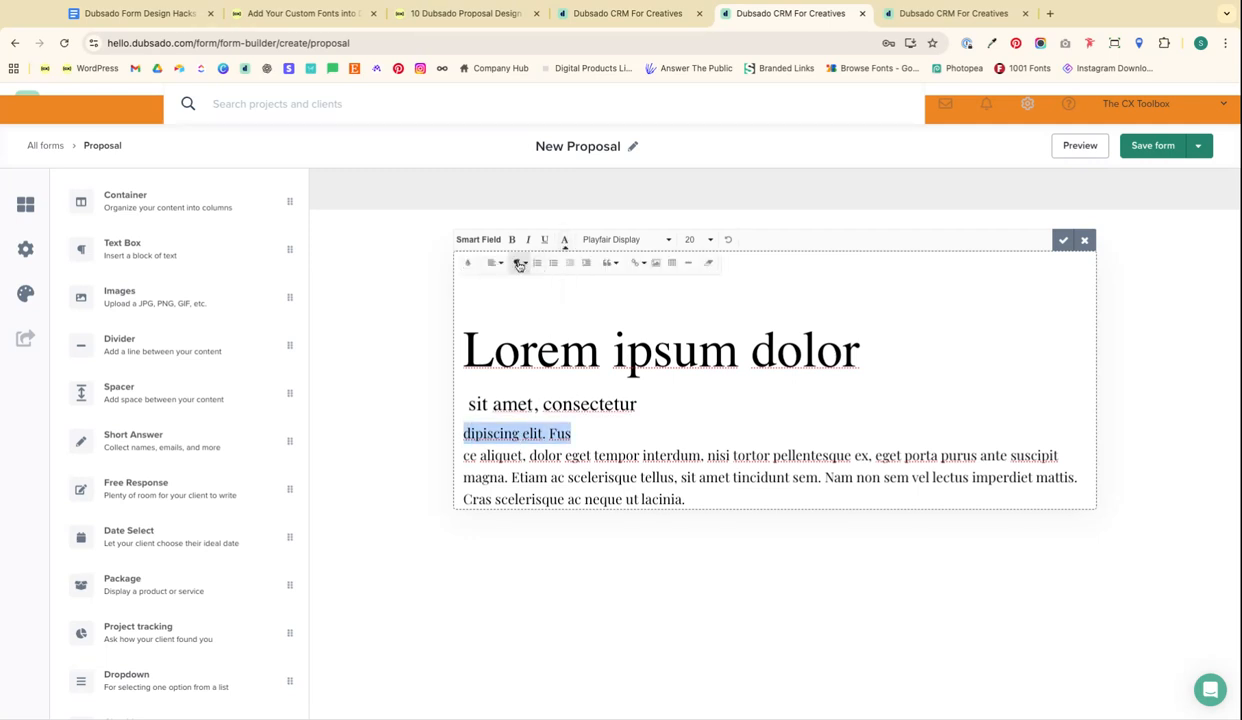
click(519, 265)
click(535, 452)
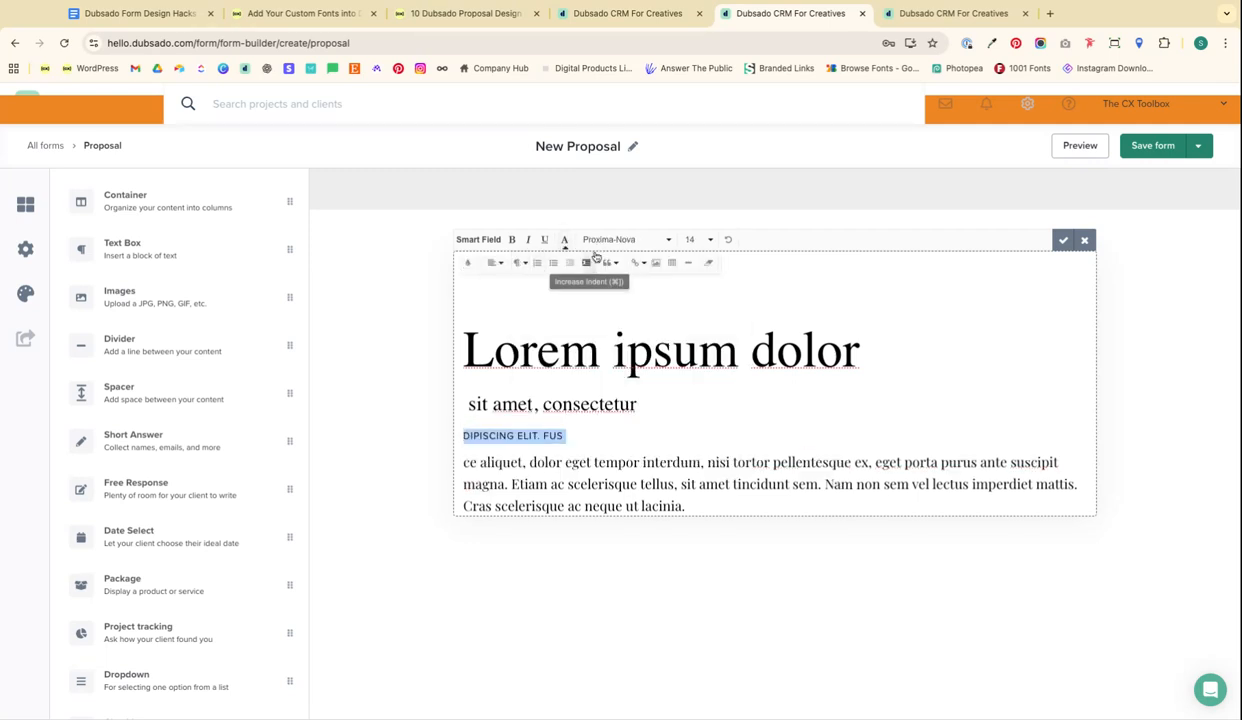
Break the paragraph after "ce aliquet, dolor e" and format that line with the heading level following Heading 3
click(575, 455)
key(Return)
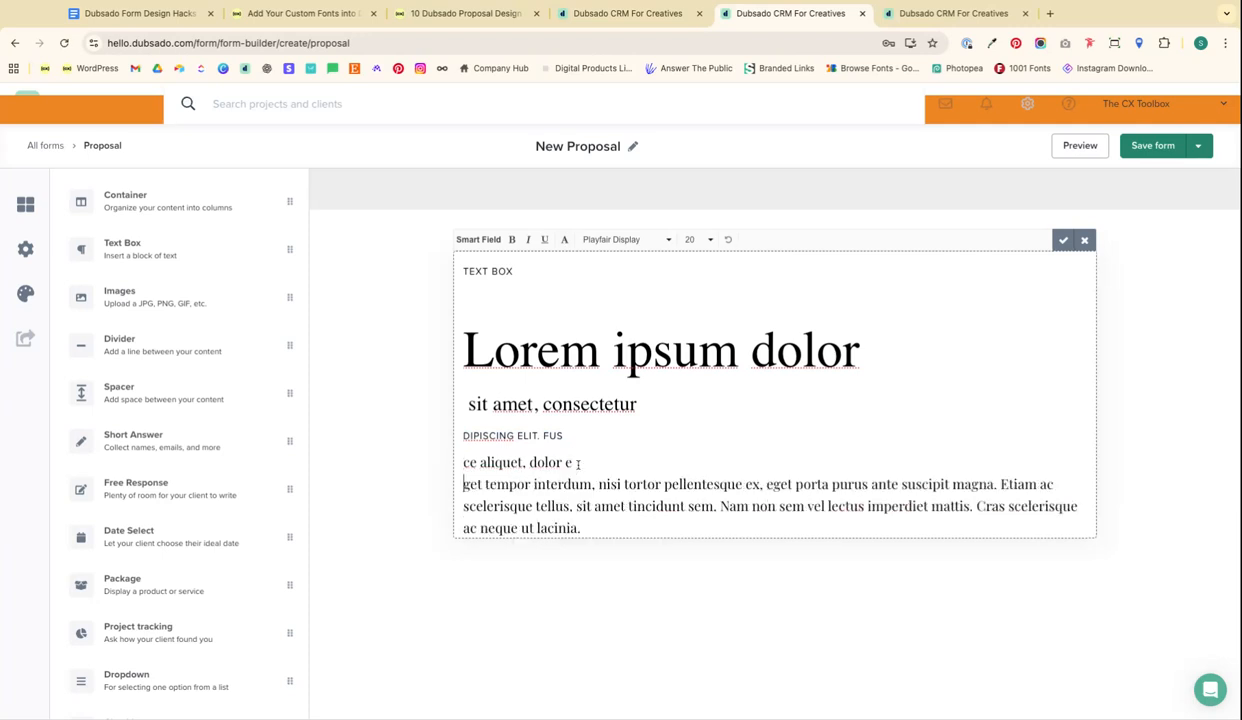
triple_click(581, 467)
click(564, 240)
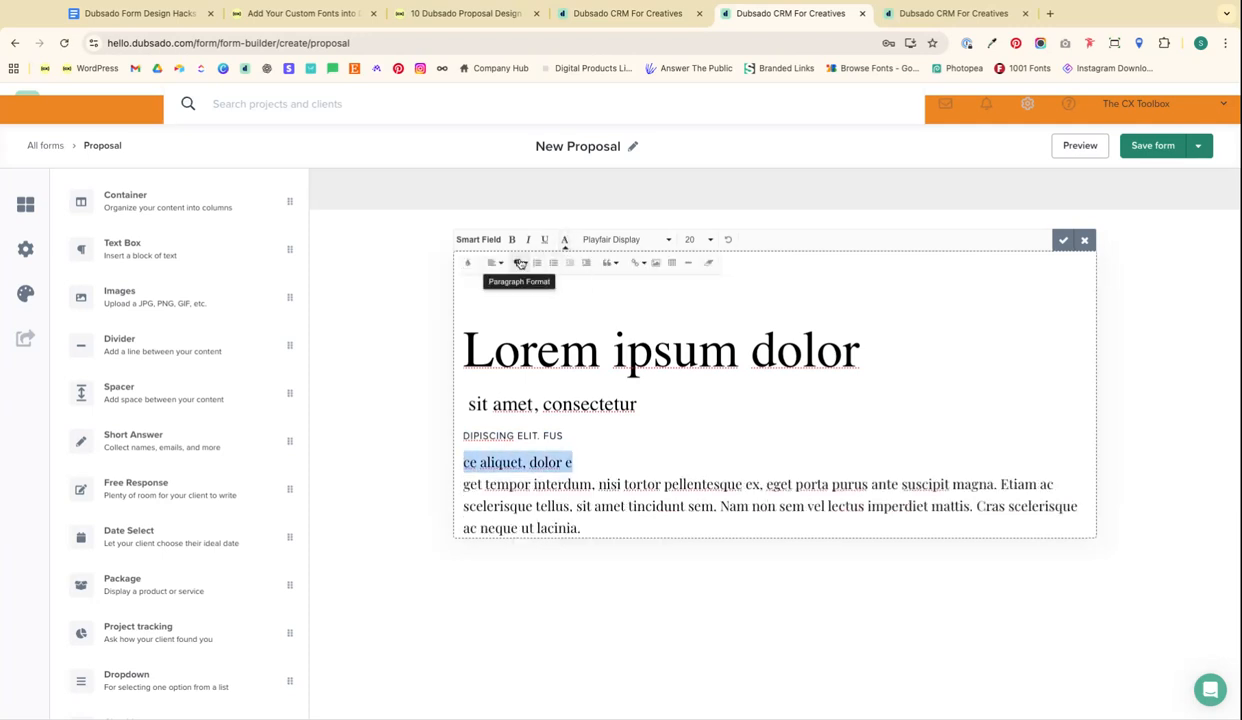
click(519, 264)
scroll(545, 383, down, 2)
click(545, 381)
Finish editing the text box and open the form's custom CSS editor
click(632, 478)
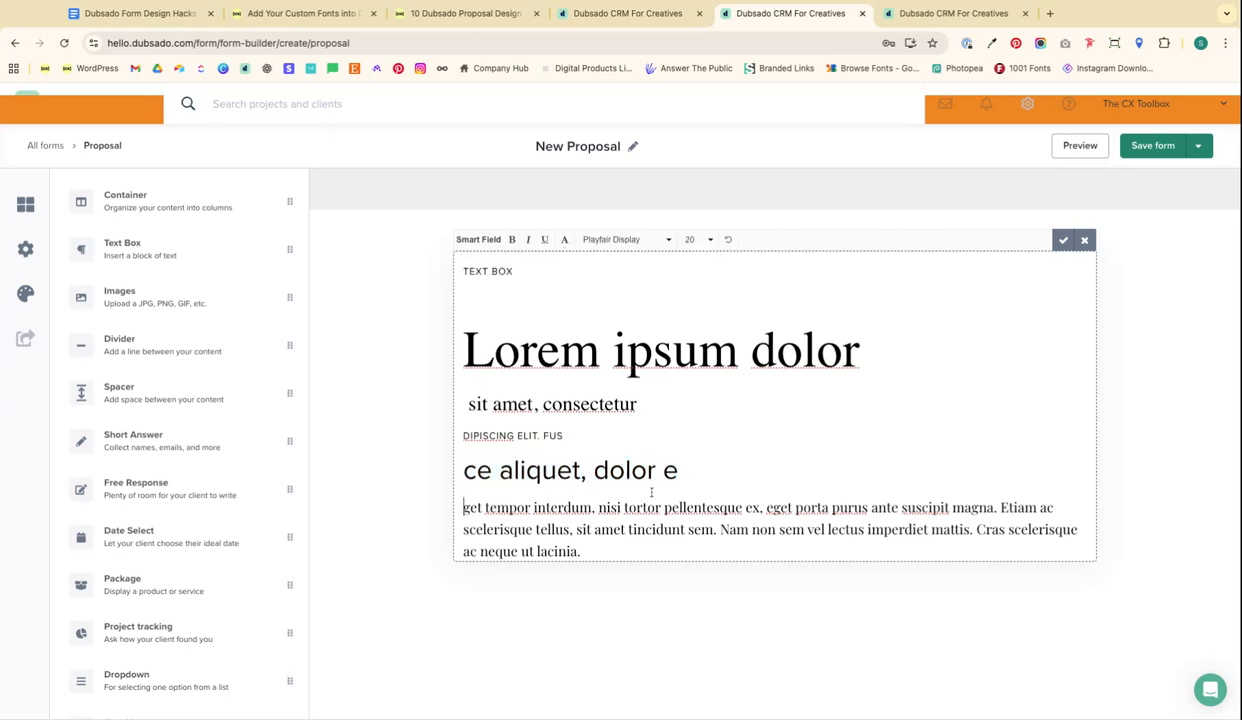
double_click(605, 528)
triple_click(623, 535)
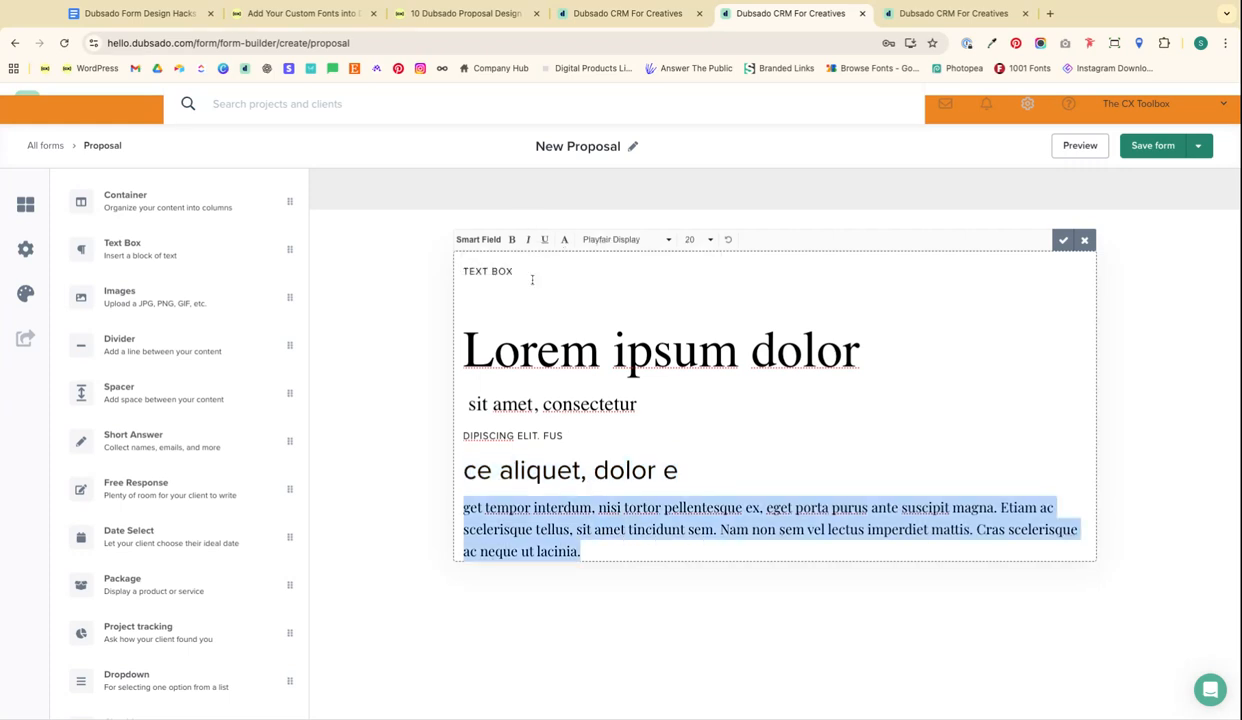
click(25, 293)
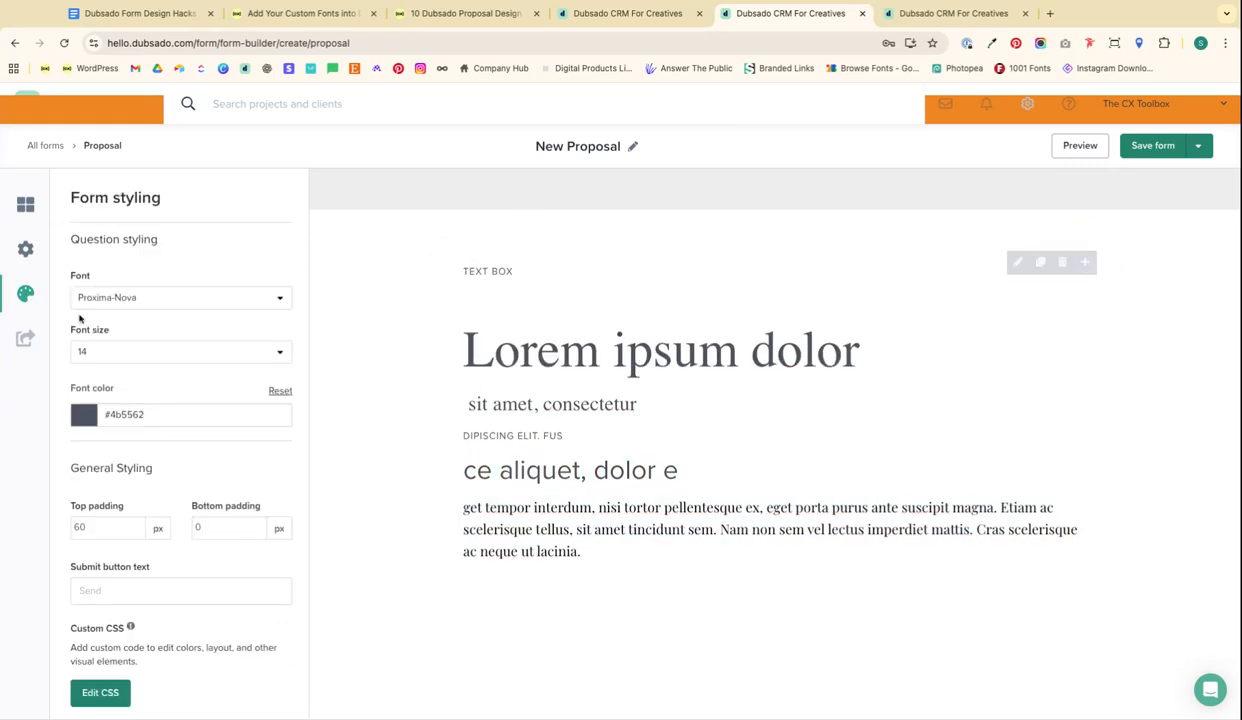
scroll(100, 620, down, 1)
click(99, 663)
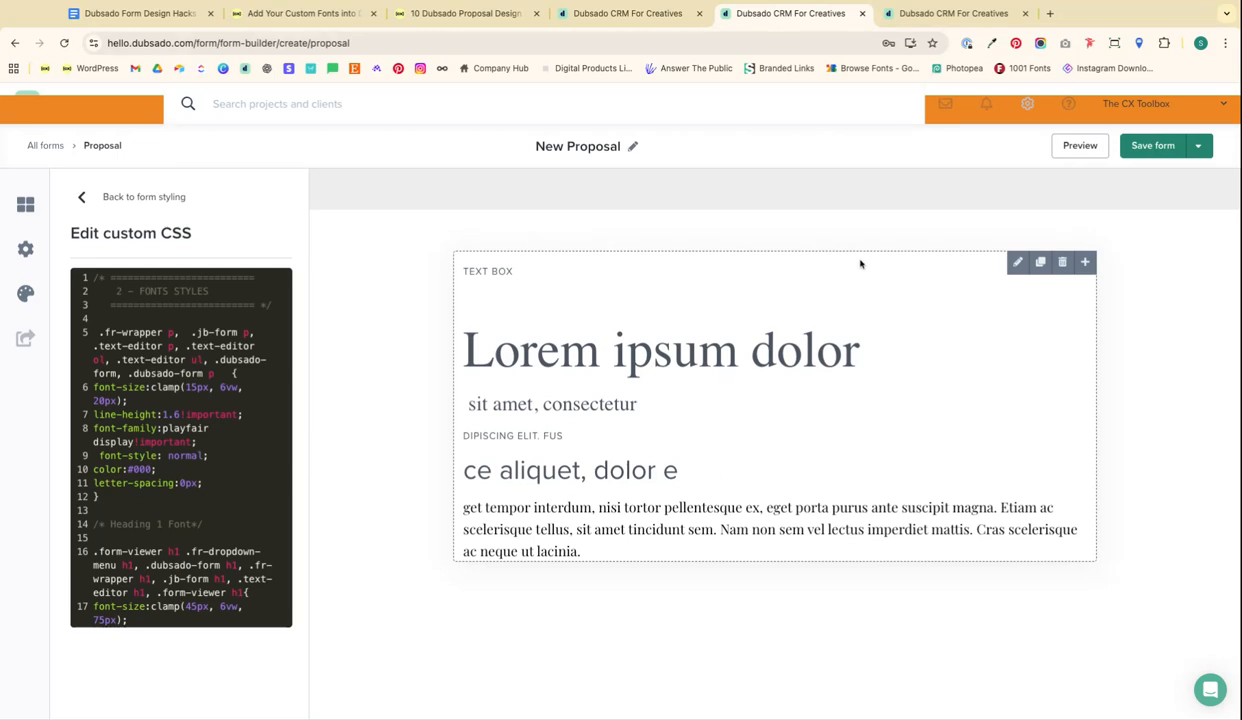
Search the web for "google fonts" in a new browser tab and open the Google Fonts website
click(1049, 13)
text(google )
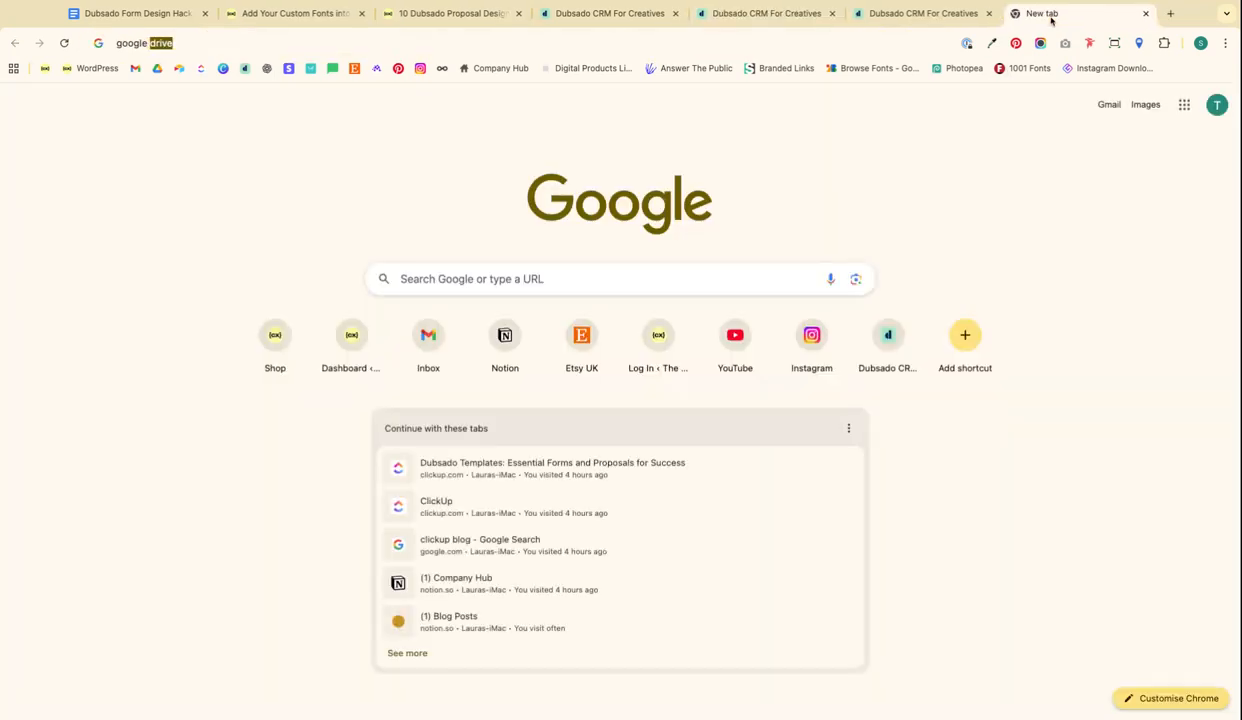
text(d)
key(BackSpace)
text(fonts)
key(Return)
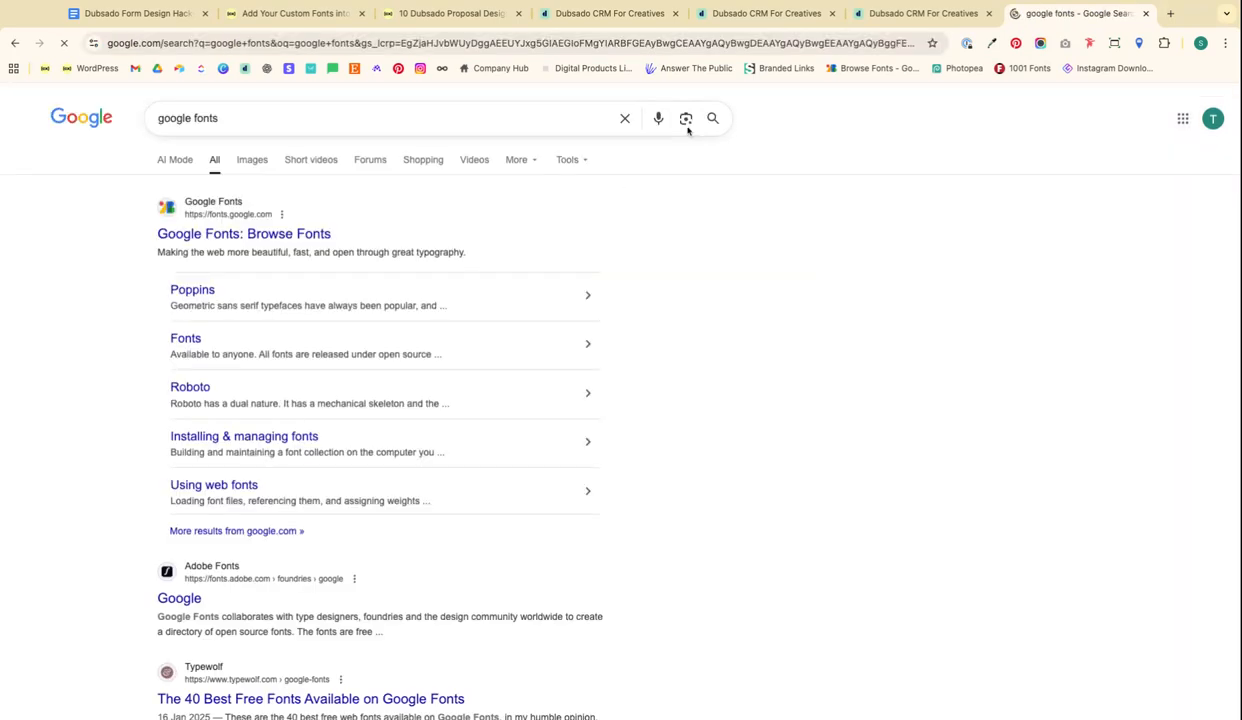
click(265, 241)
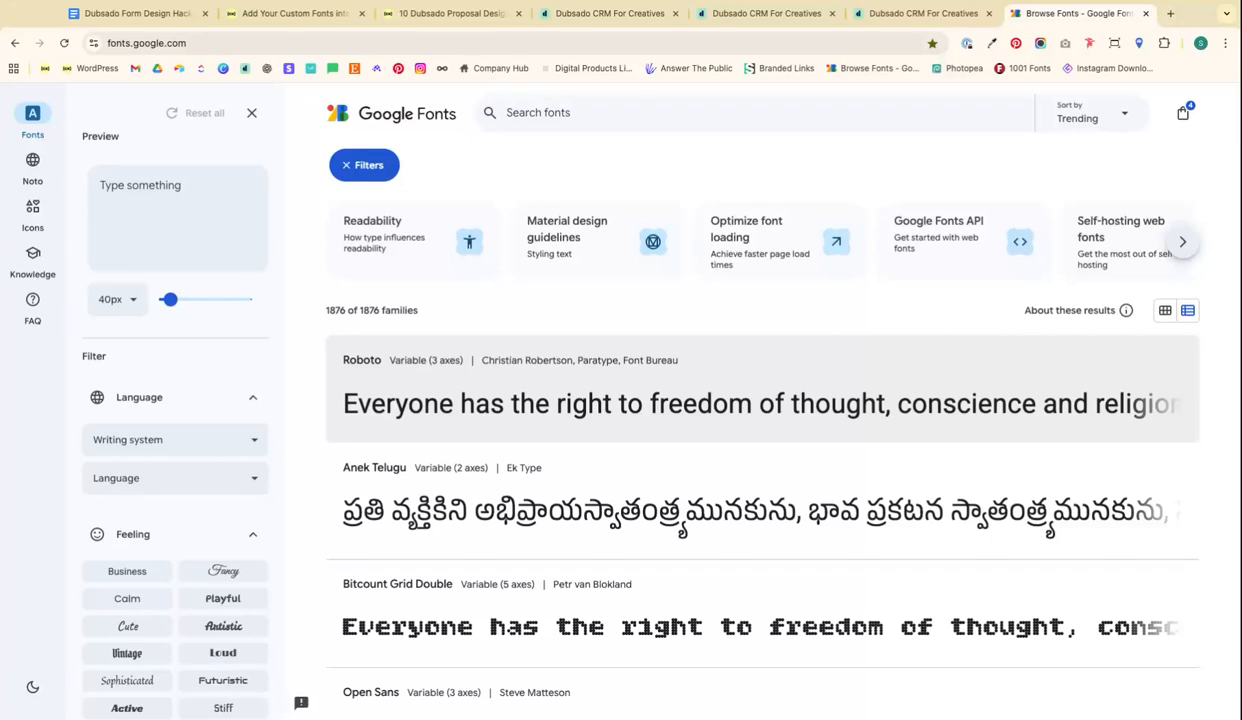
Add the Bitcount Grid Double font to the Google Fonts selection and open the selection's embed code
scroll(585, 540, down, 2)
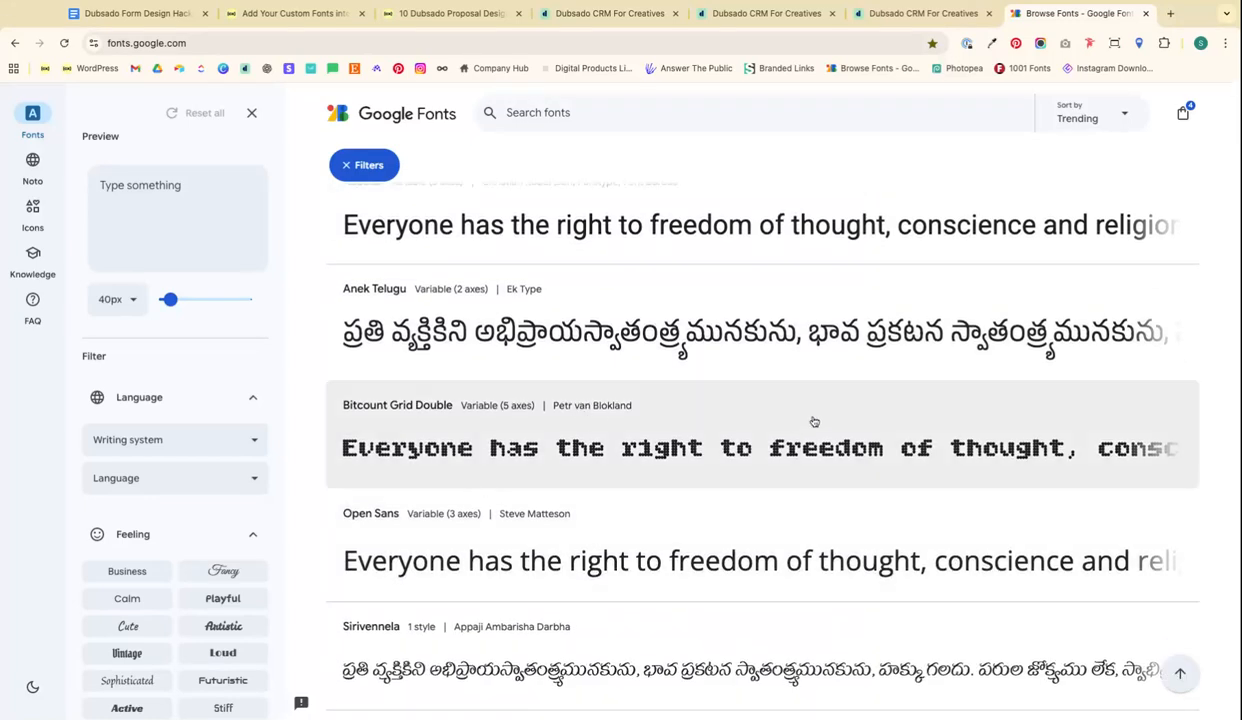
click(799, 435)
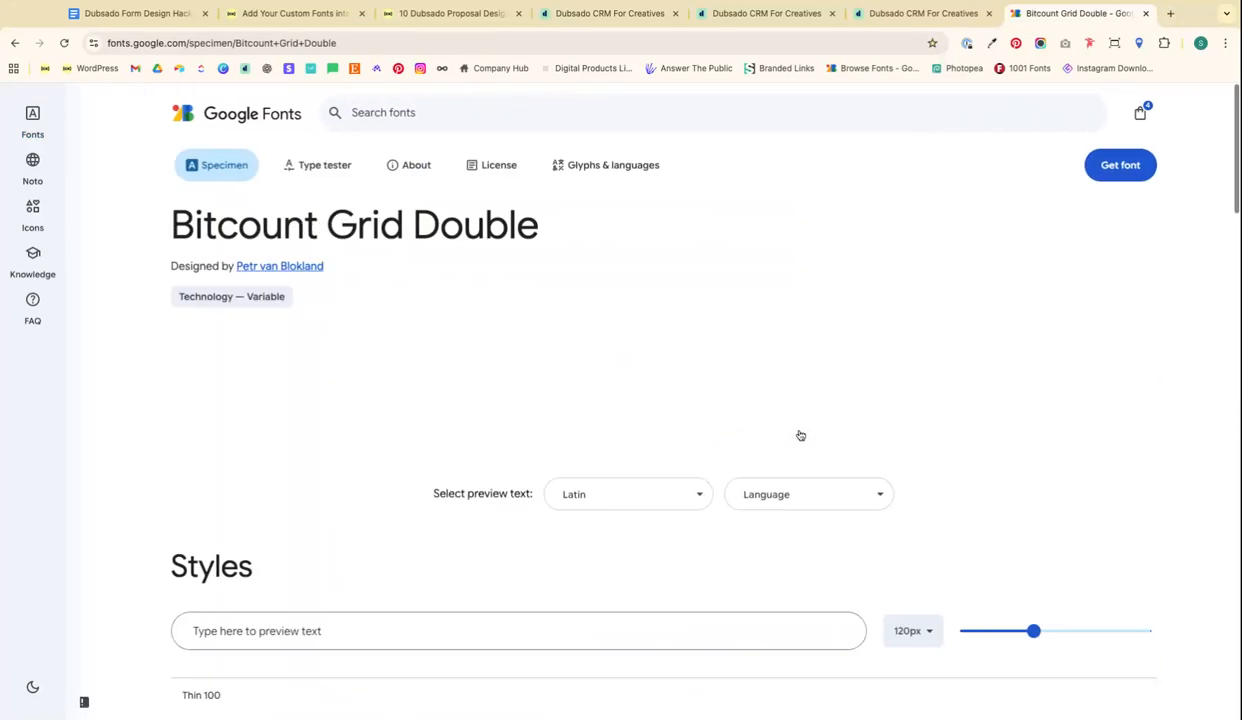
click(1107, 170)
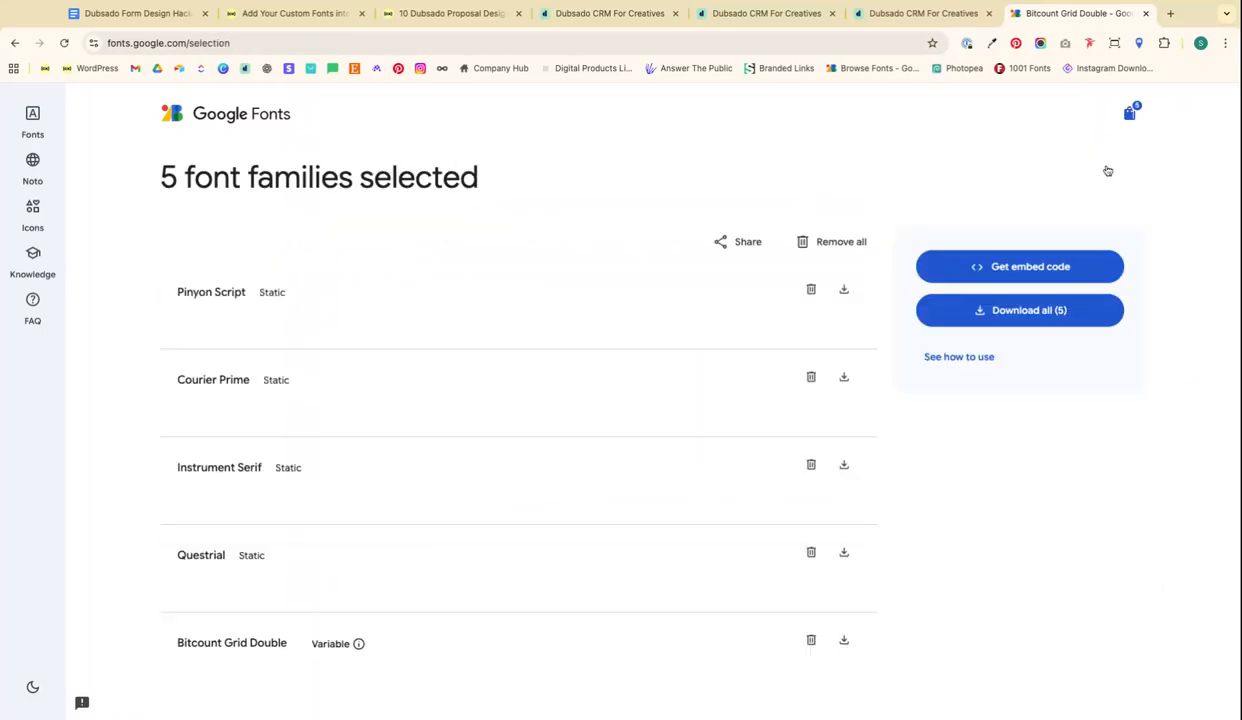
click(943, 266)
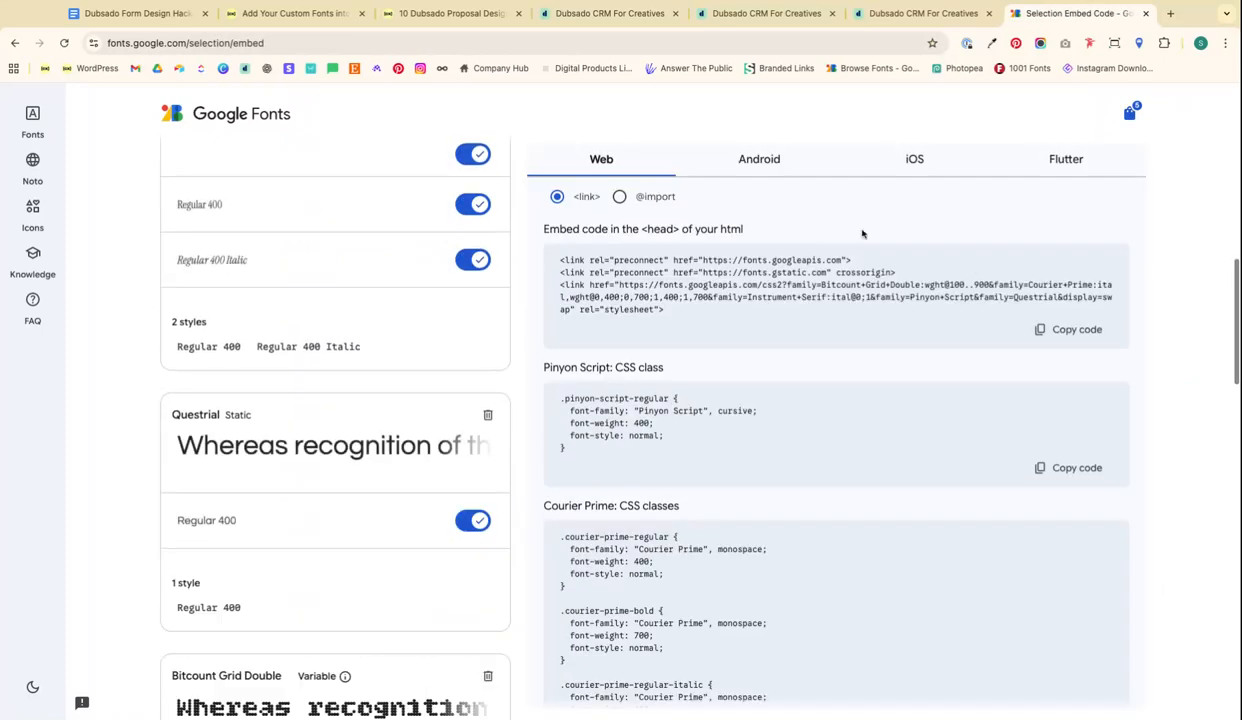
click(620, 197)
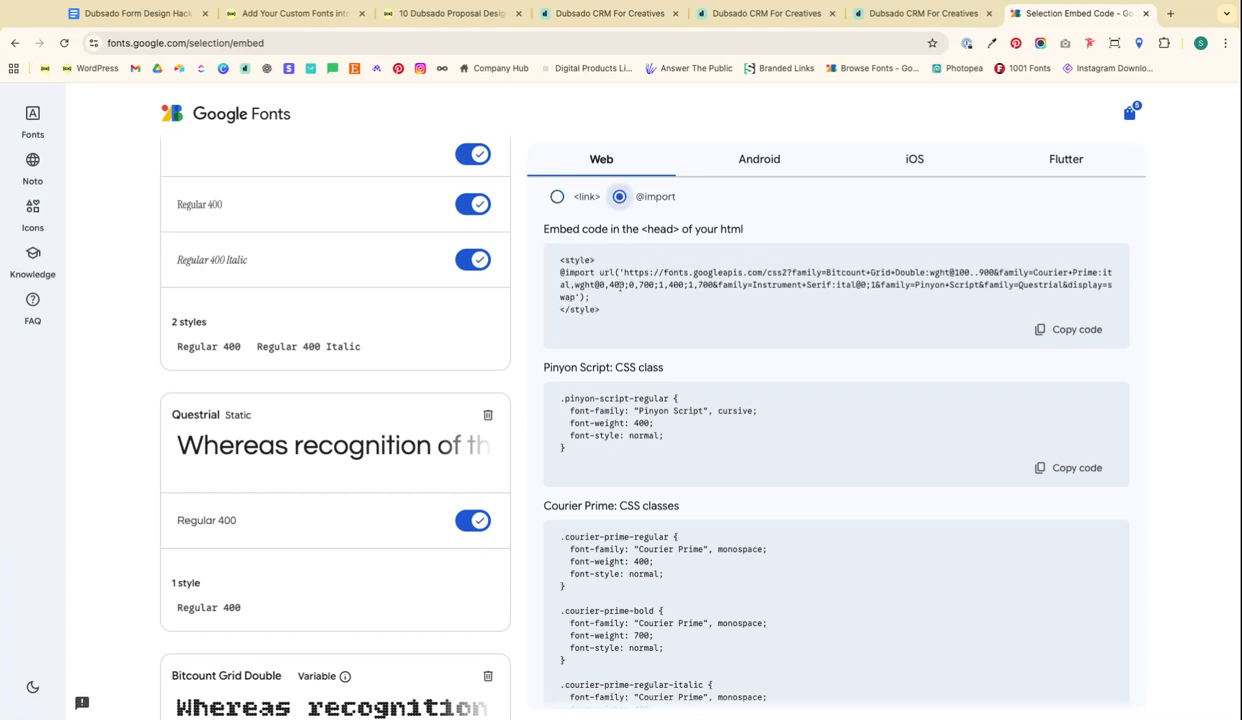
triple_click(603, 301)
key(super+c)
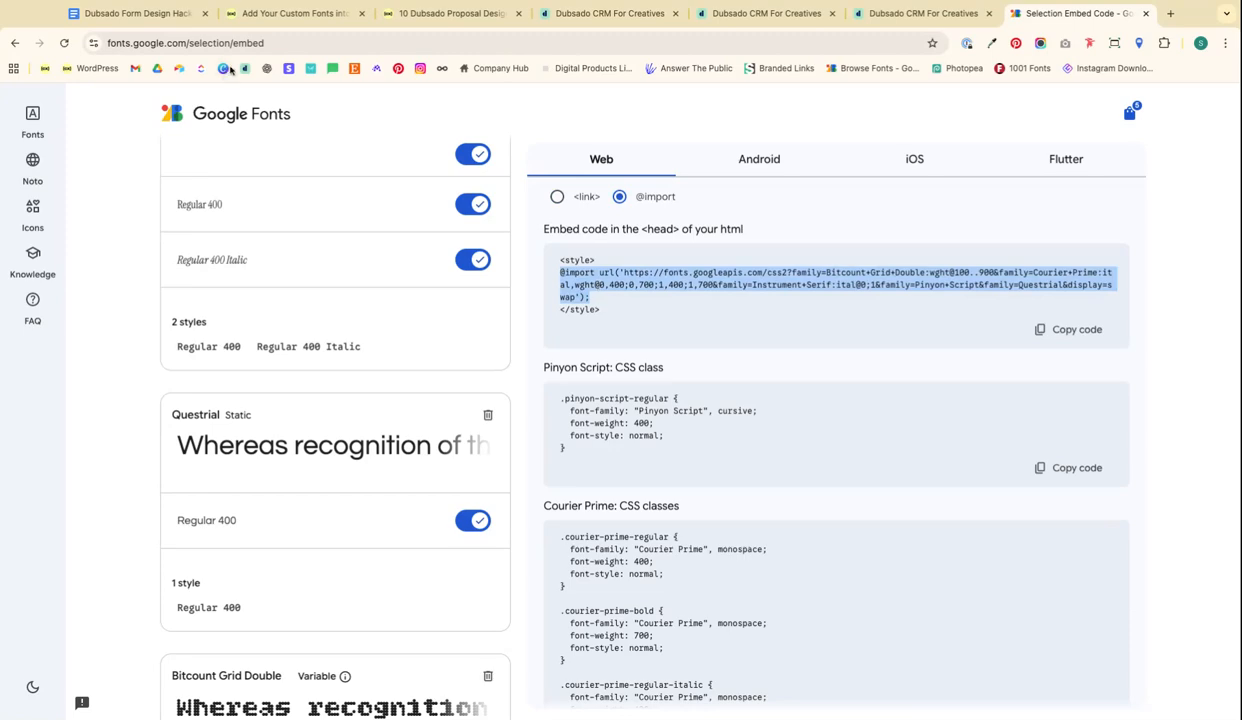
click(590, 14)
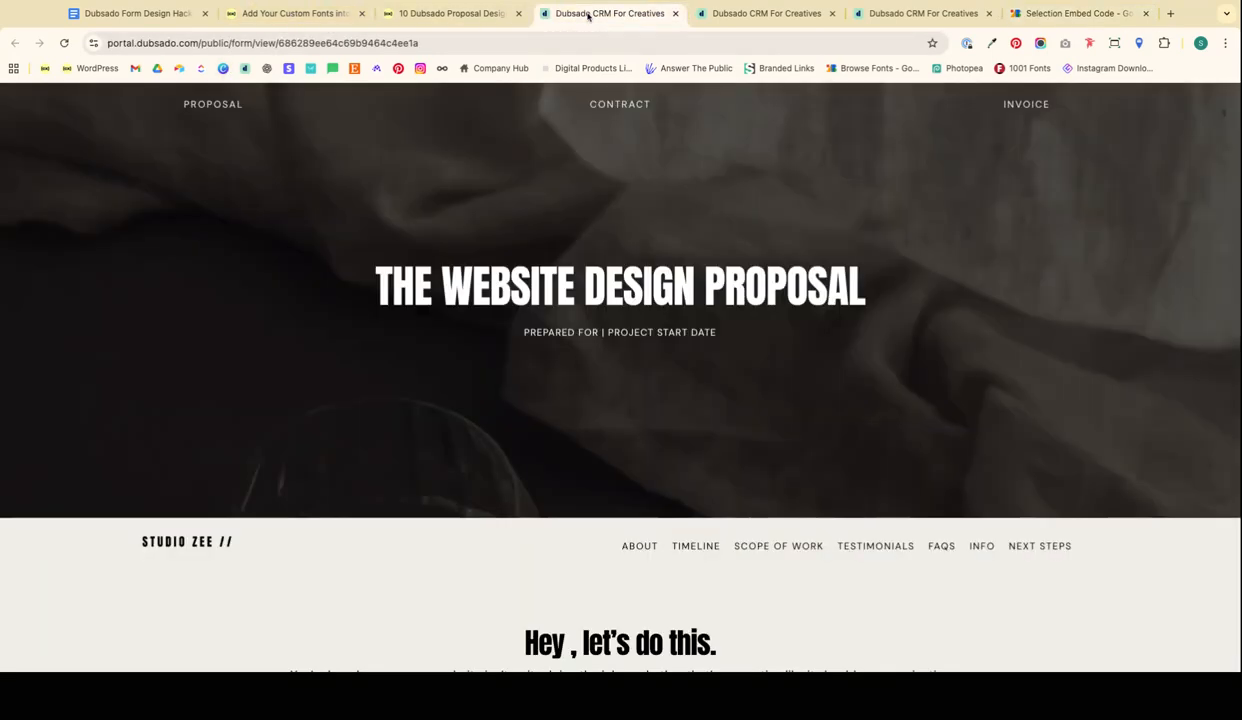
click(740, 14)
drag(95, 276, 90, 382)
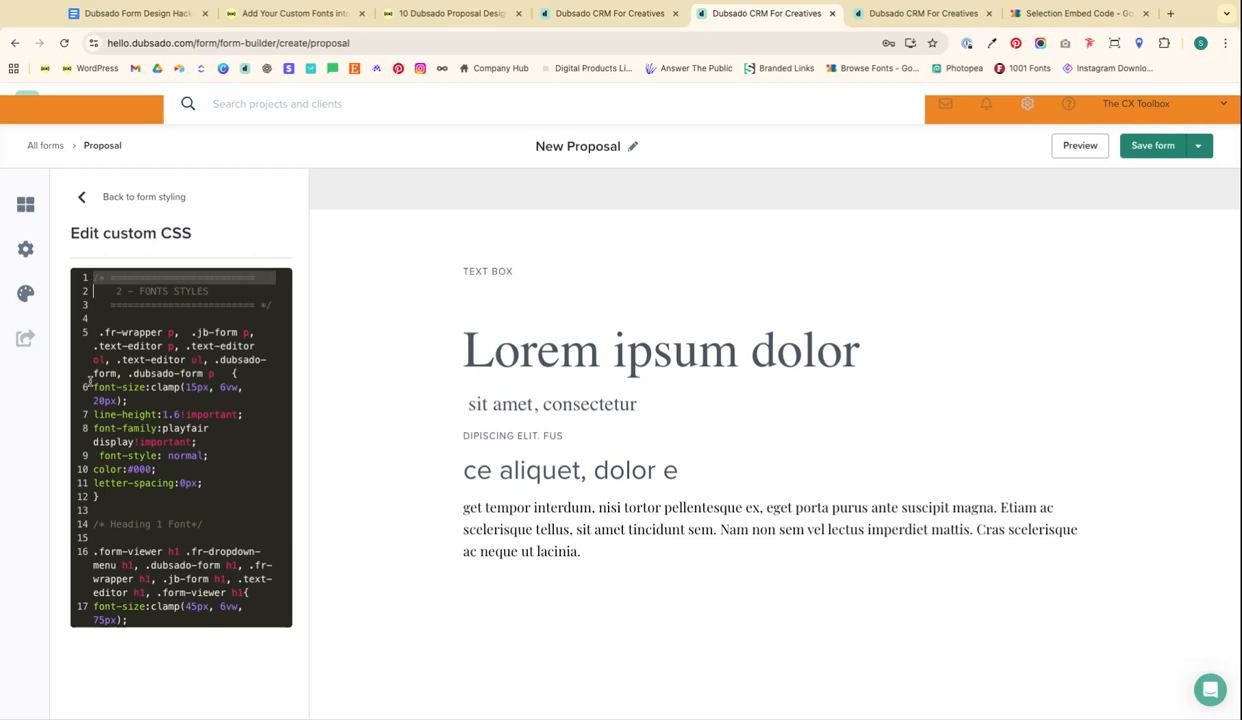
key(Return)
key(Return)
key(Return)
key(Return)
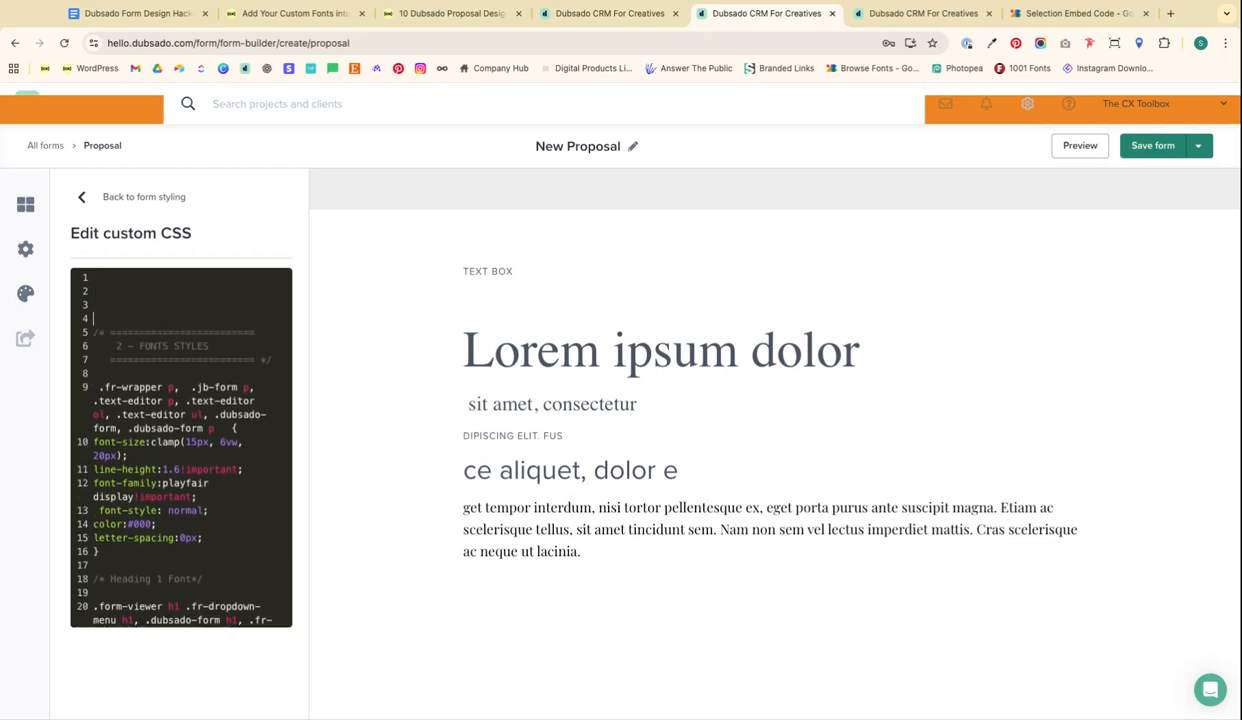
key(super+v)
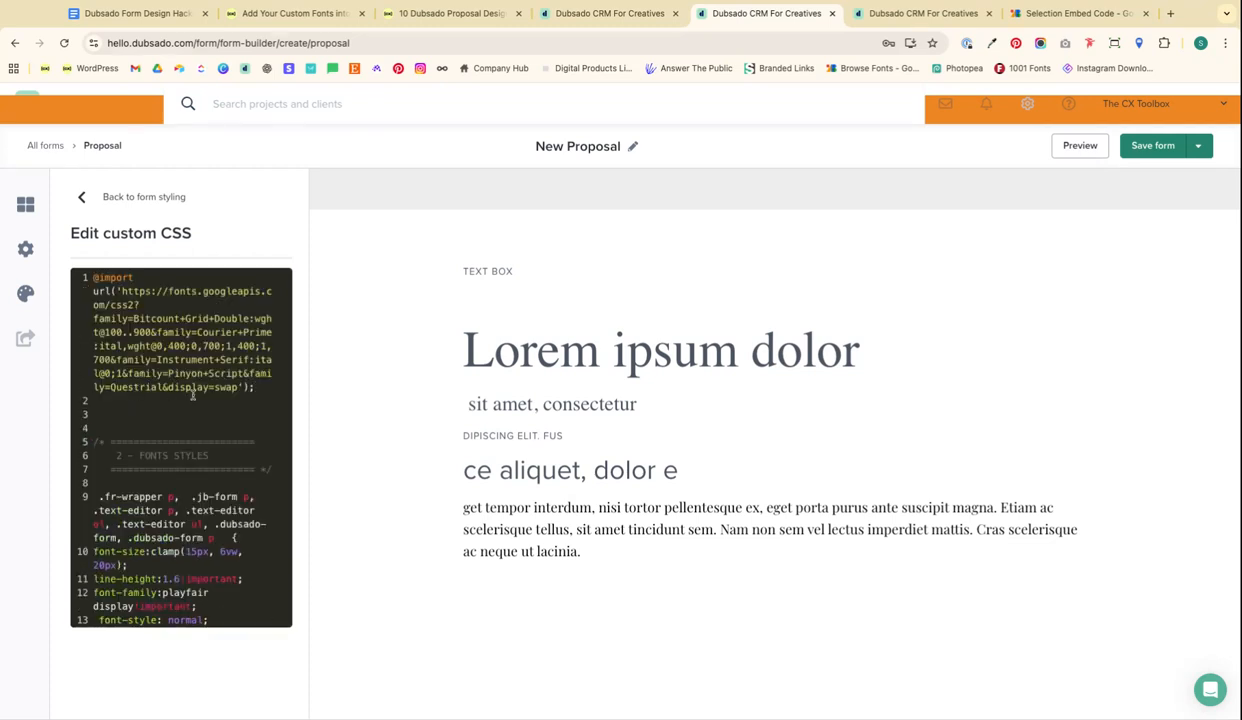
Return to Google Fonts and copy the font-family value "Bitcount Grid Double", system-ui; from its CSS class
click(1078, 14)
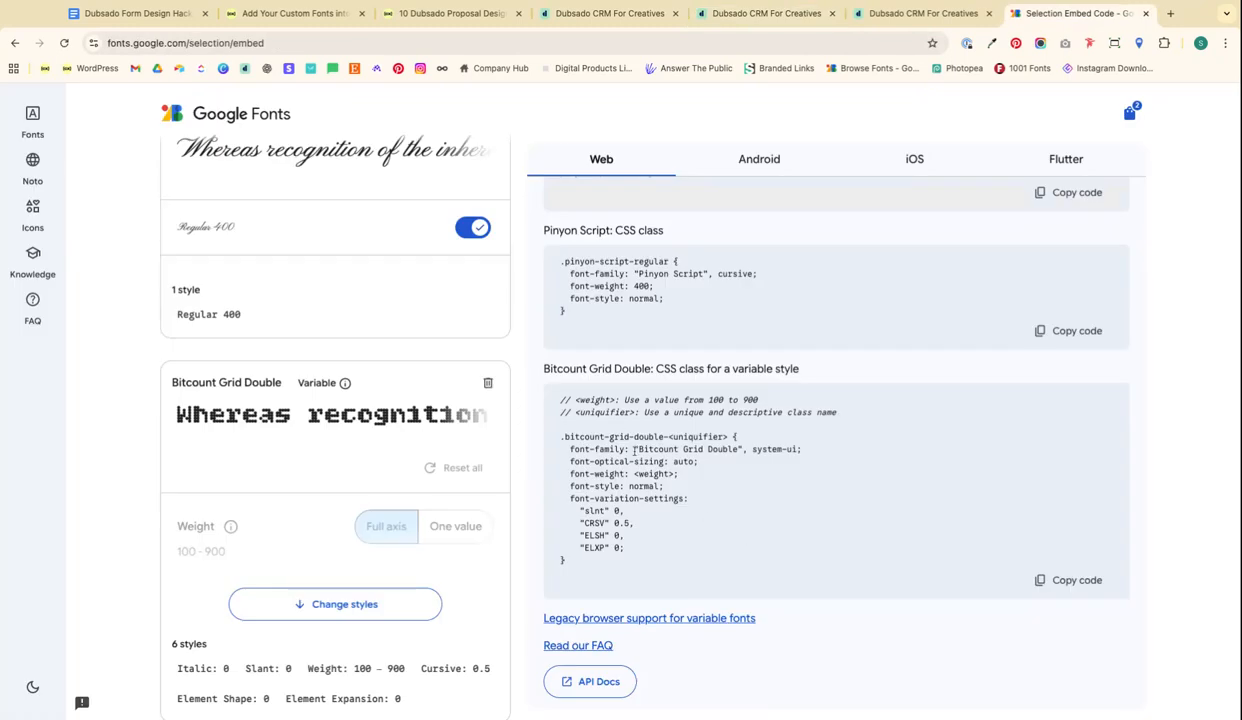
drag(632, 450, 802, 450)
key(super+c)
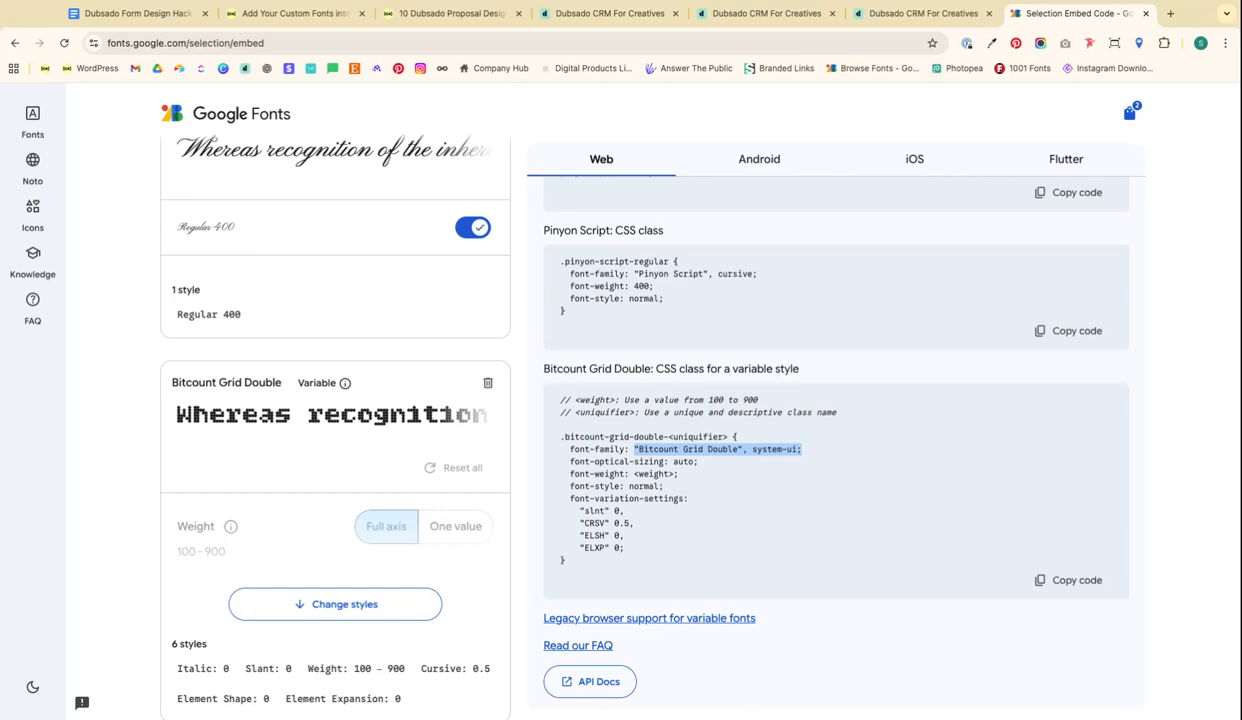
In the Dubsado custom CSS, replace the Heading 1 font-family value "yourfont"!important; with the copied "Bitcount Grid Double", system-ui; value
click(610, 13)
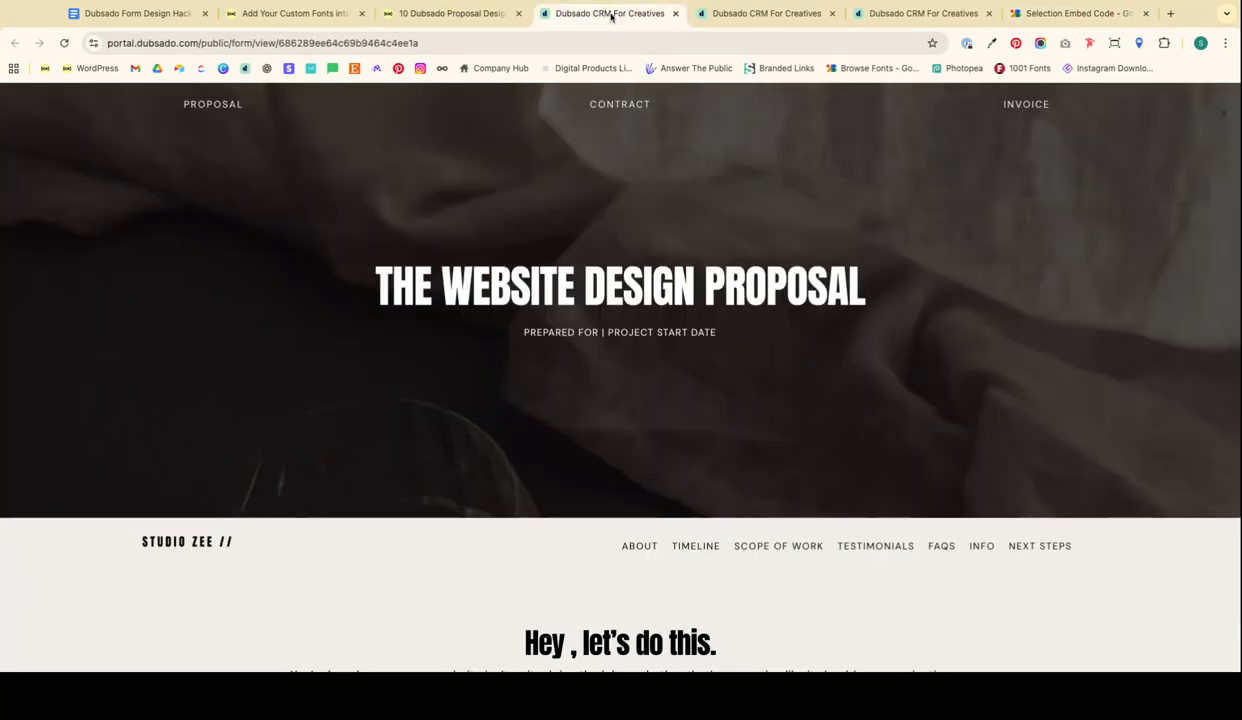
click(731, 17)
scroll(198, 430, down, 3)
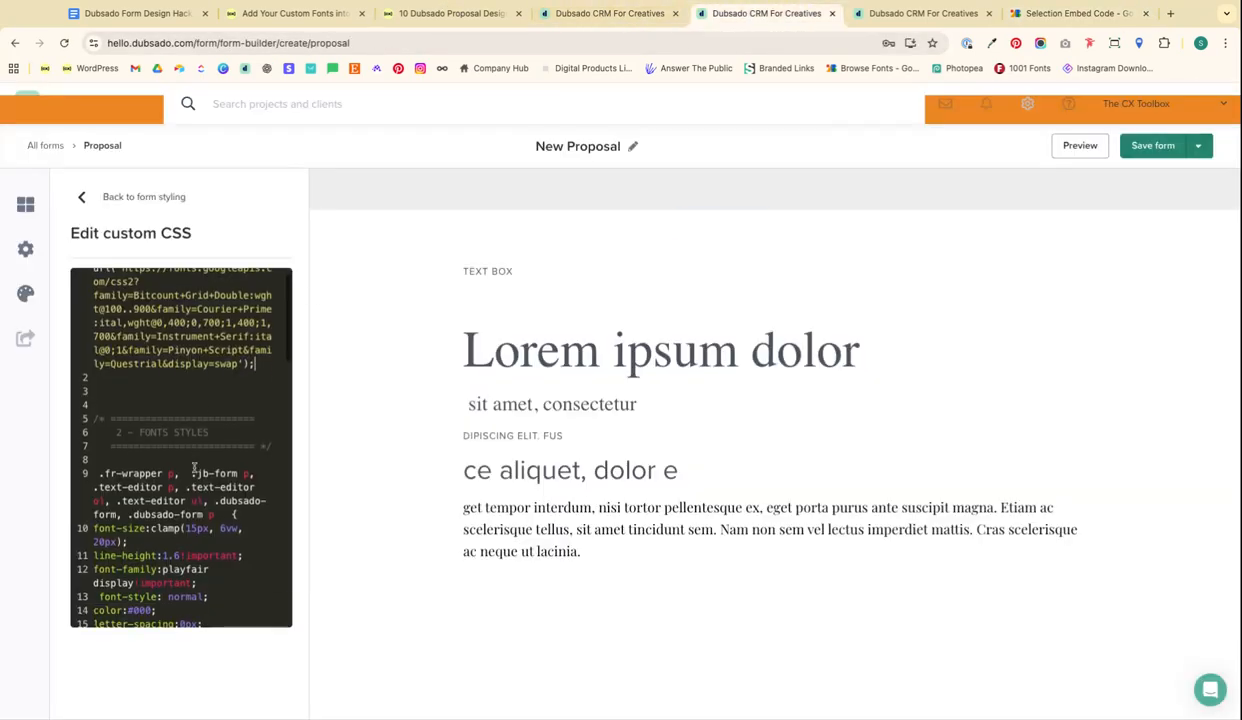
scroll(194, 468, down, 1)
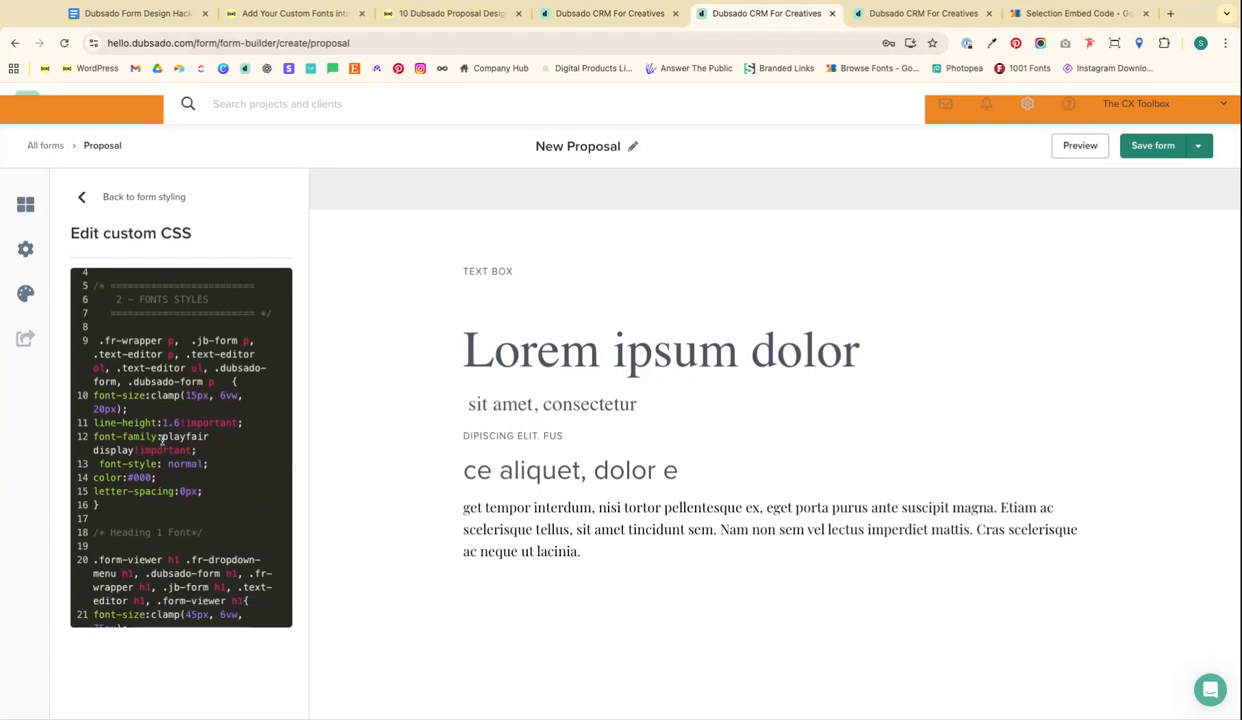
drag(162, 437, 191, 450)
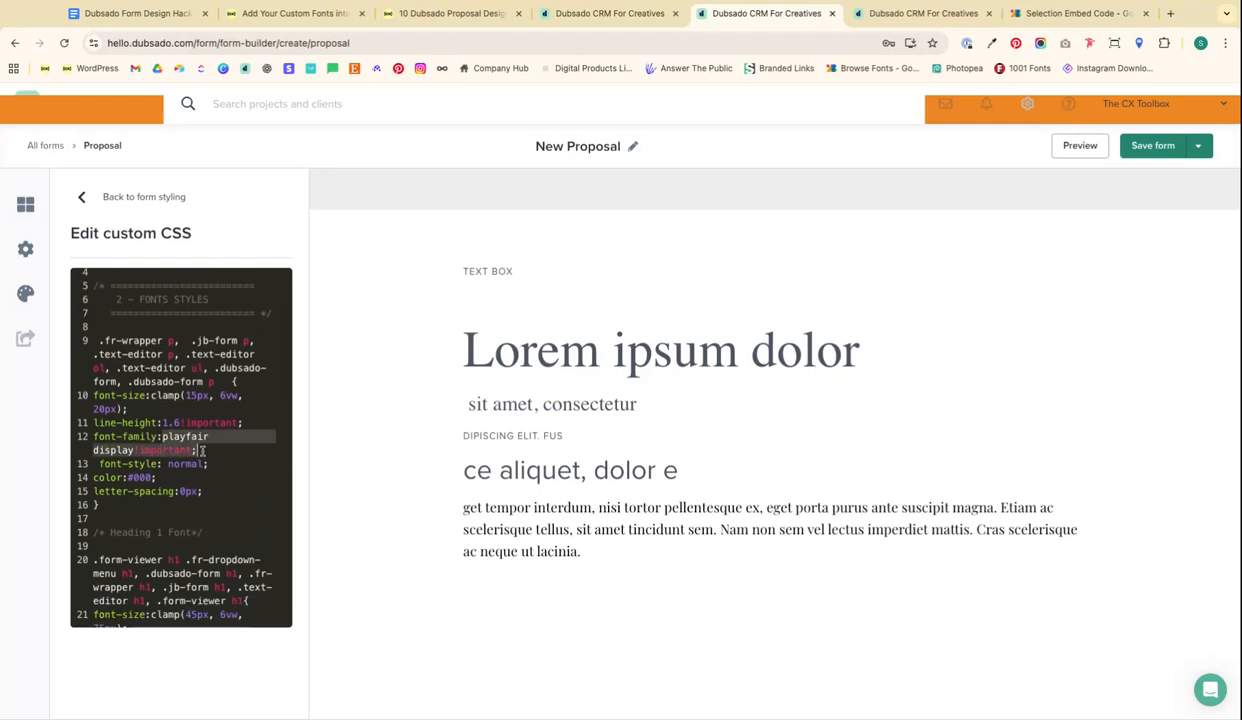
scroll(200, 450, down, 5)
drag(141, 496, 255, 496)
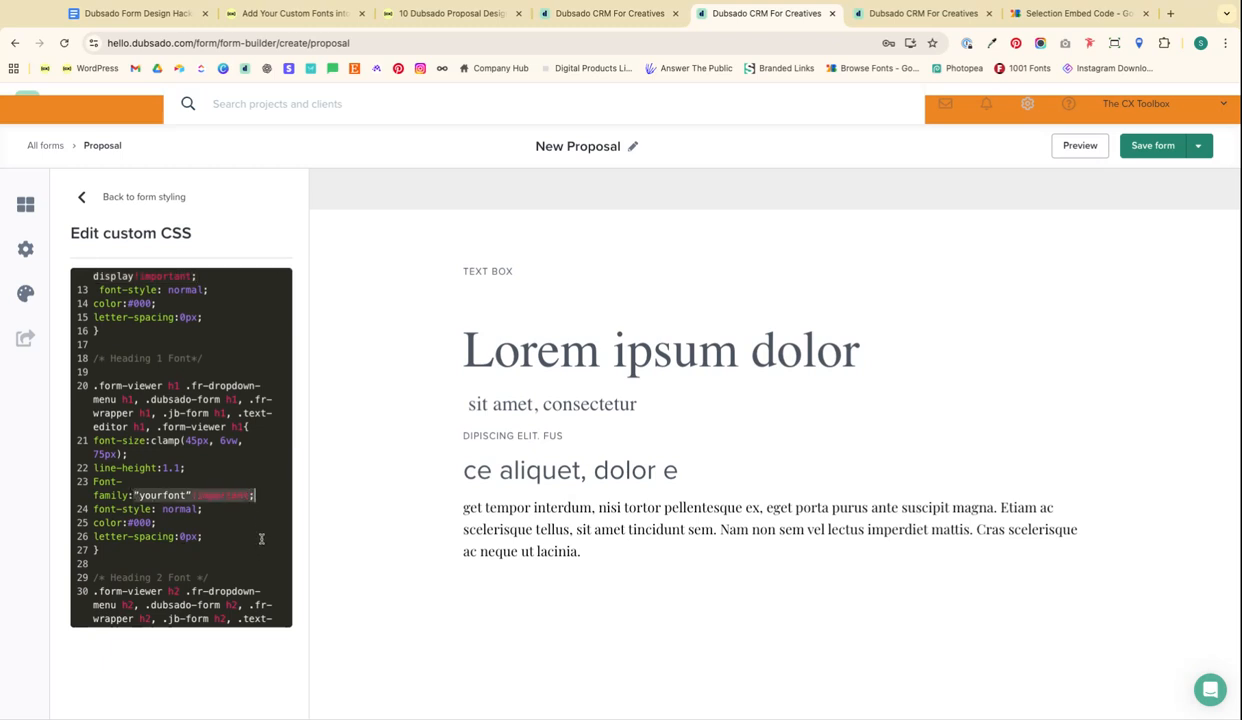
key(super+v)
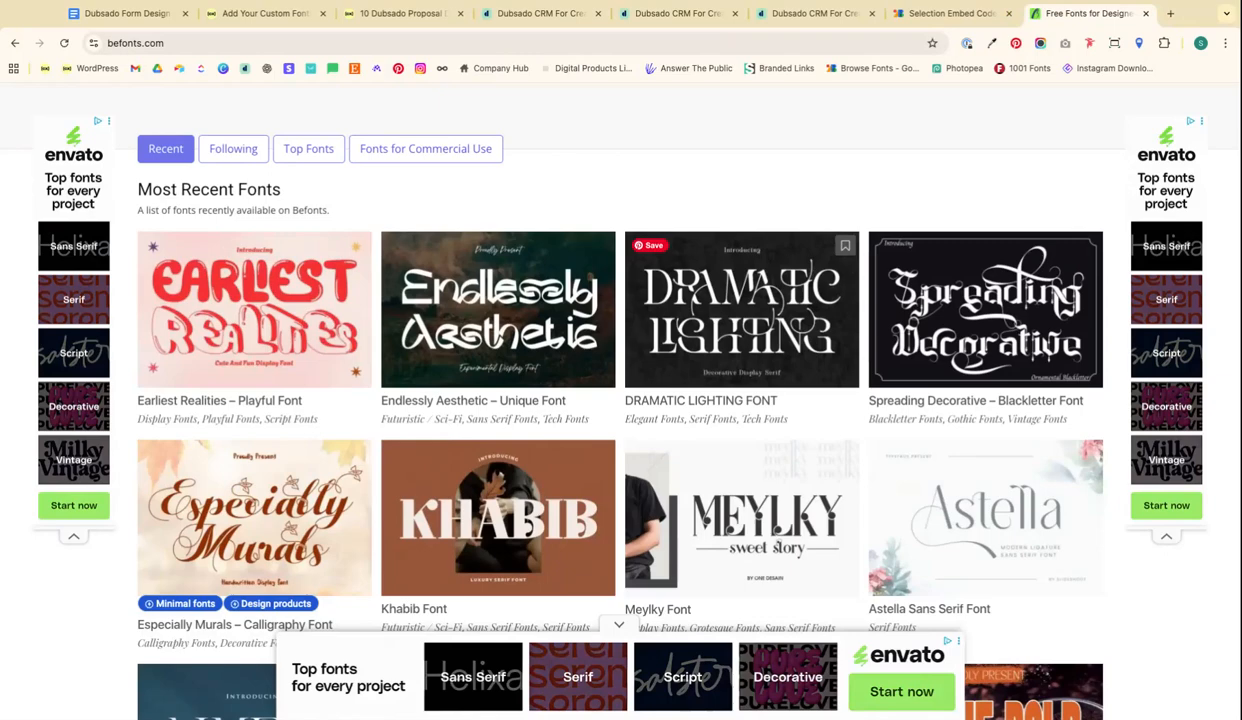
Switch to the design hacks blog post and inspect its "1) Add Your Brand Fonts (instant glow-up)" heading in the browser's developer tools
click(390, 14)
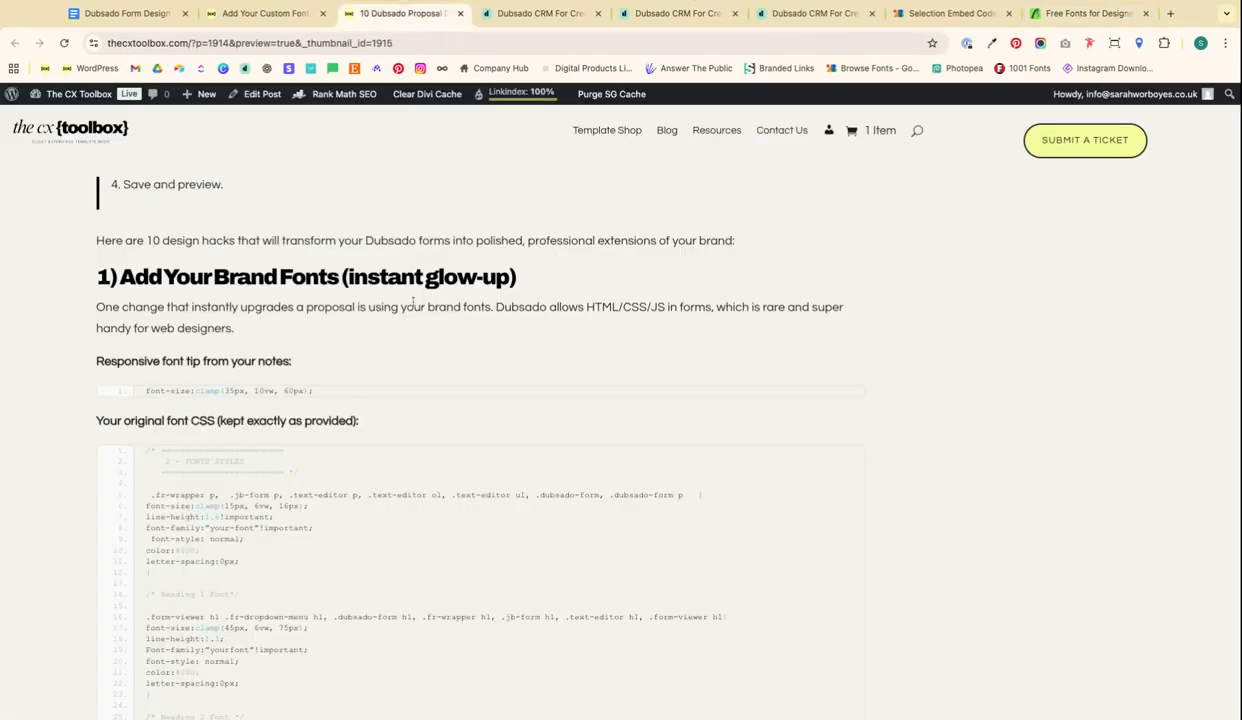
double_click(377, 278)
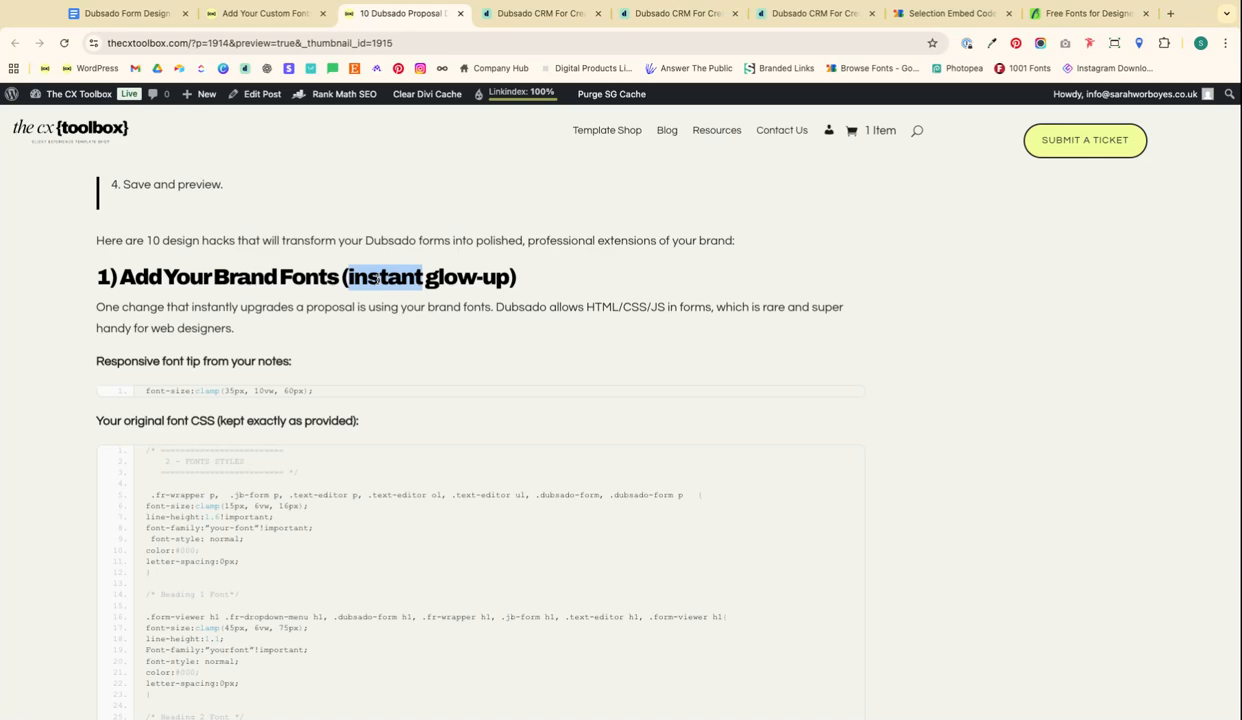
key(super+alt+i)
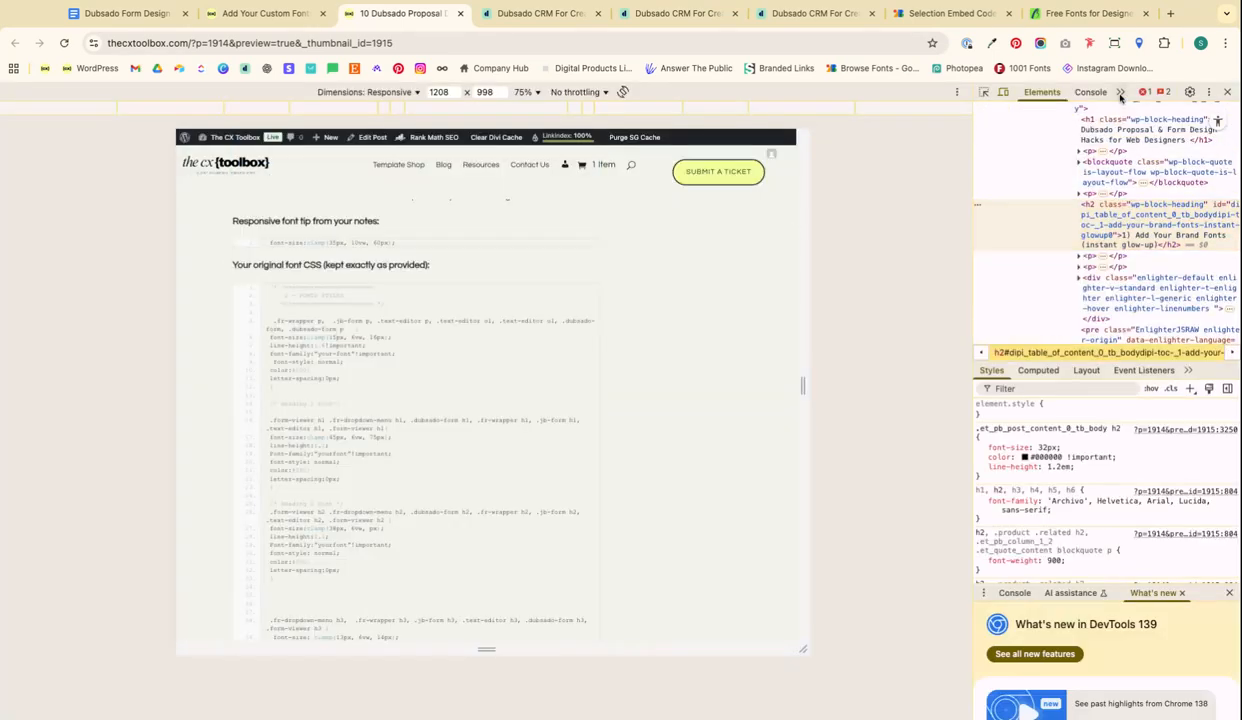
Open one of the additional developer tools panels for the design hacks blog post
click(1120, 96)
click(1140, 113)
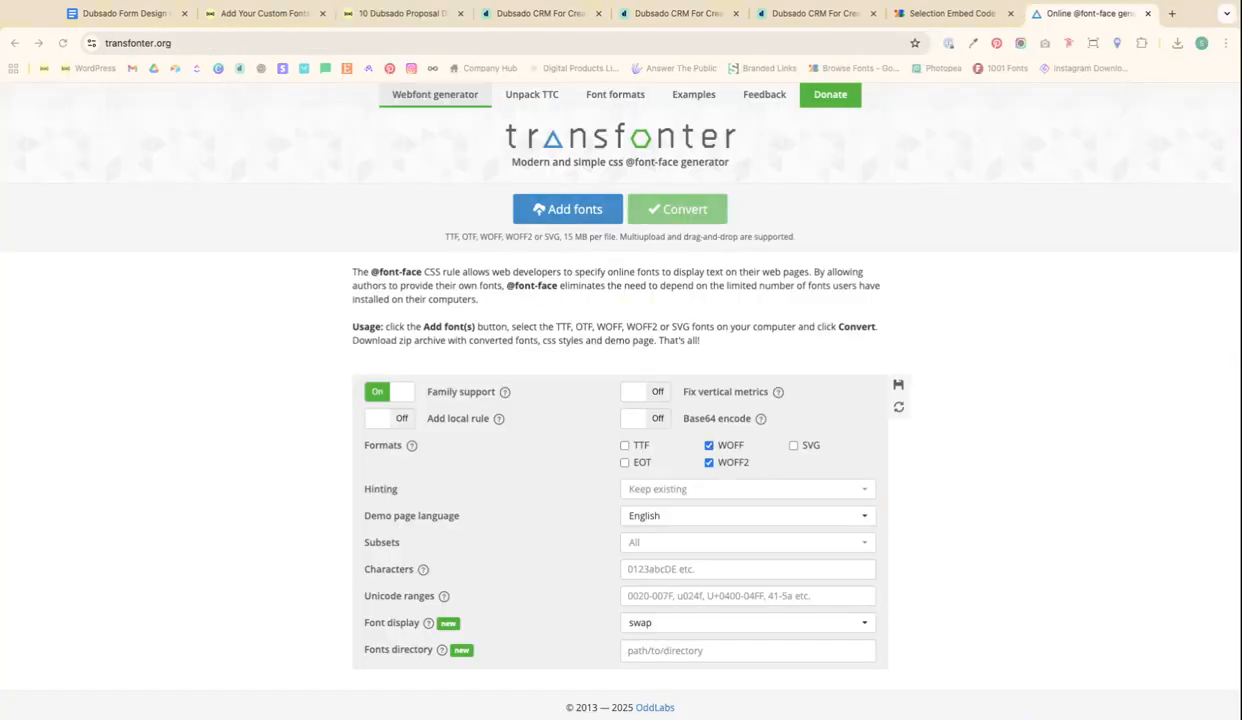
Switch to Dubsado, go to the project list and start a new project titled Fonts
click(540, 13)
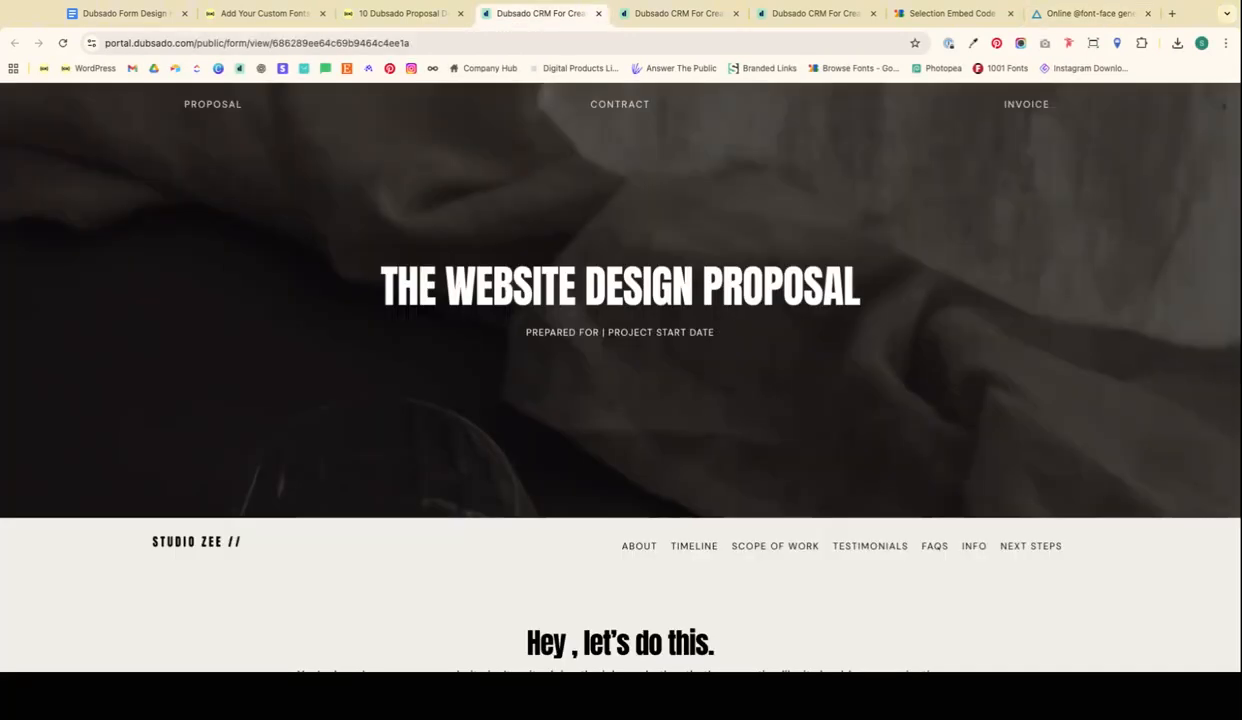
click(684, 14)
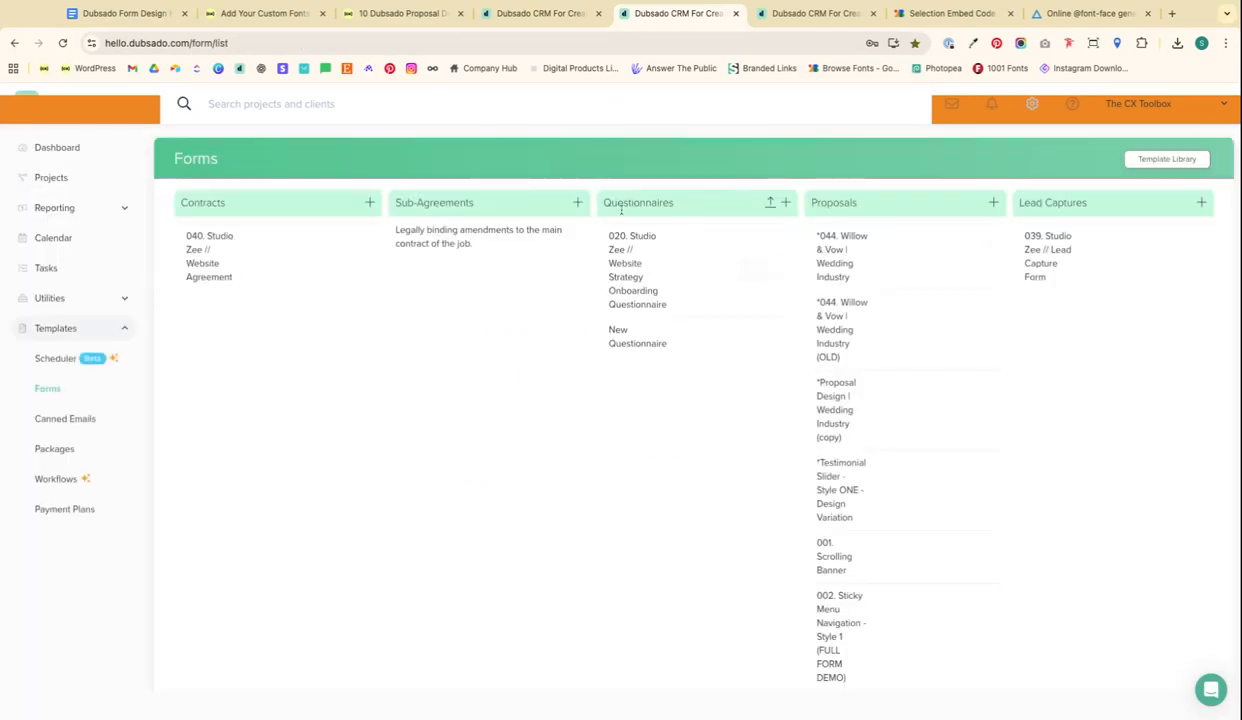
click(52, 178)
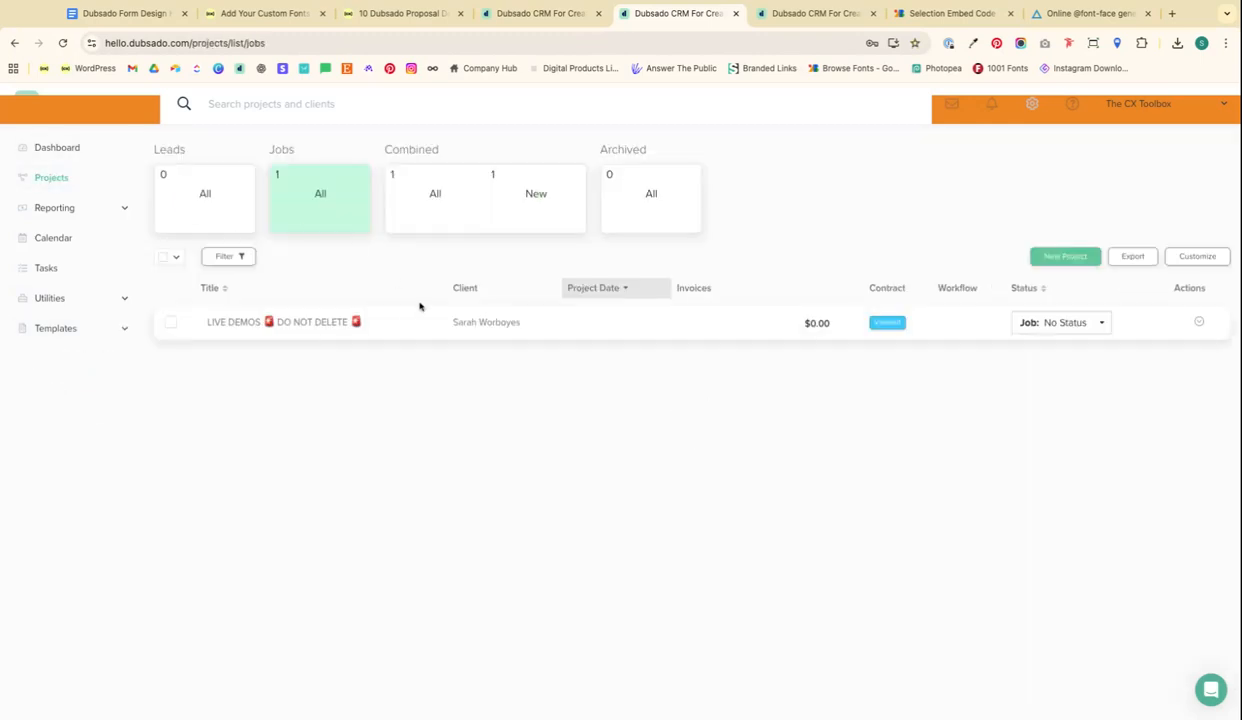
click(1045, 257)
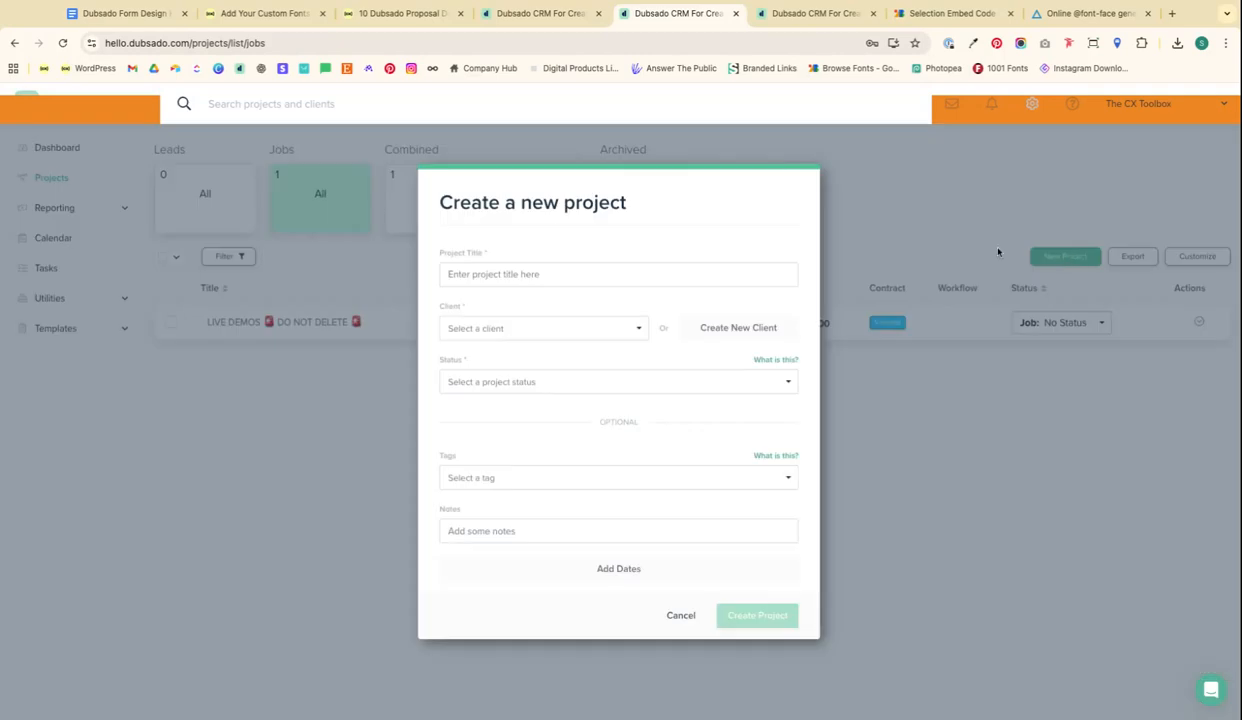
click(517, 279)
text(Tes)
key(BackSpace)
key(BackSpace)
key(BackSpace)
key(BackSpace)
text(Fonts)
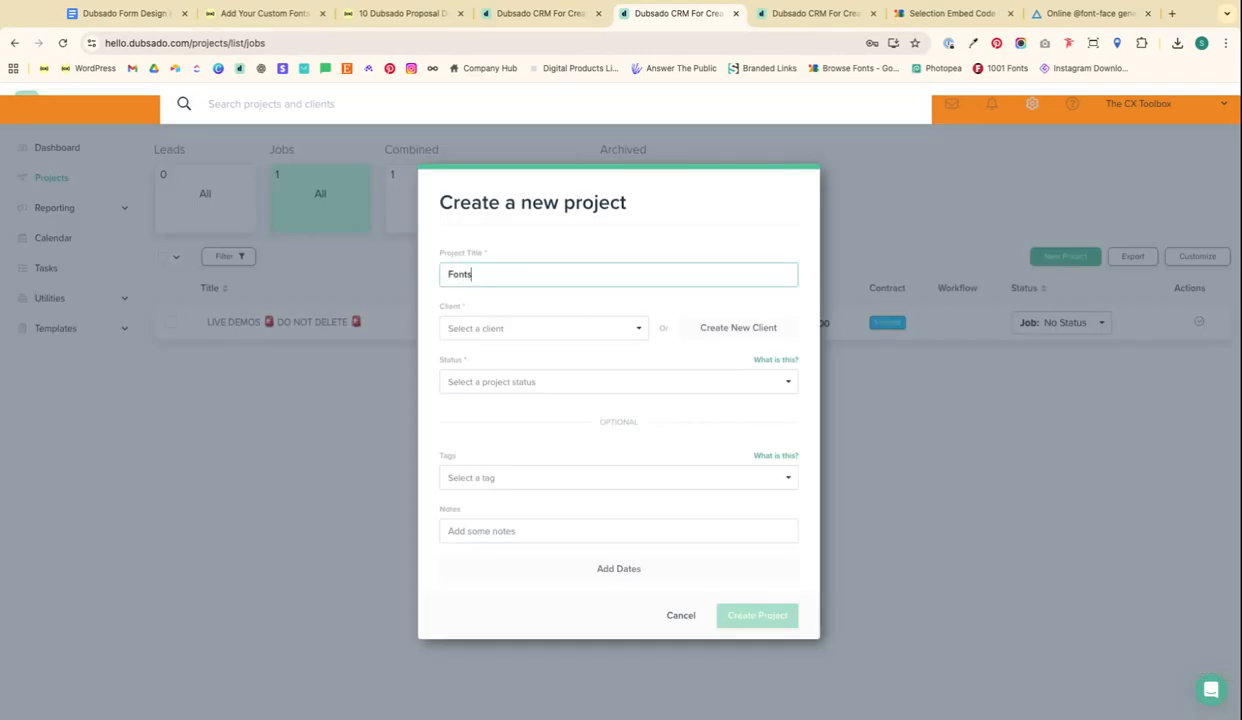
Assign the existing client to the project, set its status to Lead: No Status and create it
click(579, 330)
click(508, 357)
click(610, 384)
click(488, 428)
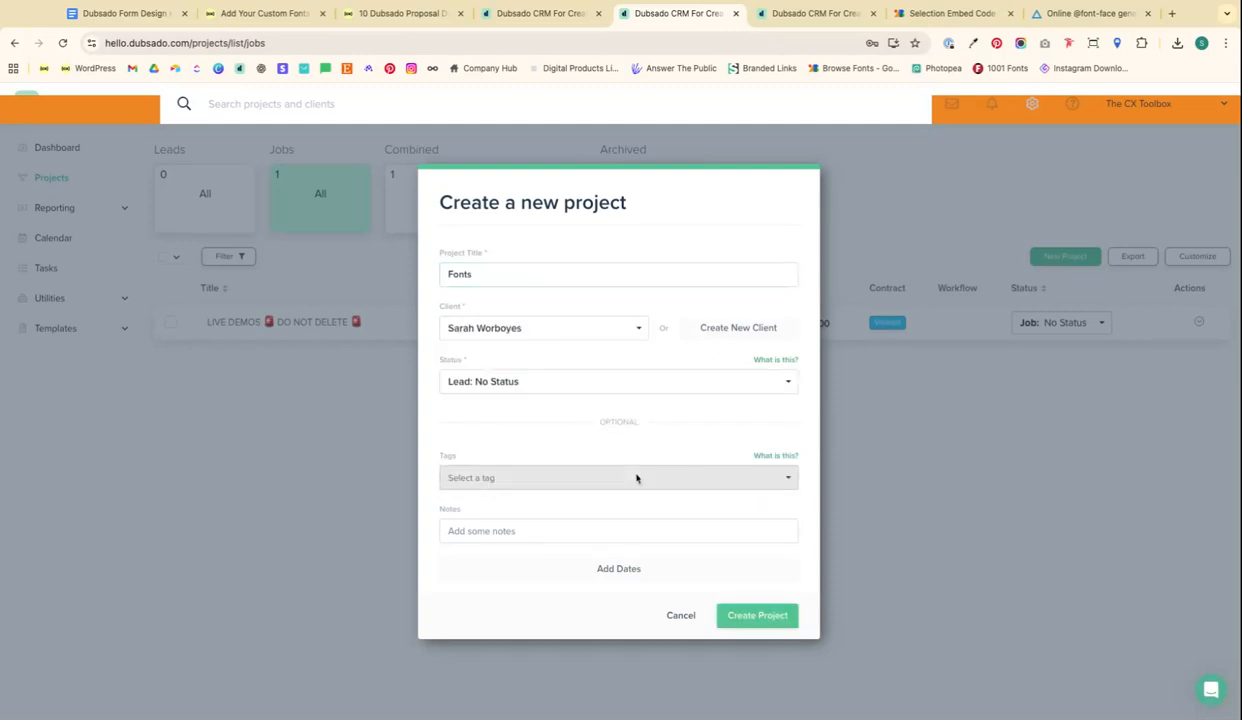
click(757, 615)
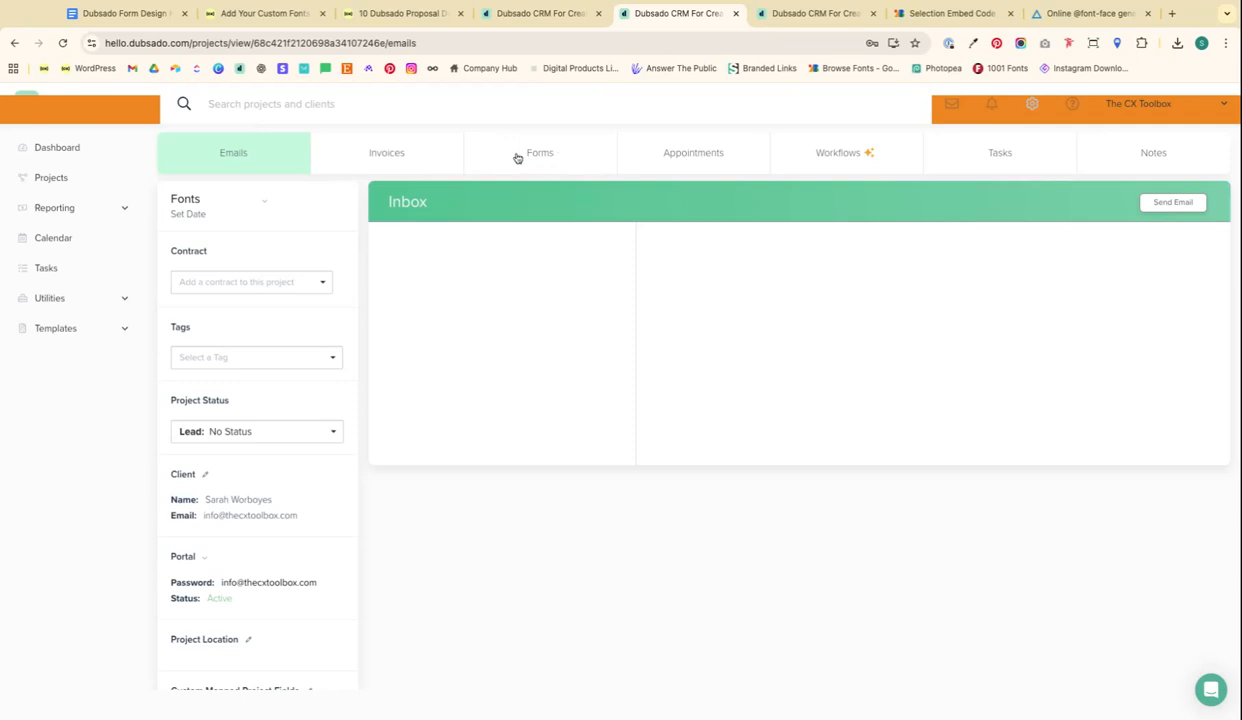
Add a new questionnaire to the Fonts project's forms and insert a File Uploader element in it
click(545, 156)
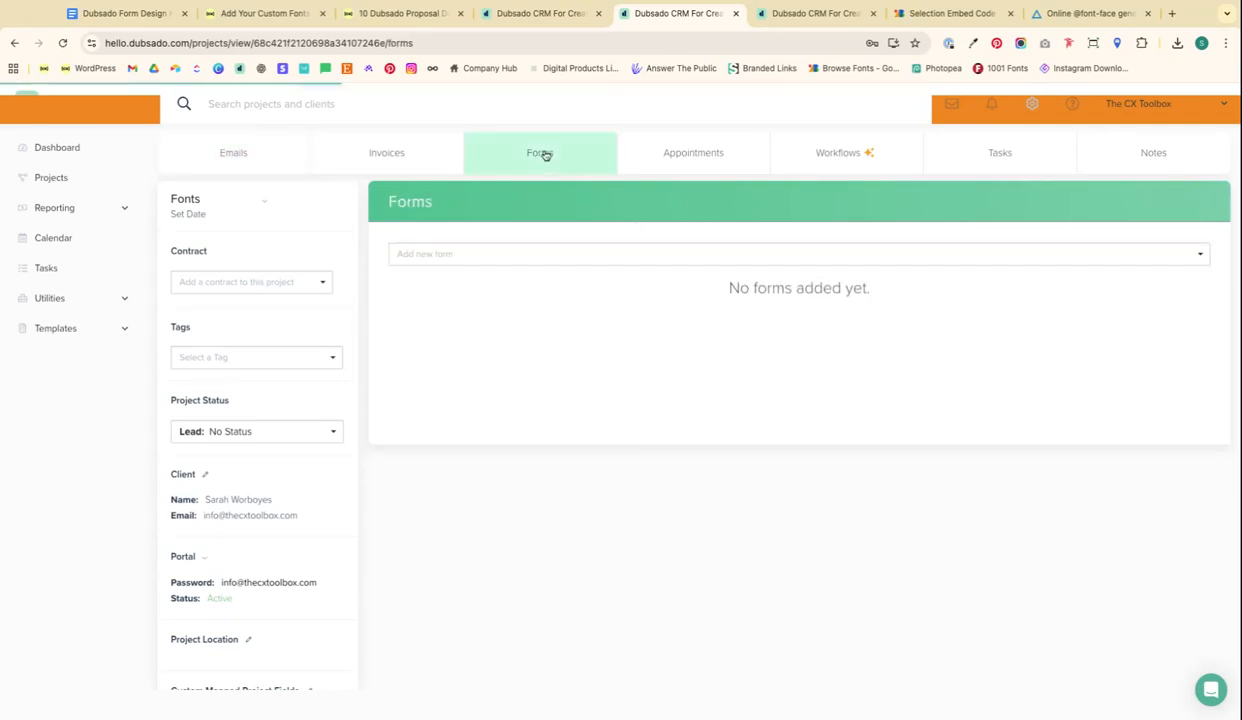
click(458, 256)
click(488, 320)
click(771, 255)
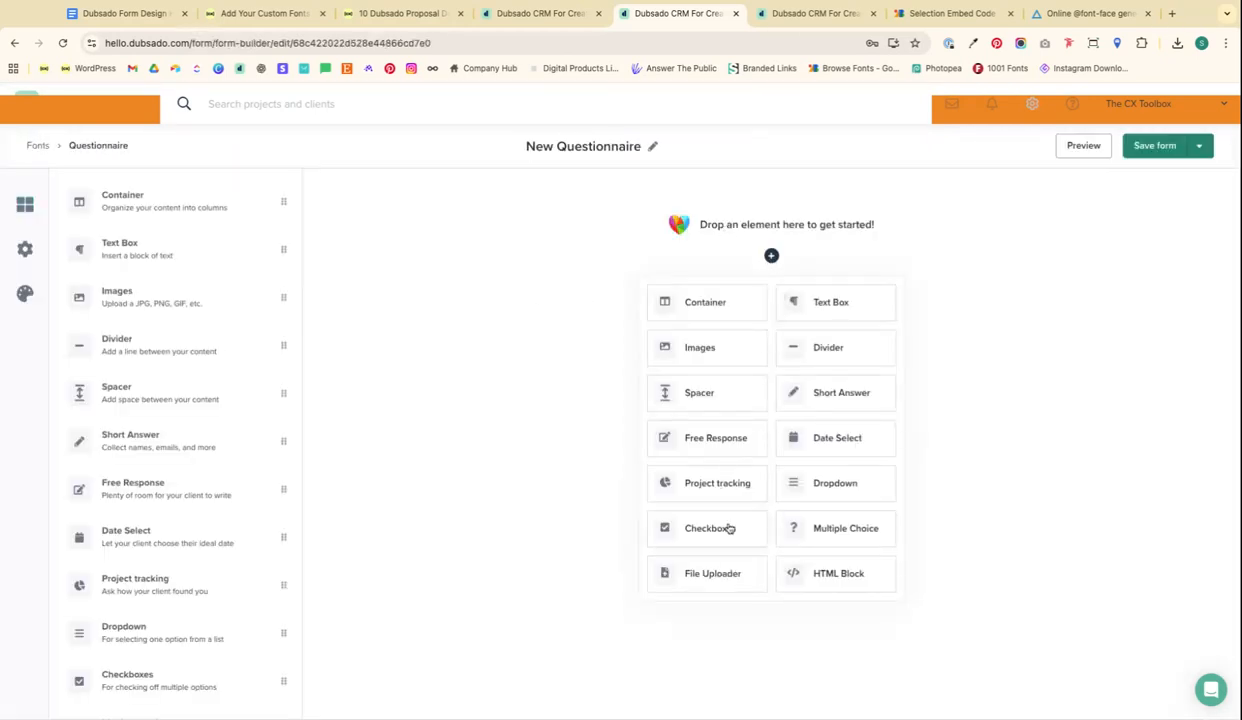
click(722, 568)
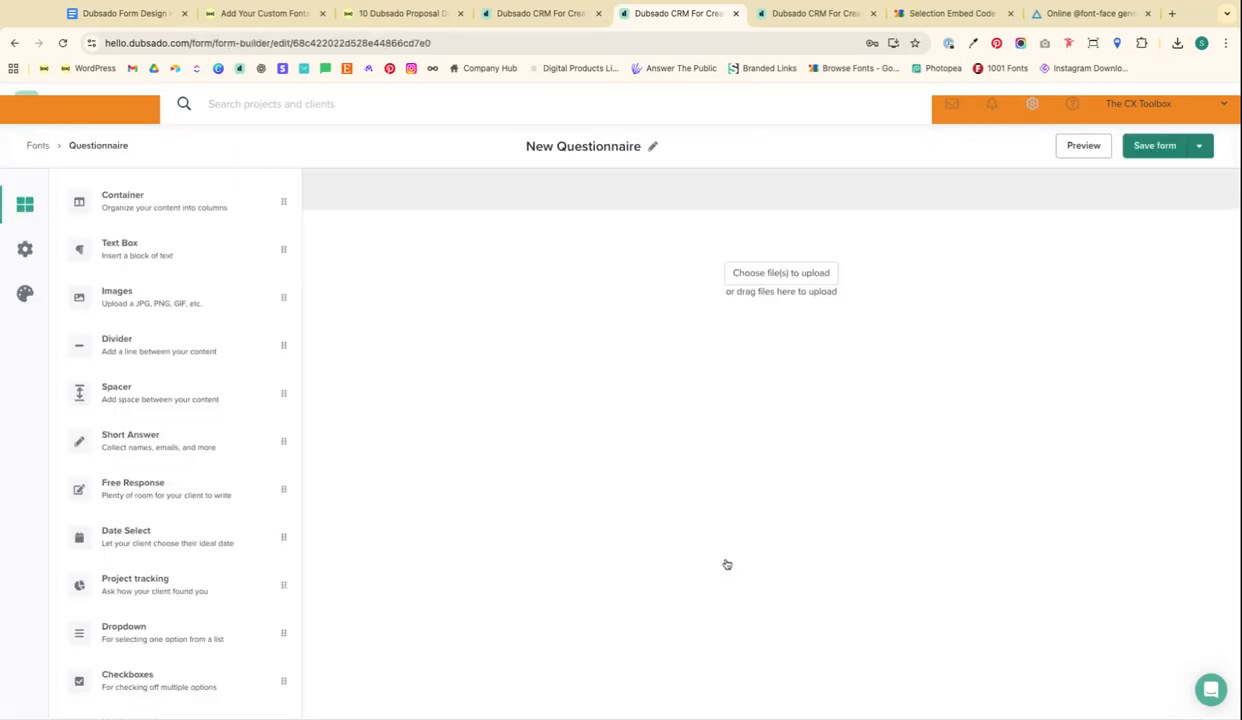
Save and exit the questionnaire, preview it from the project's forms and open its public page
click(1199, 146)
click(1152, 176)
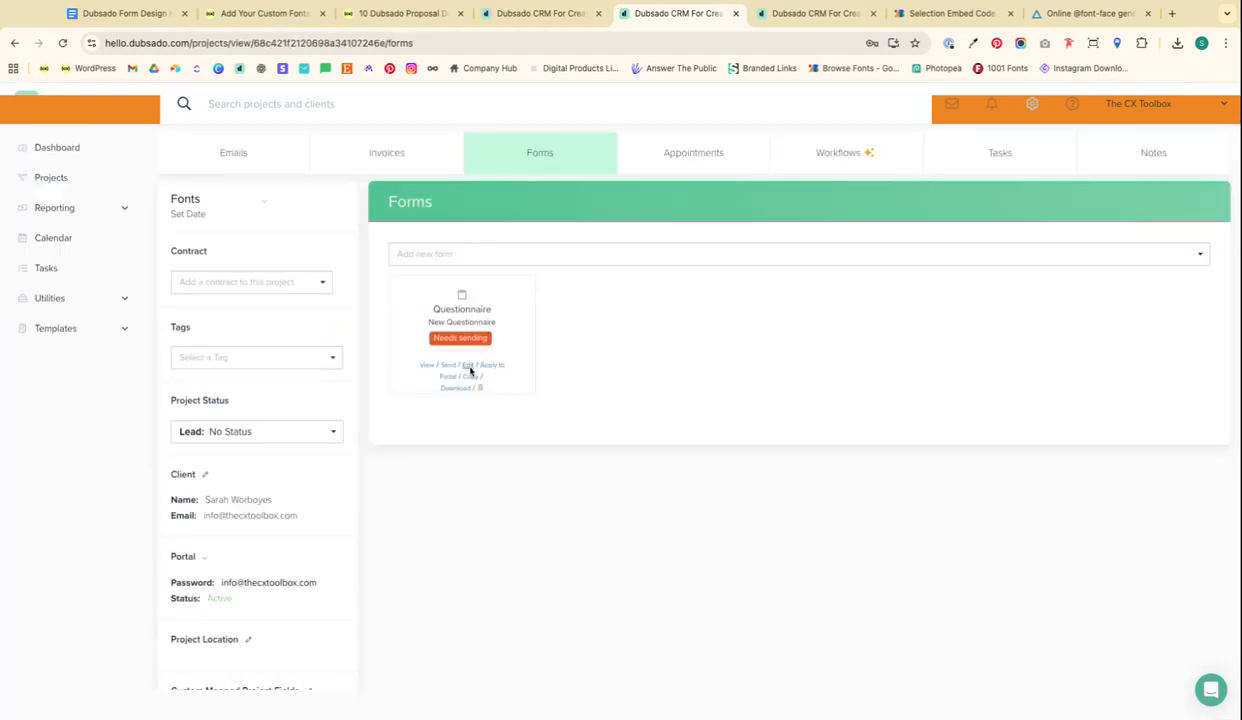
click(430, 369)
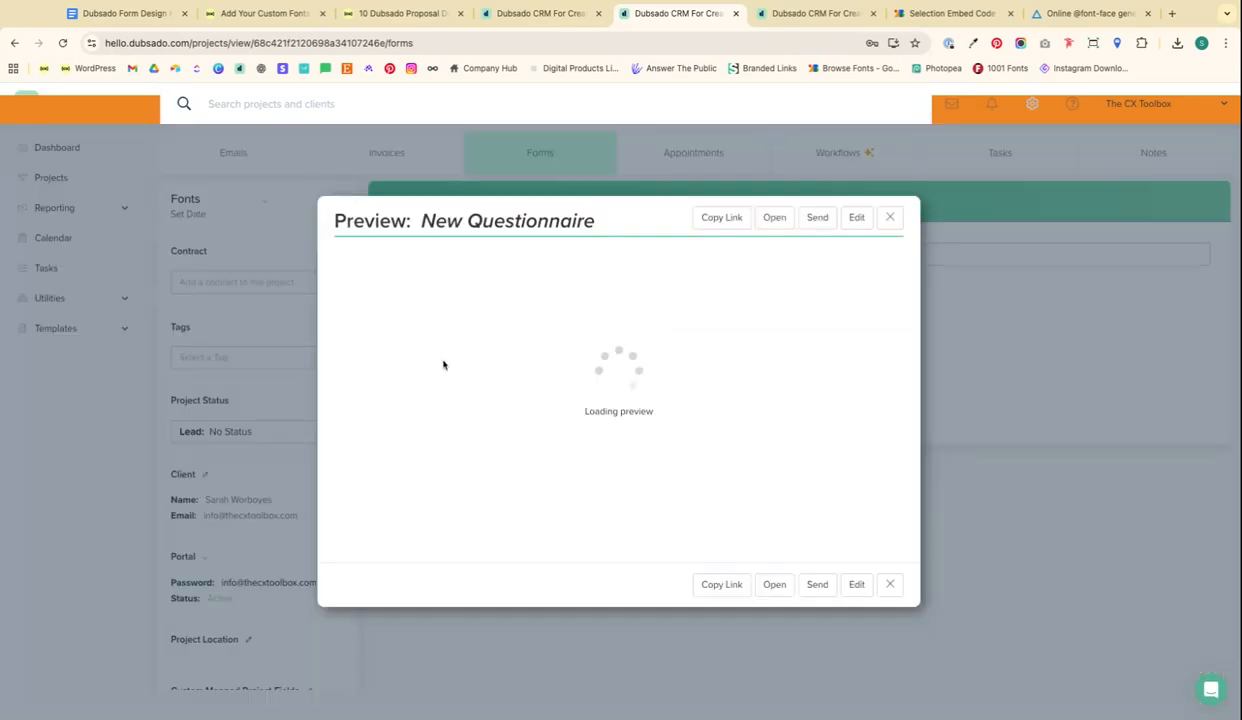
click(765, 220)
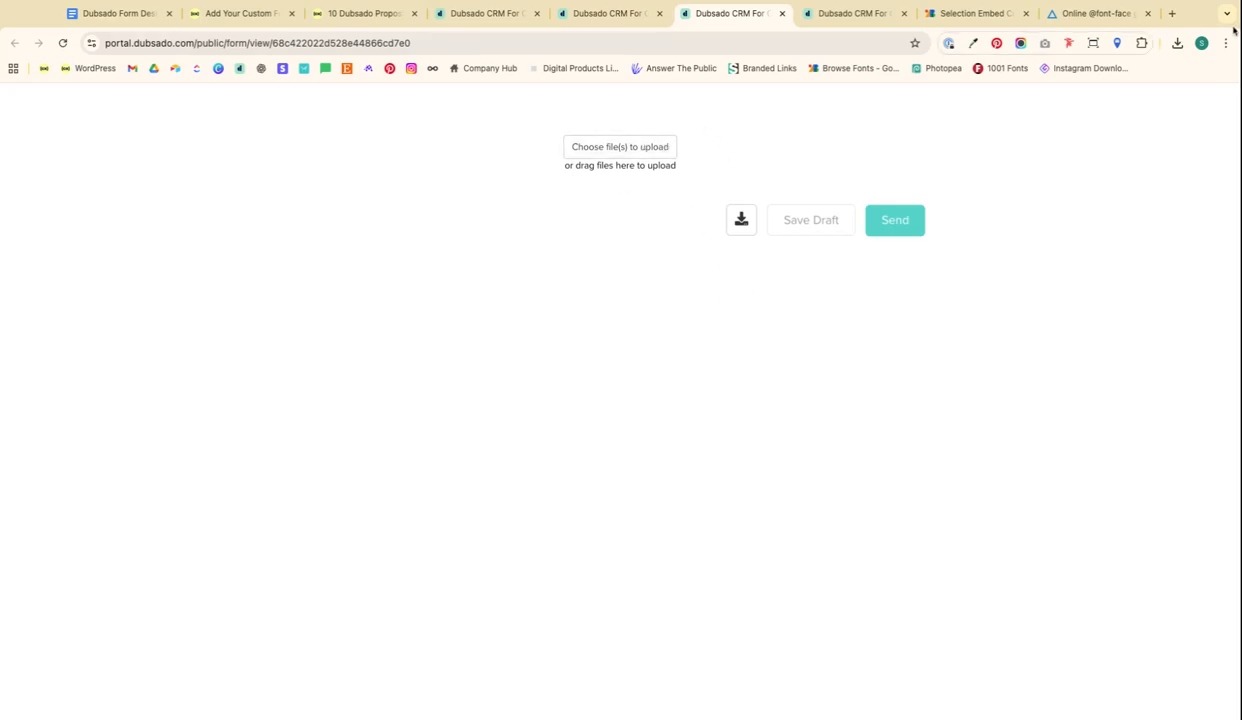
Switch to Transfonter, add the two DRAMATIC LIGHTING DEMO REGULAR font files and convert them to WOFF and WOFF2
click(1092, 13)
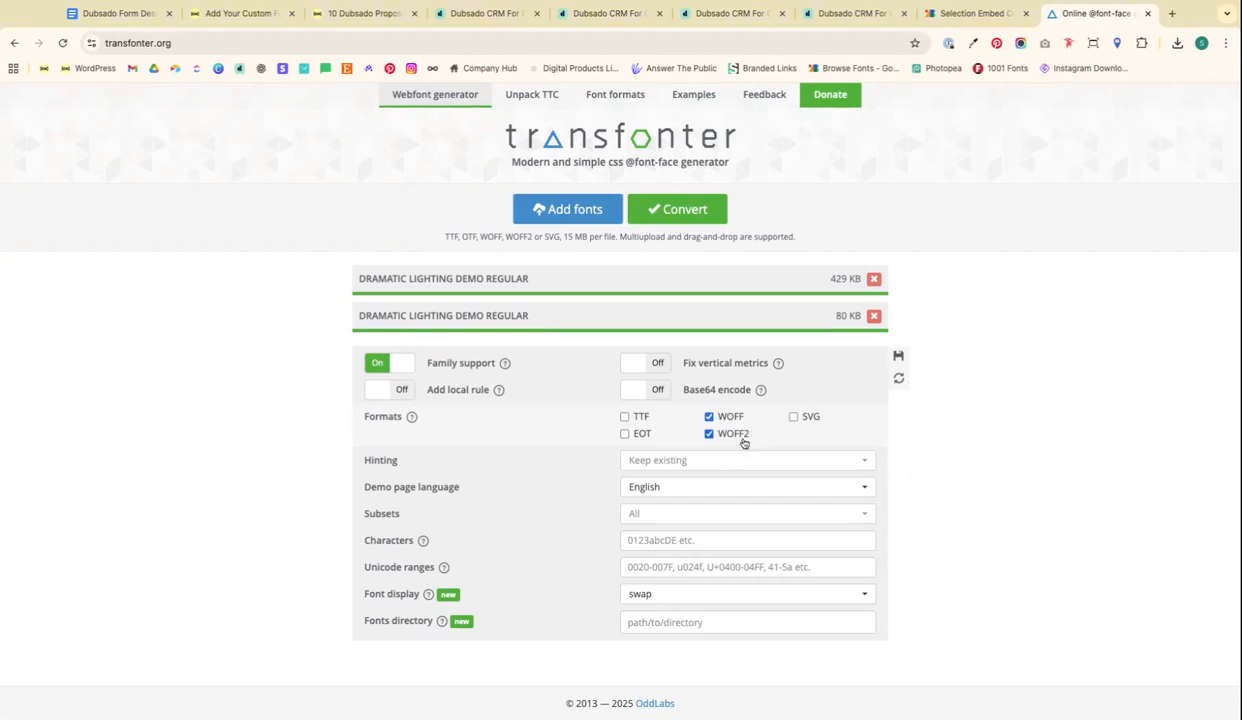
click(670, 211)
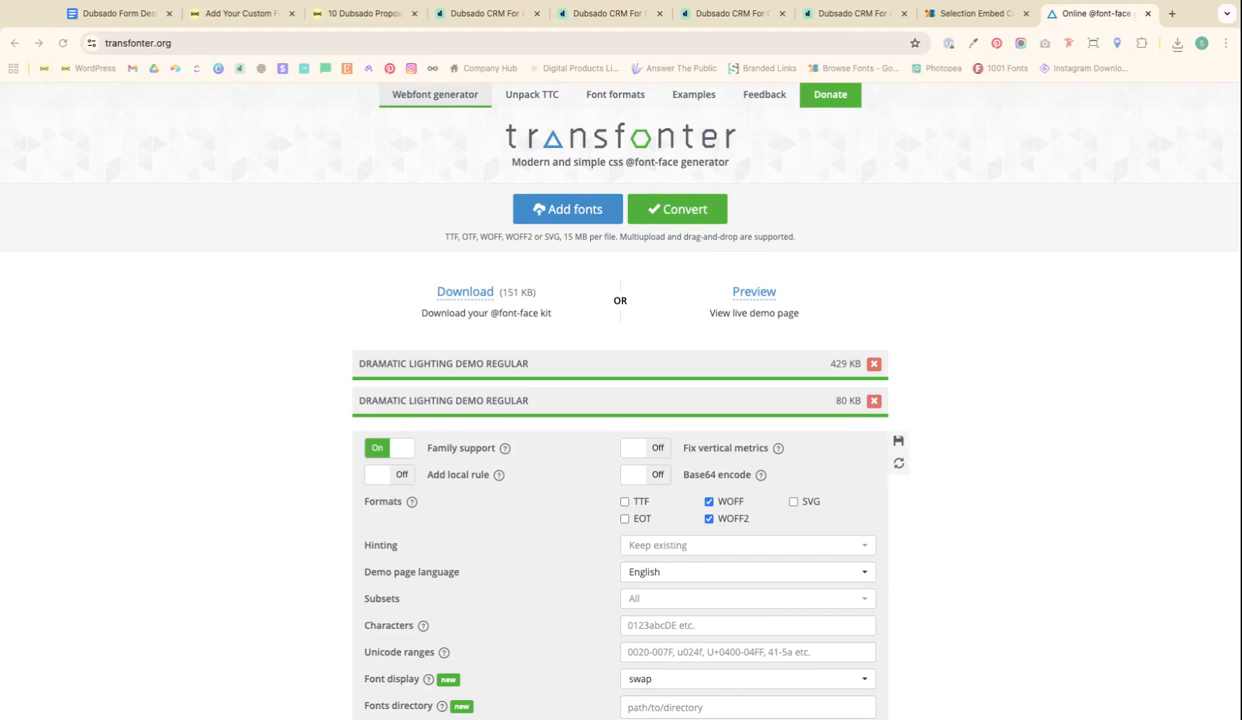
Return to the questionnaire's public page and upload DRAMATICLIGHTINGDEMO-REGULAR.woff and DRAMATICLIGHTINGDEMO-REGULAR.woff2
click(850, 13)
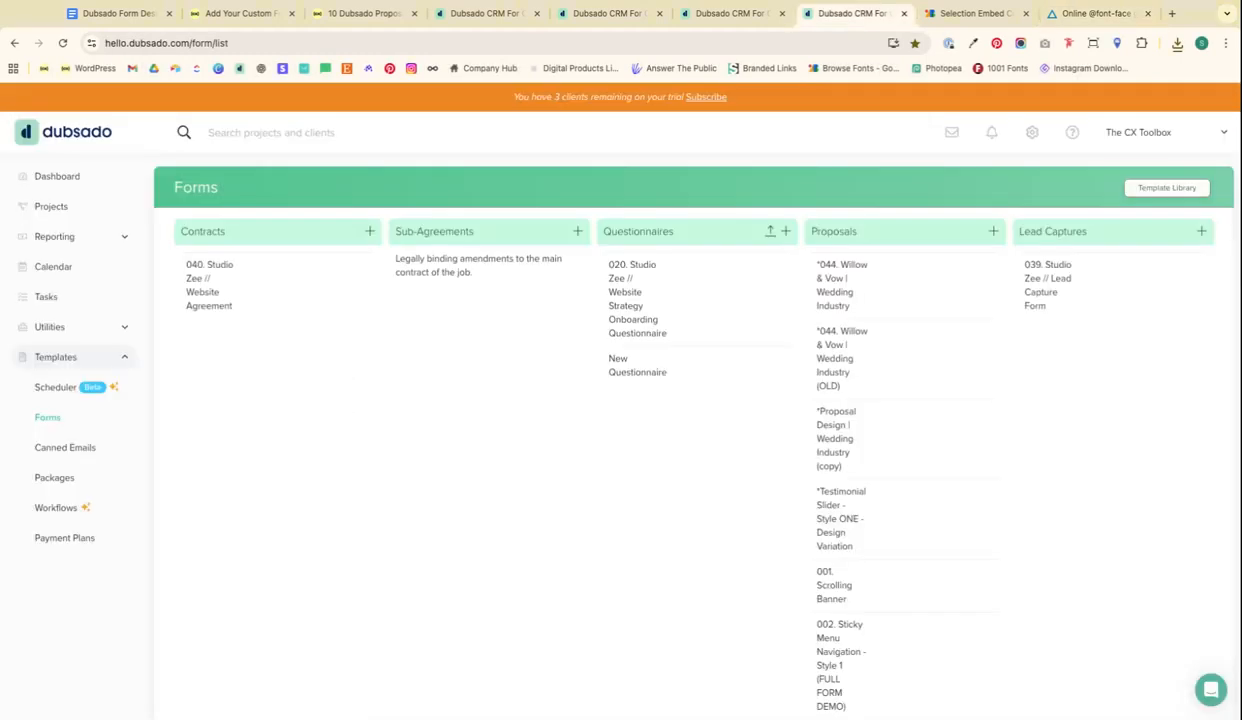
click(735, 13)
click(632, 146)
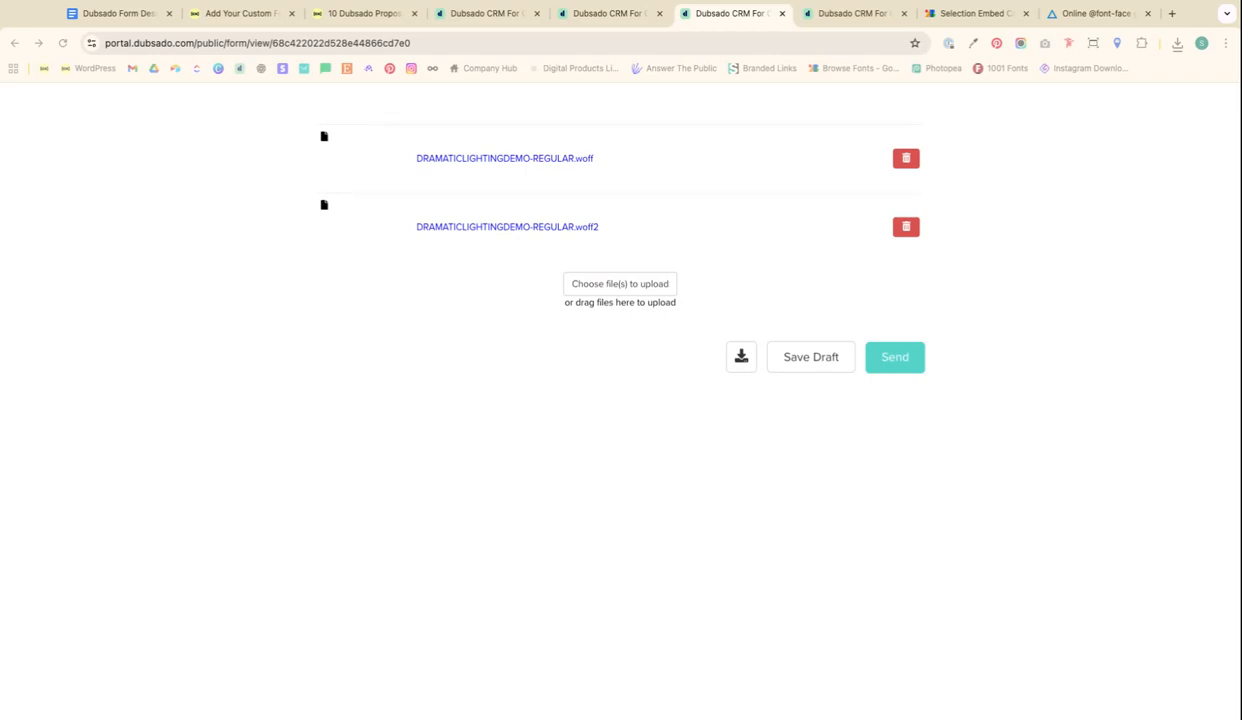
click(610, 14)
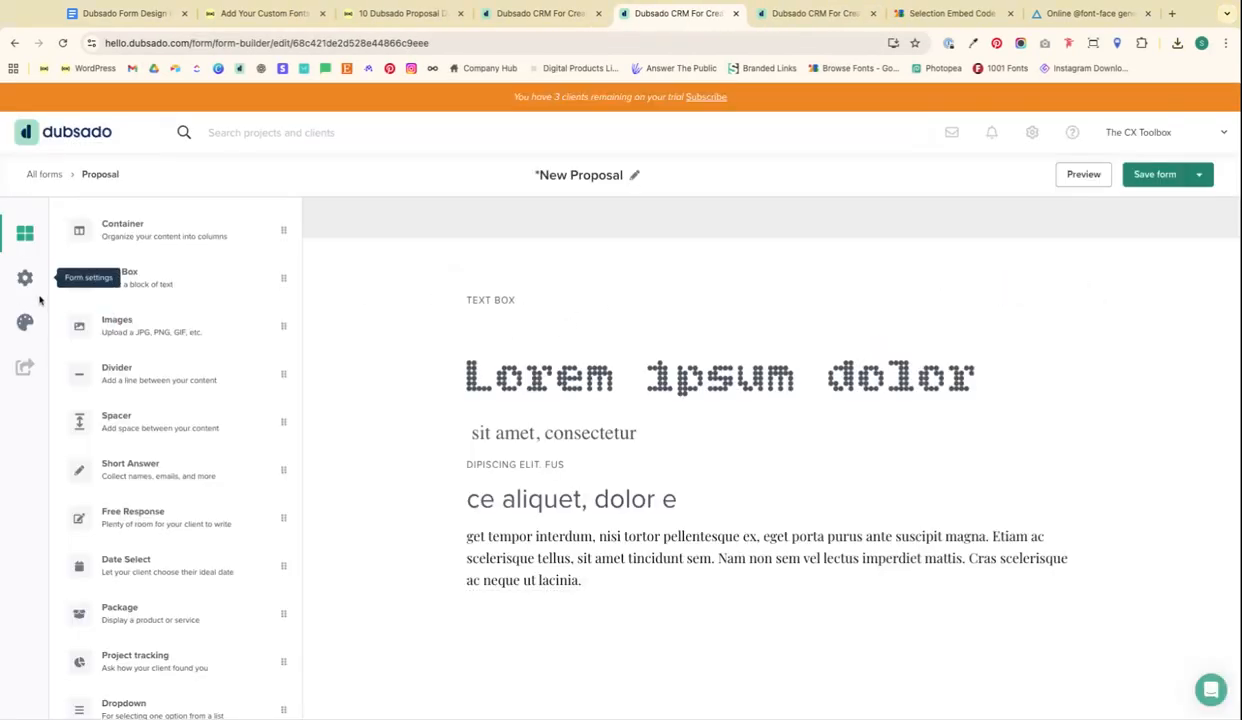
click(27, 321)
scroll(183, 422, down, 2)
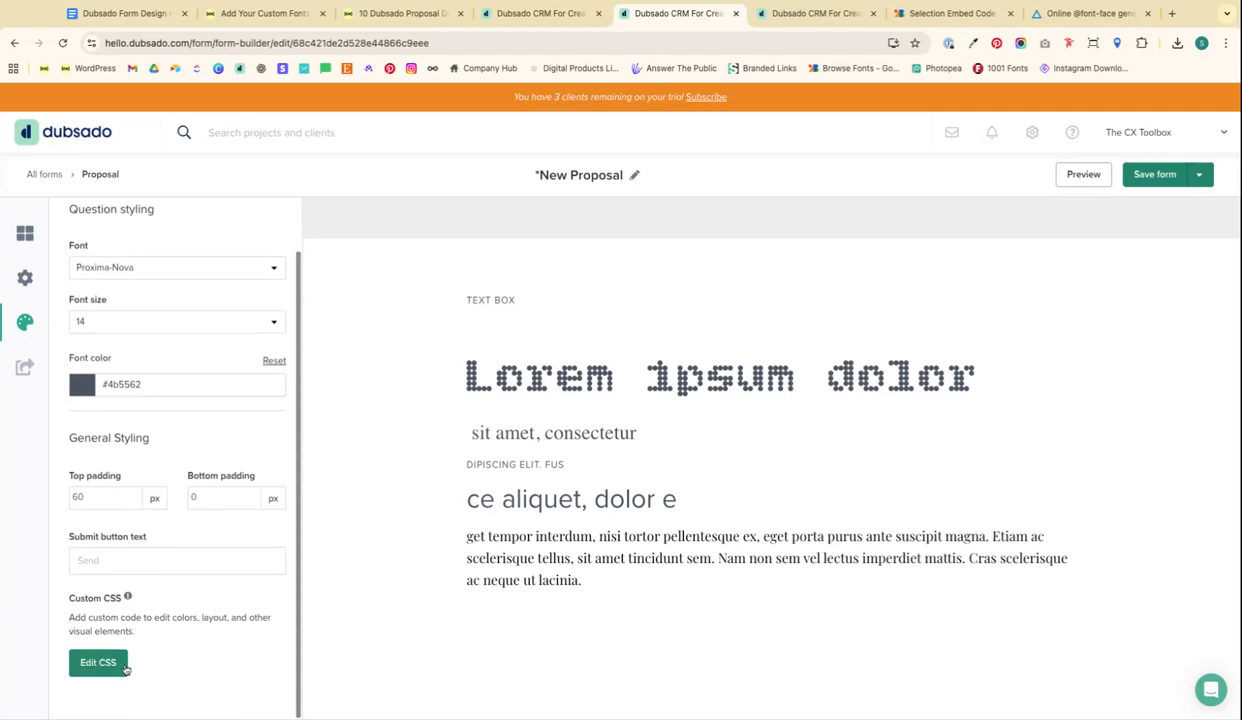
click(105, 663)
scroll(182, 380, down, 2)
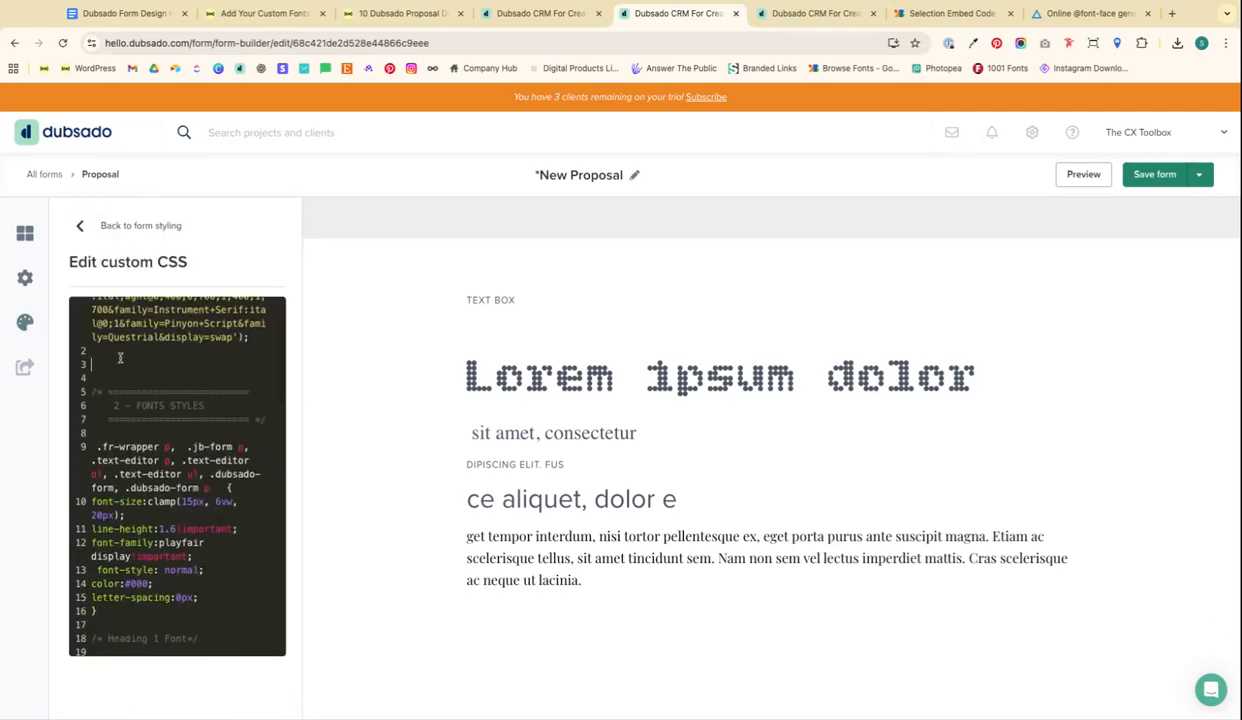
click(226, 352)
key(ctrl+v)
scroll(207, 356, up, 5)
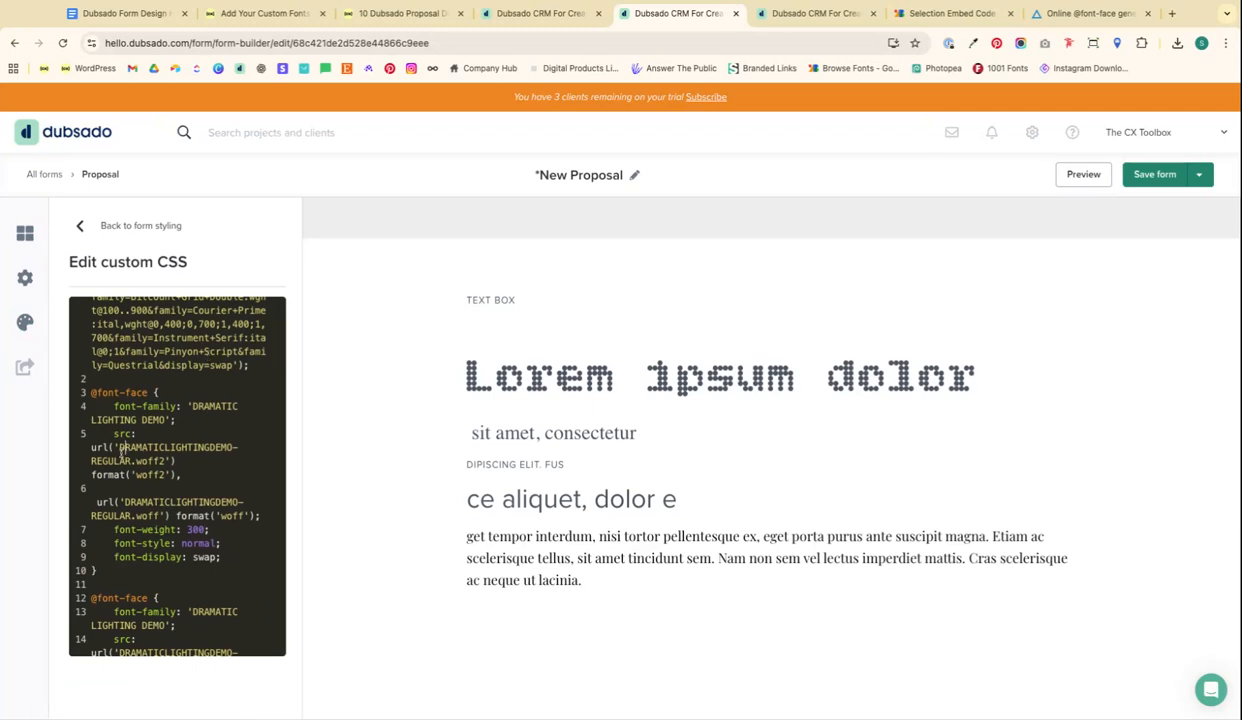
drag(119, 448, 165, 461)
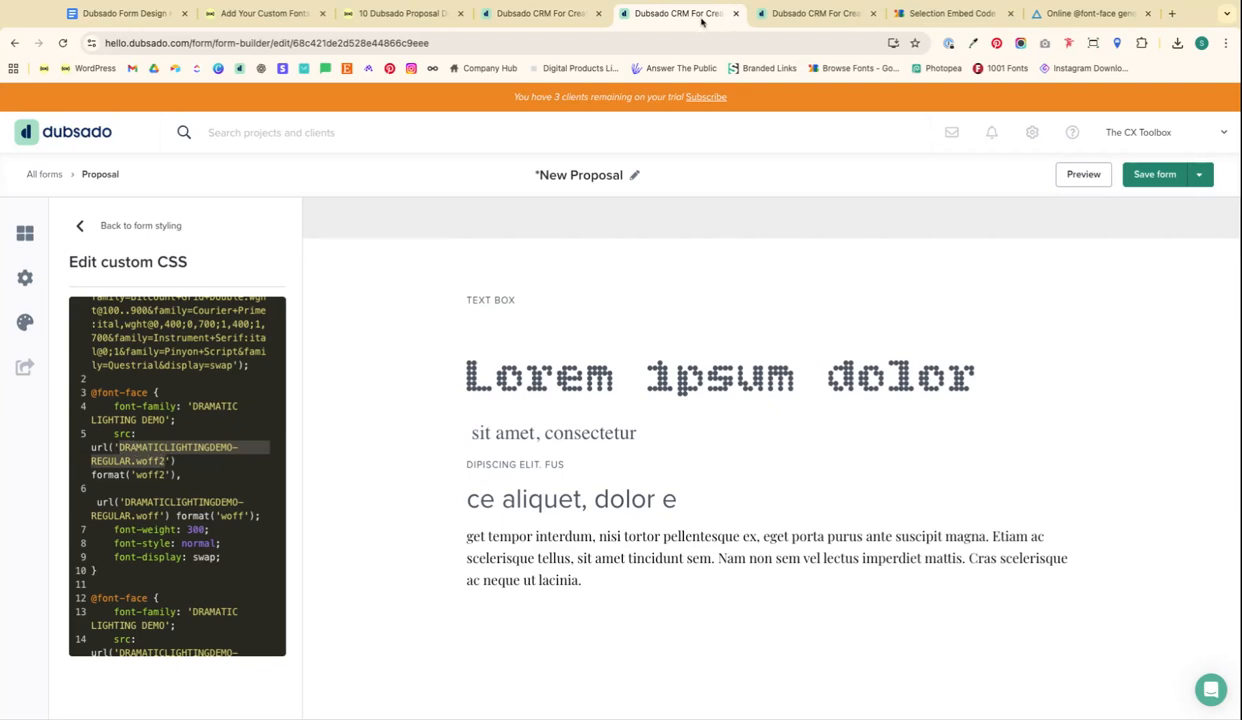
click(783, 13)
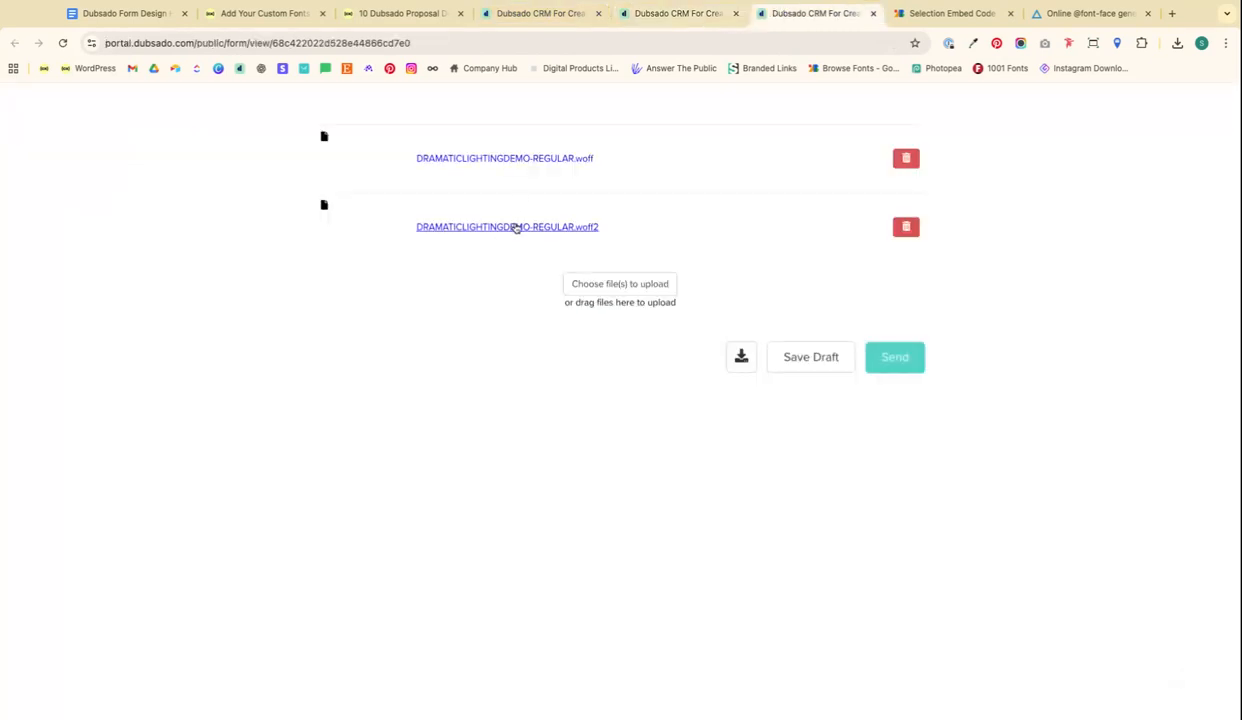
triple_click(513, 227)
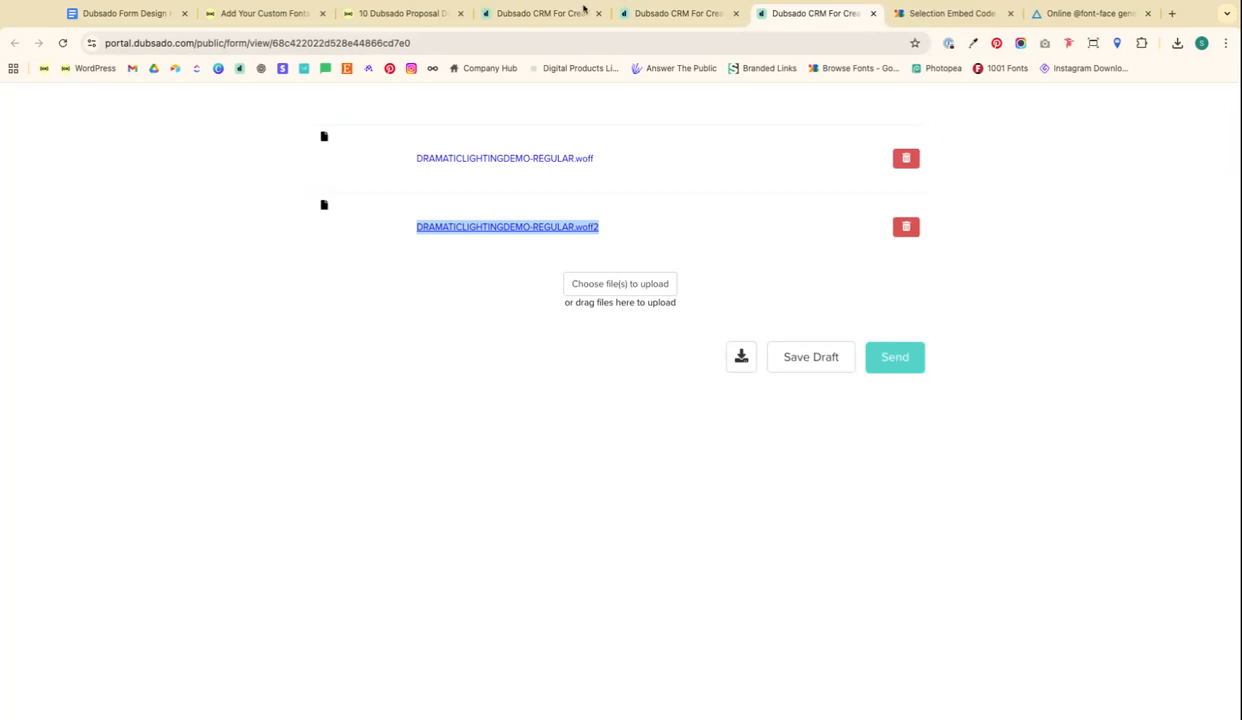
click(670, 15)
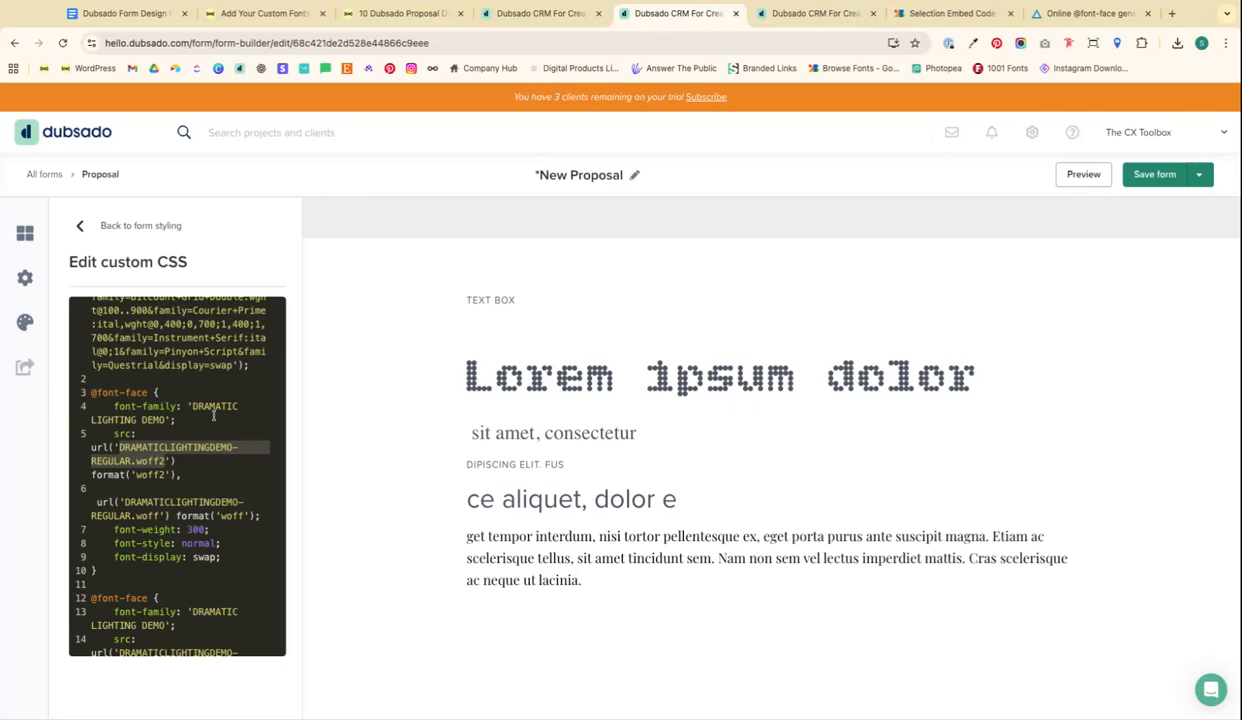
key(ctrl+v)
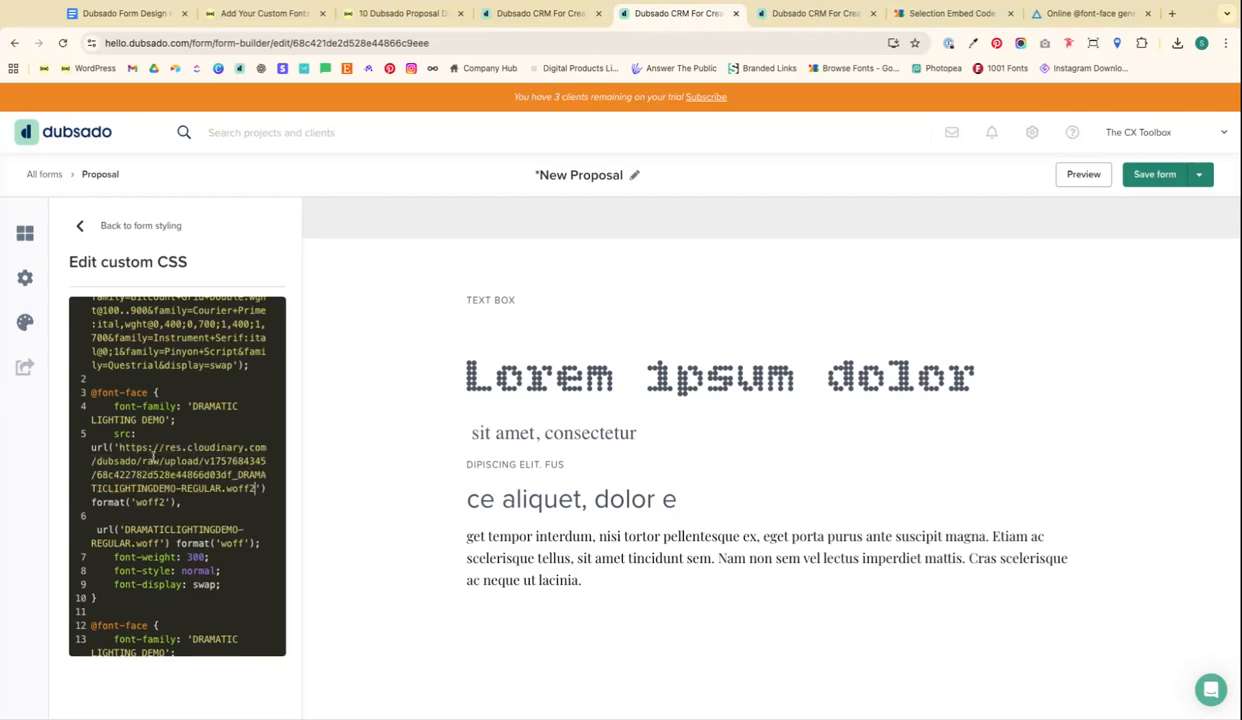
scroll(157, 459, down, 2)
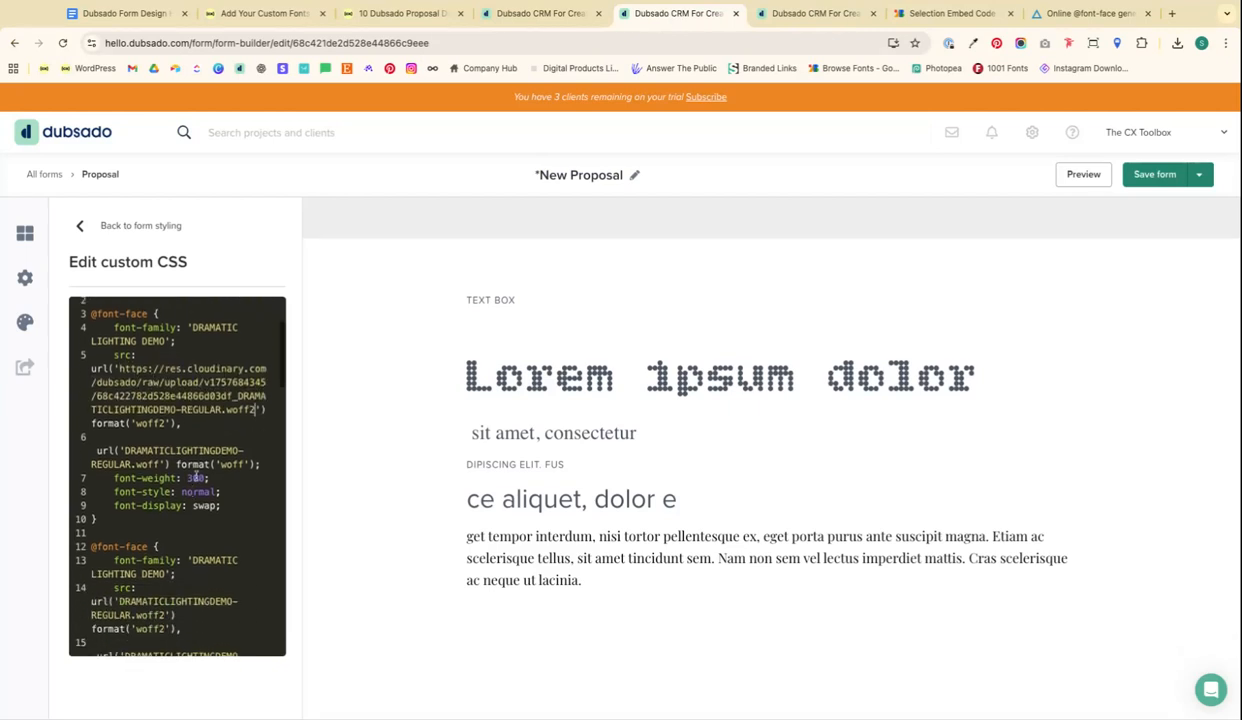
click(772, 20)
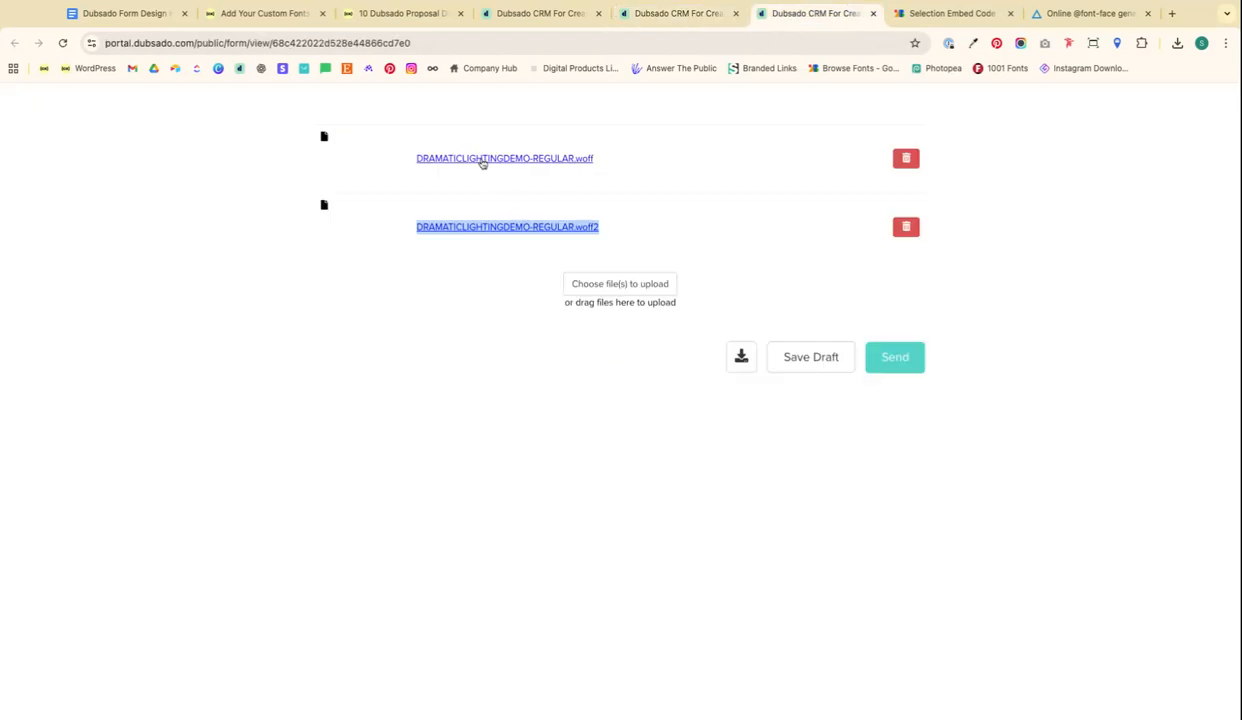
triple_click(482, 163)
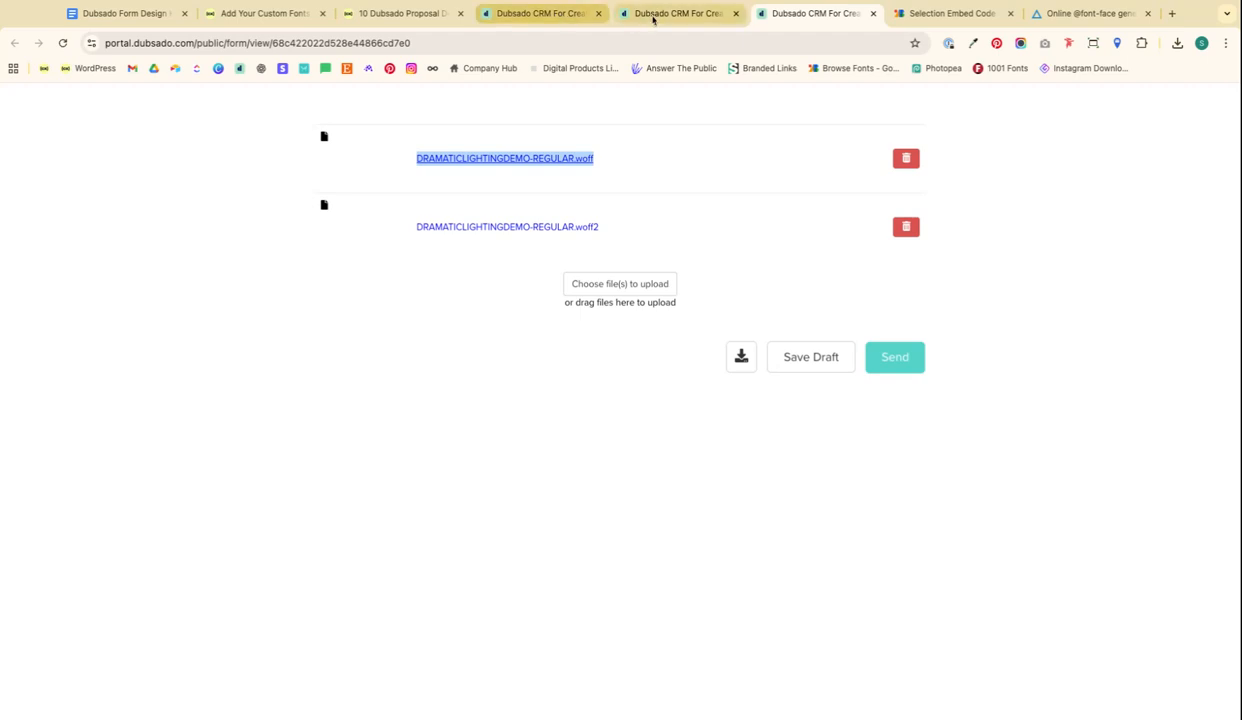
click(649, 20)
drag(124, 451, 160, 465)
key(ctrl+v)
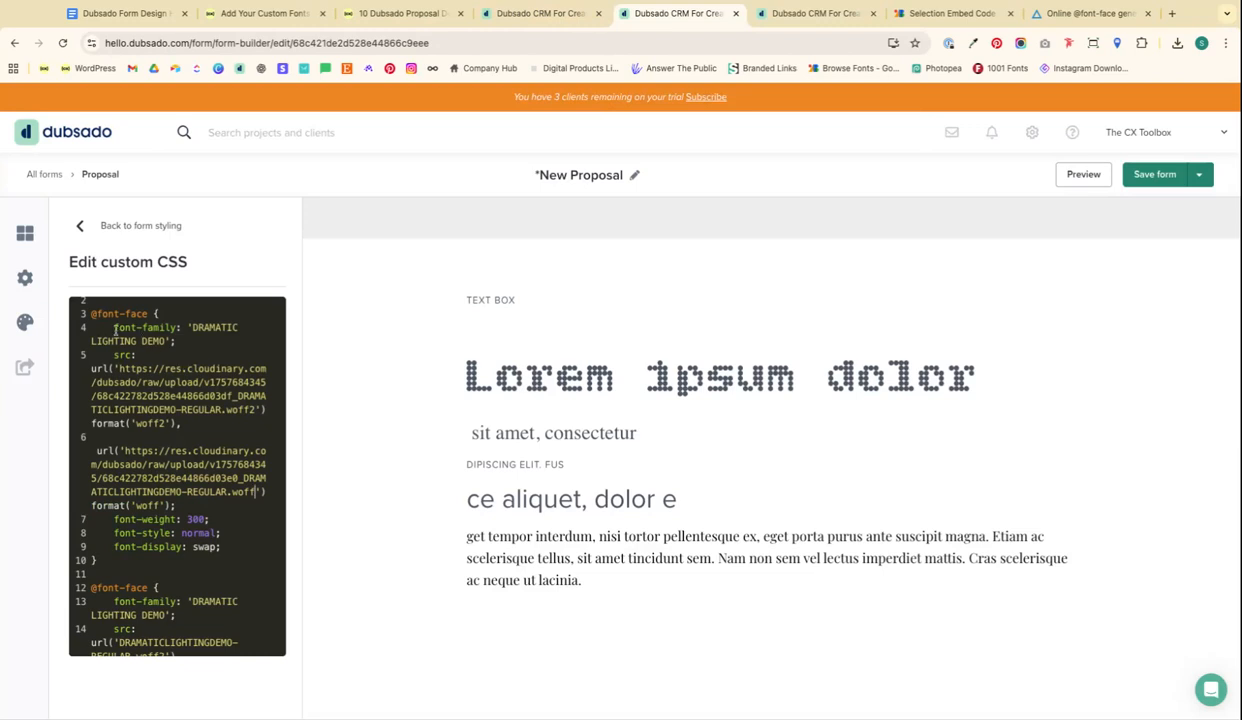
click(186, 327)
key(shift+Down)
key(ctrl+c)
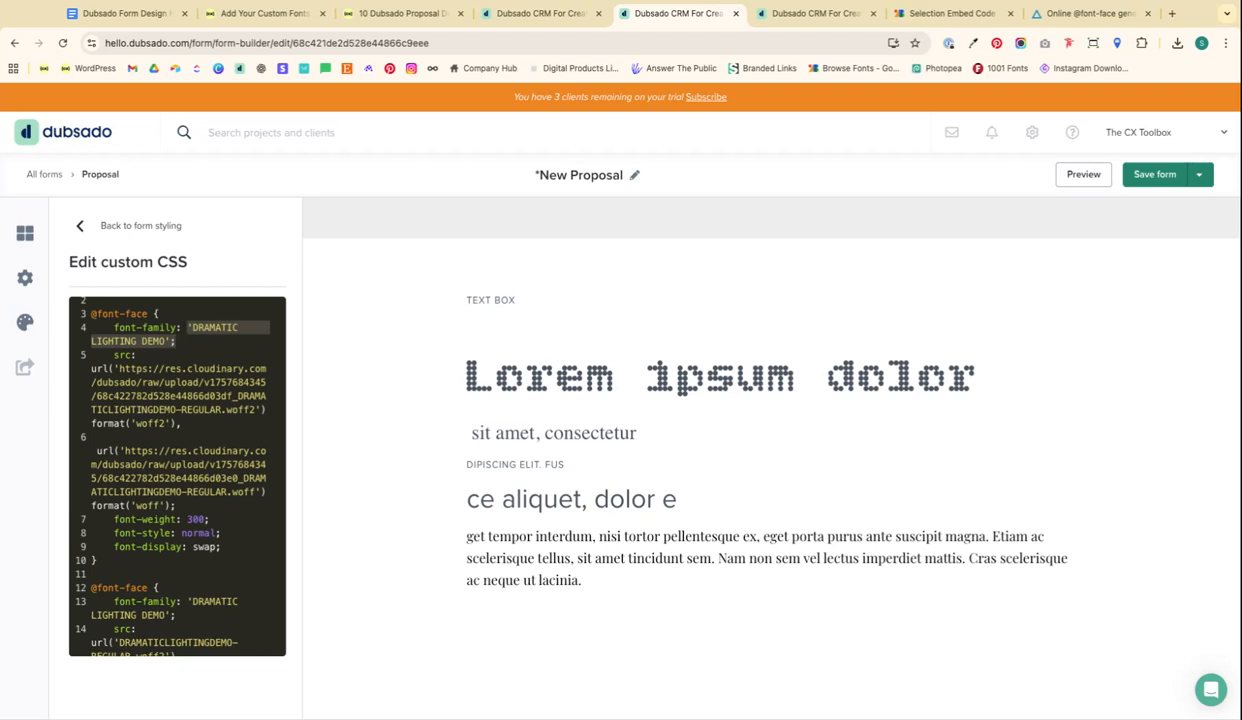
scroll(200, 420, down, 10)
scroll(203, 421, down, 12)
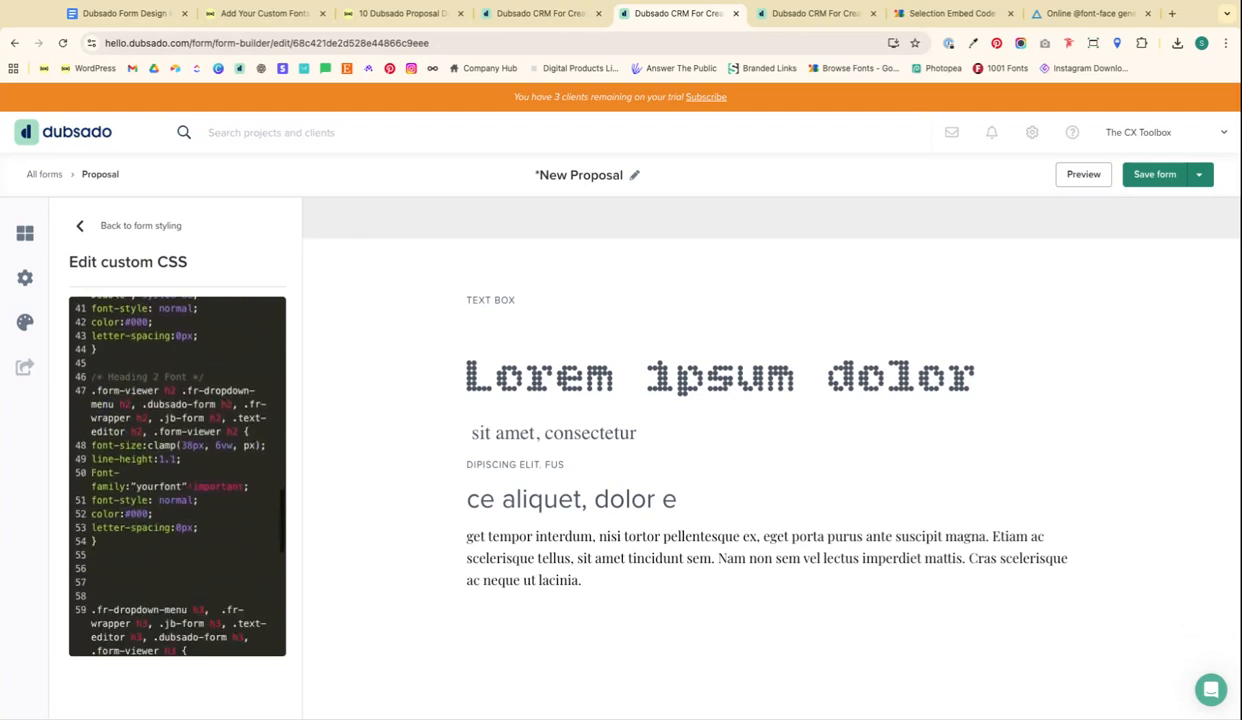
scroll(170, 432, down, 2)
drag(132, 438, 249, 438)
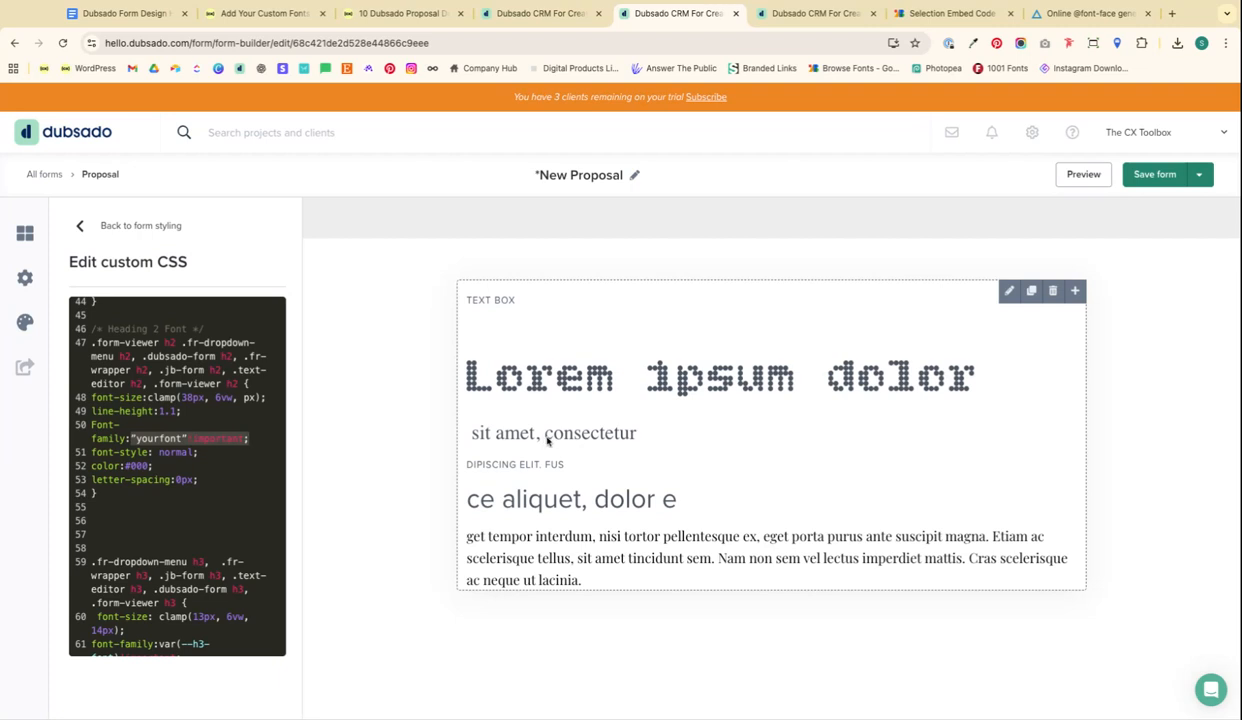
key(ctrl+v)
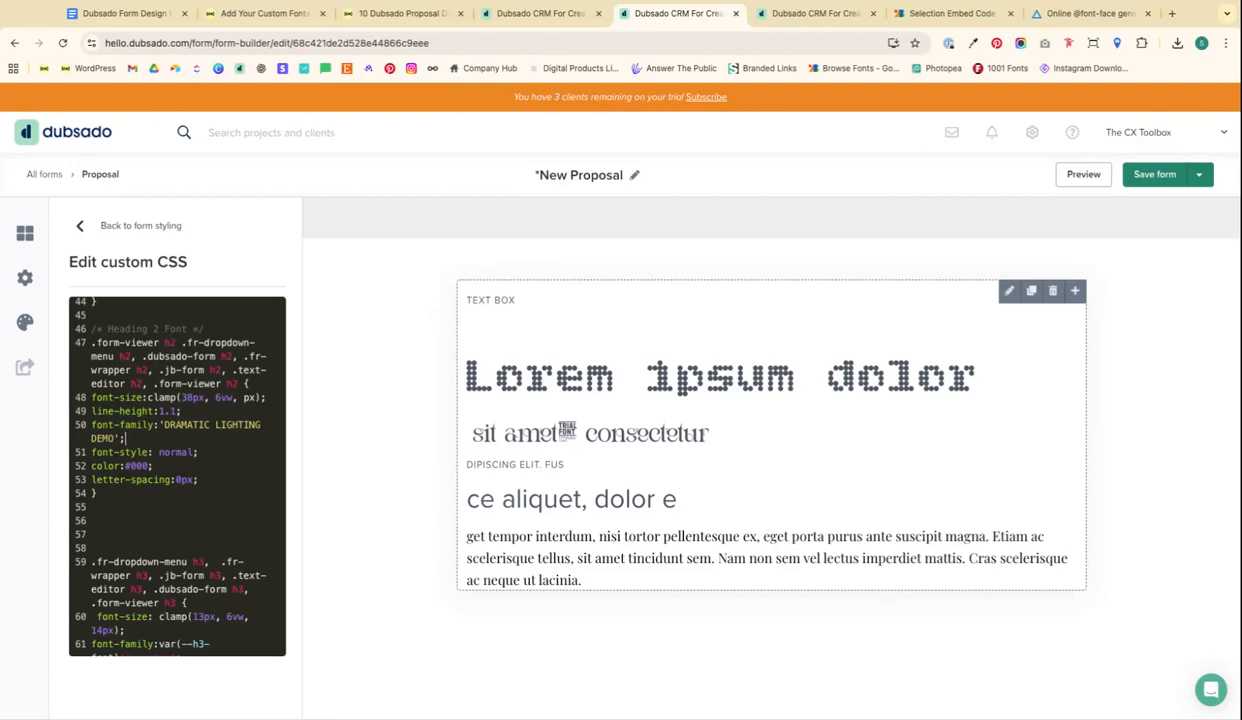
scroll(189, 403, up, 4)
scroll(189, 403, up, 6)
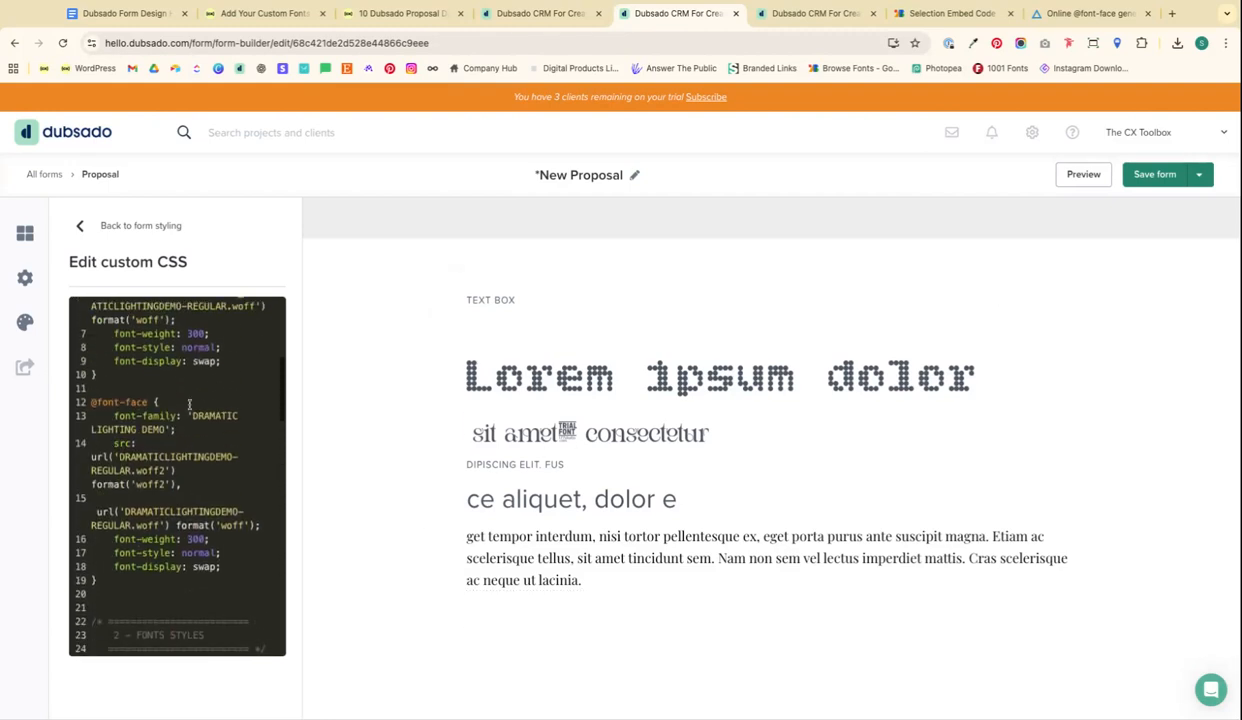
click(1075, 17)
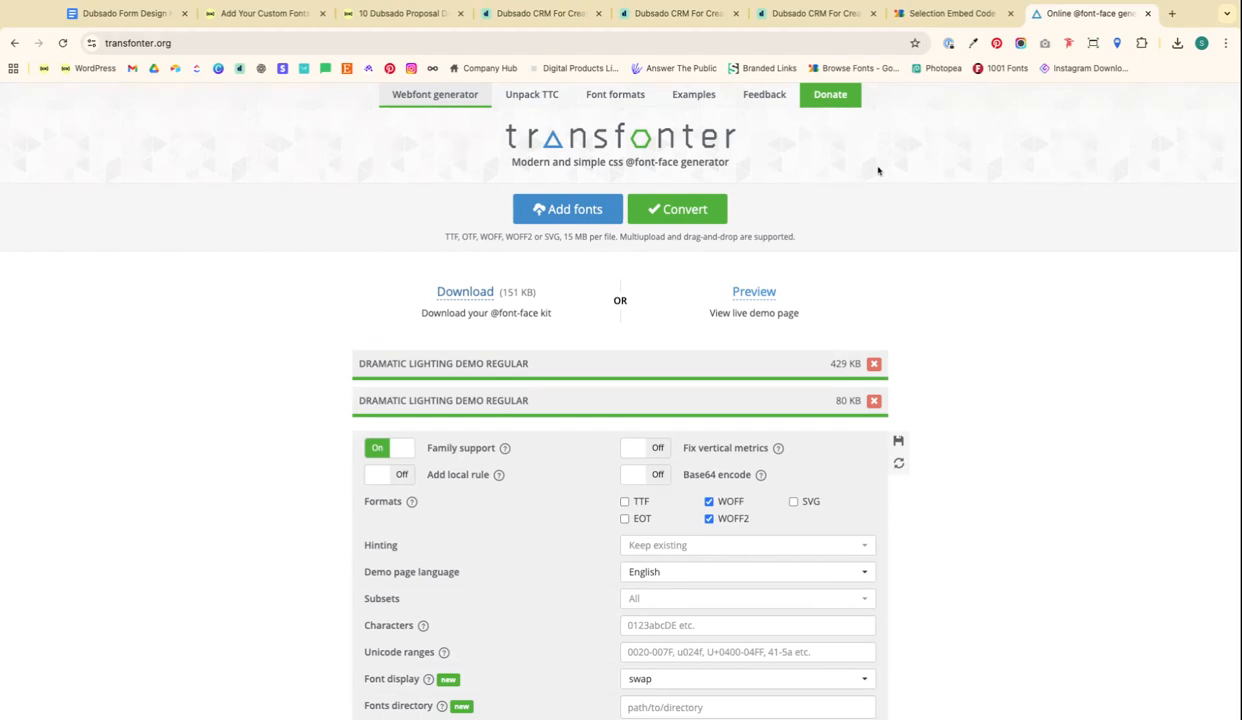
click(793, 14)
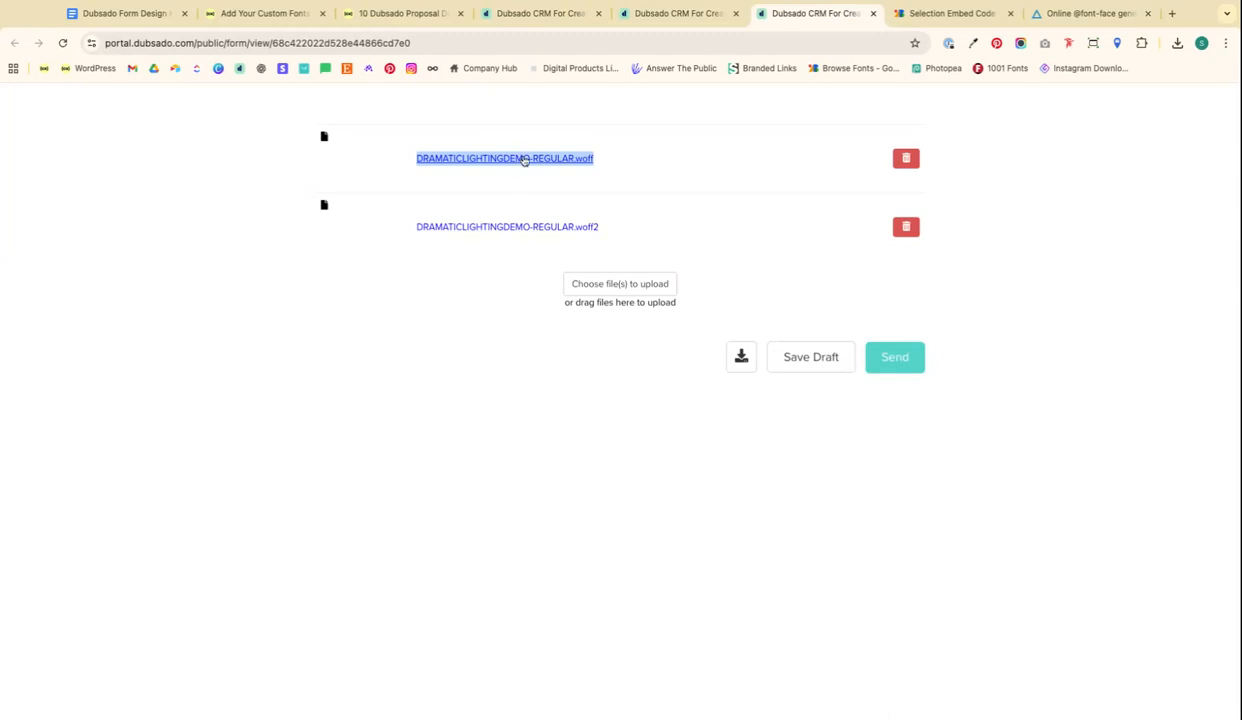
click(679, 13)
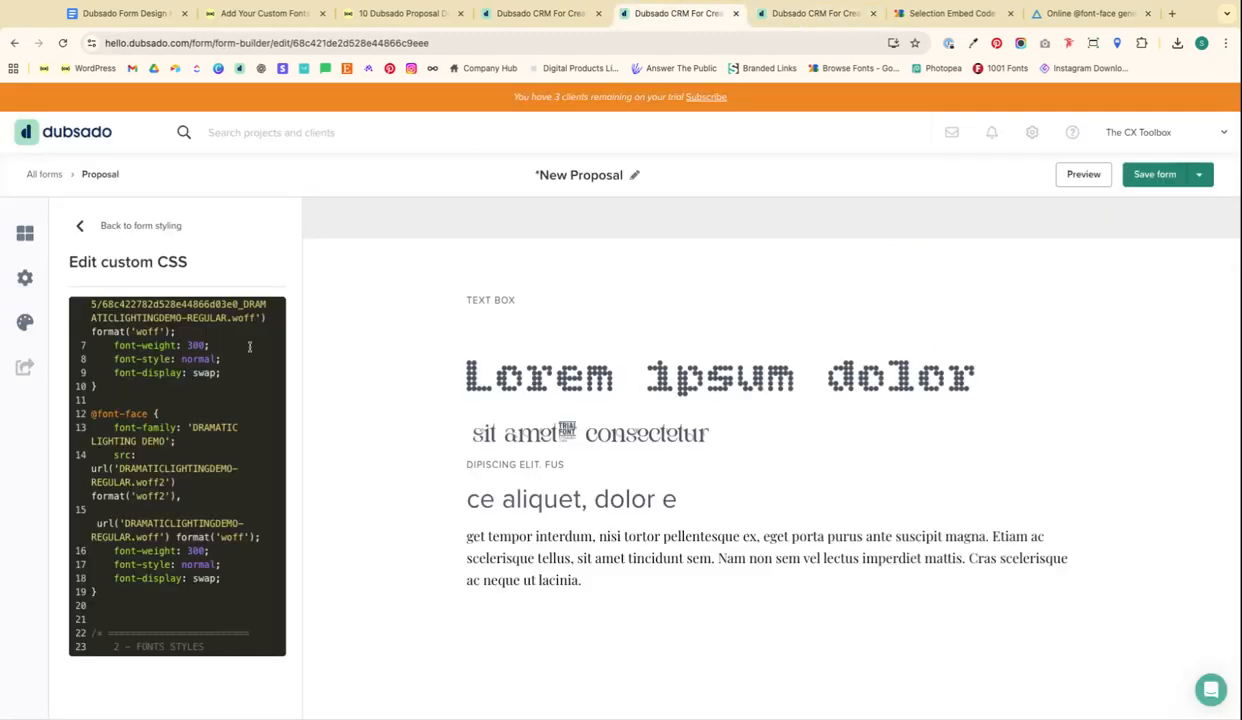
scroll(249, 345, up, 2)
scroll(249, 345, up, 3)
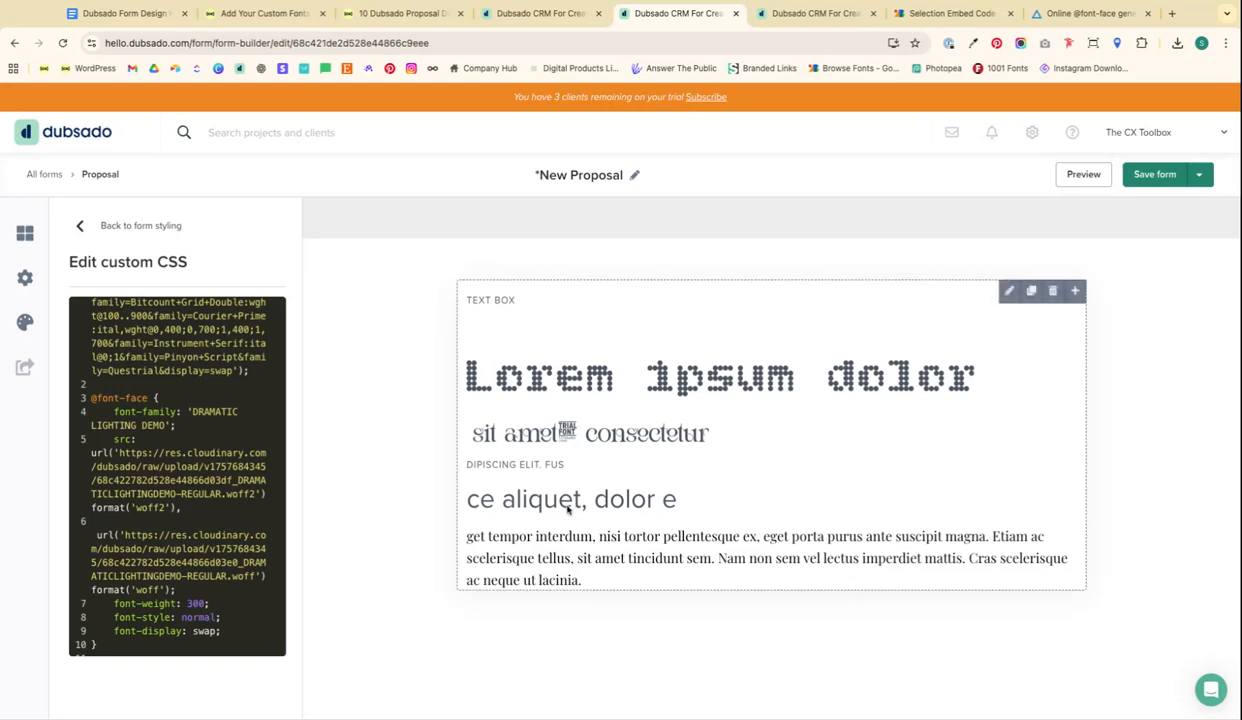
scroll(148, 435, up, 1)
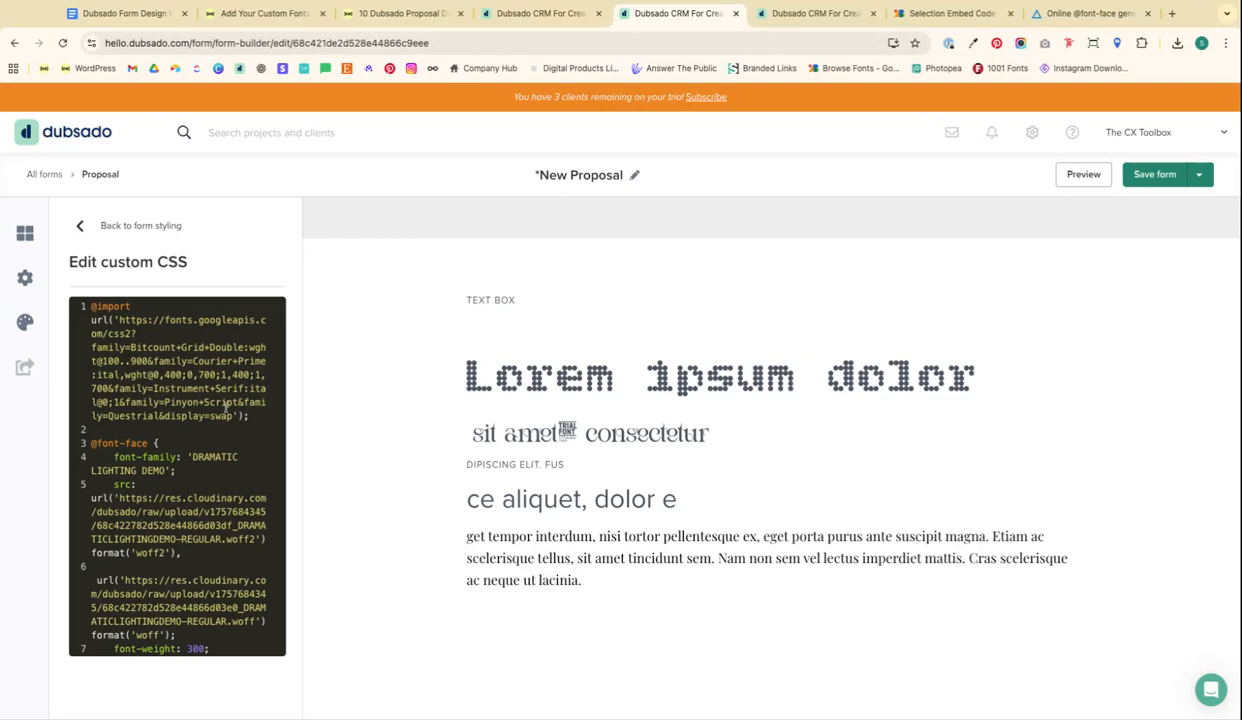
drag(250, 415, 90, 305)
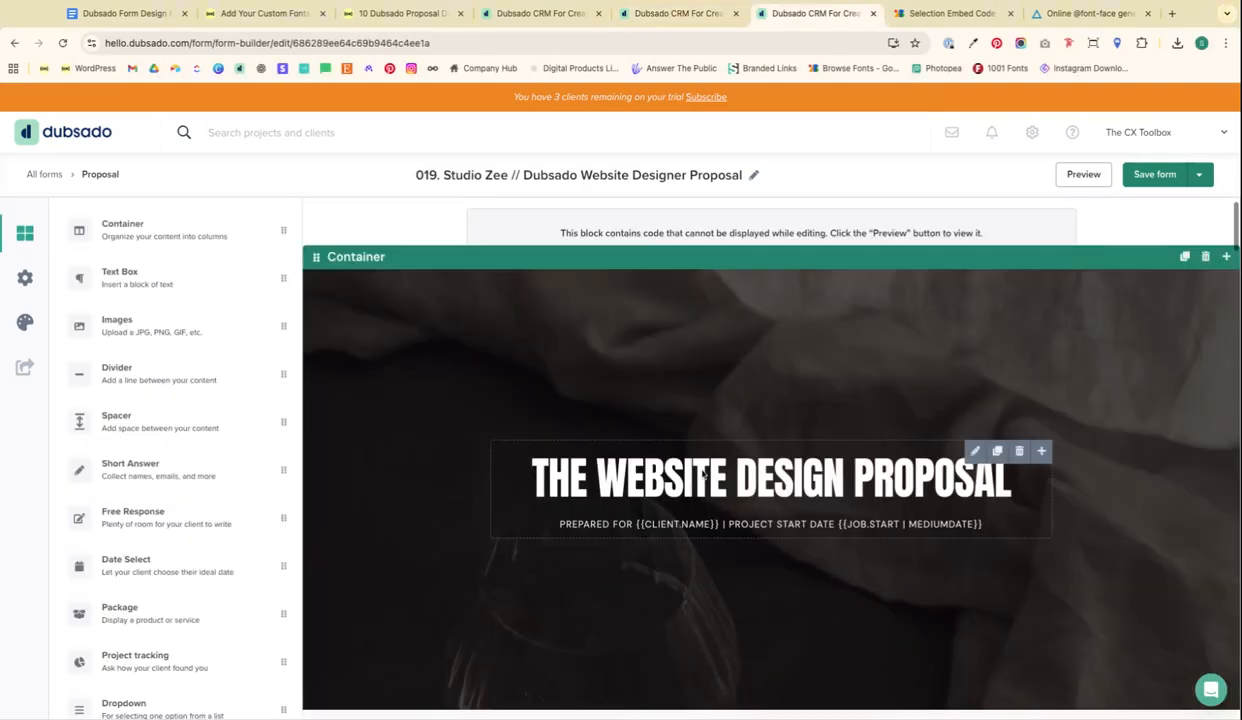
Examine the container width, colour and padding settings in the 019. Studio Zee // Dubsado Website Designer Proposal form
scroll(704, 474, down, 1)
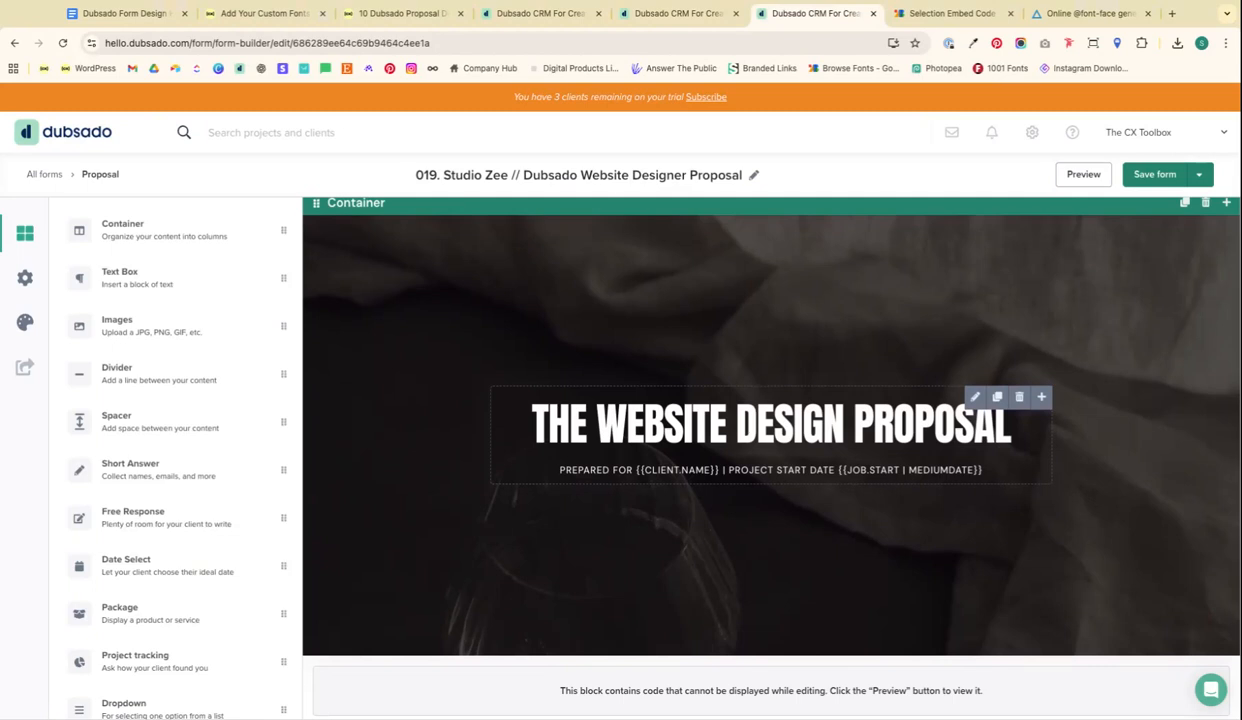
scroll(657, 324, up, 1)
click(528, 392)
scroll(528, 392, down, 3)
click(459, 336)
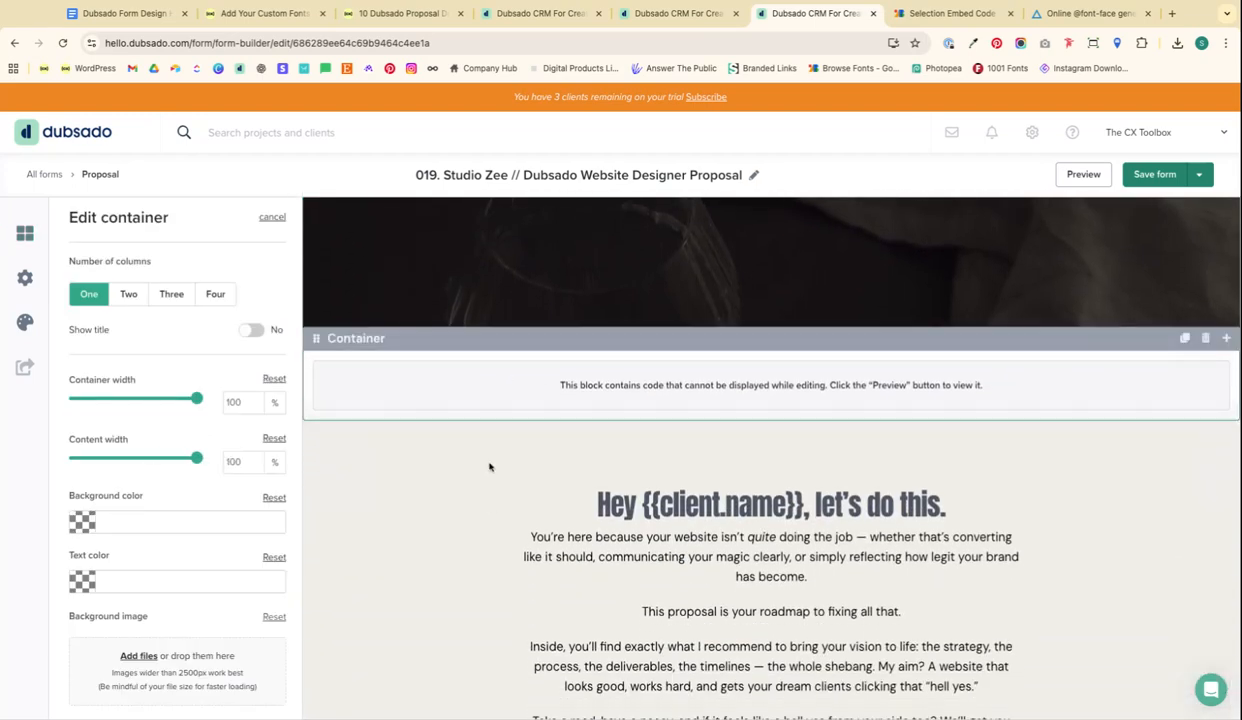
click(441, 382)
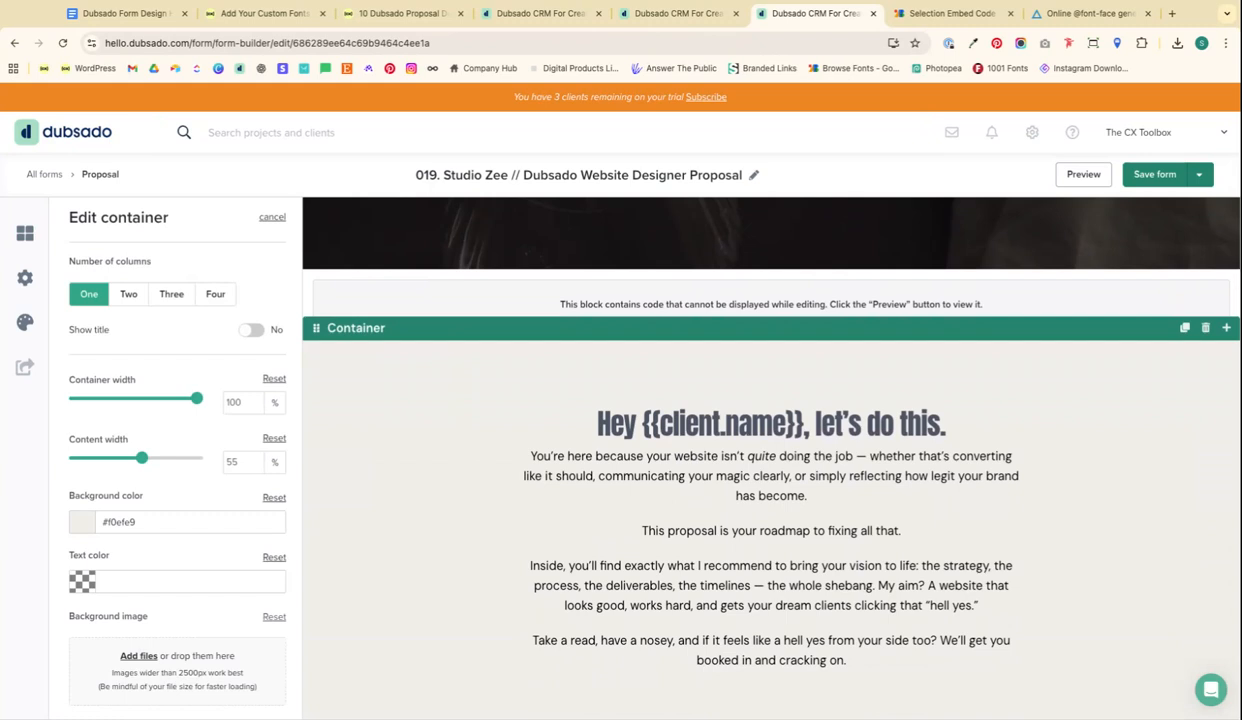
scroll(445, 248, down, 2)
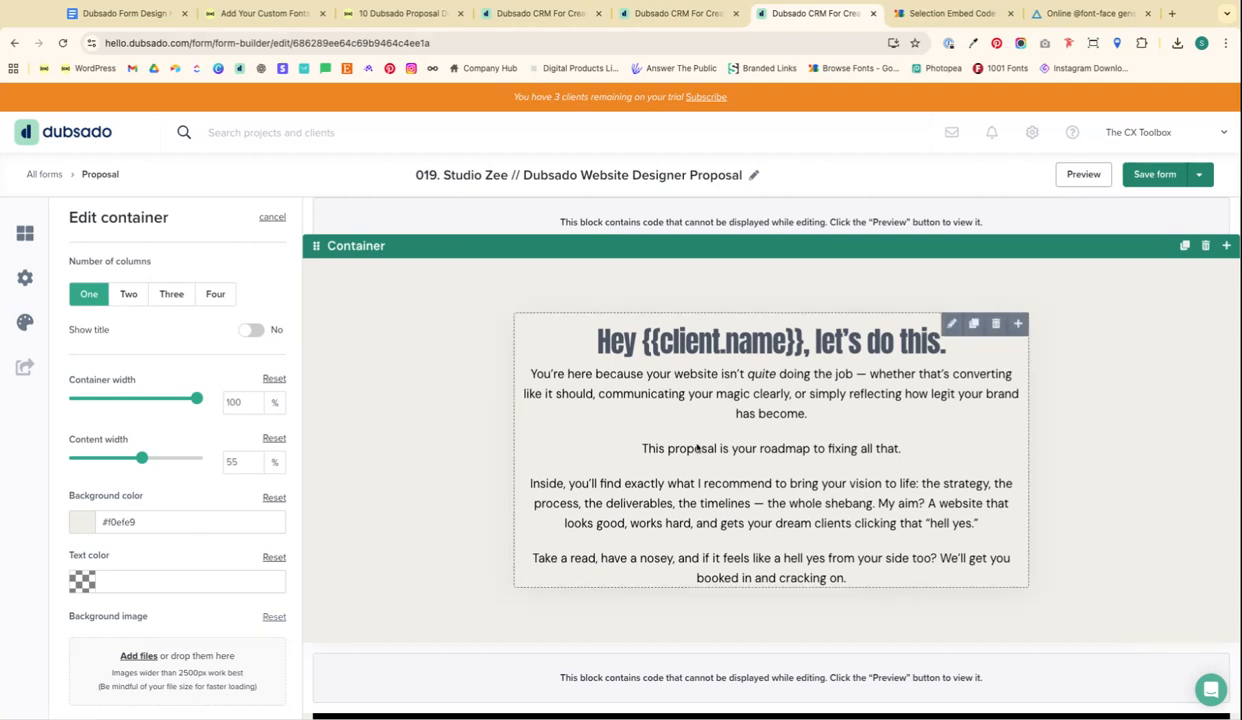
scroll(116, 636, down, 5)
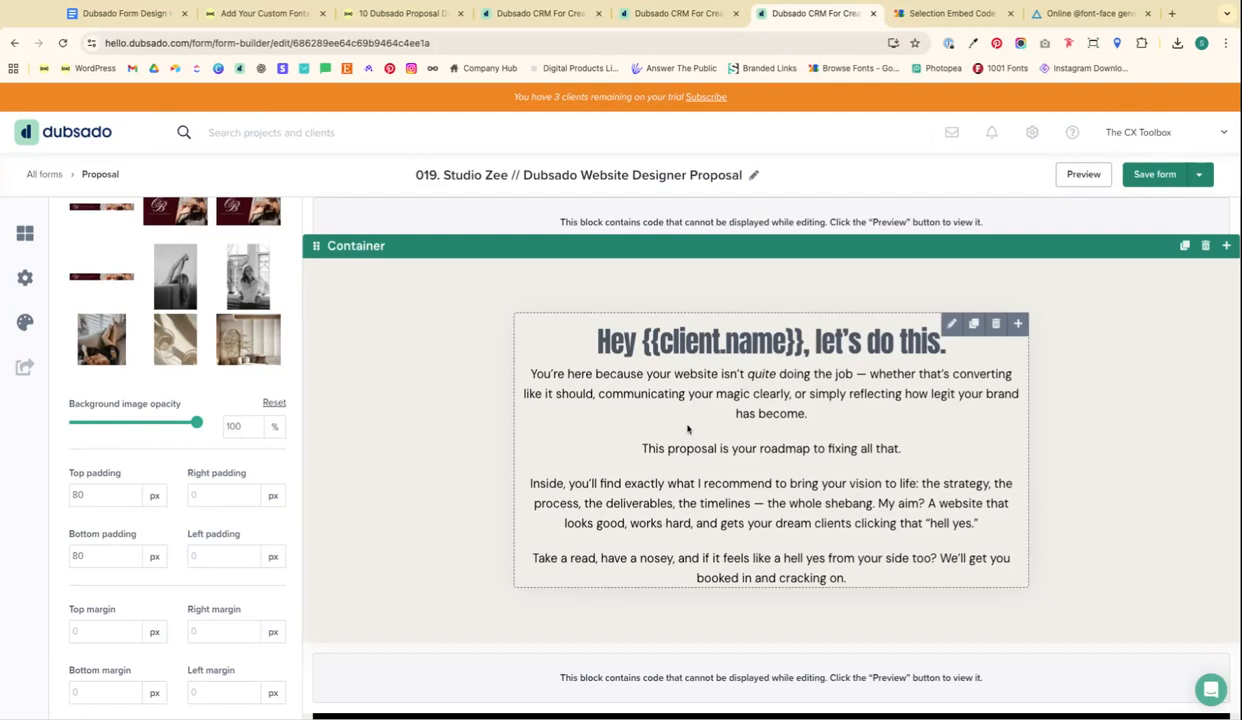
In the *New Proposal form, add a container below the text box and open its settings
click(665, 13)
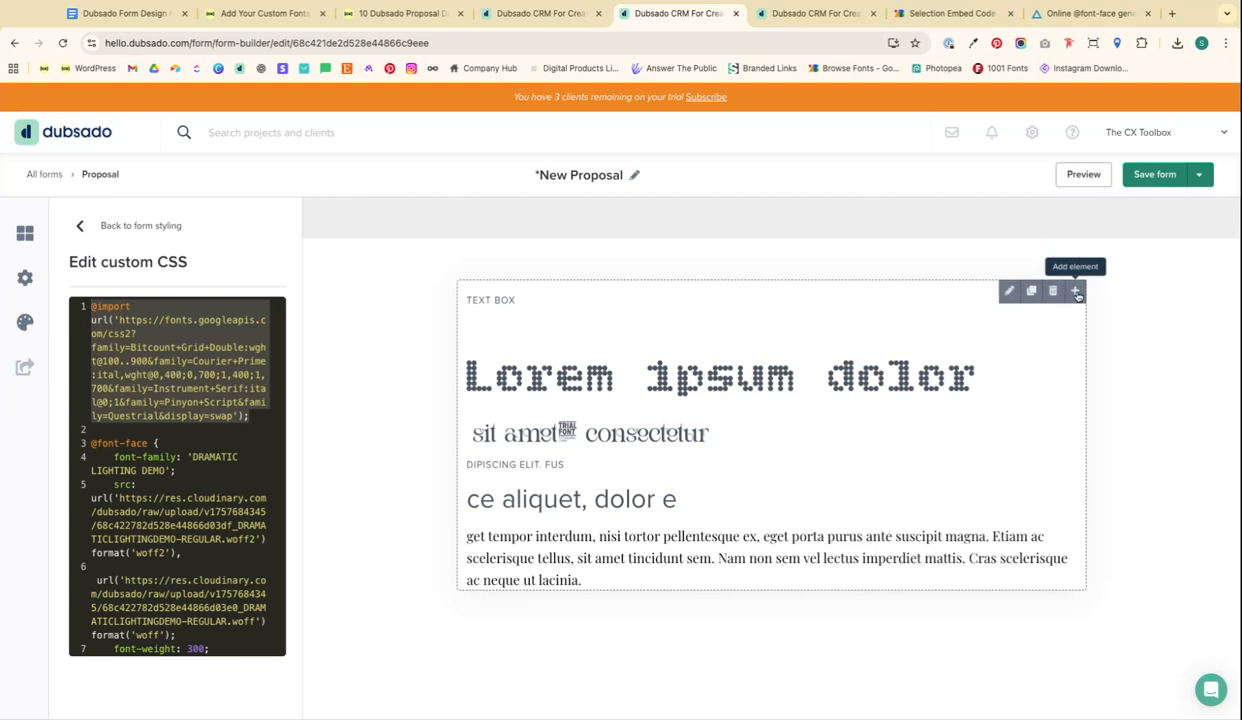
click(1076, 292)
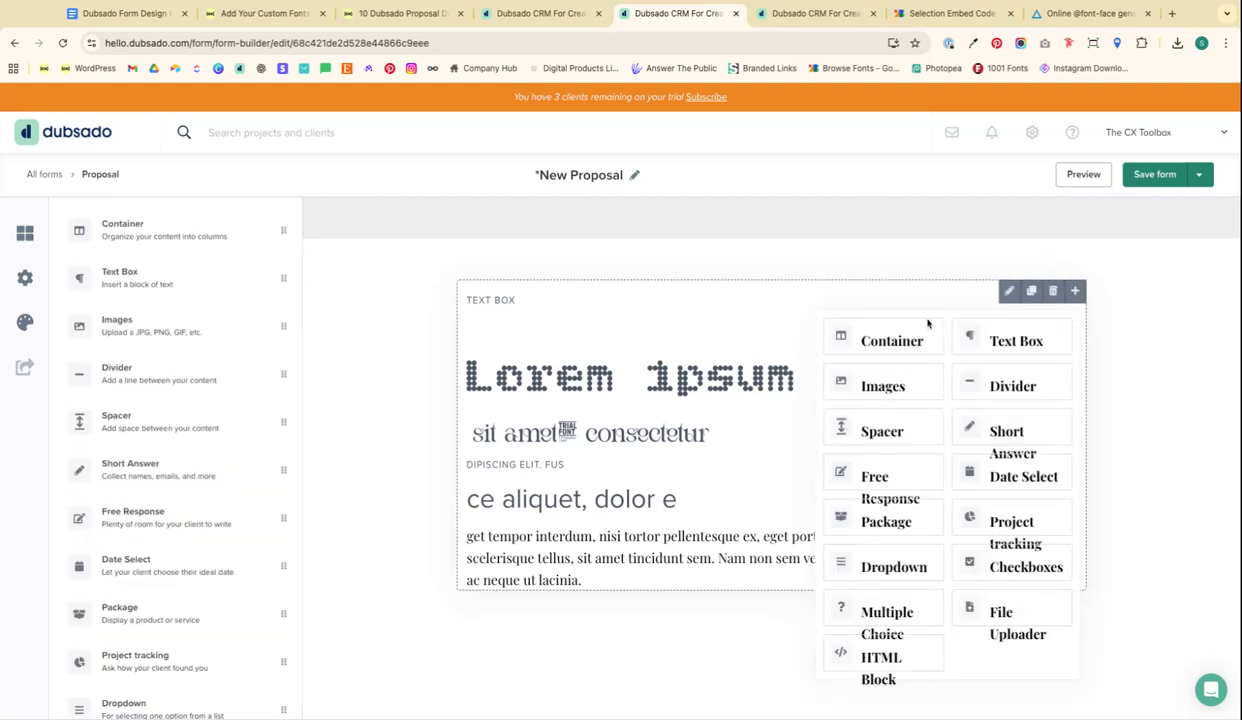
click(868, 345)
click(580, 606)
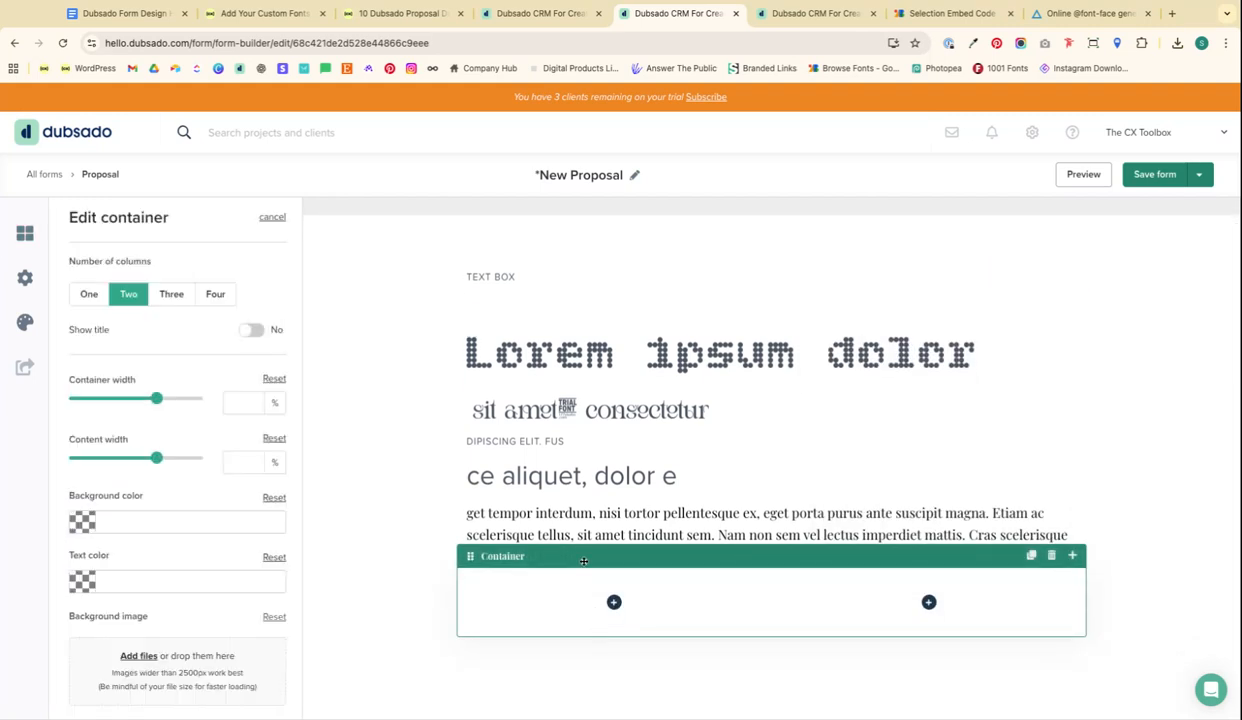
Set the new container to 100% container width, one column and 60% content width
text(100)
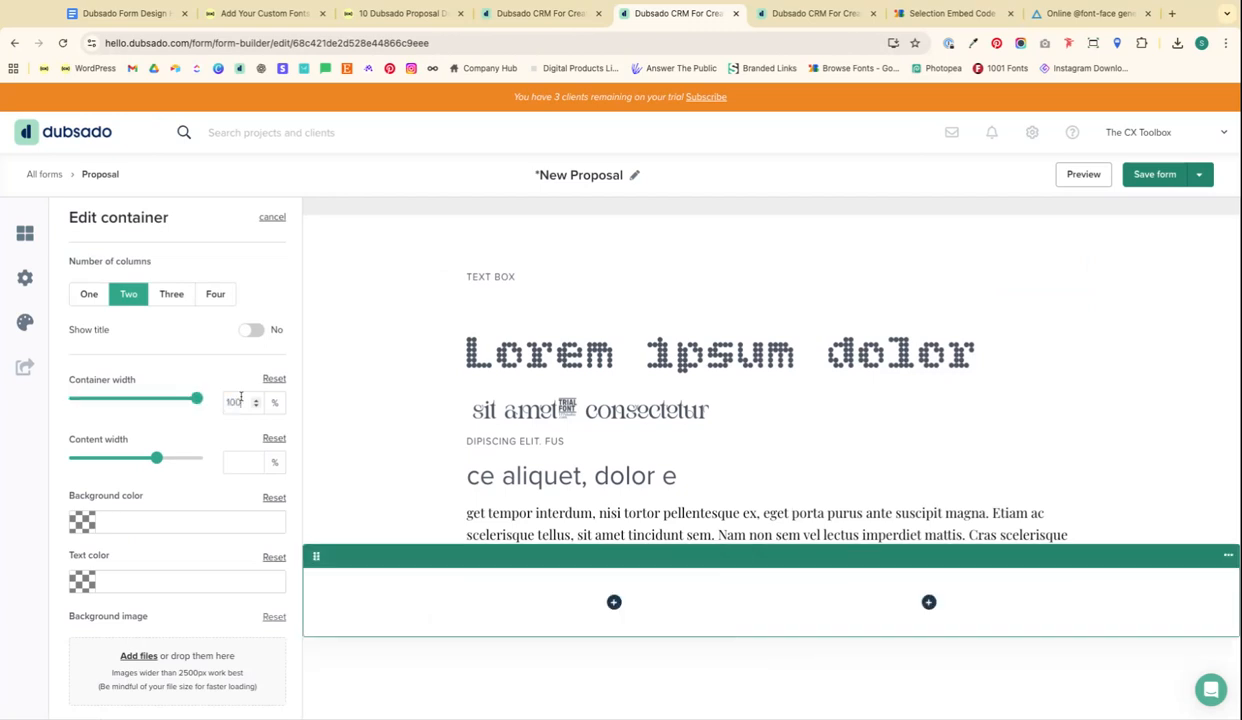
click(235, 462)
click(88, 295)
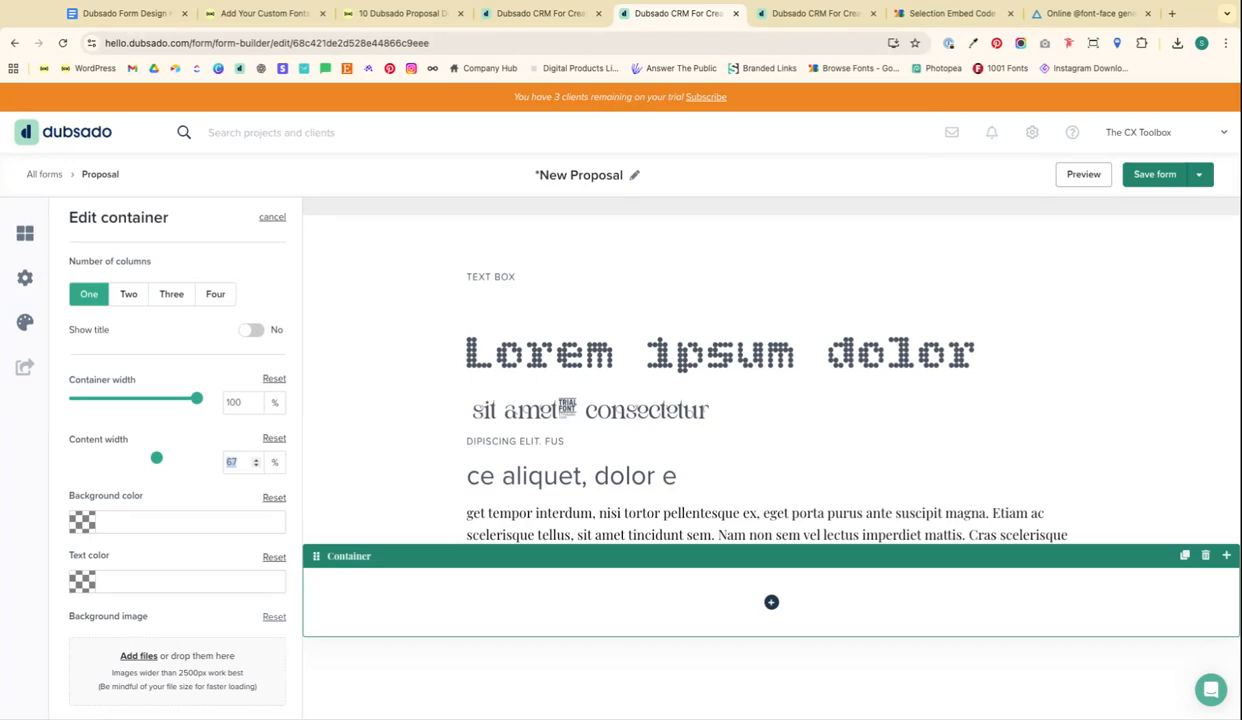
text(60)
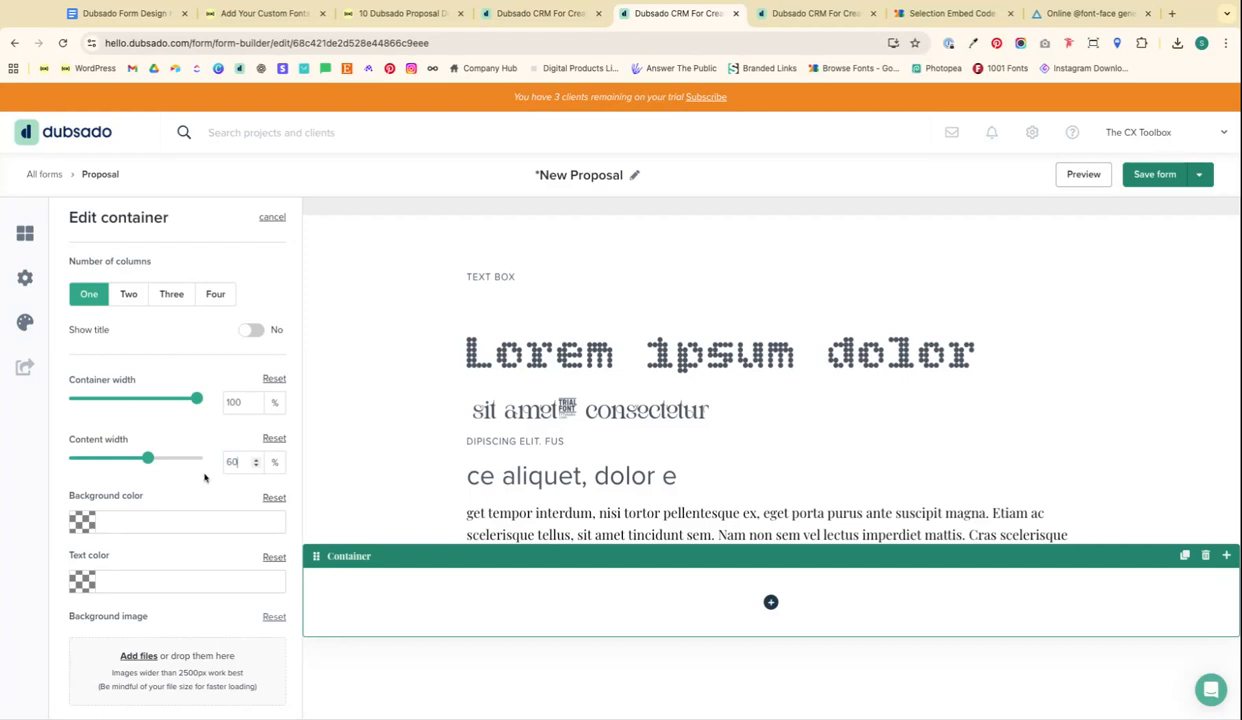
Give the container the muted purple background color #8e89a6
scroll(164, 437, down, 2)
click(125, 432)
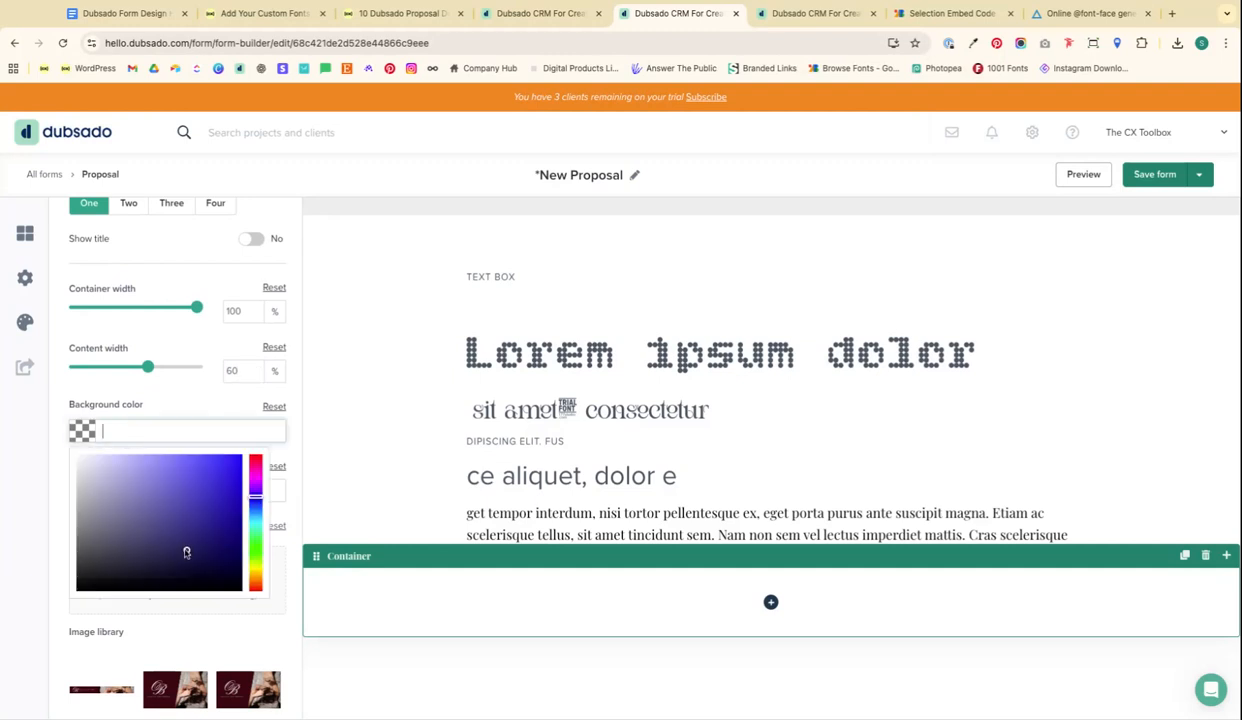
click(104, 501)
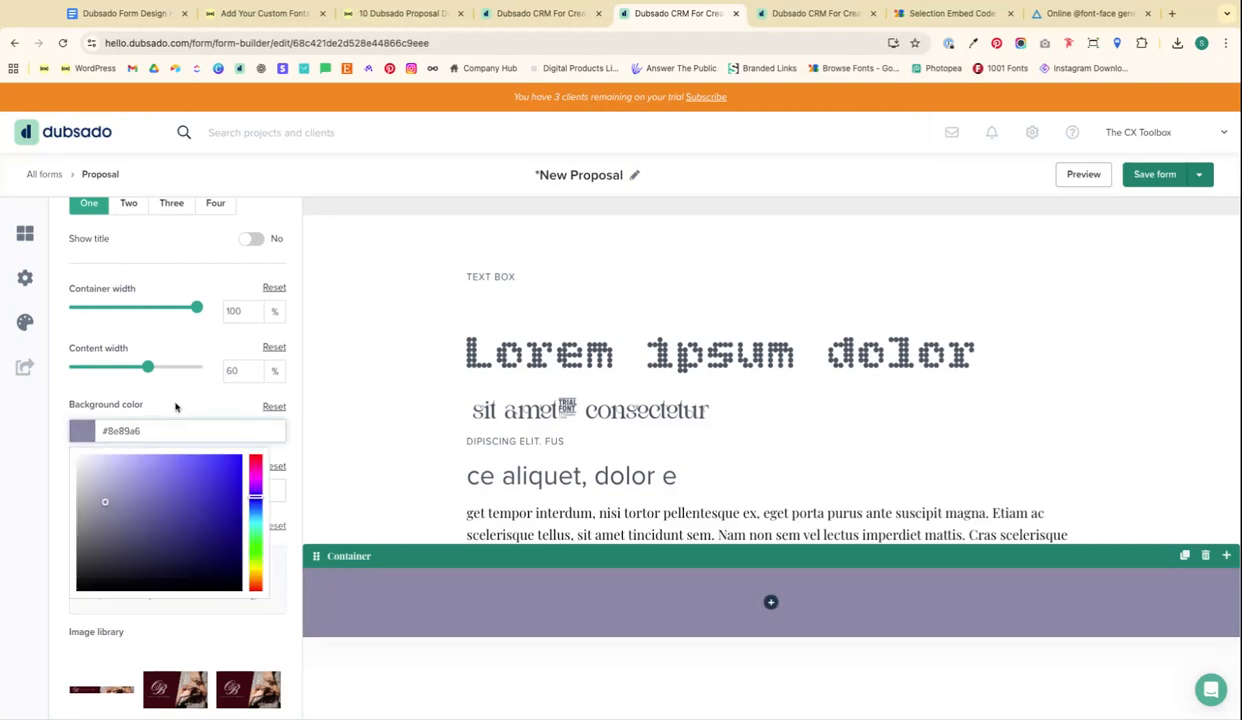
click(199, 618)
Set the container's top padding and bottom padding to 100 px each
scroll(198, 628, down, 5)
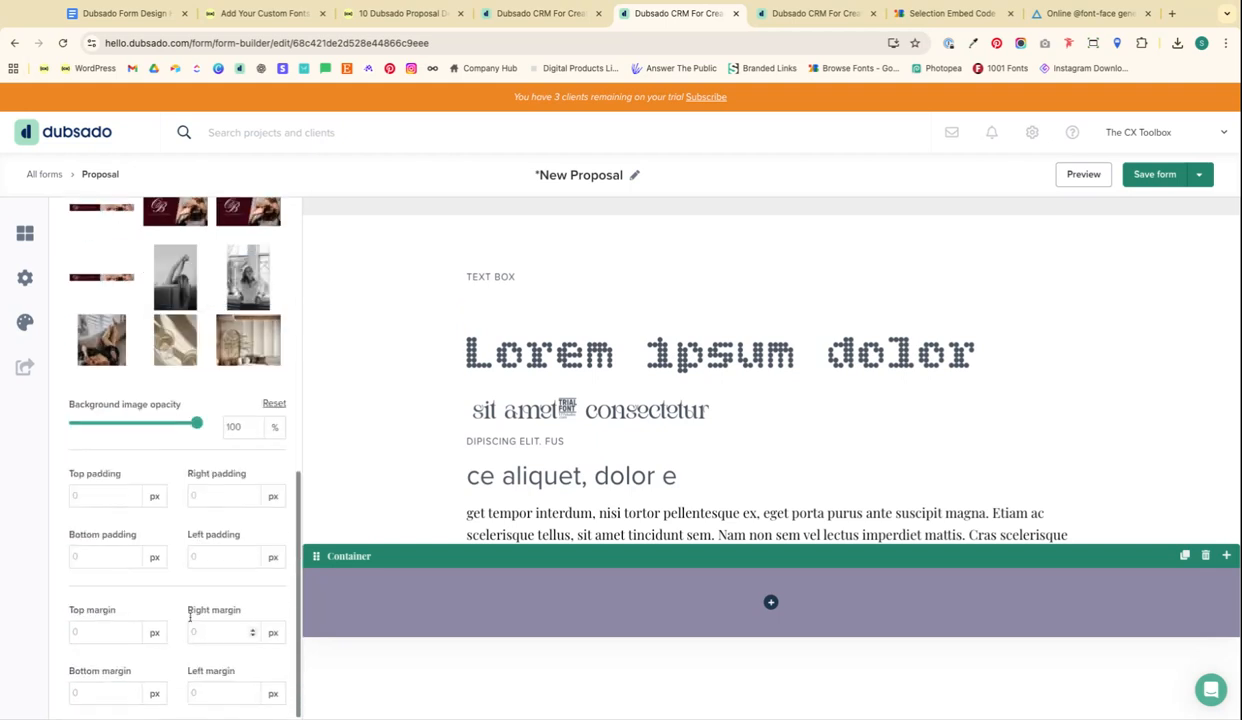
click(88, 497)
text(100)
click(86, 553)
text(100)
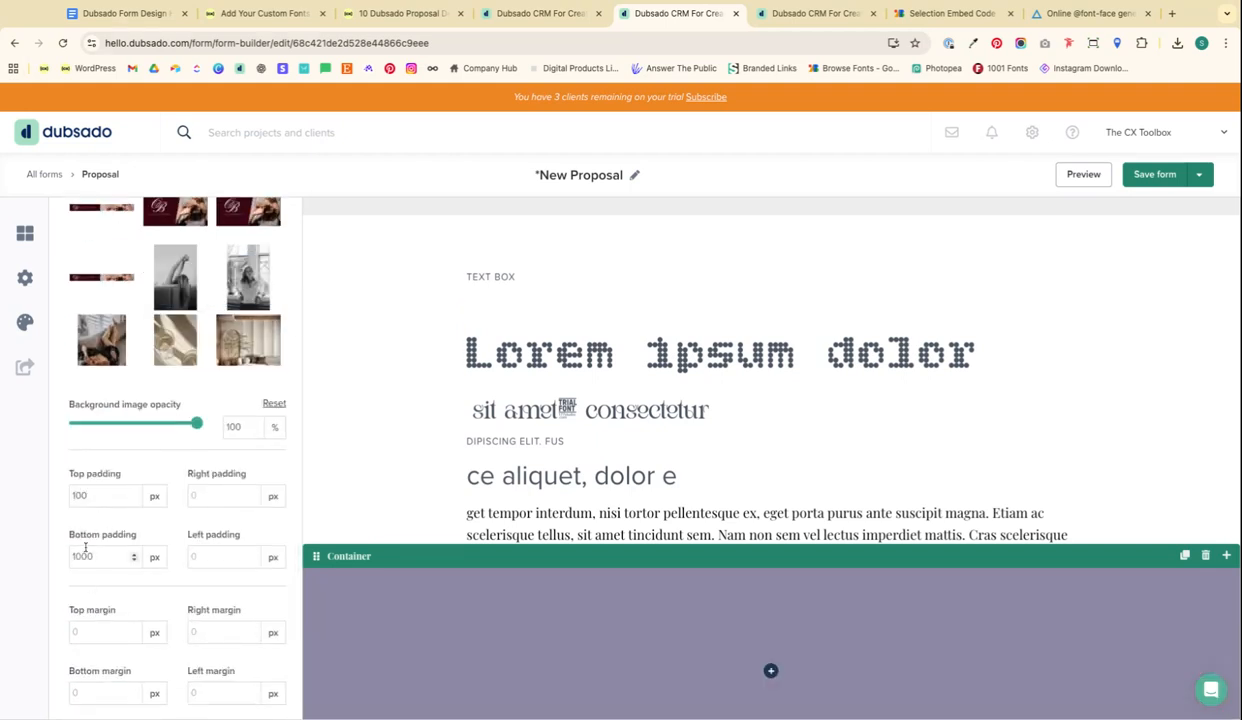
Add a text box inside the purple container
scroll(900, 700, down, 2)
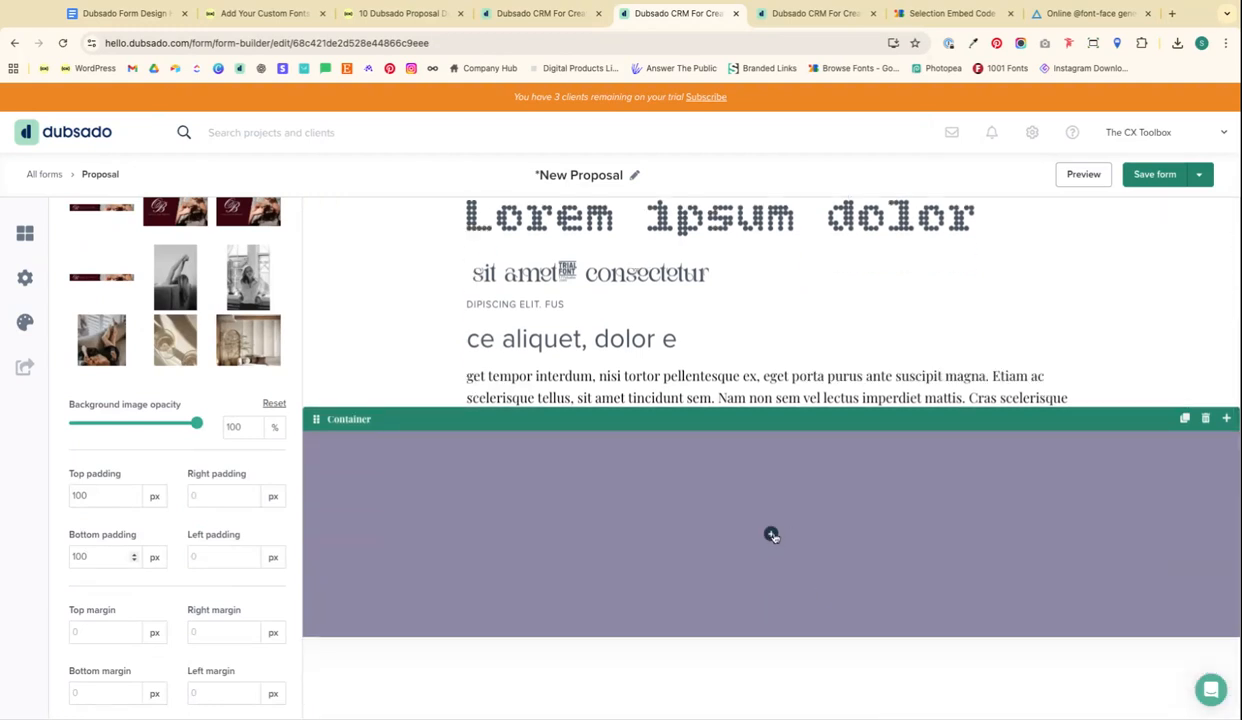
click(771, 534)
scroll(871, 585, down, 1)
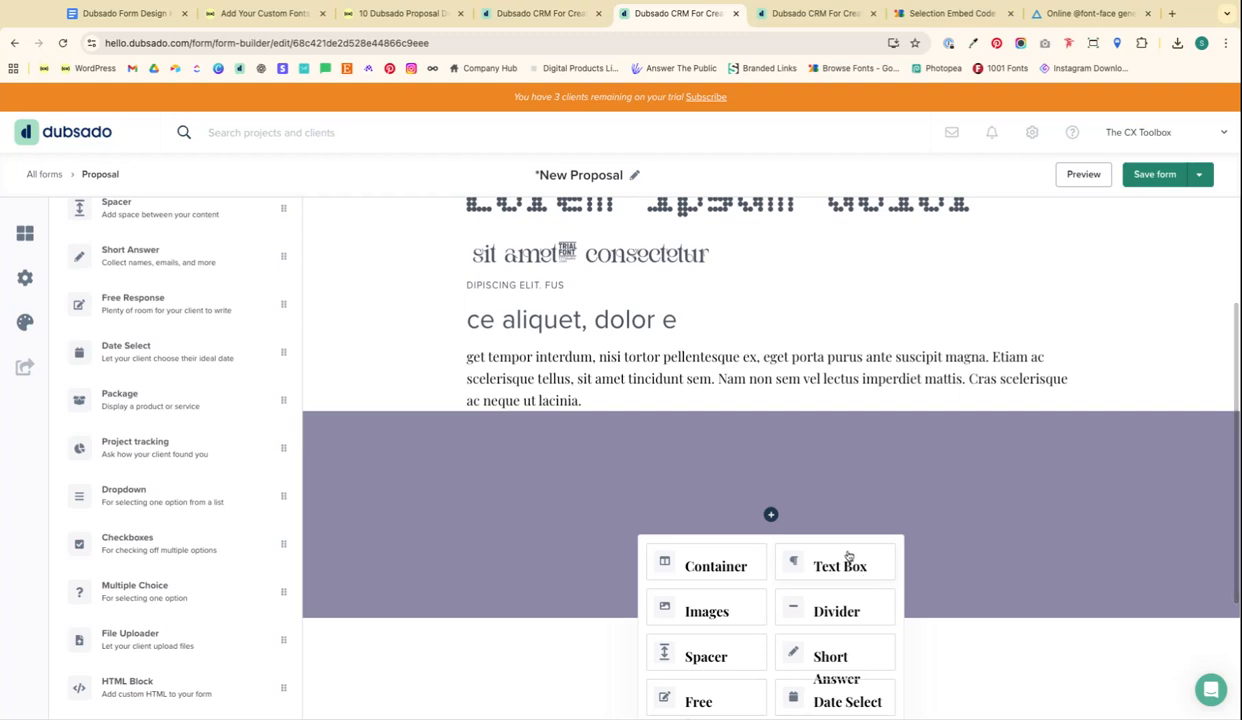
scroll(735, 601, down, 1)
scroll(735, 601, down, 3)
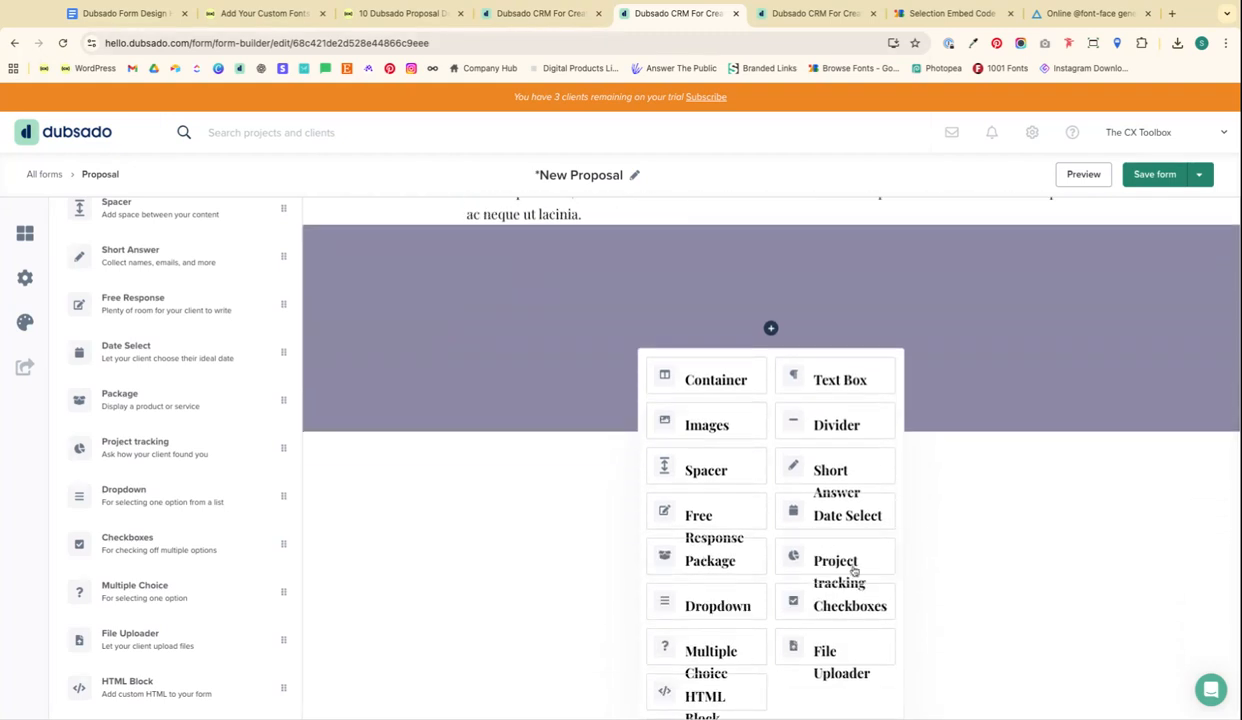
click(822, 383)
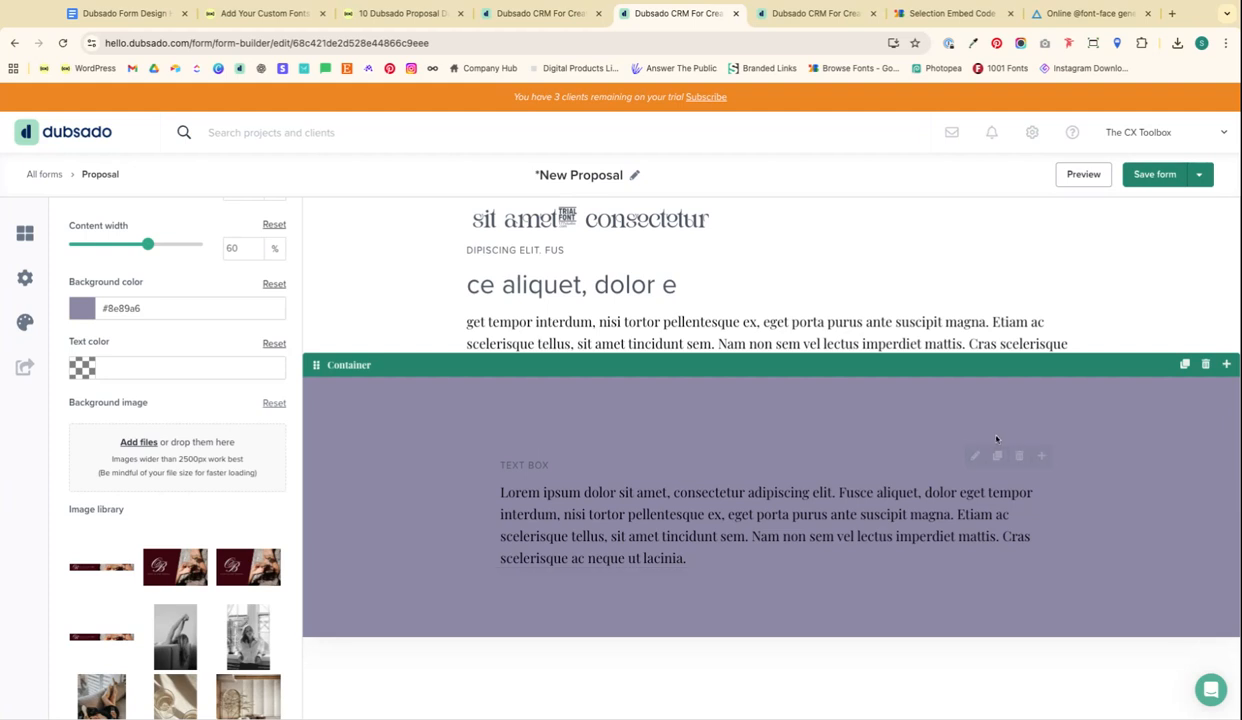
Duplicate the purple container and delete the text box from the lower copy
click(1186, 366)
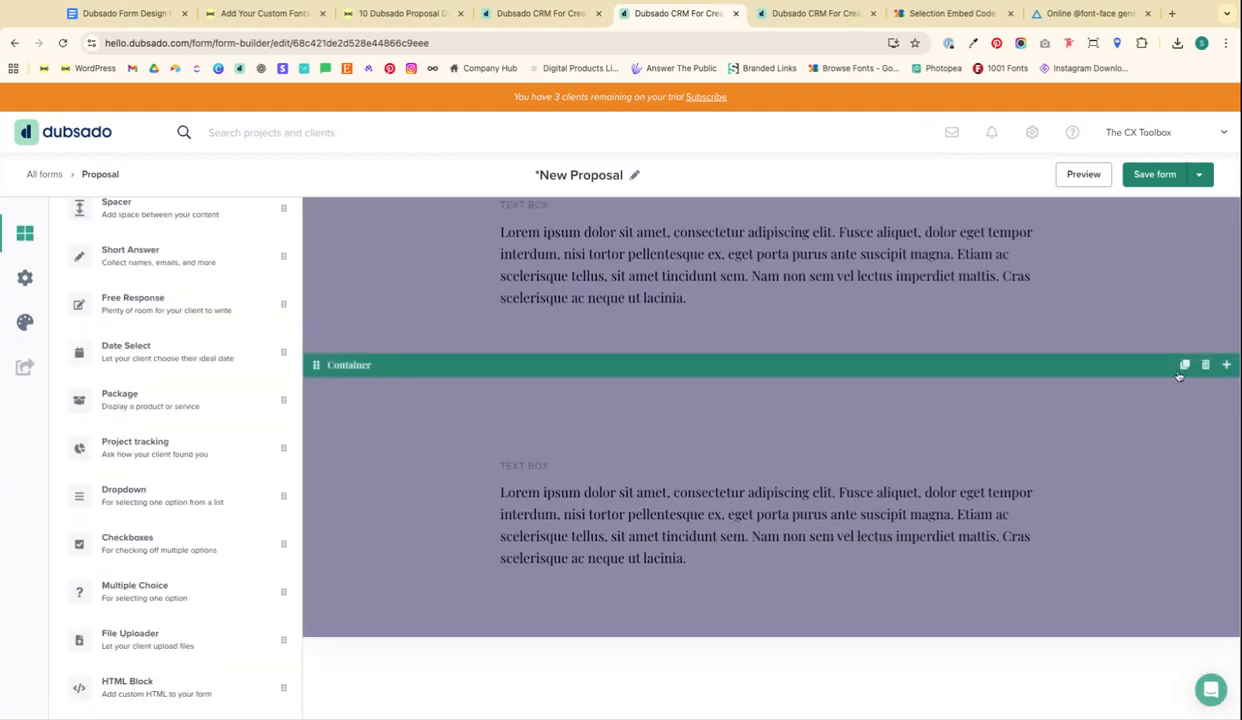
scroll(381, 425, up, 1)
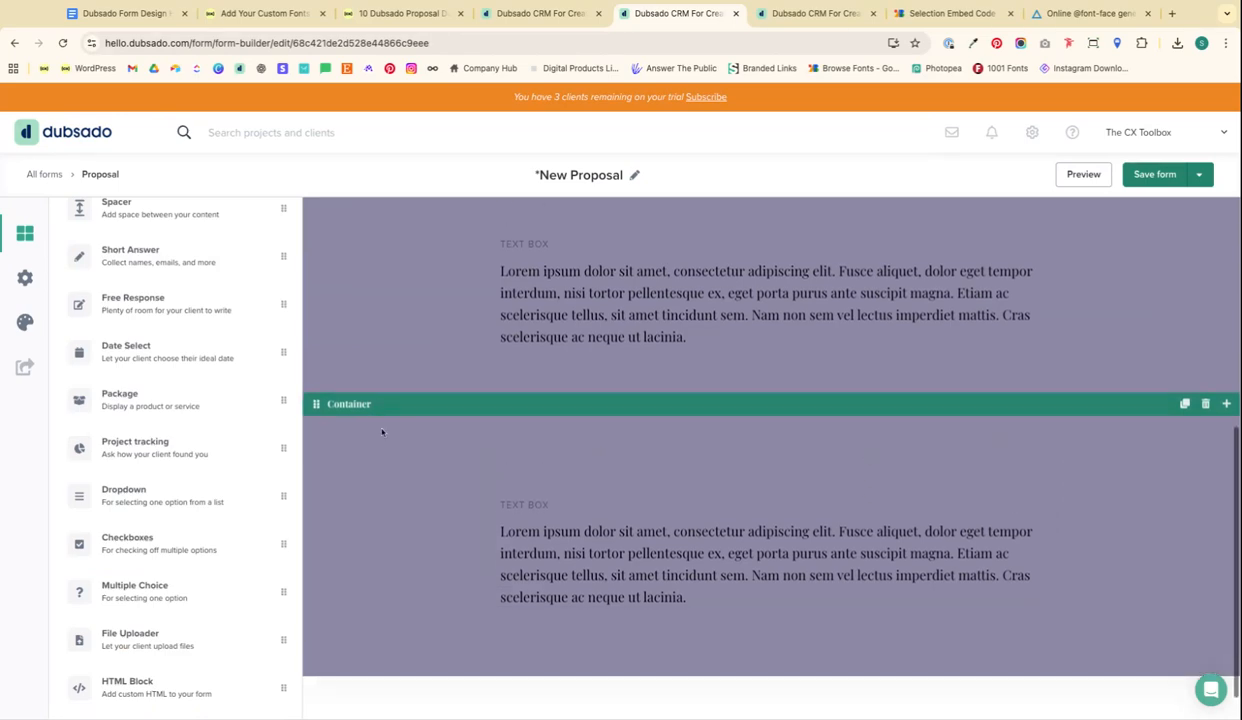
scroll(381, 425, up, 5)
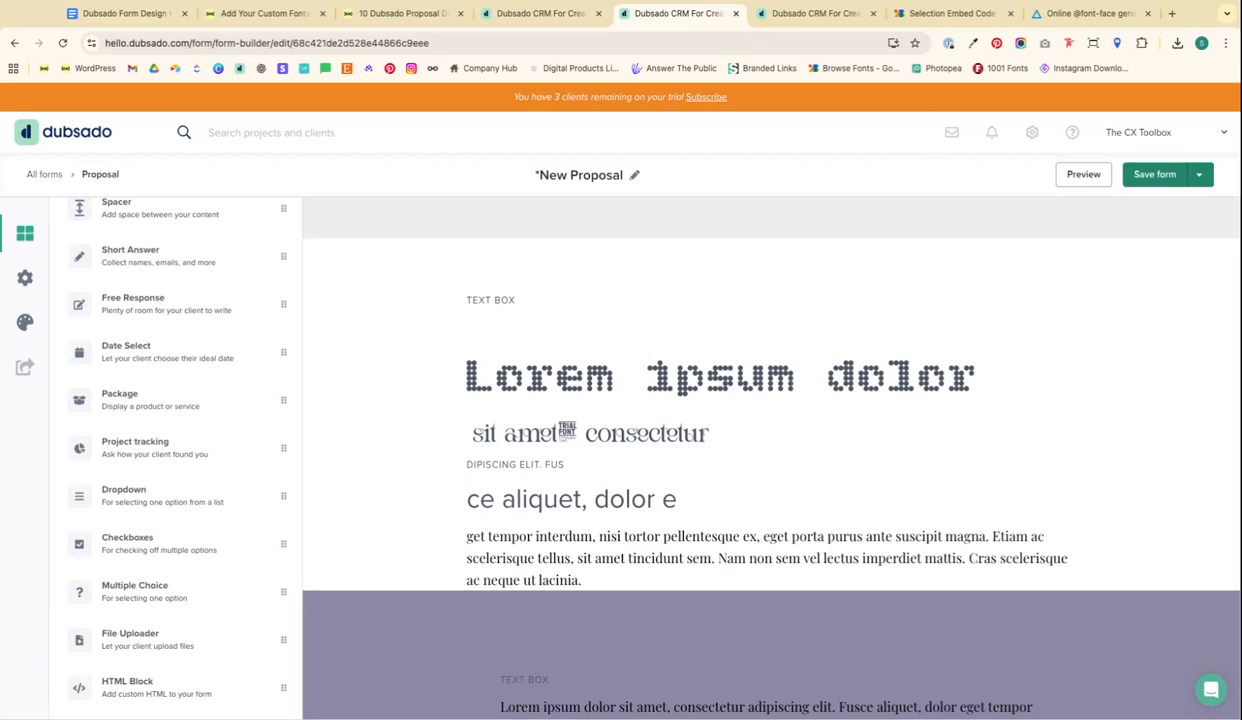
scroll(634, 482, down, 10)
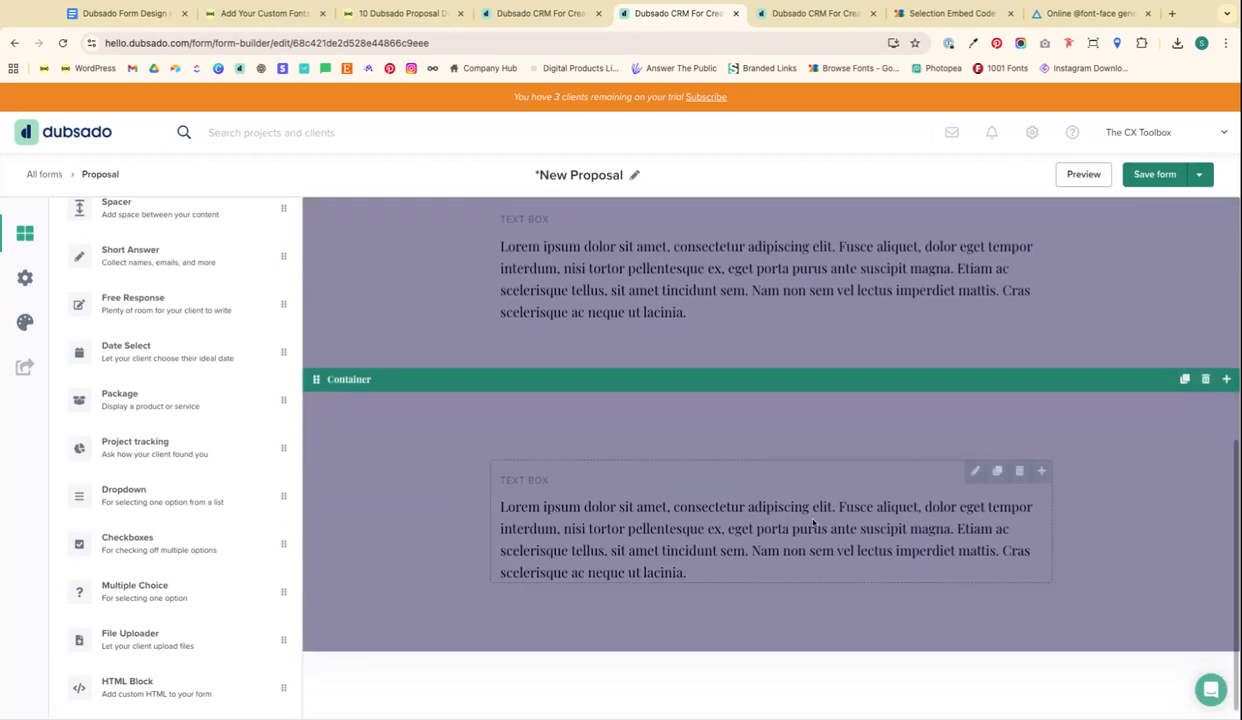
click(1018, 471)
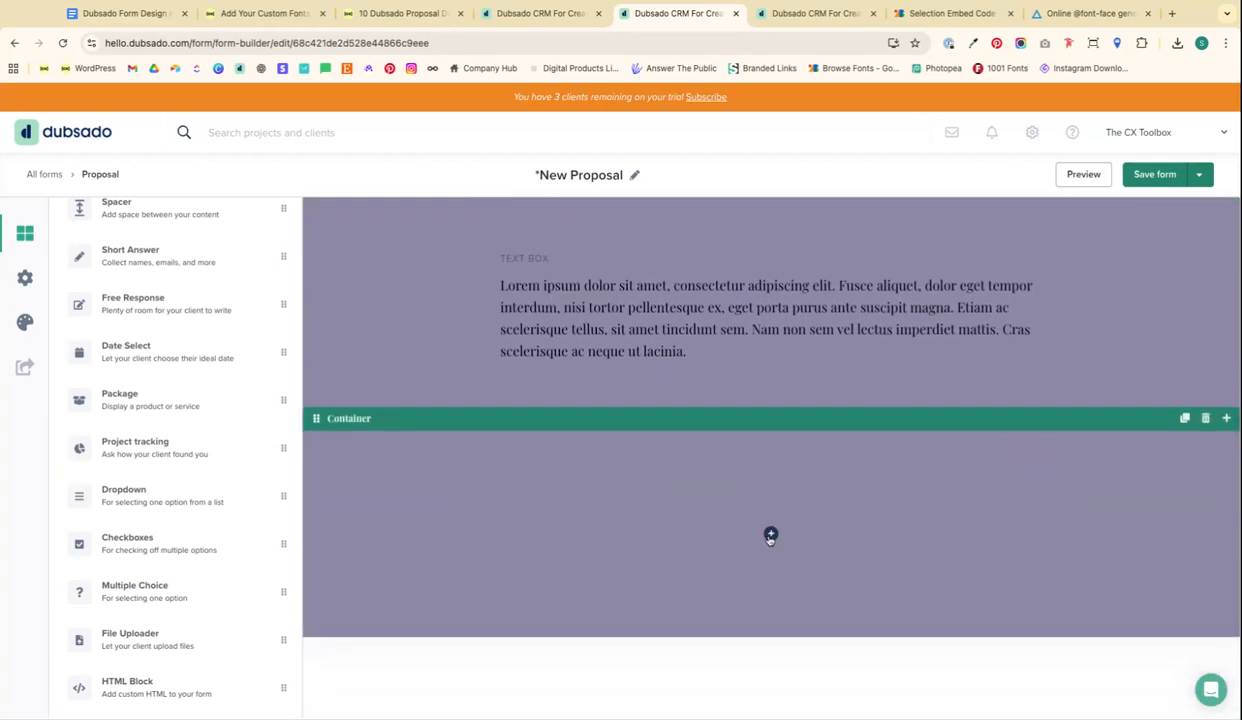
Insert a two-column container inside the emptied purple container and open its settings
click(771, 535)
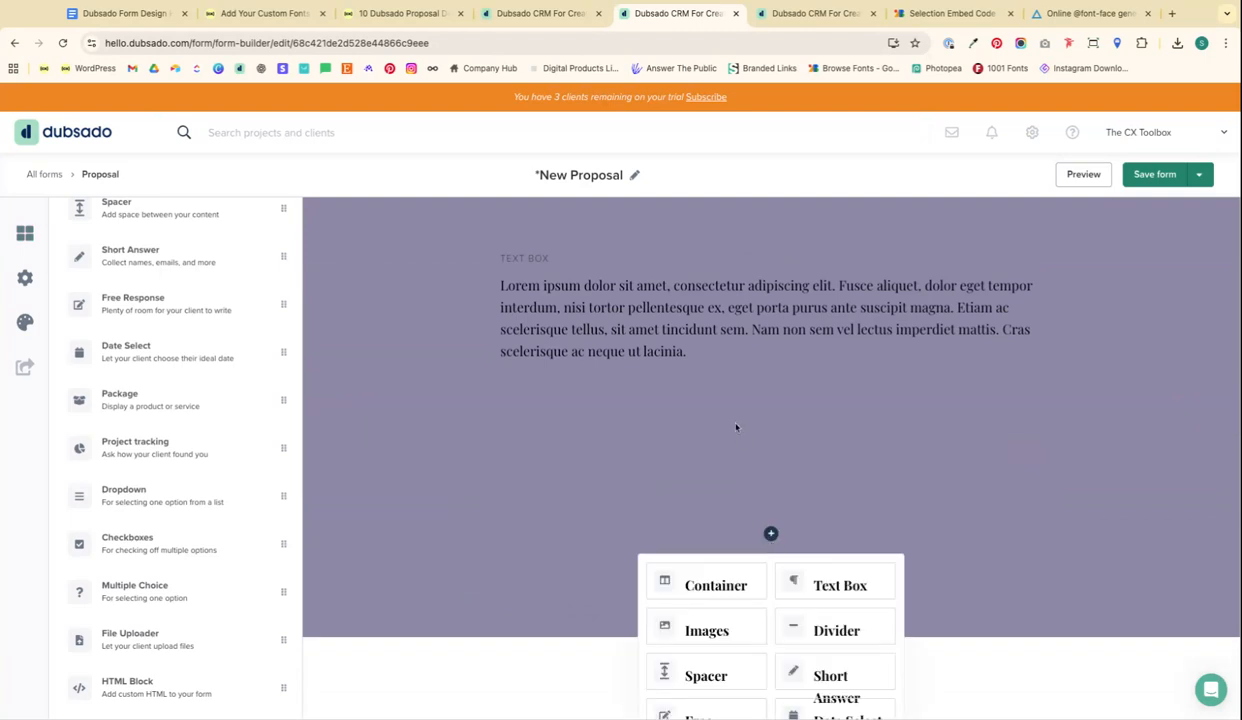
click(719, 587)
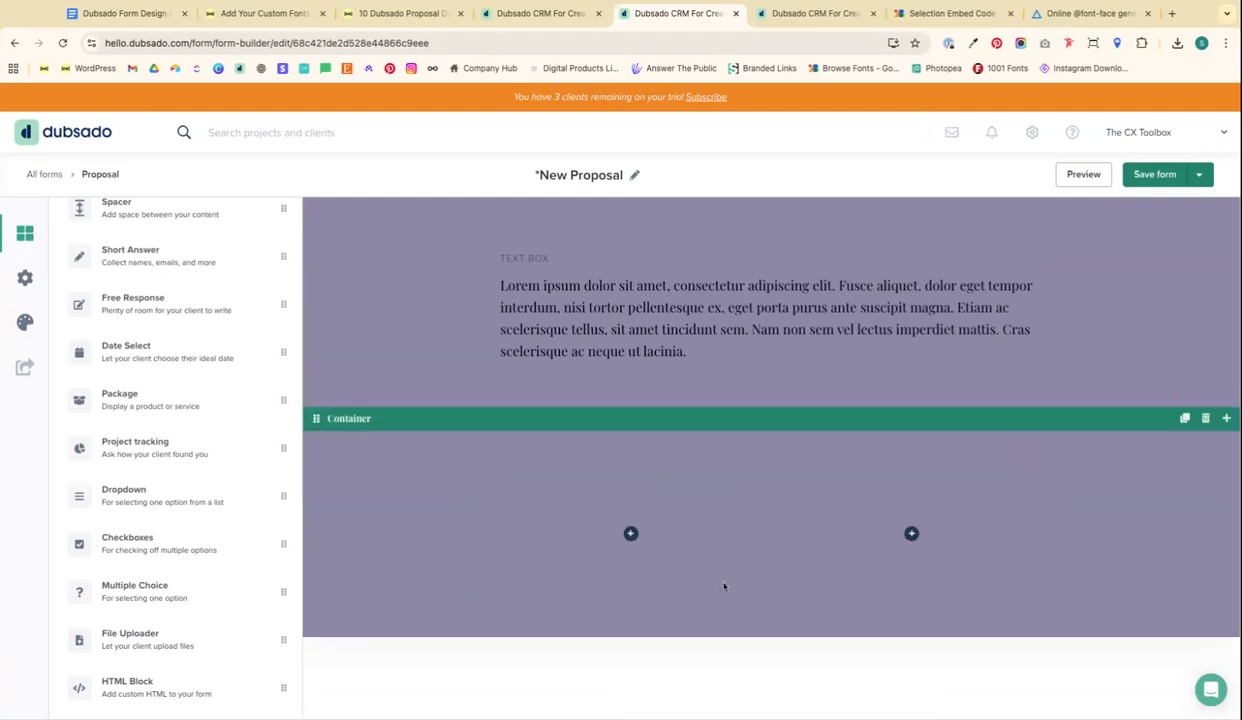
click(733, 488)
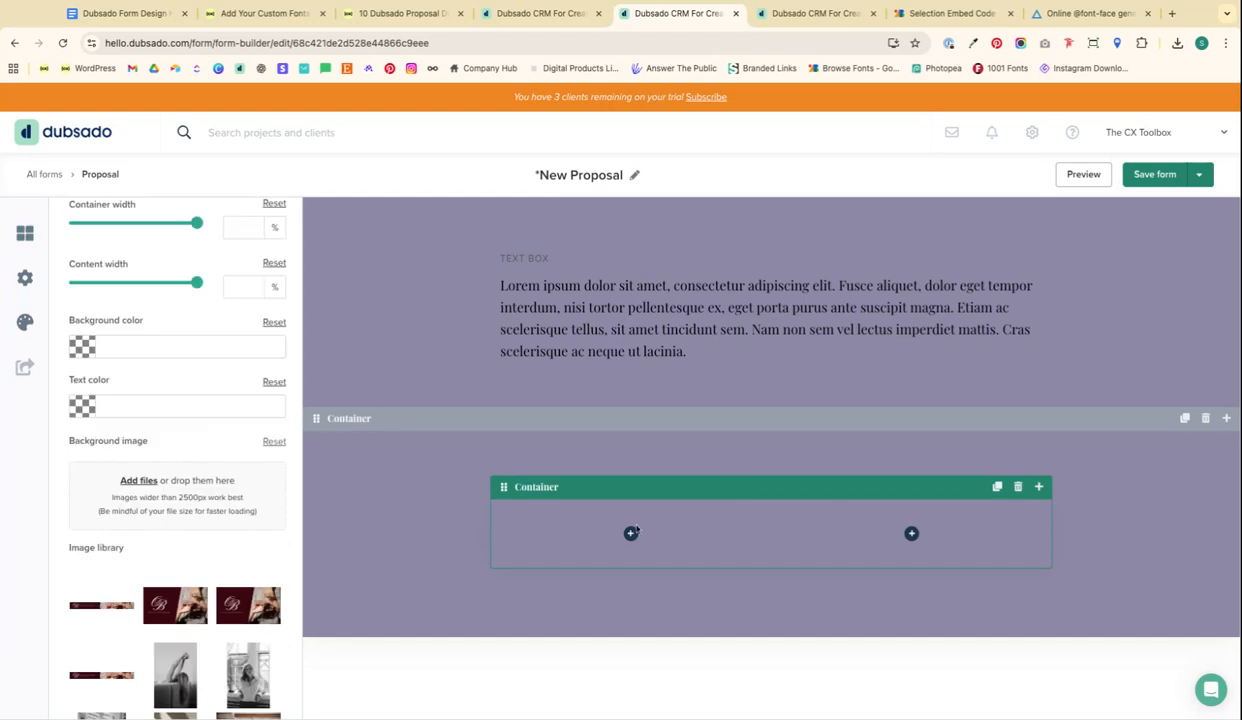
Add an image element to the first column of the nested container
click(631, 535)
scroll(665, 590, down, 1)
click(604, 576)
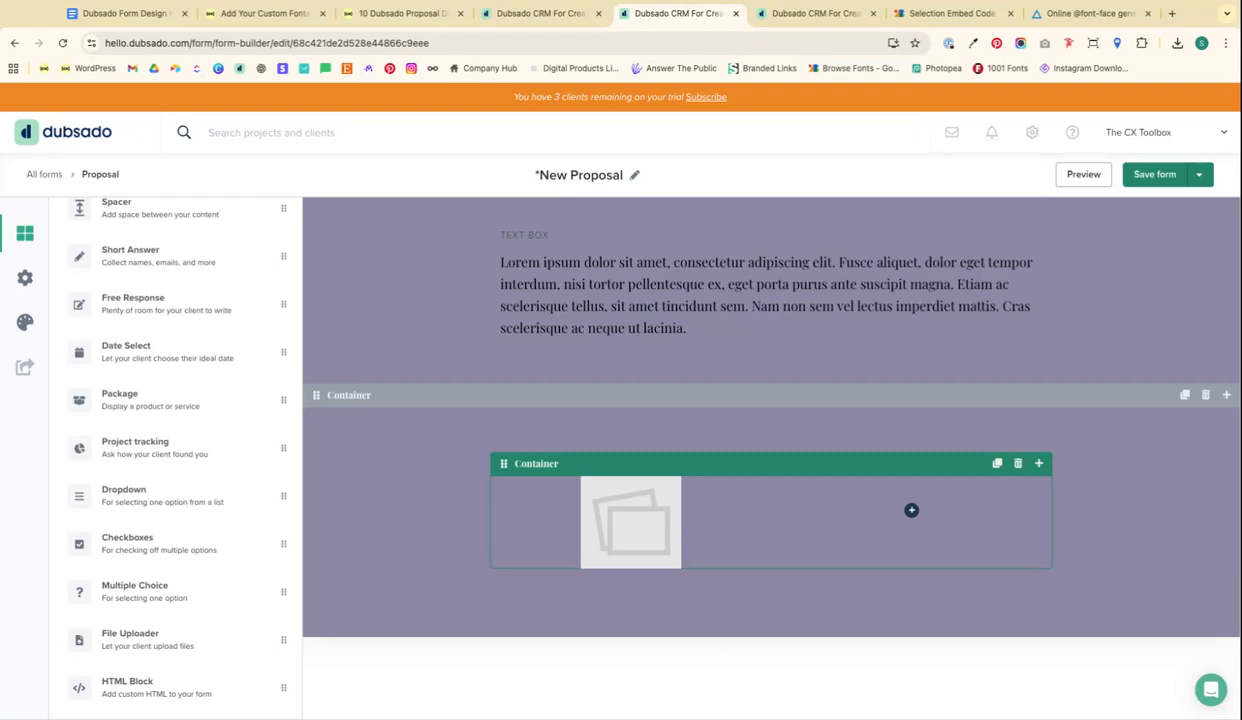
Delete the lower purple container with its nested content and add a new container below the remaining purple one
click(1205, 395)
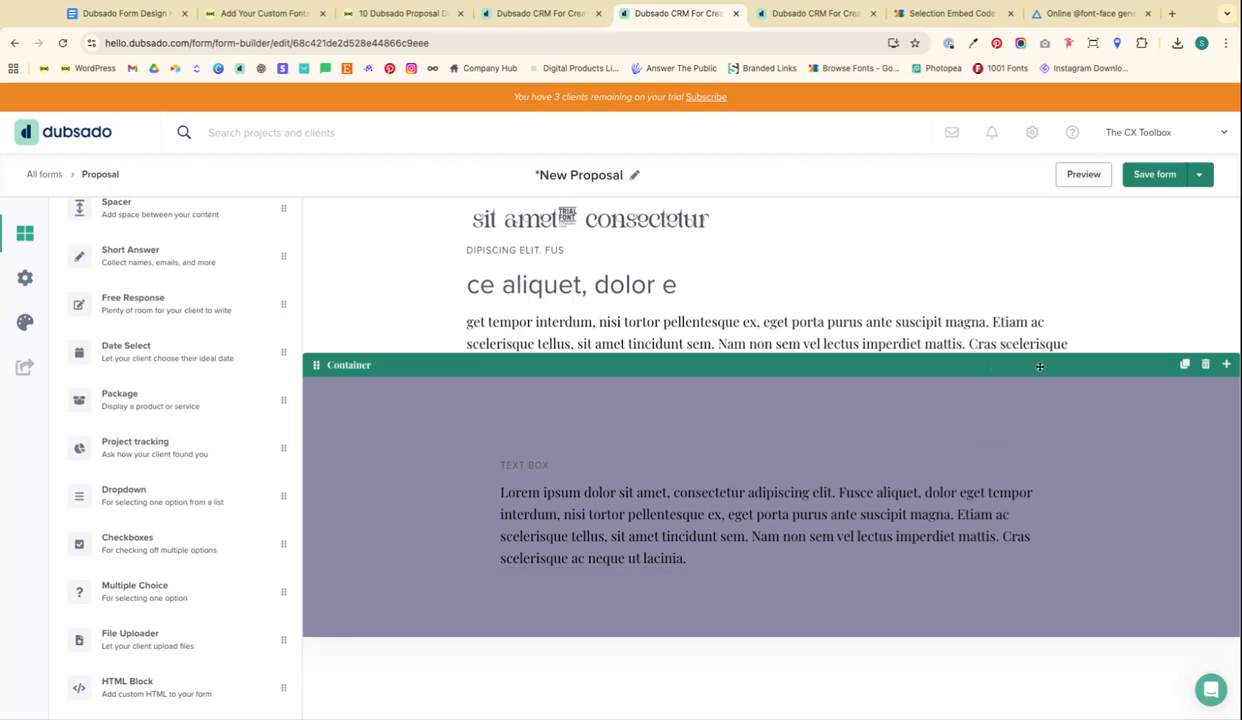
click(1226, 366)
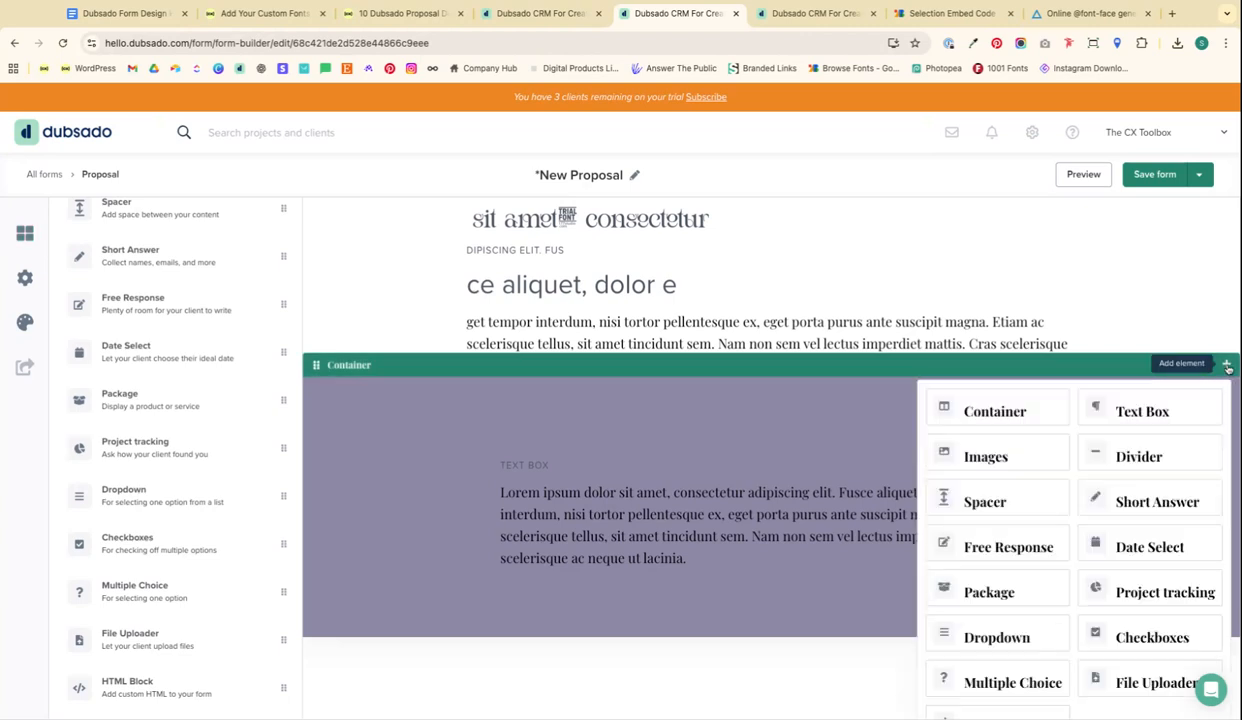
click(983, 413)
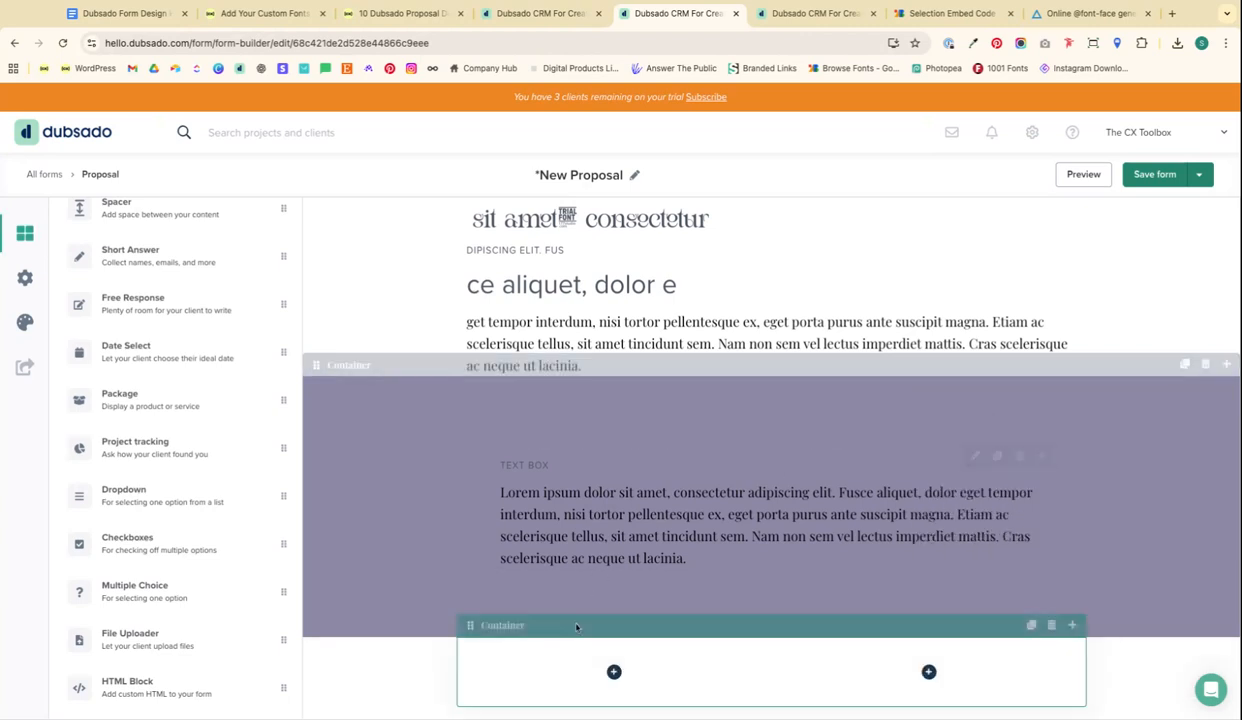
Set the new container's container width and content width to 100% and give it four columns
scroll(565, 610, down, 1)
click(491, 553)
scroll(210, 250, up, 1)
click(239, 240)
text(100)
double_click(240, 302)
text(100)
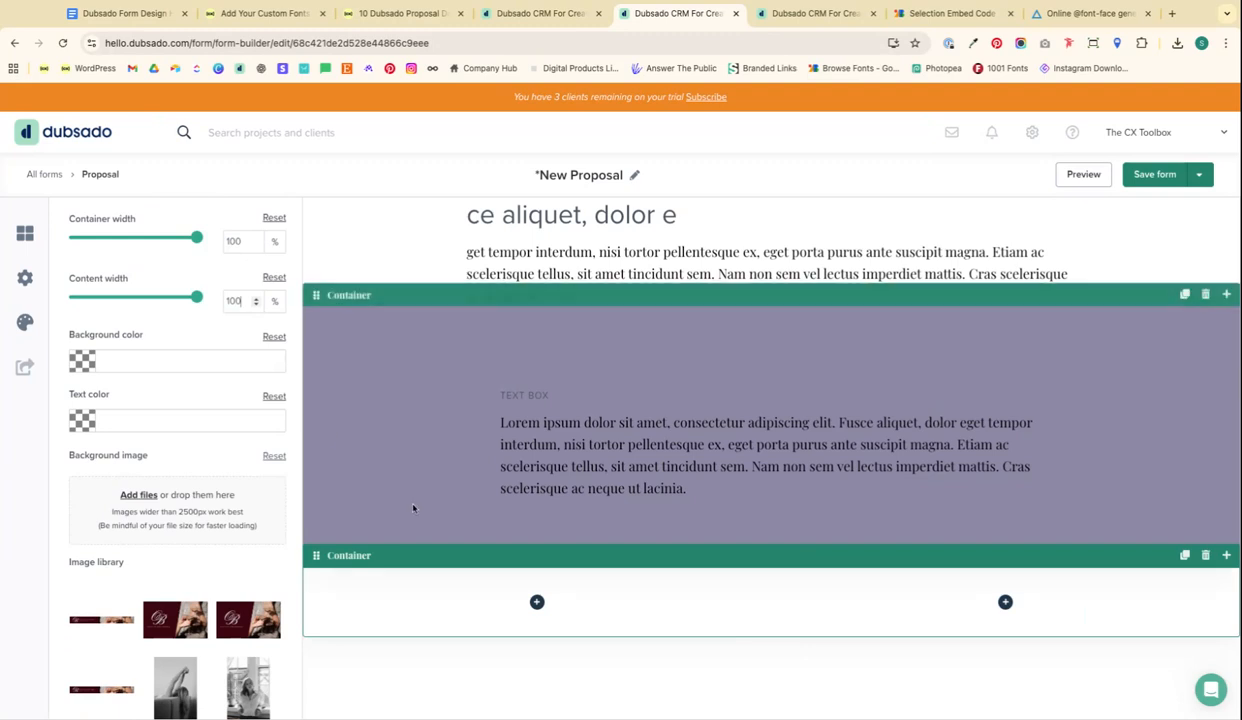
scroll(188, 274, up, 3)
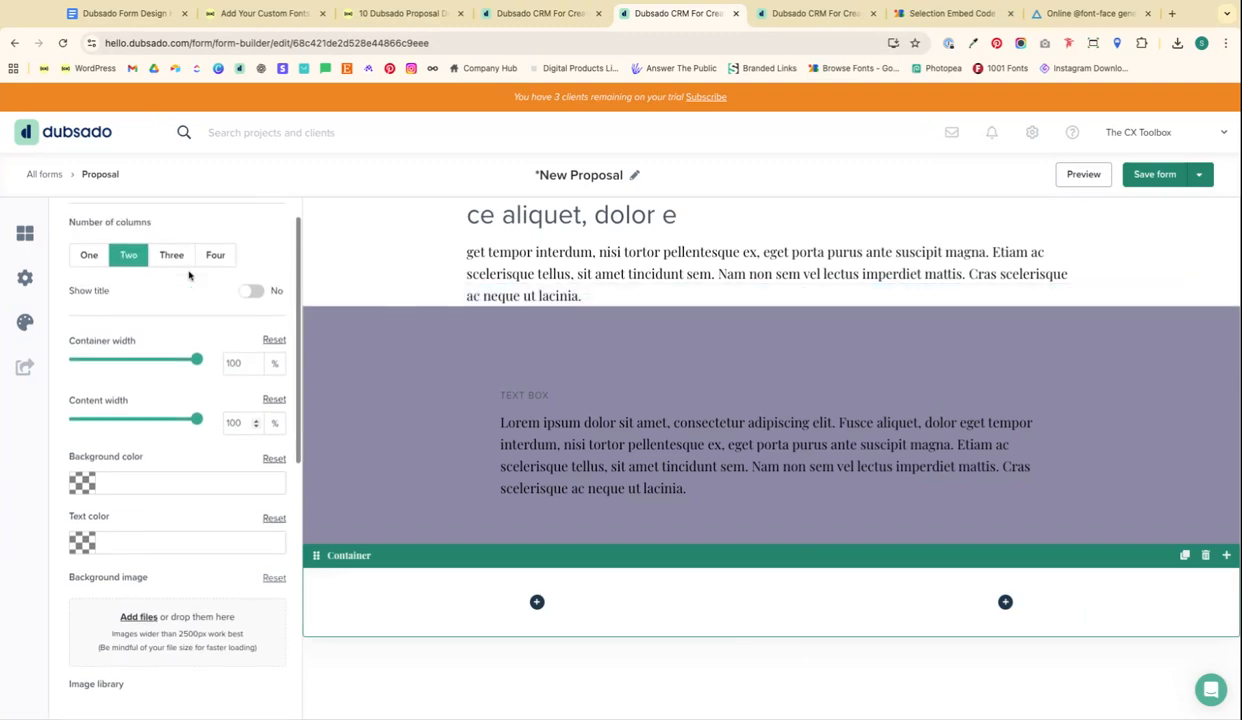
click(216, 265)
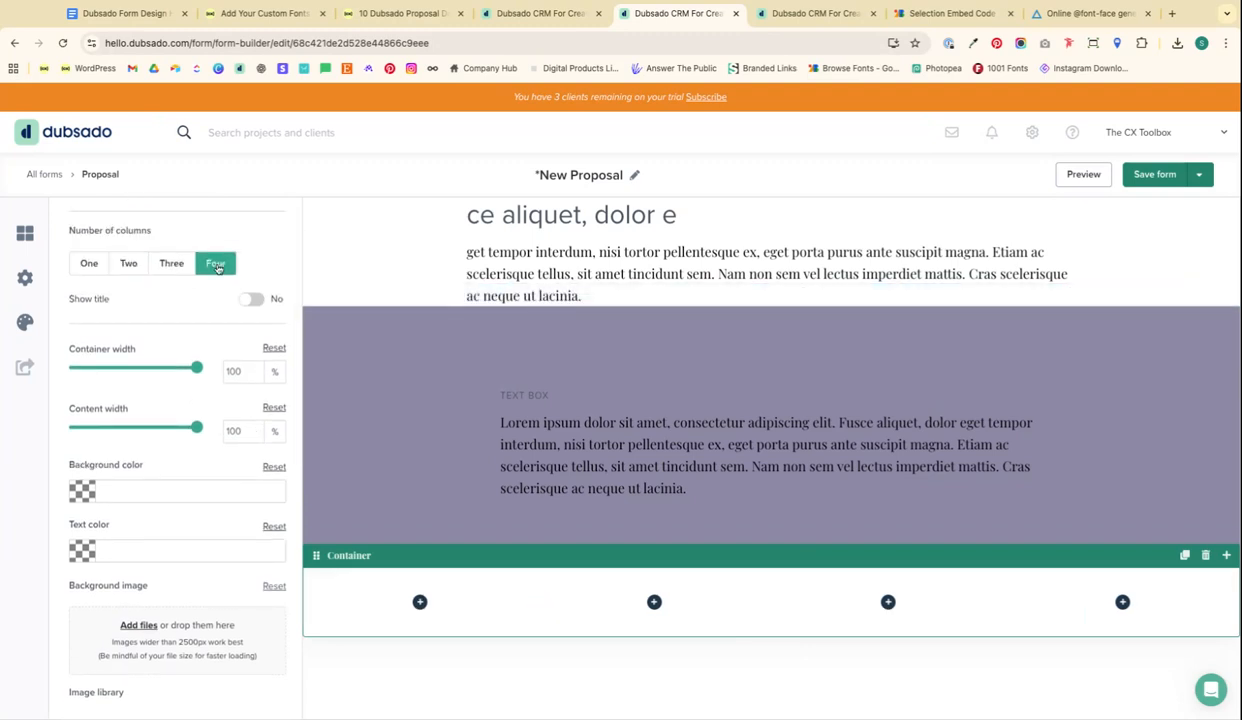
Add an image element to the first column using the library photo of the woman stretching her arms over a sofa
click(420, 602)
scroll(516, 632, down, 3)
click(489, 415)
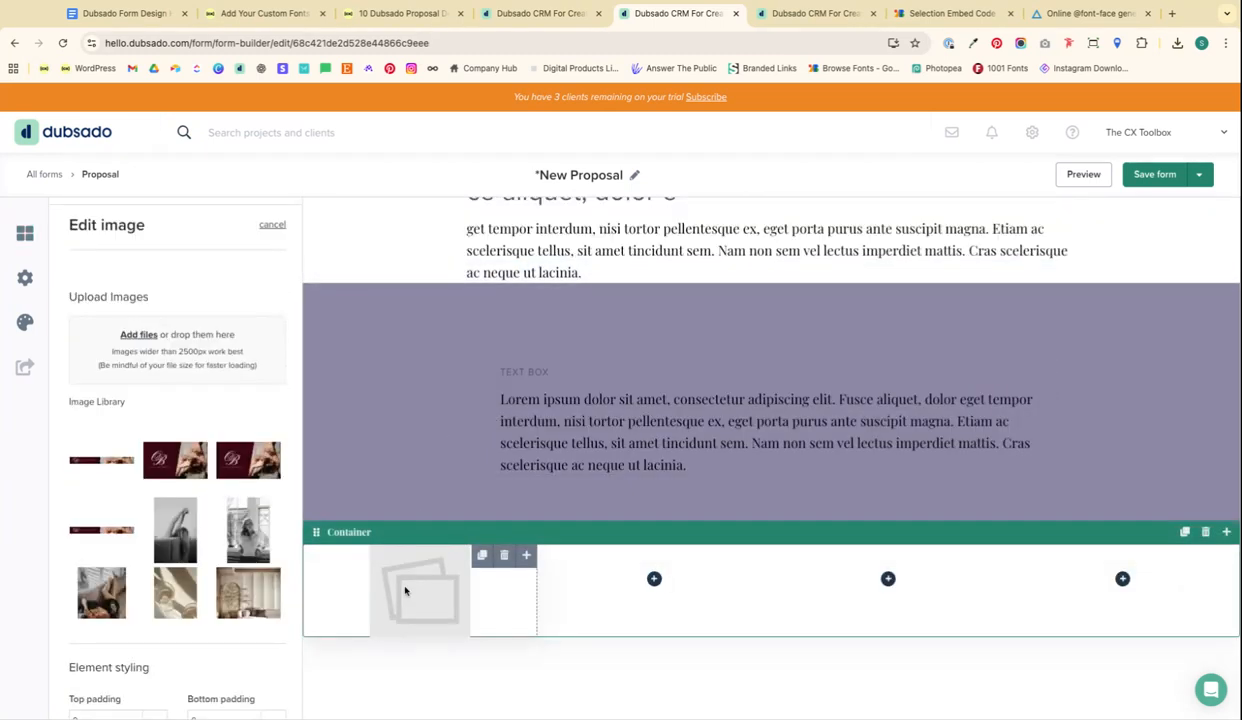
click(178, 528)
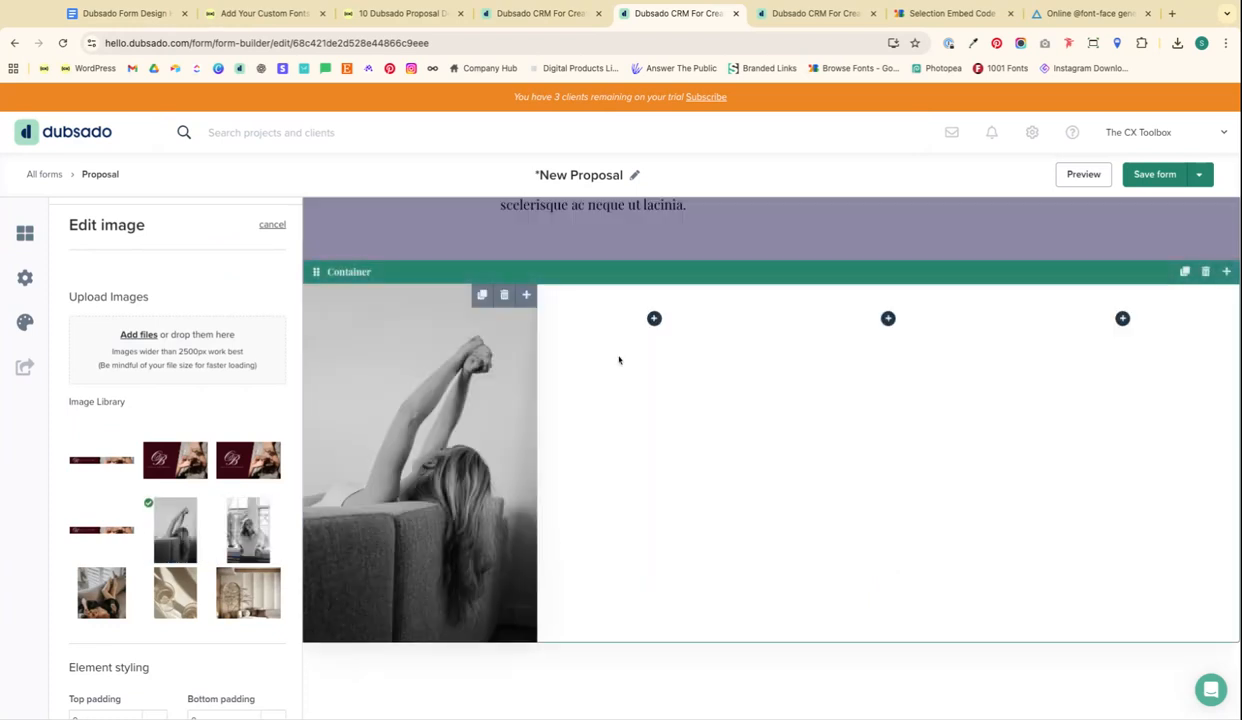
Add an image element to the second column using the library photo of the woman in a white shirt
click(654, 318)
click(575, 416)
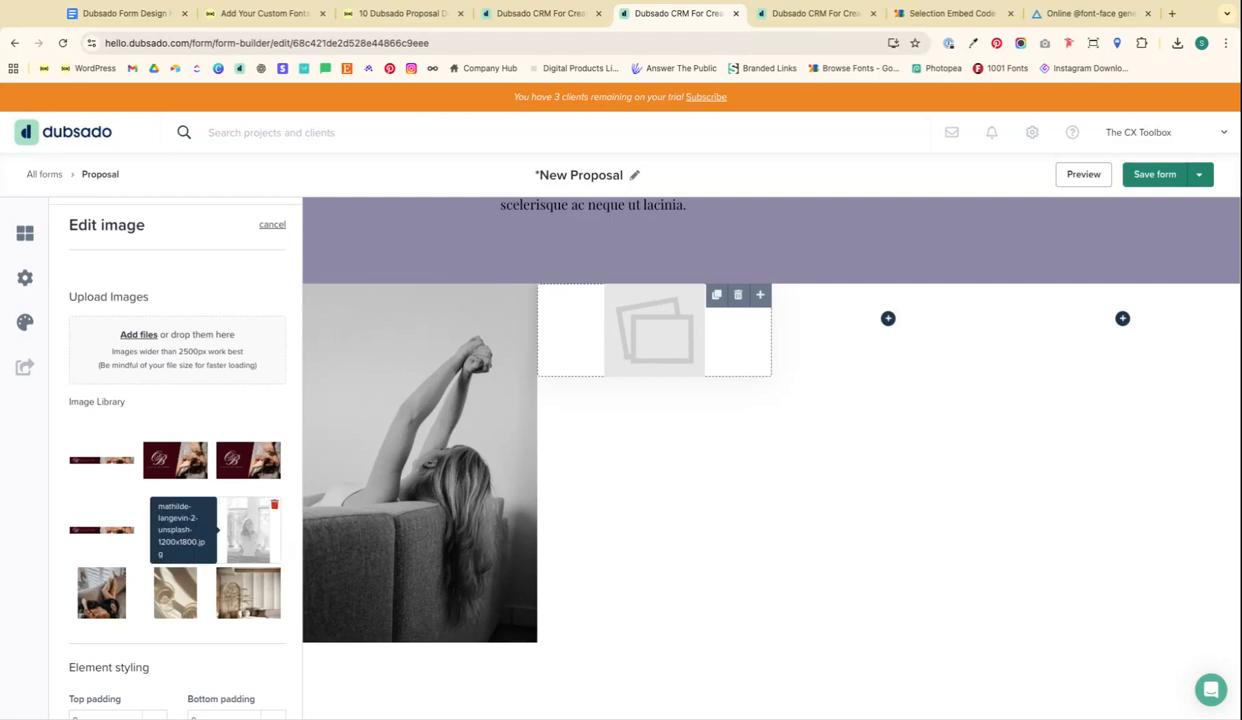
click(248, 530)
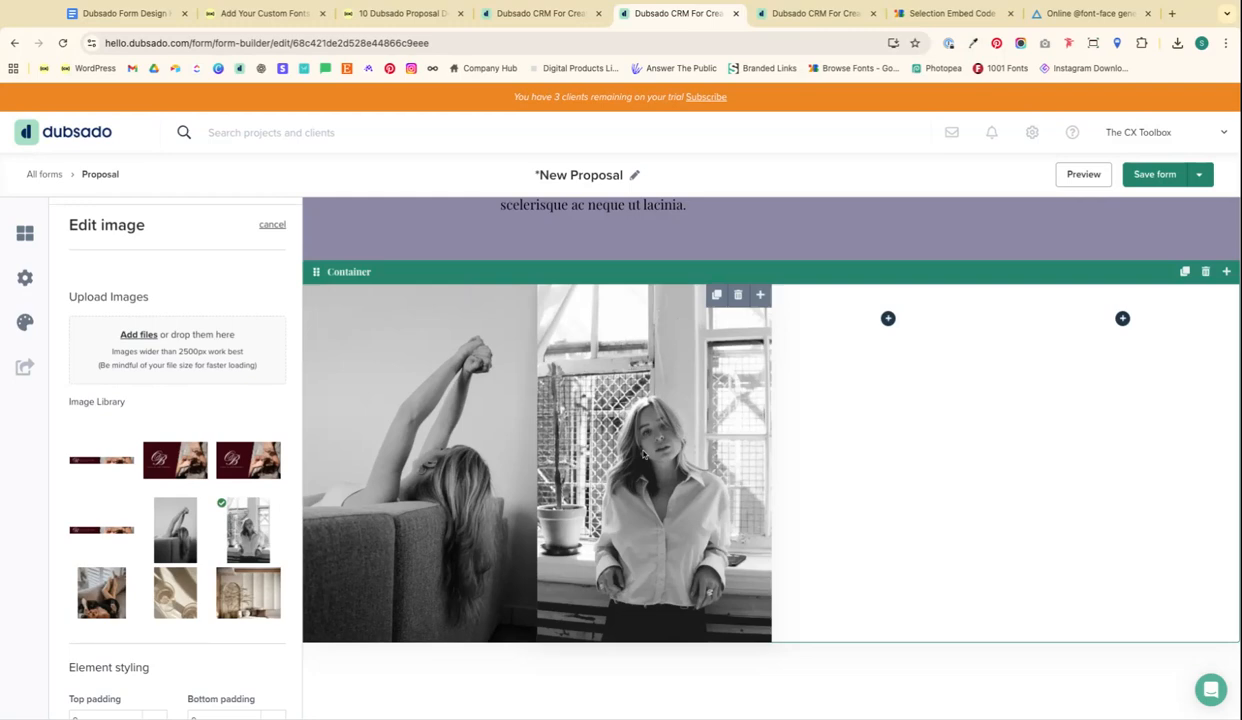
scroll(413, 334, up, 1)
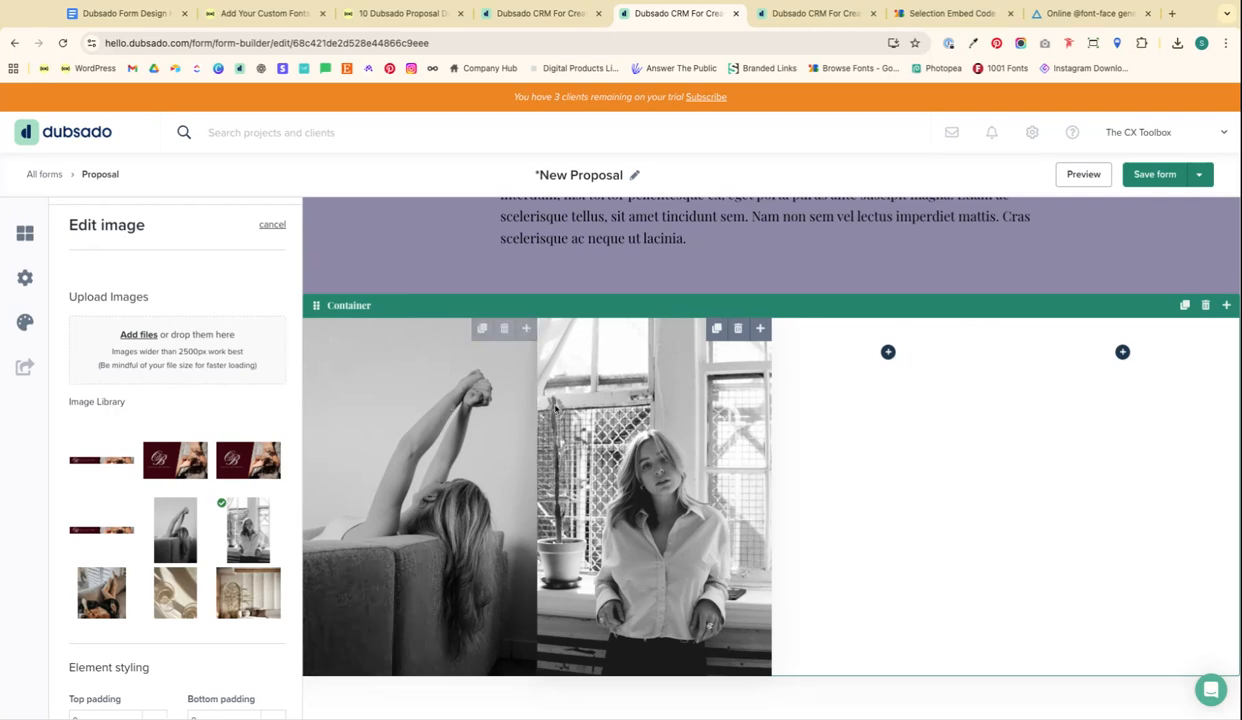
Delete the first column's image and insert a nested container with one column in its place
click(504, 329)
click(420, 353)
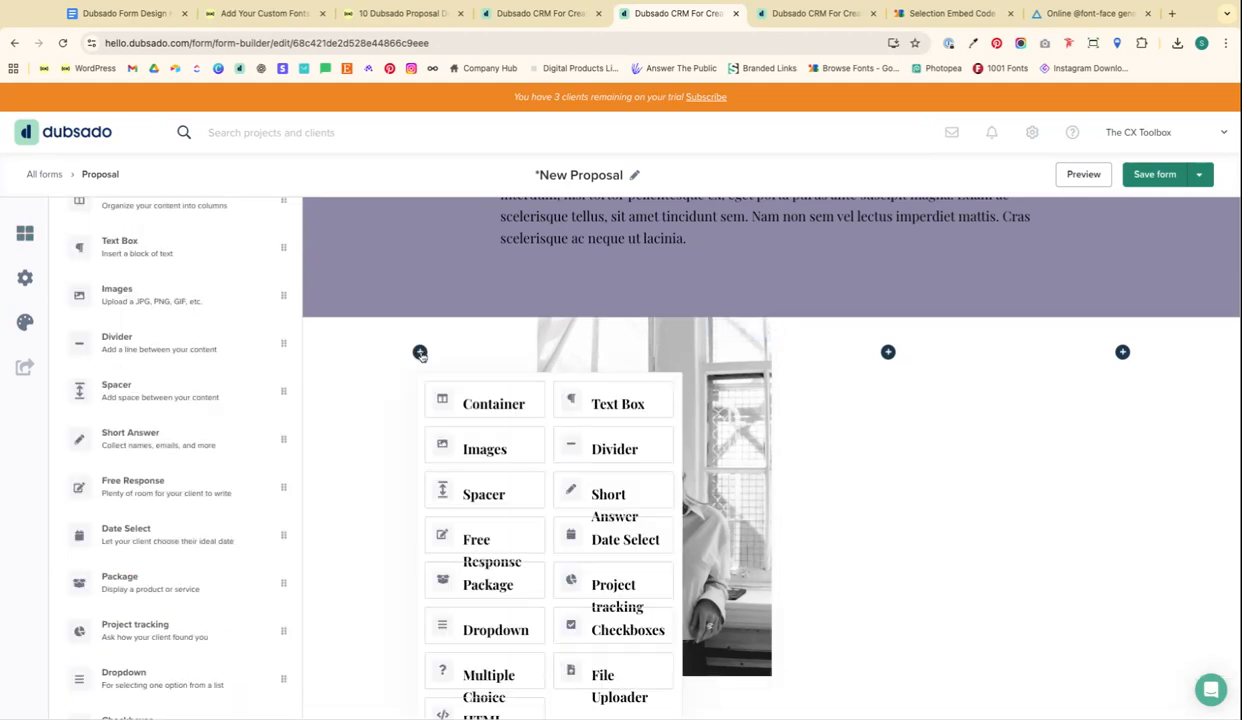
click(486, 399)
click(390, 337)
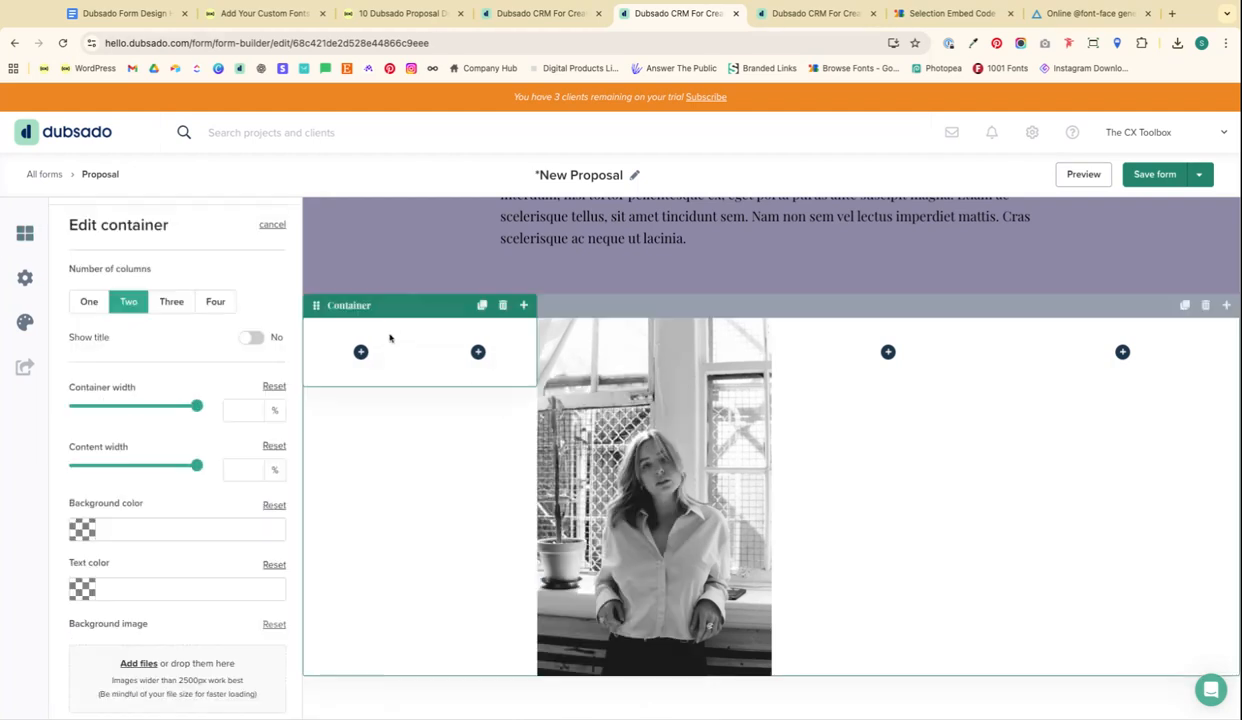
click(89, 302)
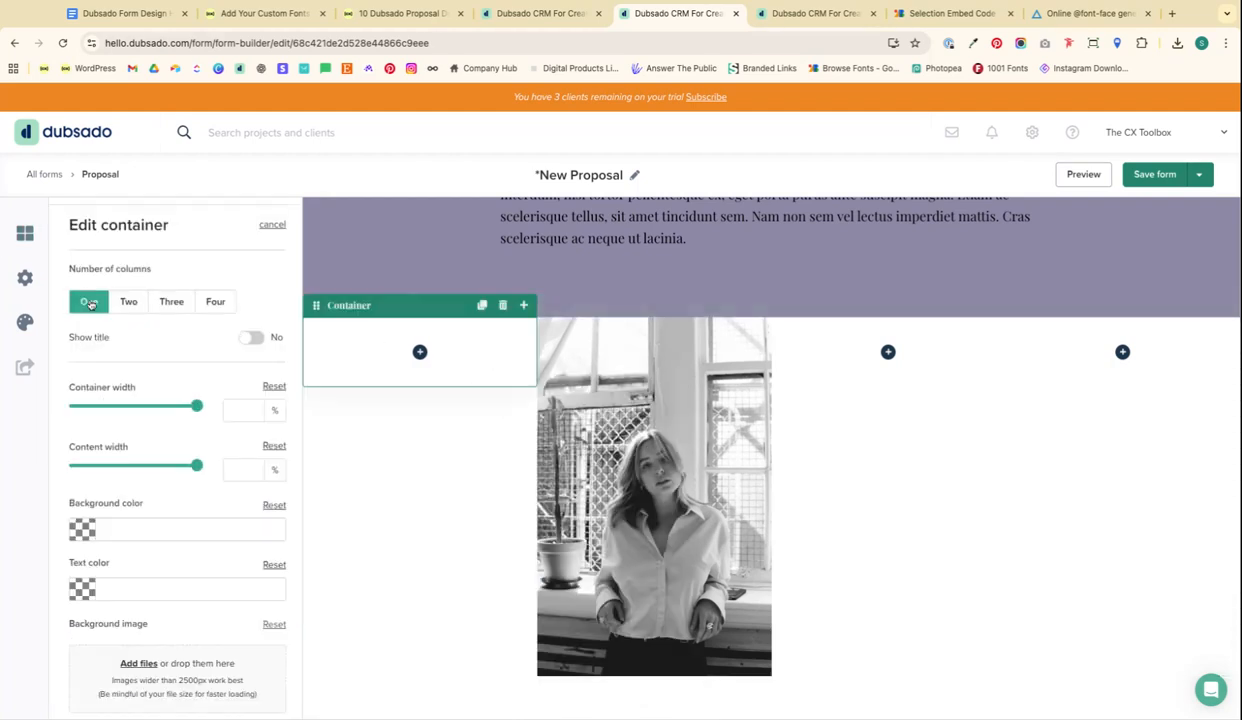
Set the nested container's right and left margins to 5 px and move the second column's photo into it
scroll(130, 480, down, 5)
scroll(135, 560, down, 4)
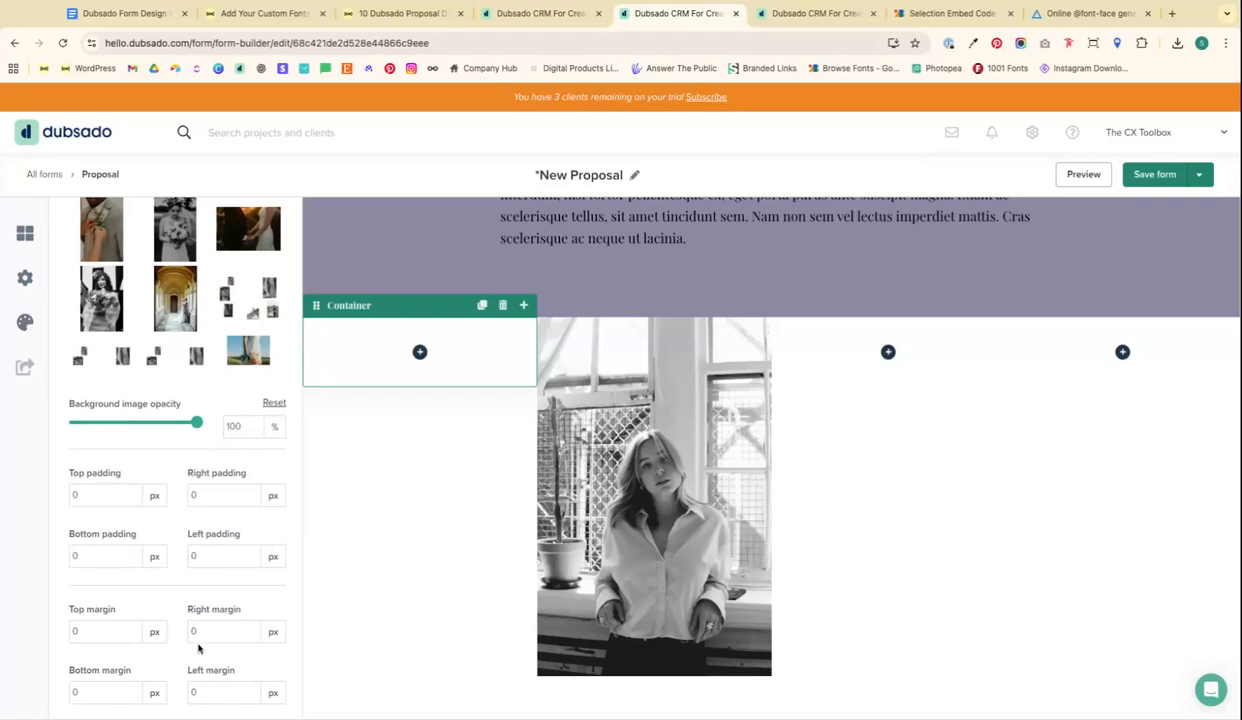
text(5)
key(Tab)
key(Tab)
text(5)
drag(643, 369, 430, 354)
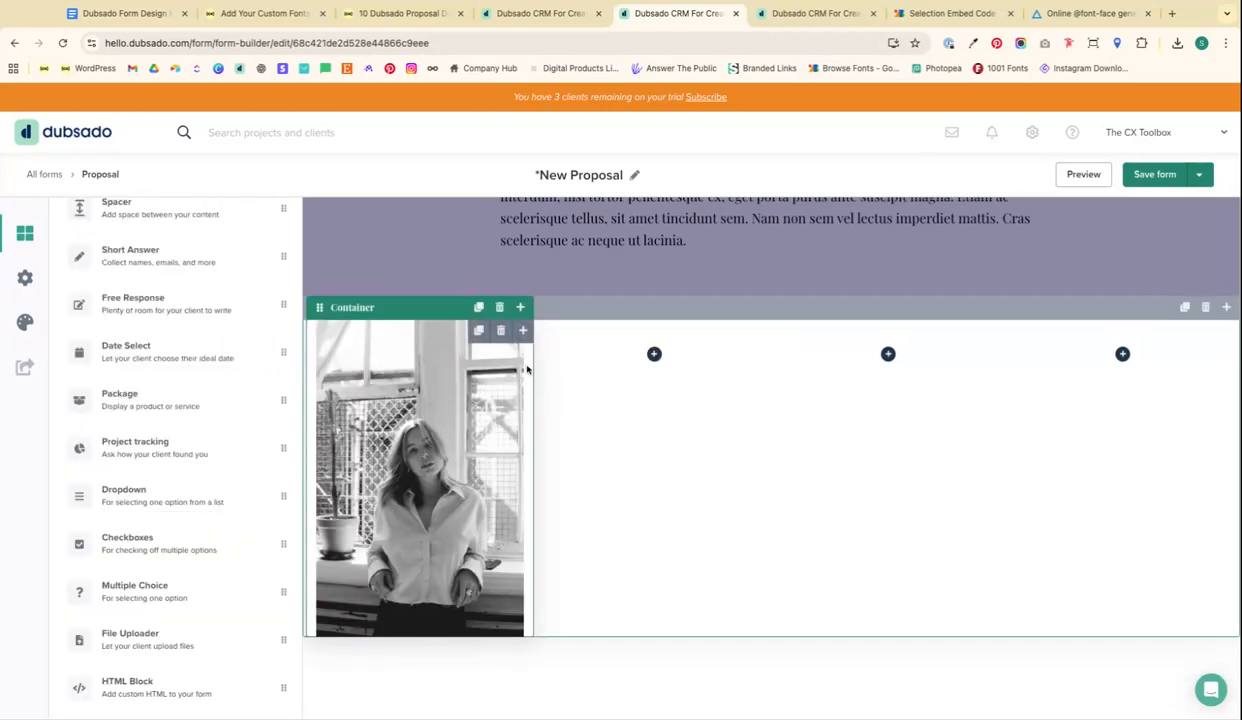
Duplicate the nested photo container and move the copy into the second column
click(478, 330)
scroll(450, 450, down, 1)
drag(415, 559, 648, 408)
scroll(415, 560, down, 1)
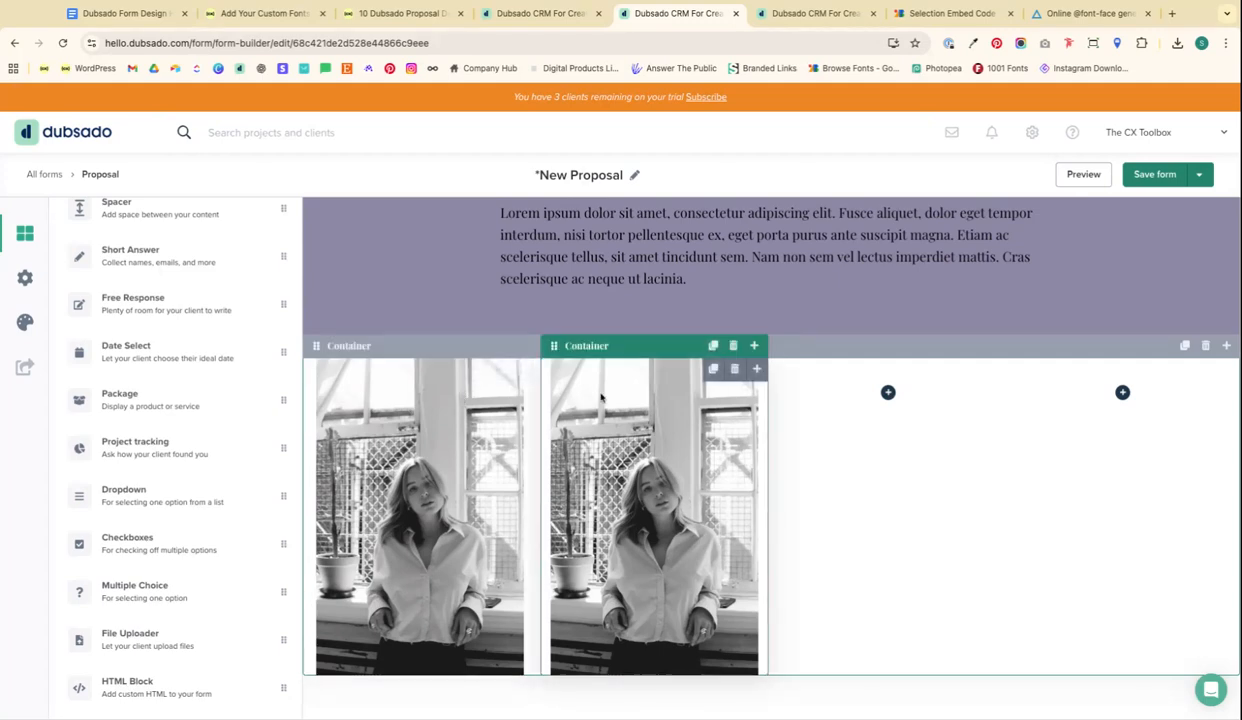
Examine the image carousel in the Studio Zee sample proposal by advancing through its slides, then return to the form builder
scroll(569, 380, down, 8)
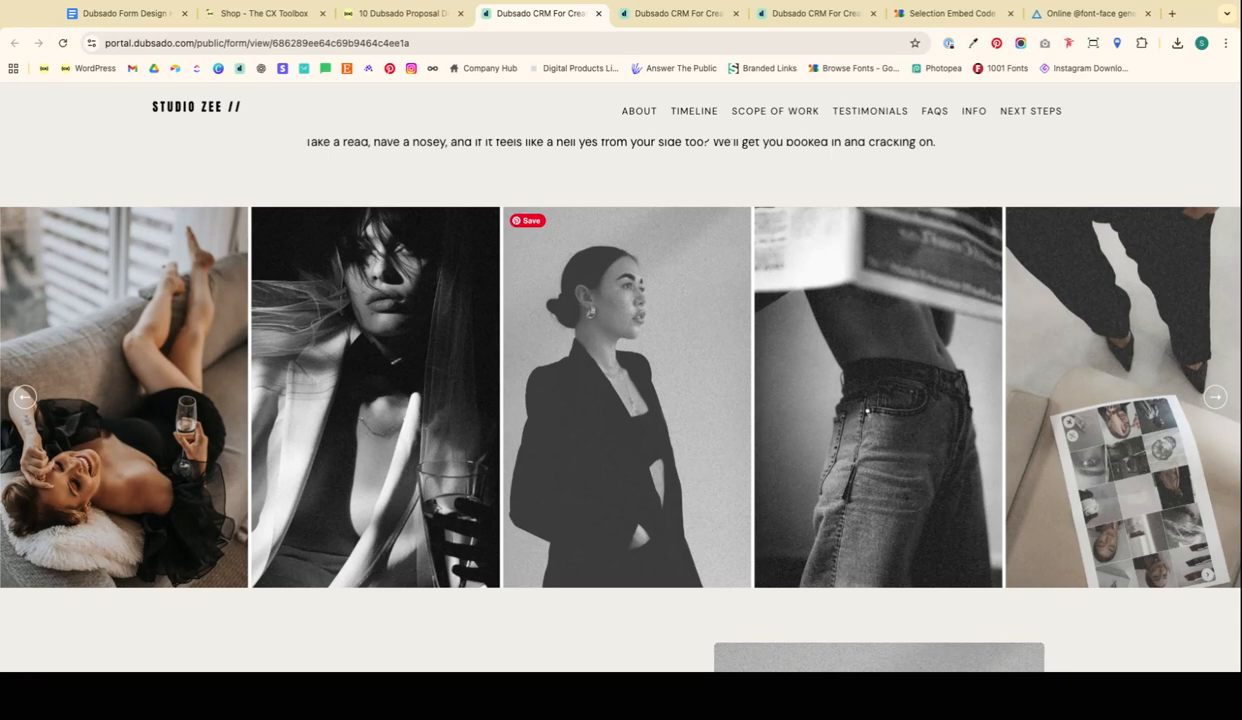
click(1215, 397)
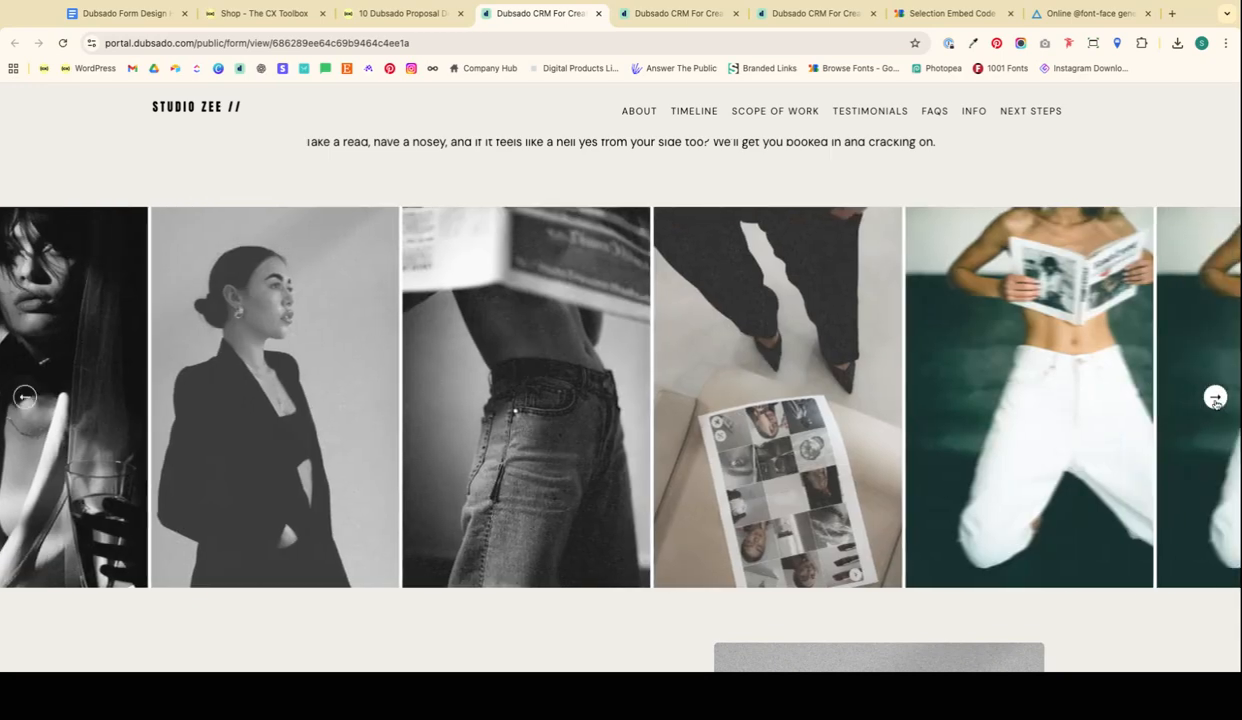
click(1215, 397)
click(1215, 397)
click(1215, 397)
click(1215, 397)
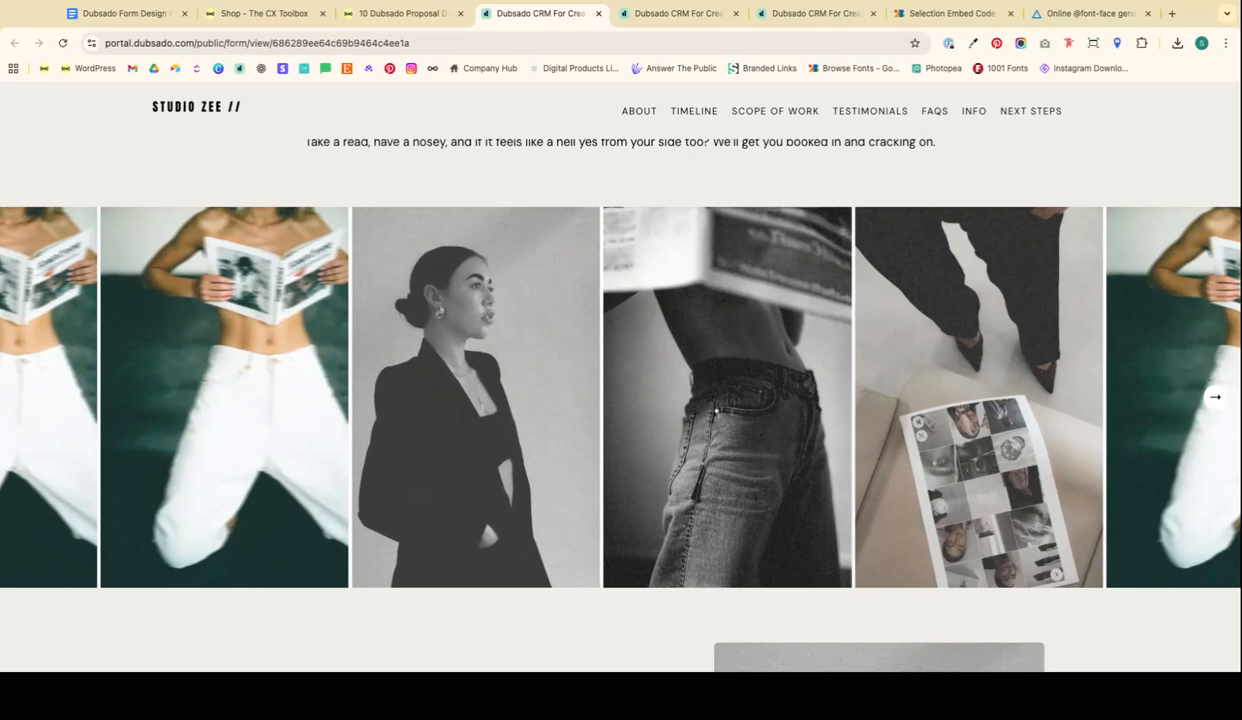
click(1215, 397)
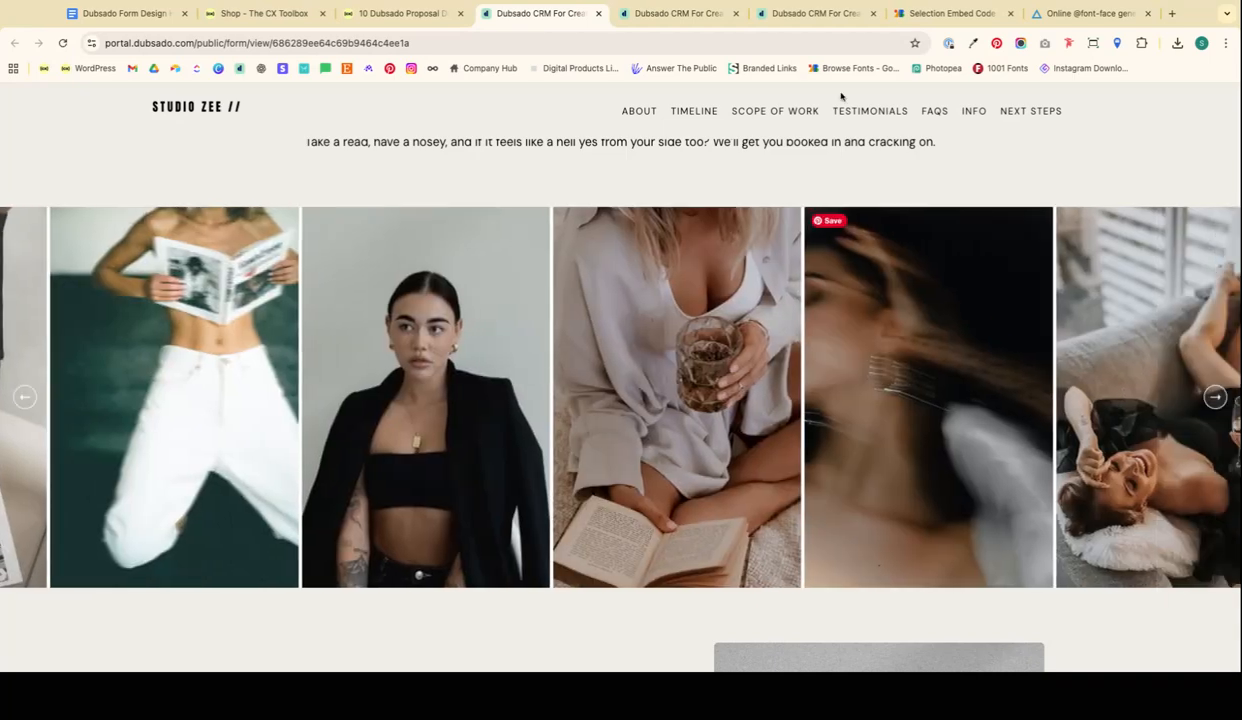
click(675, 13)
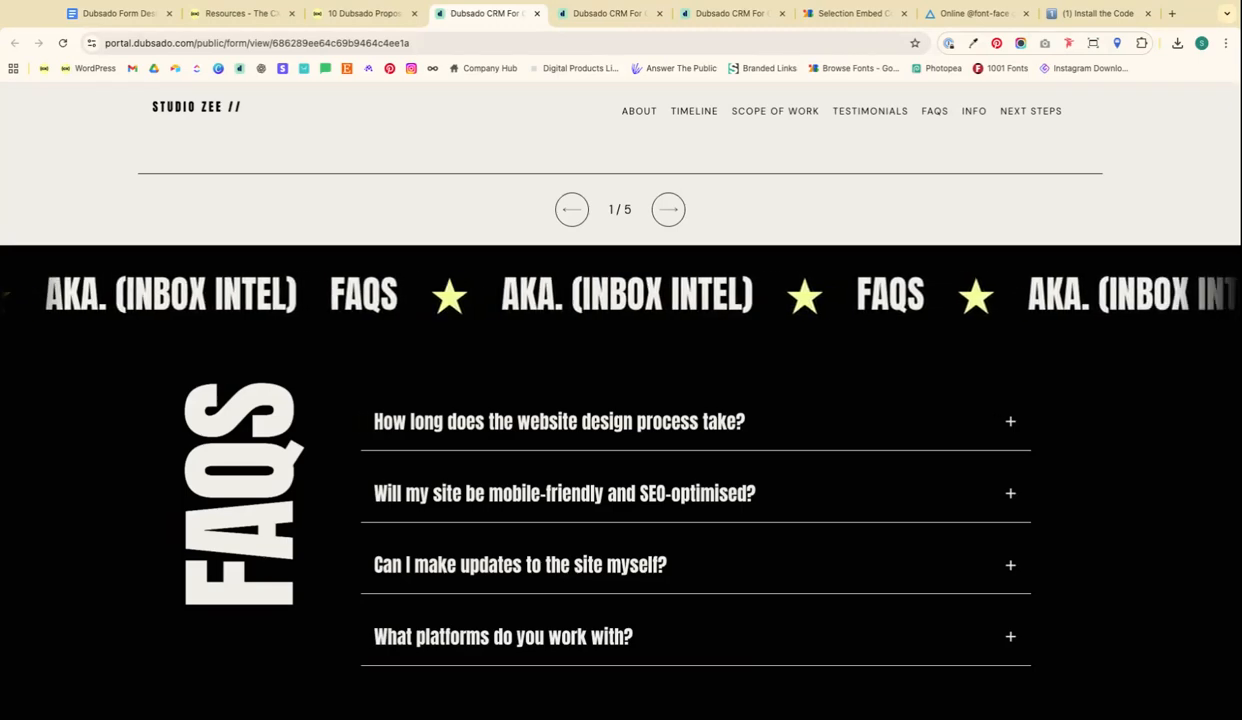
Review the free infinite scrolling text banner page in The CX Toolbox resource locker
click(250, 13)
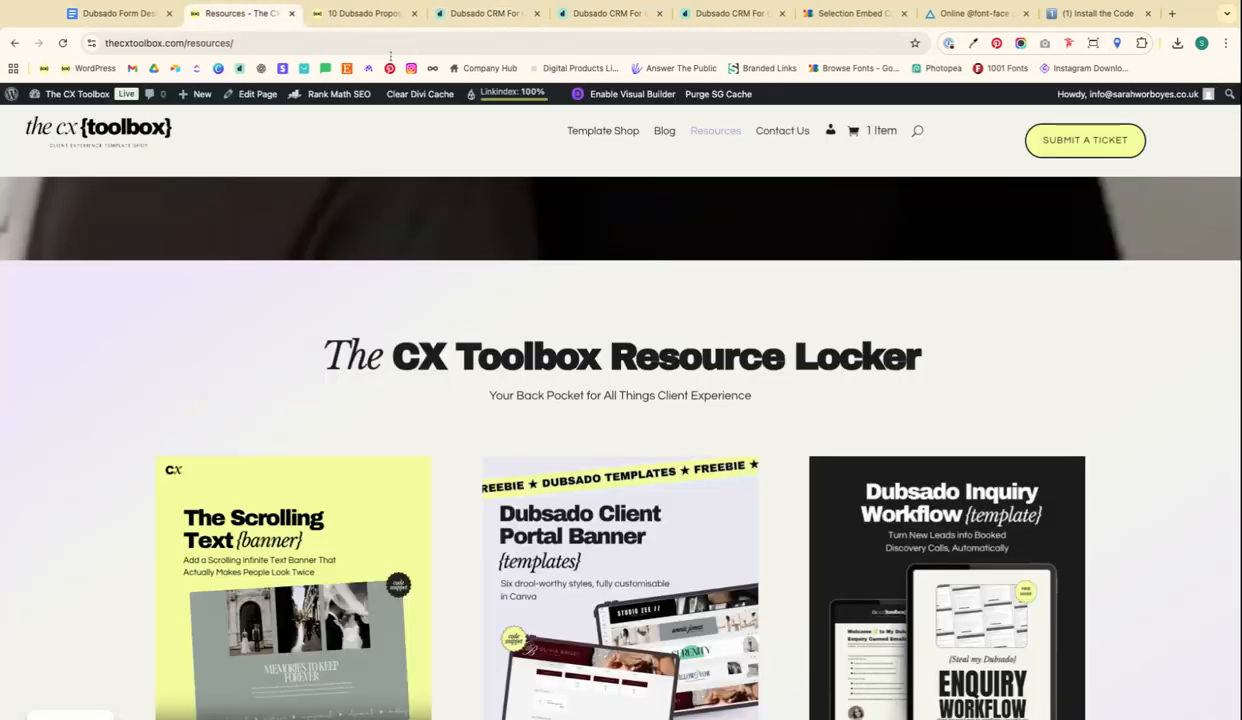
scroll(741, 475, down, 3)
scroll(661, 246, up, 2)
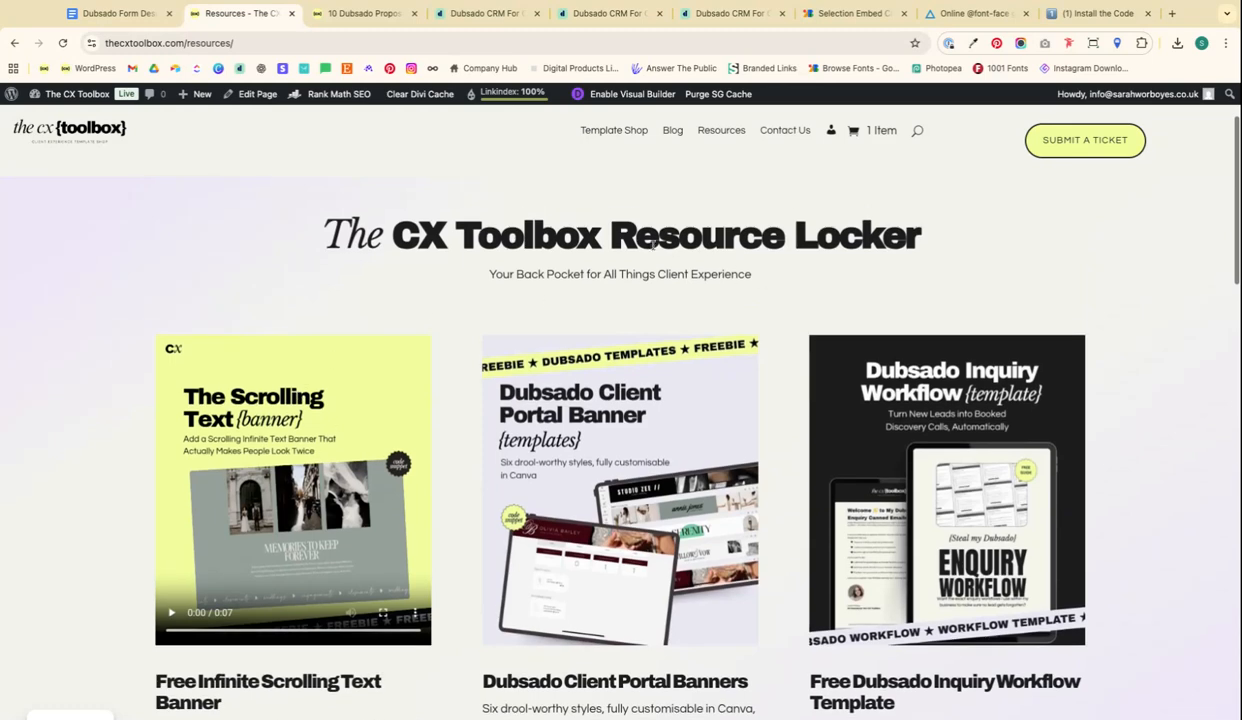
scroll(299, 637, down, 2)
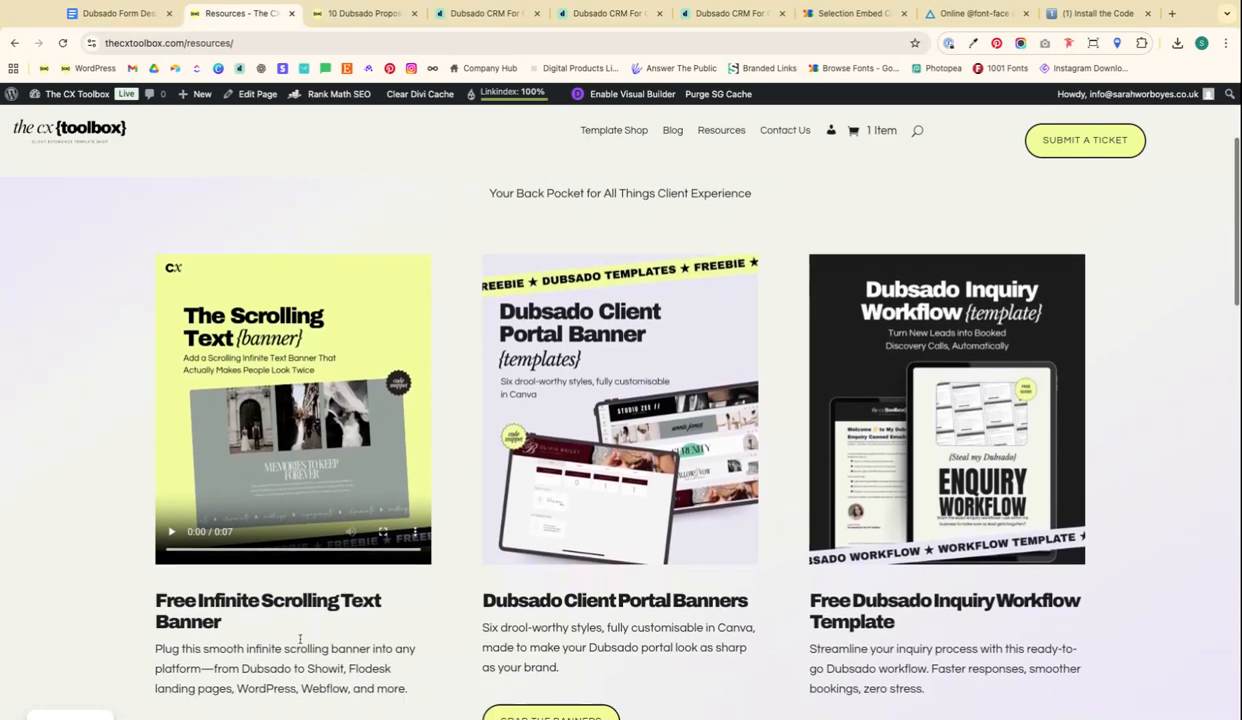
scroll(299, 637, down, 2)
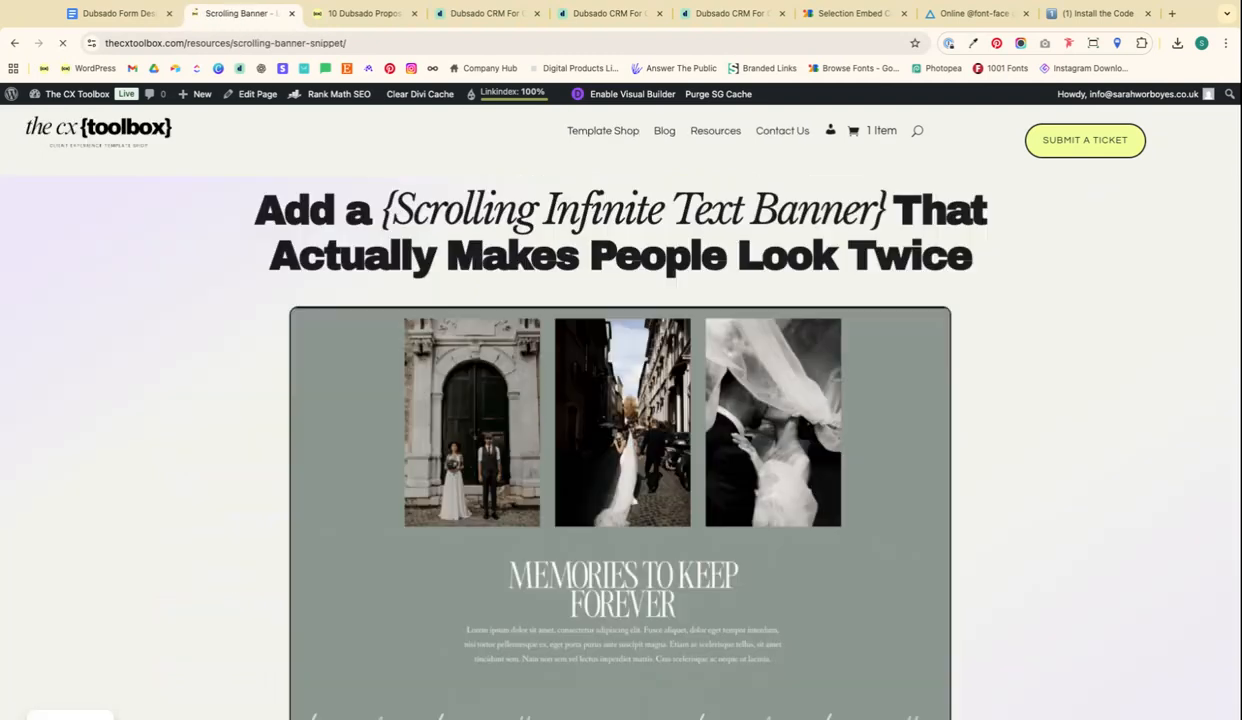
scroll(605, 539, down, 5)
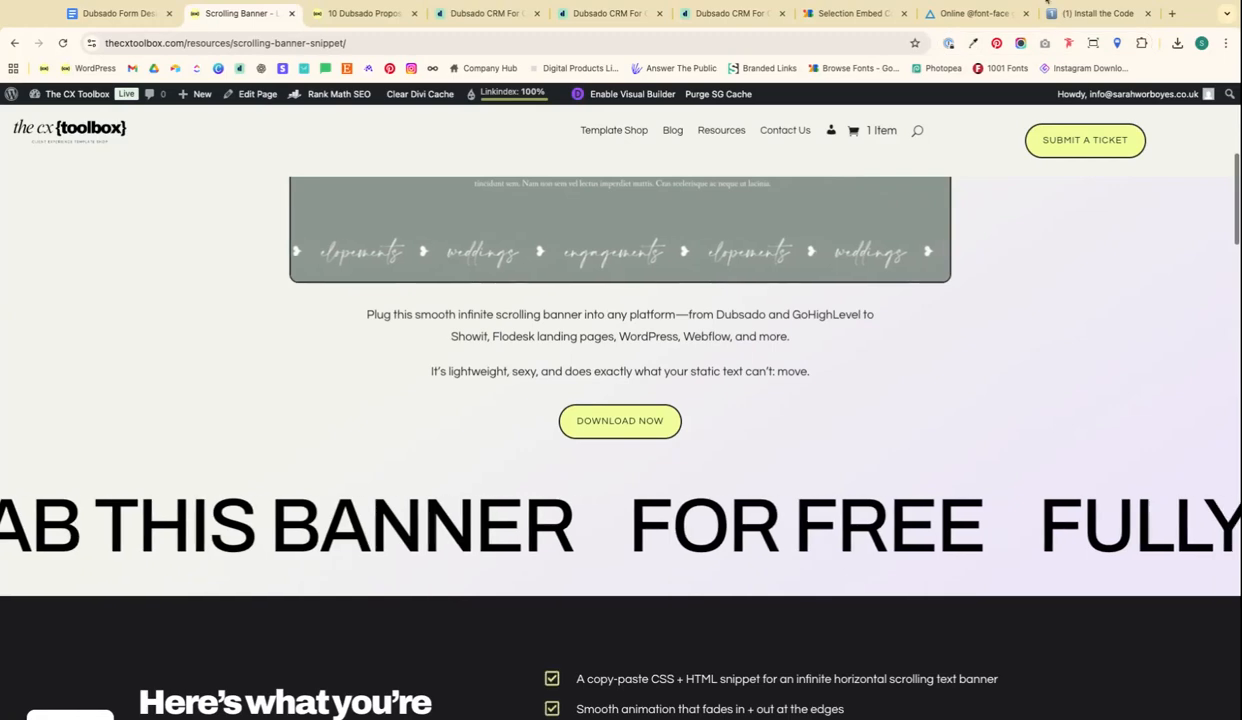
Copy the scrolling banner code block from the Install the Code page in Notion
click(1088, 14)
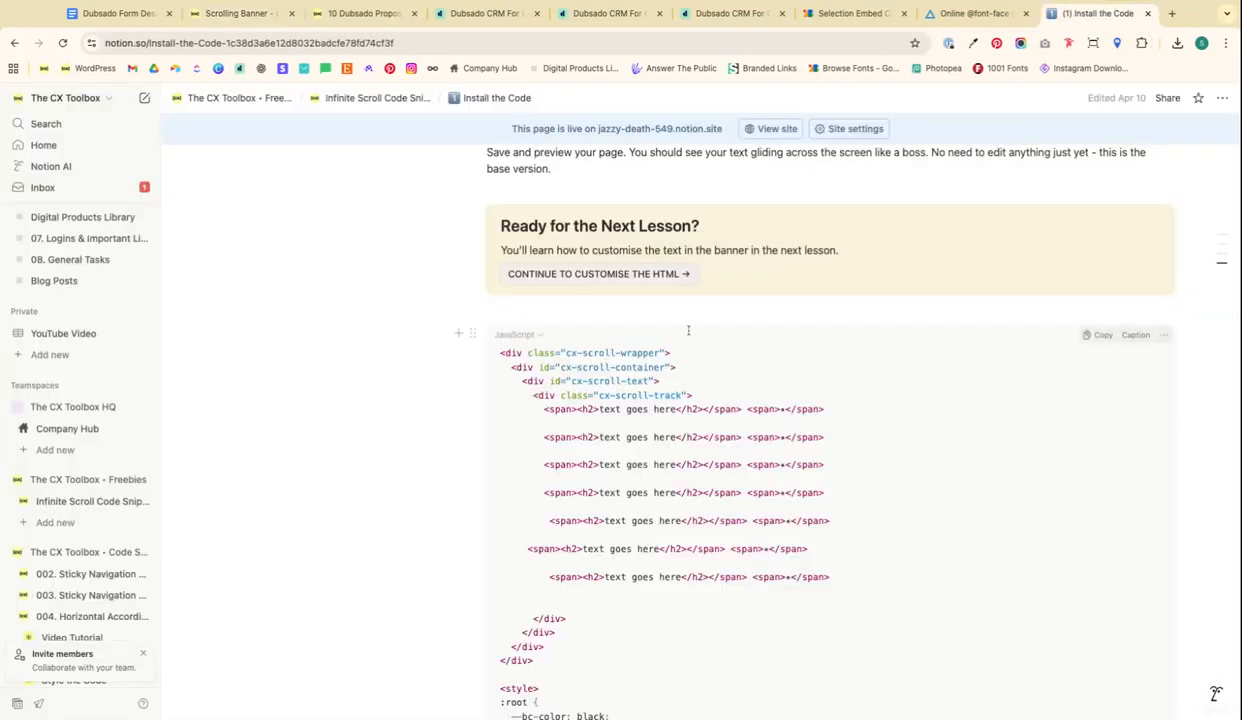
scroll(900, 380, down, 2)
click(1097, 203)
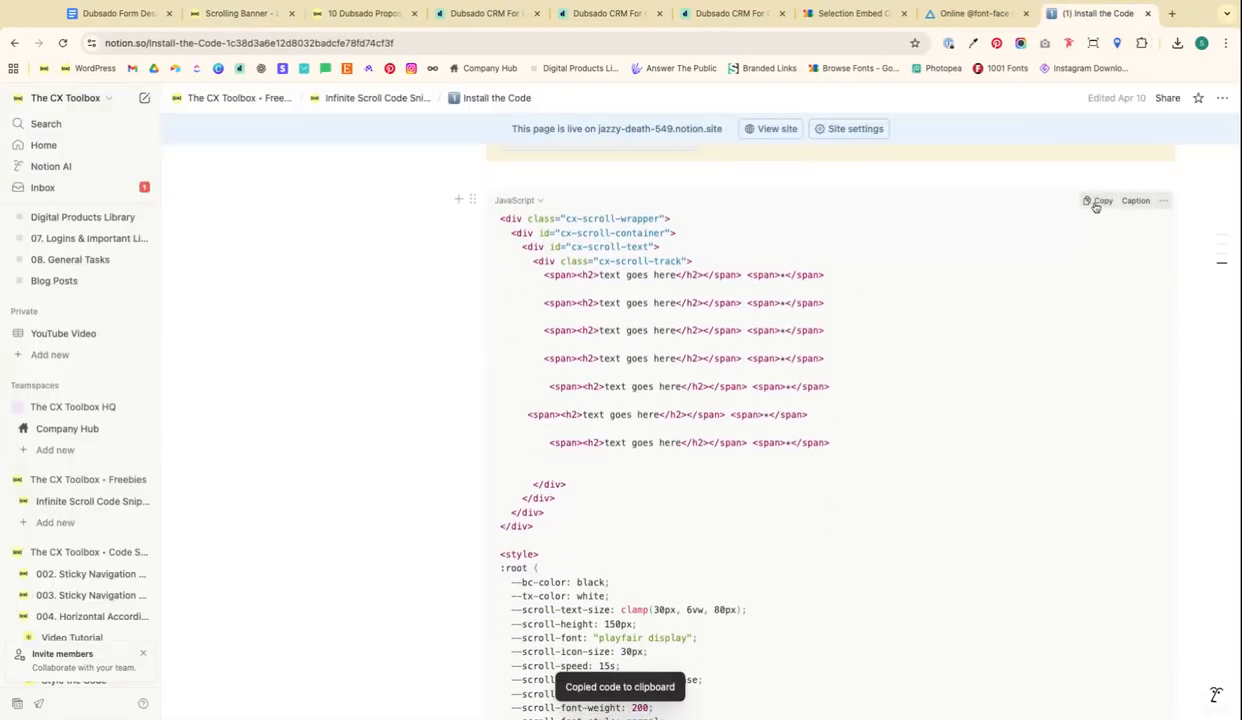
Switch back to the Dubsado proposal builder and add a new container below the four-column photo container
click(590, 13)
scroll(613, 333, down, 1)
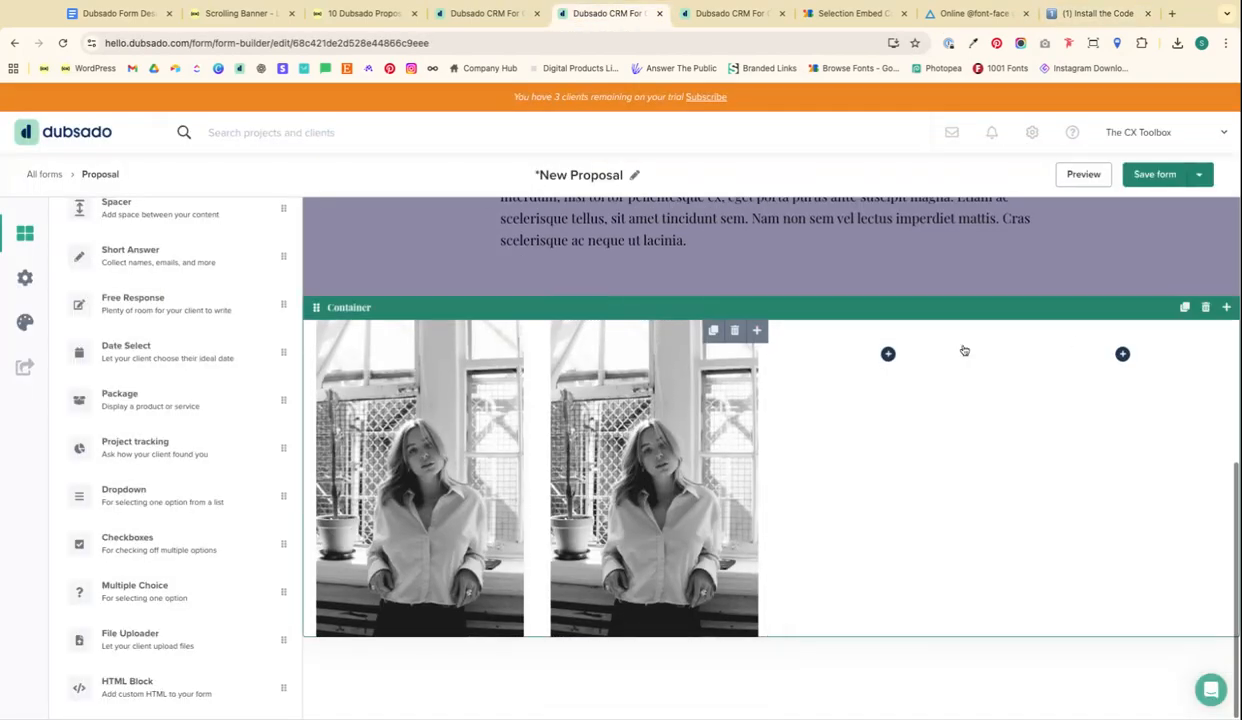
click(1227, 310)
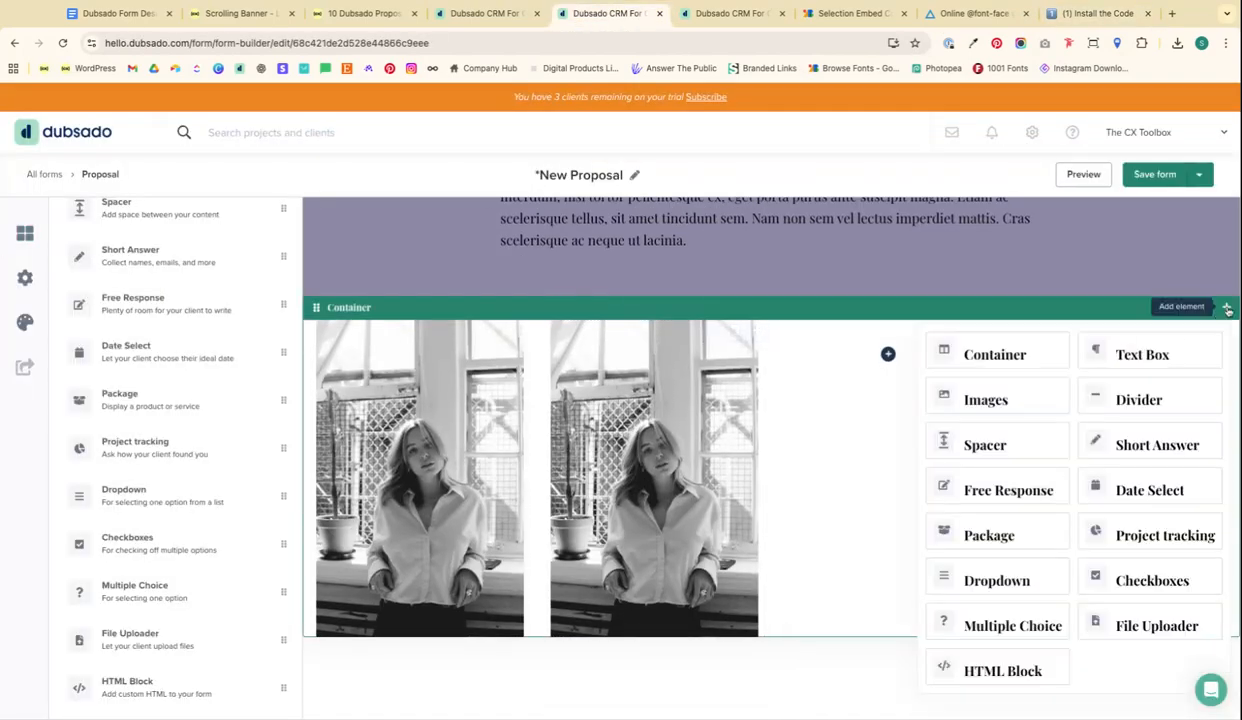
click(1055, 342)
Set the new container below the photos to 100% container width, 100% content width and one column
scroll(693, 620, down, 1)
click(645, 557)
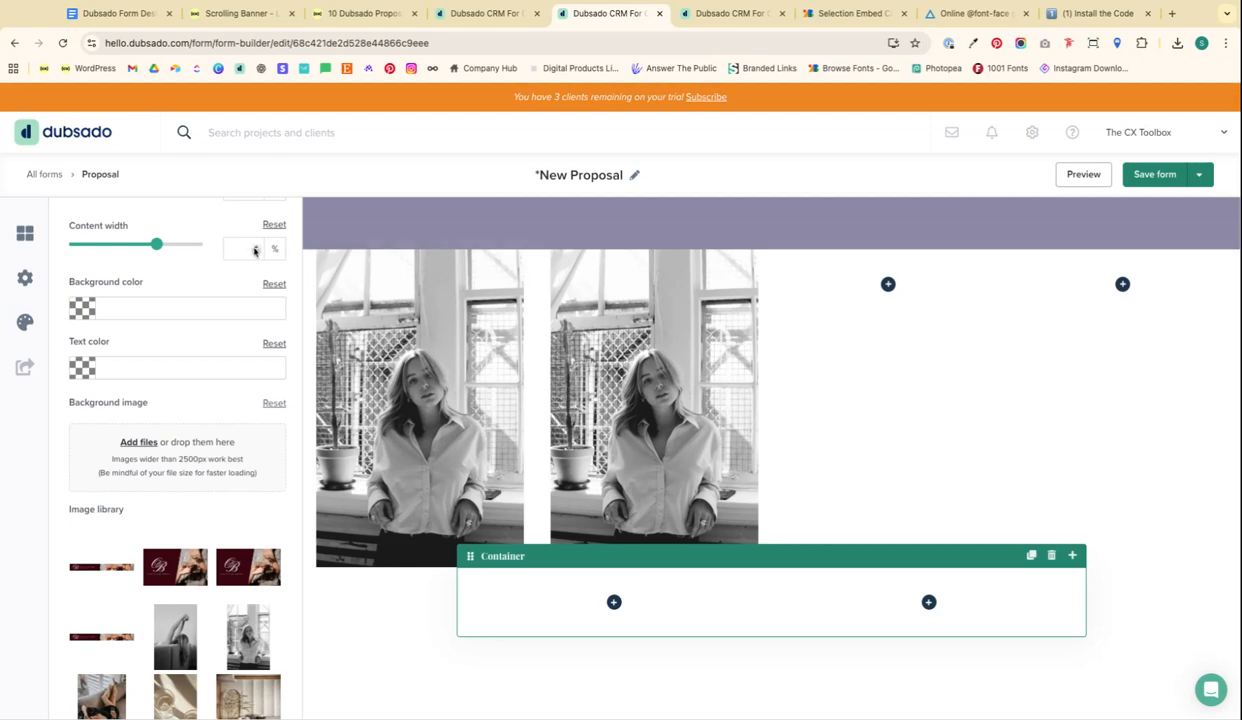
text(100)
scroll(179, 265, up, 2)
double_click(233, 287)
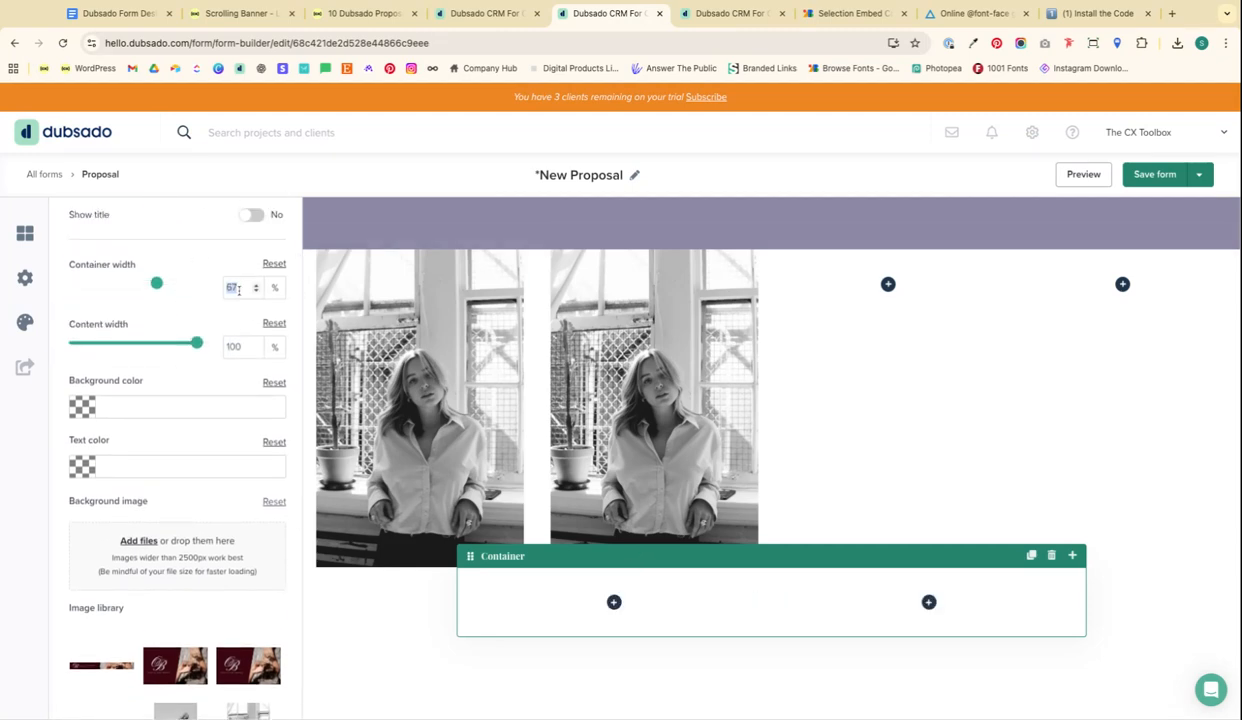
text(100)
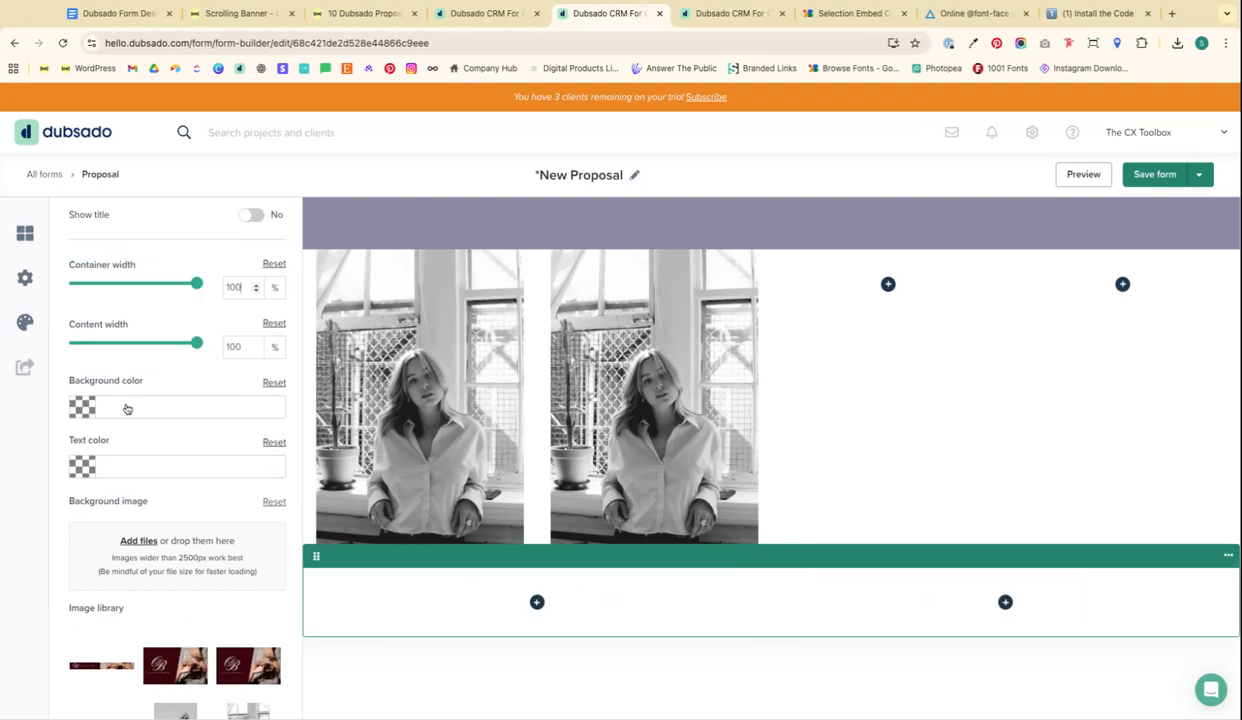
scroll(123, 284, up, 3)
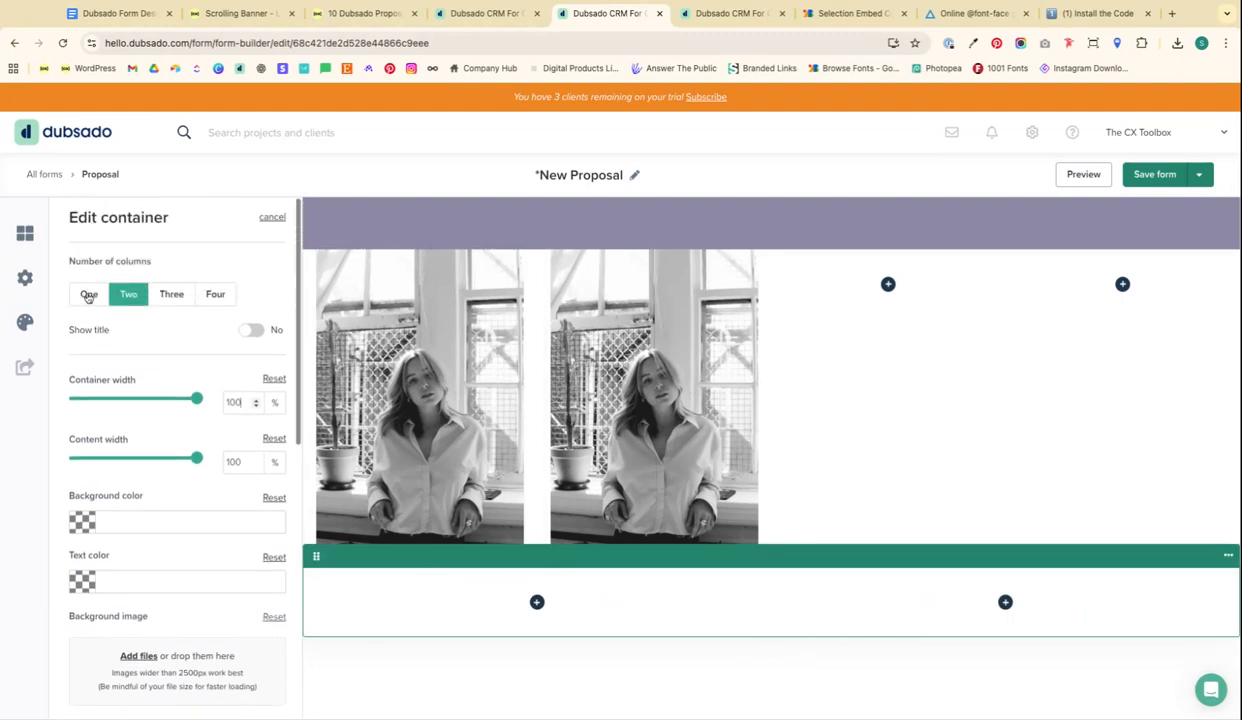
click(88, 293)
Add an HTML block inside the one-column container and replace its sample code with the copied scrolling banner code
click(771, 603)
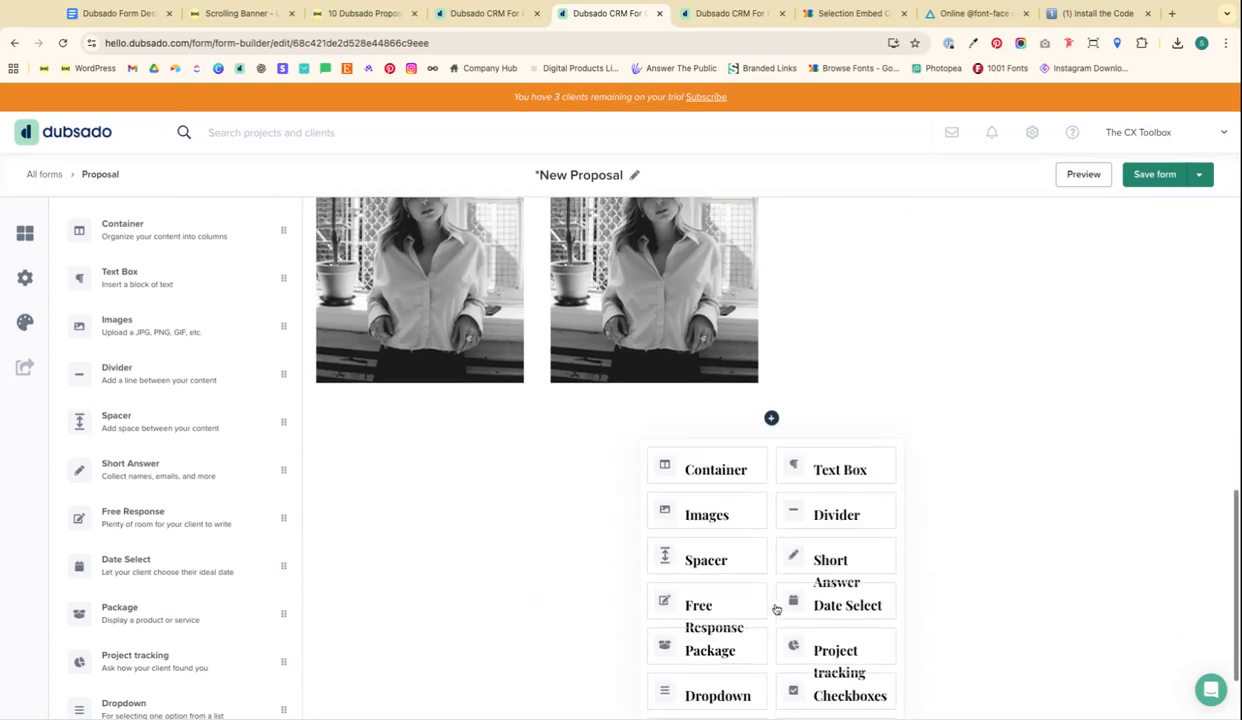
click(717, 706)
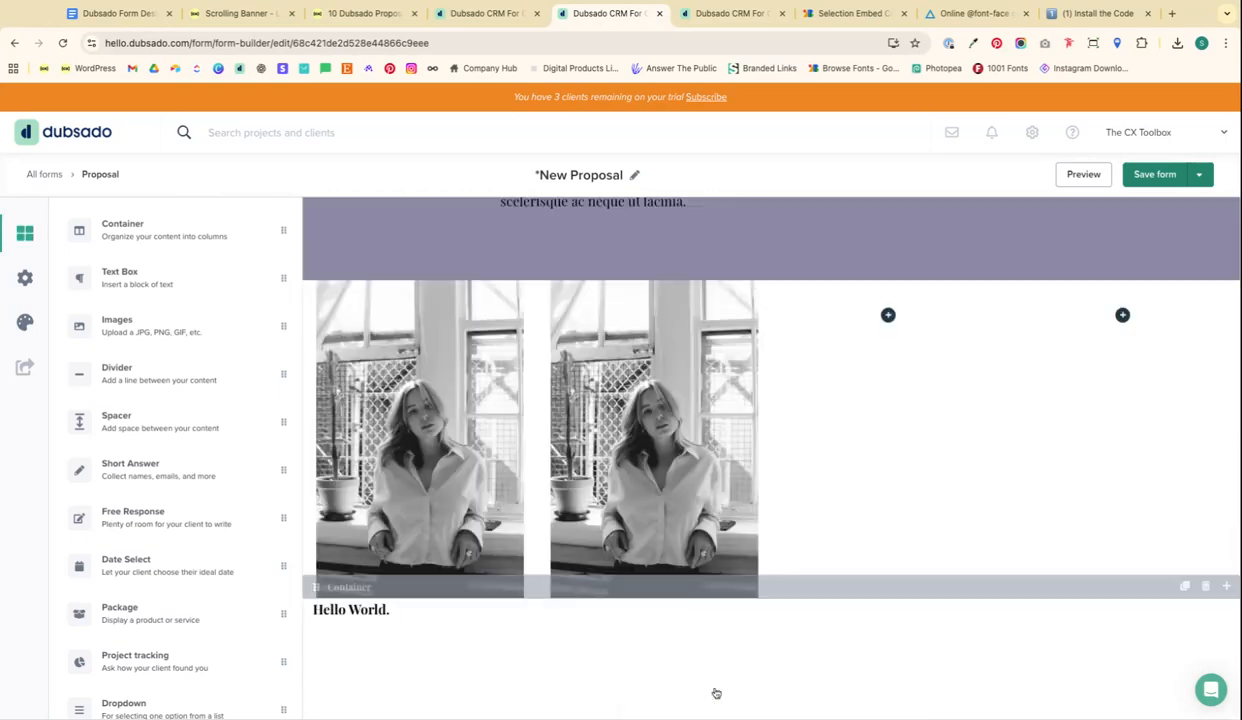
click(430, 622)
key(super+a)
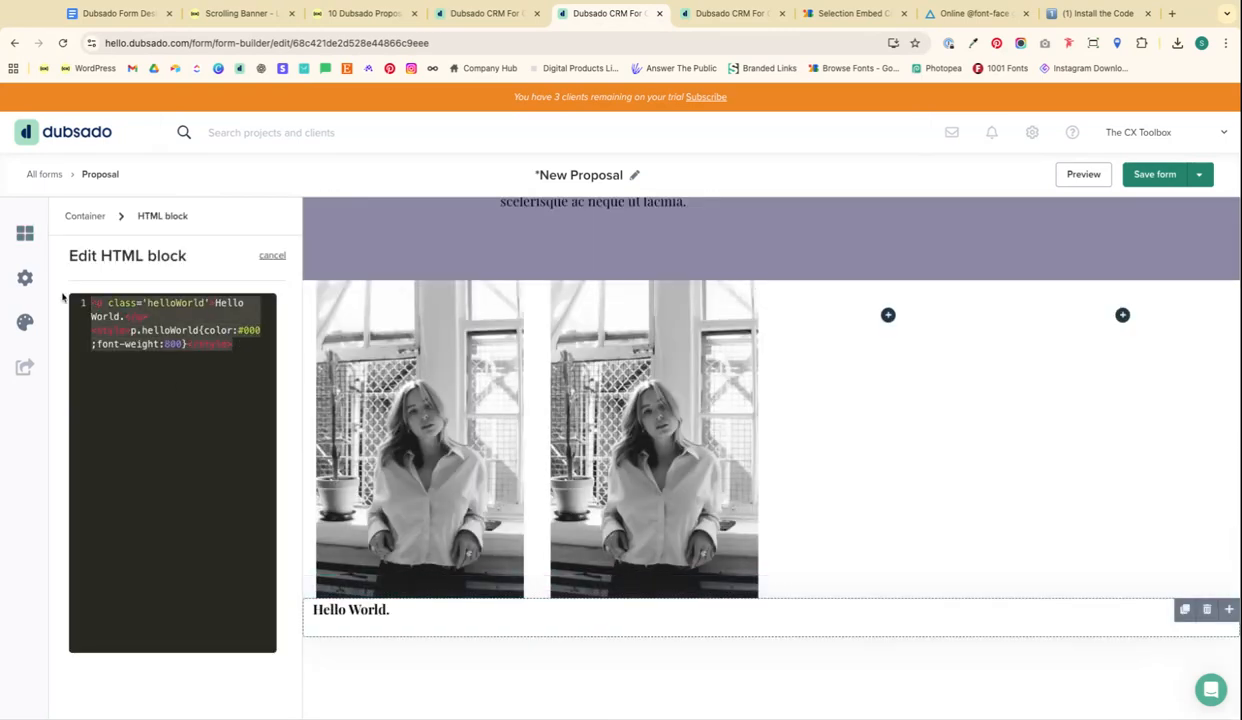
key(super+v)
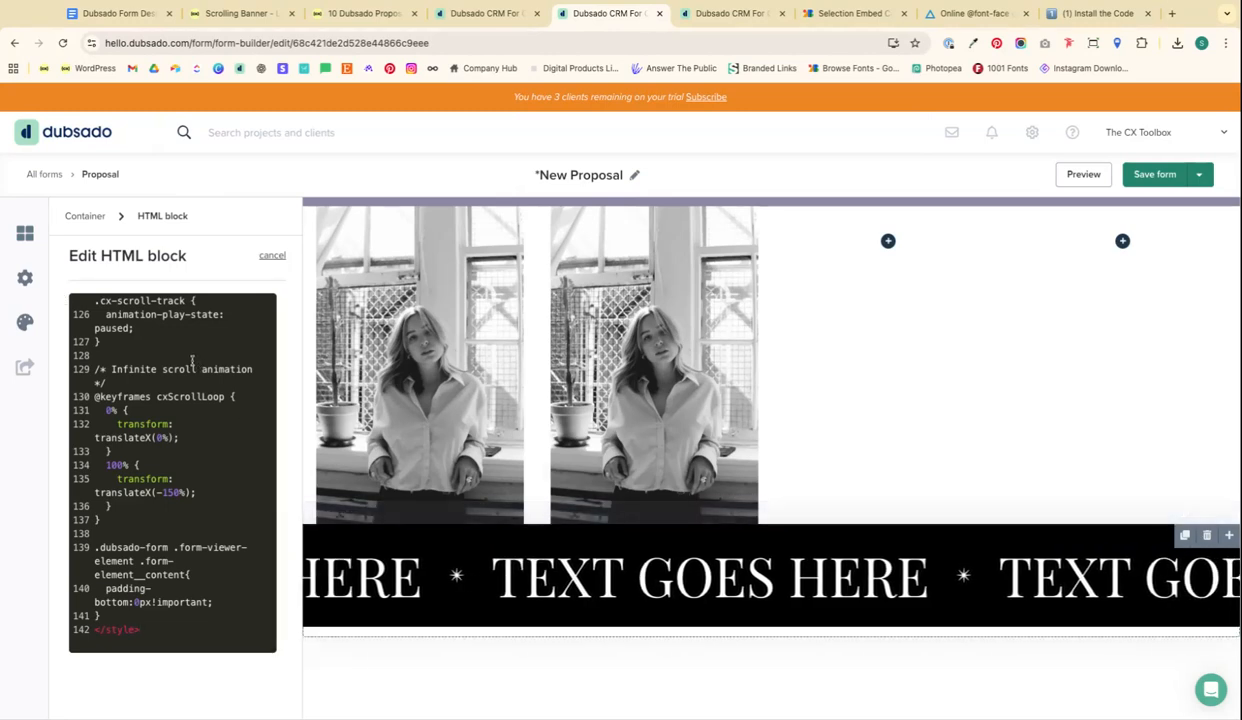
scroll(205, 444, up, 10)
scroll(205, 444, up, 10)
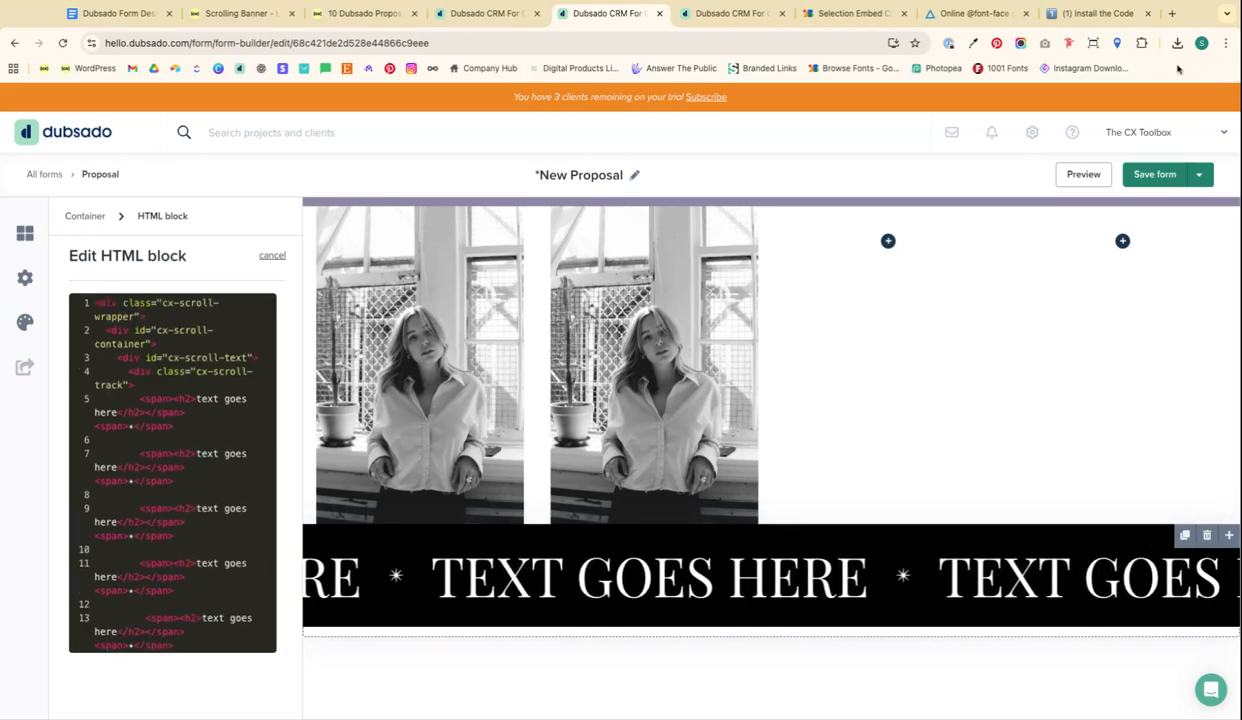
Review the customisation links on Notion's Install the Code page and the scrolling banner examples on The CX Toolbox resource page
click(1094, 14)
scroll(821, 271, up, 15)
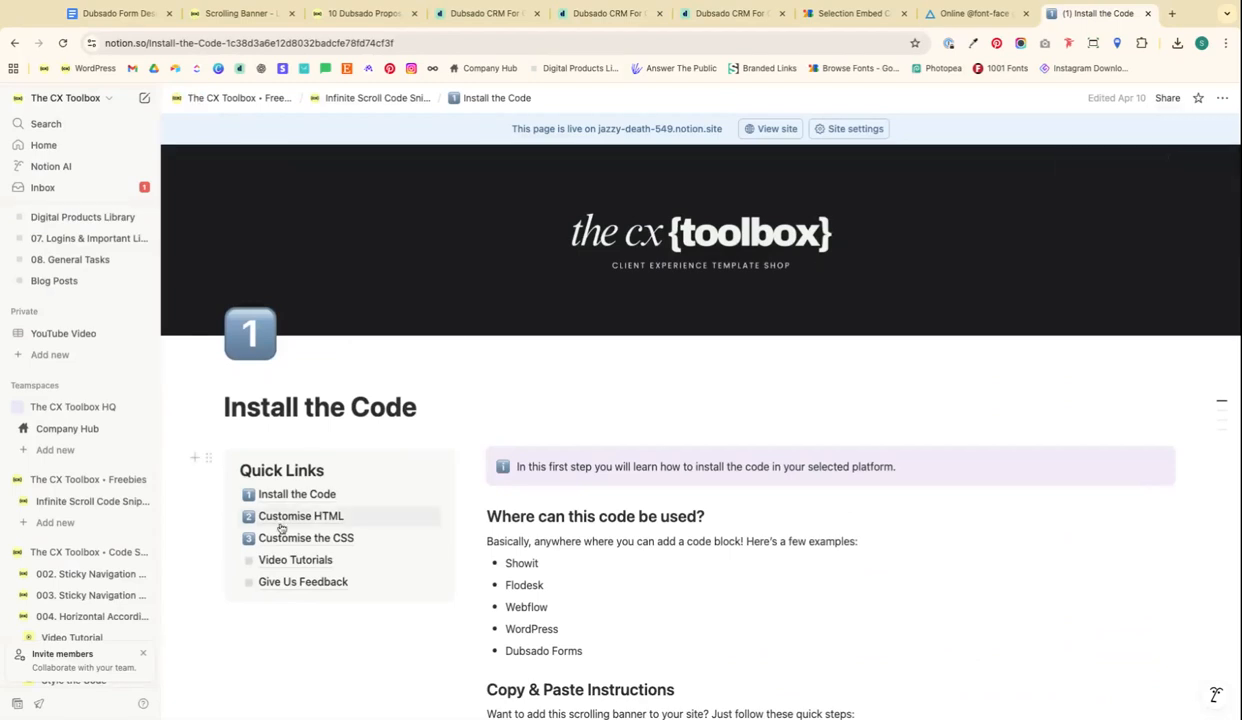
mouse_move(280, 520)
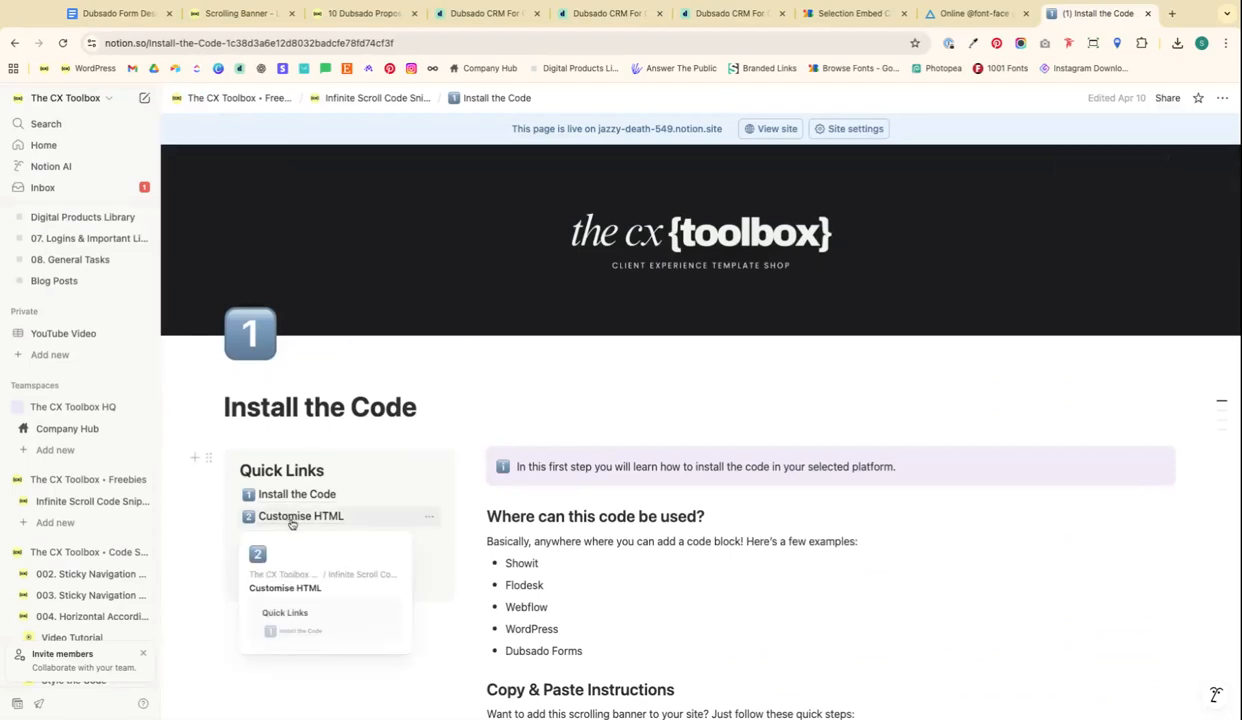
mouse_move(268, 541)
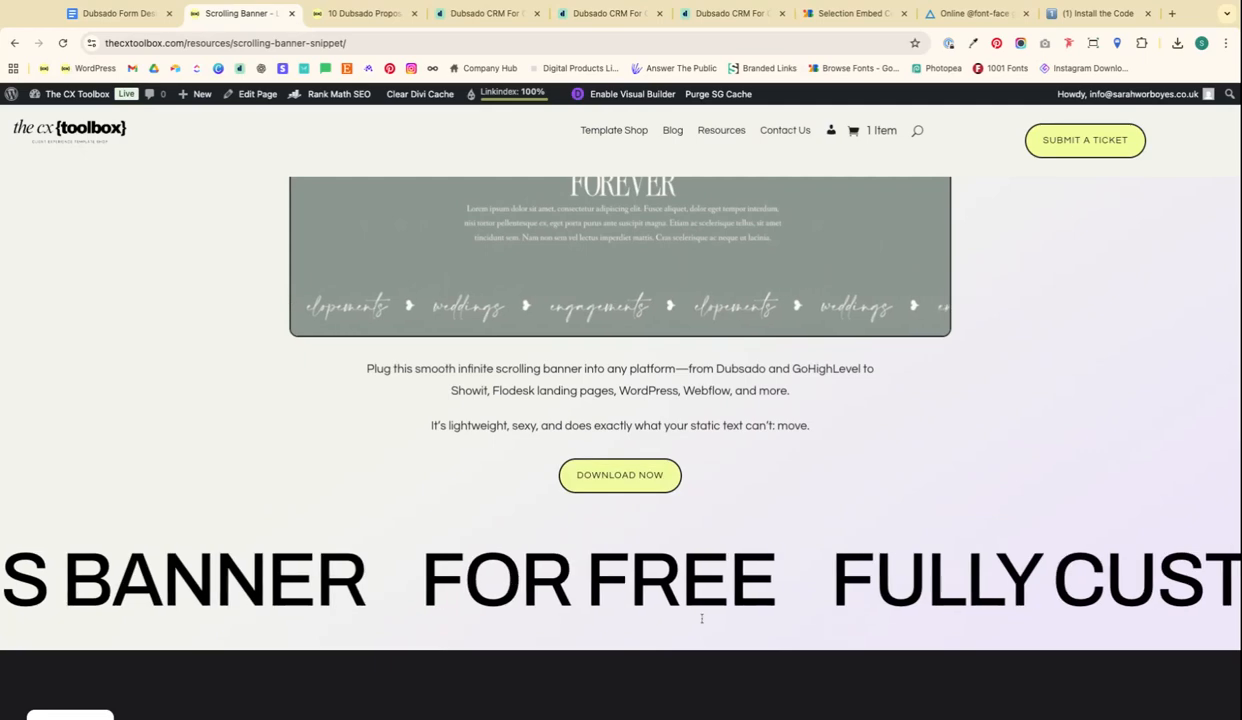
scroll(353, 392, down, 1)
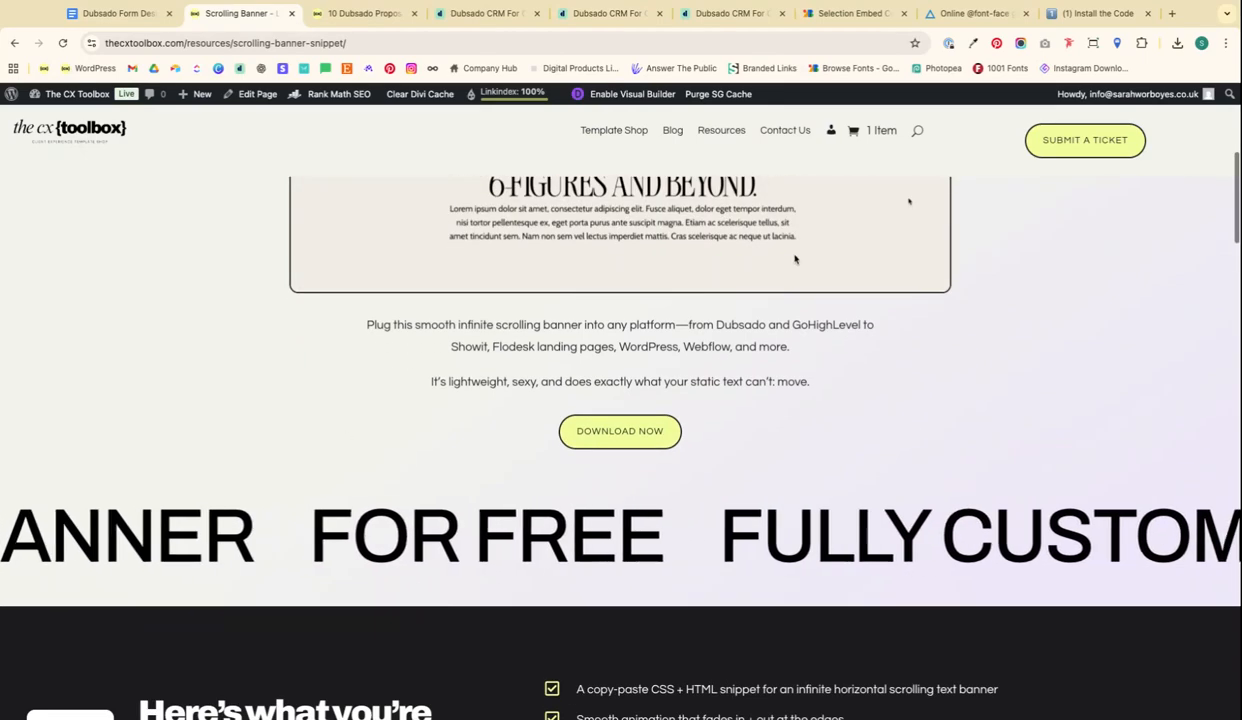
scroll(433, 258, up, 5)
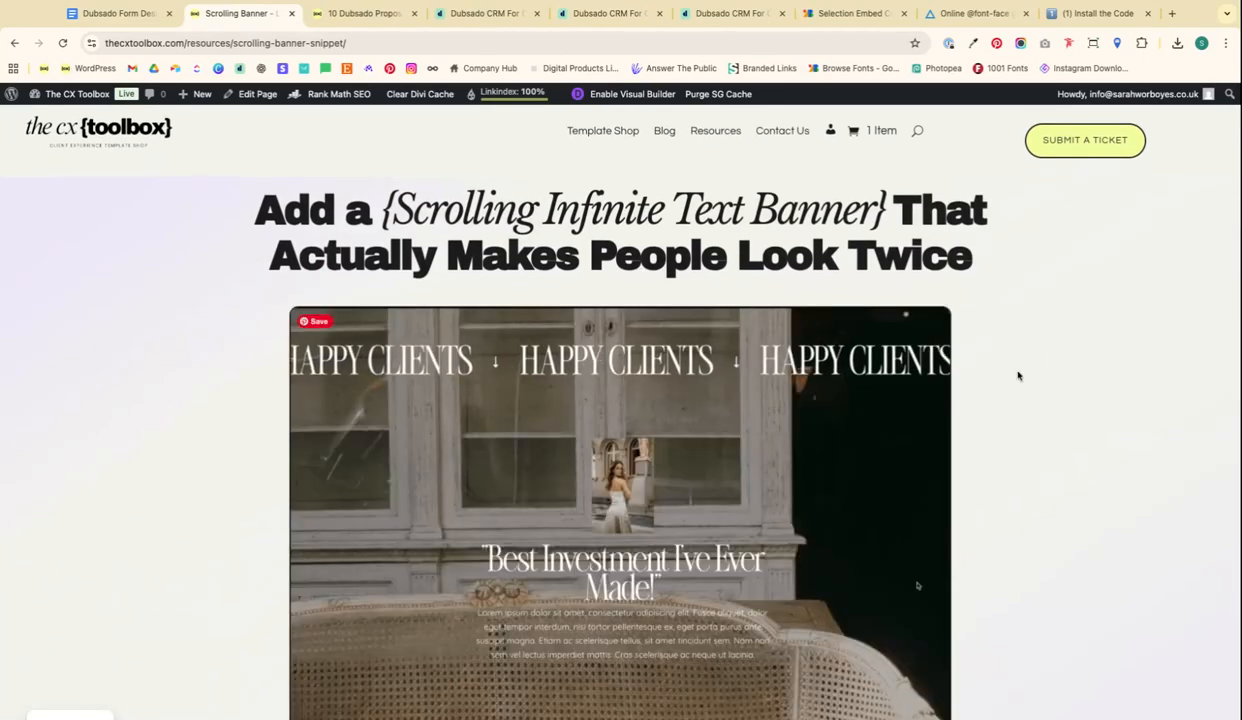
scroll(1055, 407, down, 1)
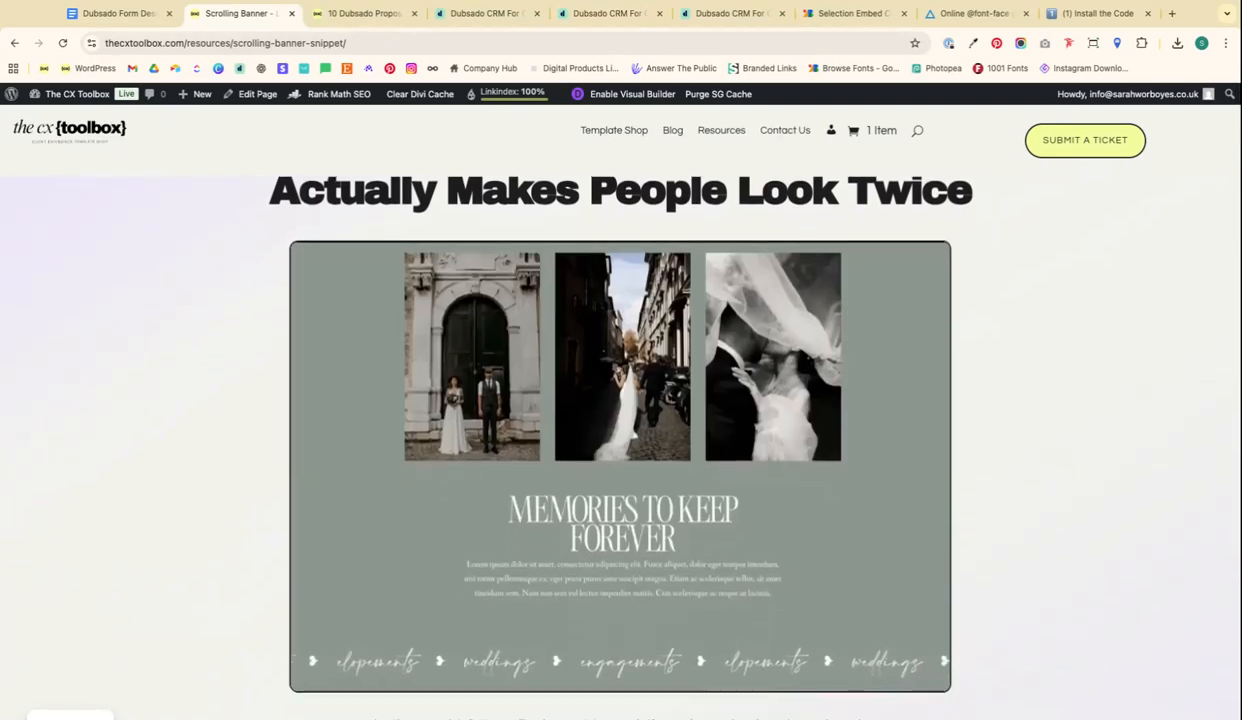
Examine the parallax effect of the header background image in the Studio Zee sample website design proposal
click(486, 14)
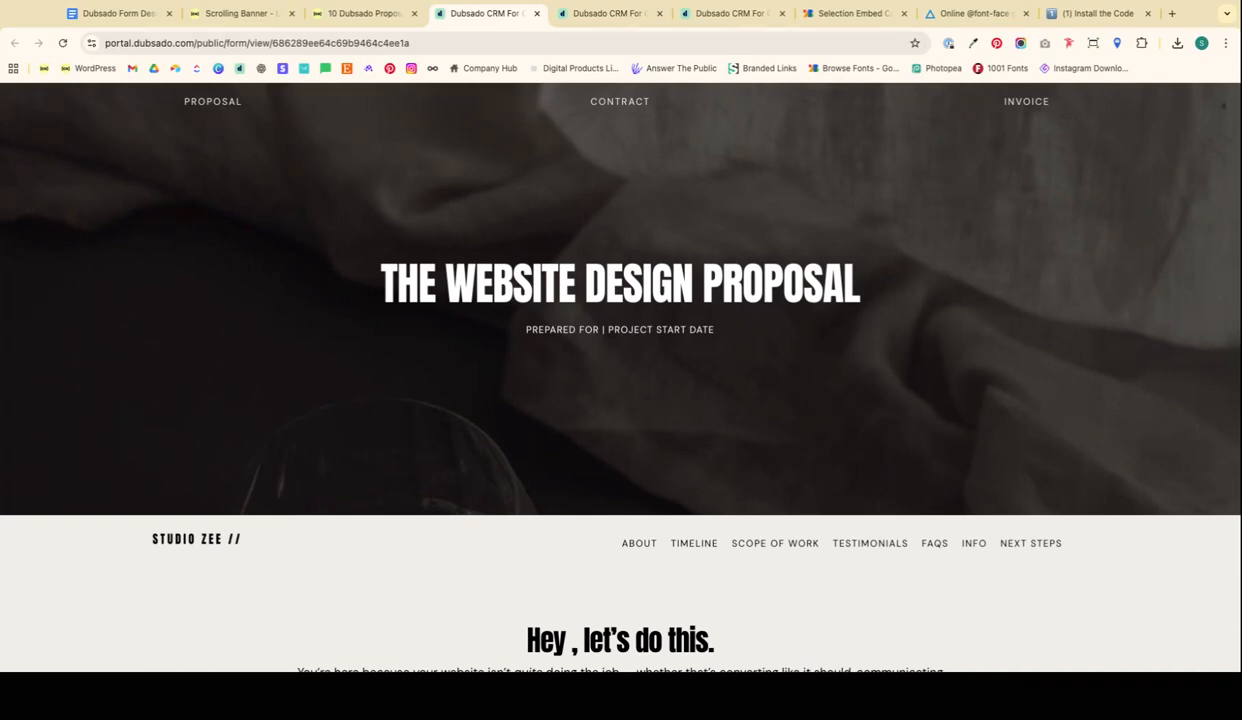
scroll(620, 377, down, 1)
scroll(620, 377, up, 1)
scroll(620, 377, down, 1)
scroll(620, 377, up, 1)
scroll(620, 377, down, 1)
scroll(620, 377, up, 1)
scroll(620, 377, down, 1)
scroll(620, 377, down, 1)
scroll(620, 377, up, 1)
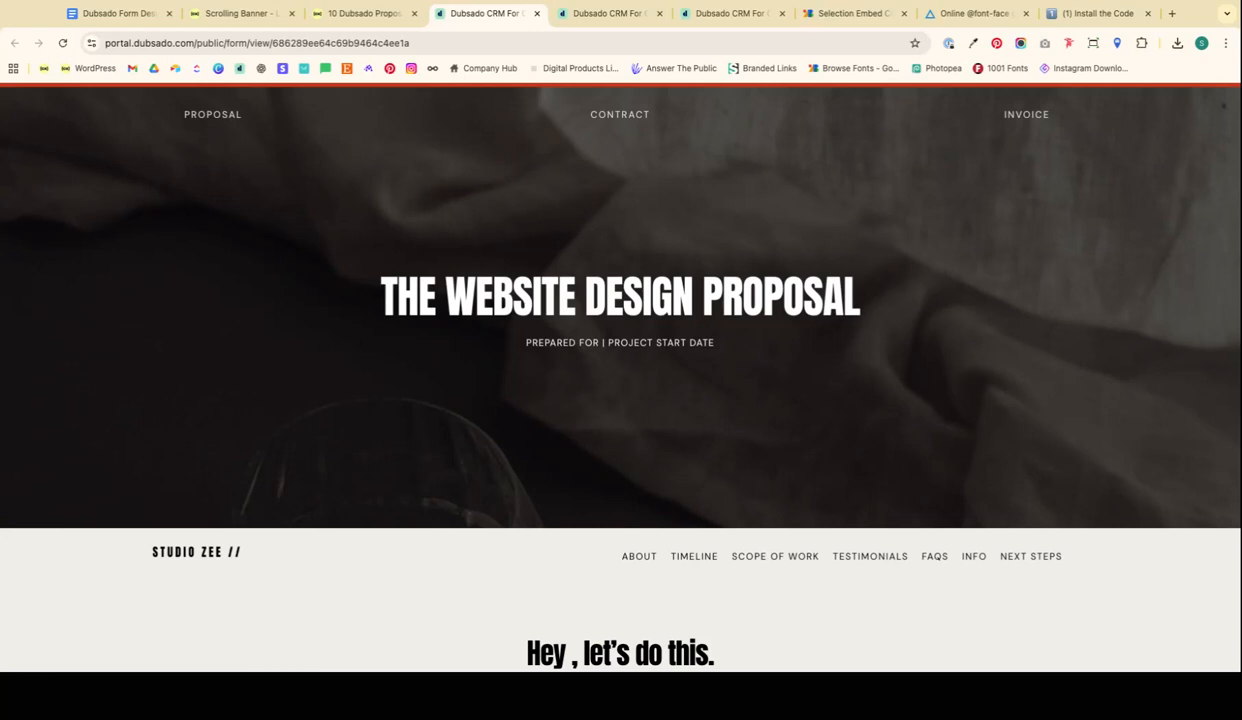
scroll(620, 377, down, 2)
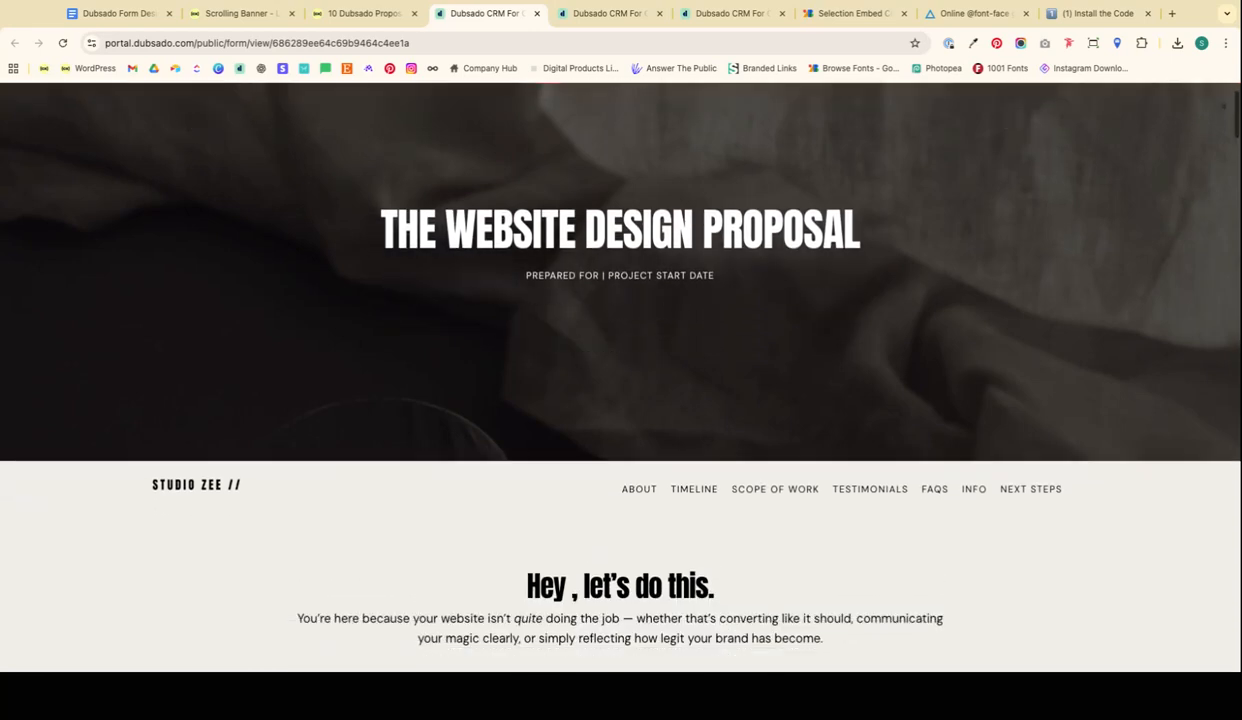
scroll(620, 377, up, 2)
scroll(620, 377, down, 2)
scroll(620, 377, up, 2)
scroll(620, 377, down, 2)
scroll(620, 377, up, 2)
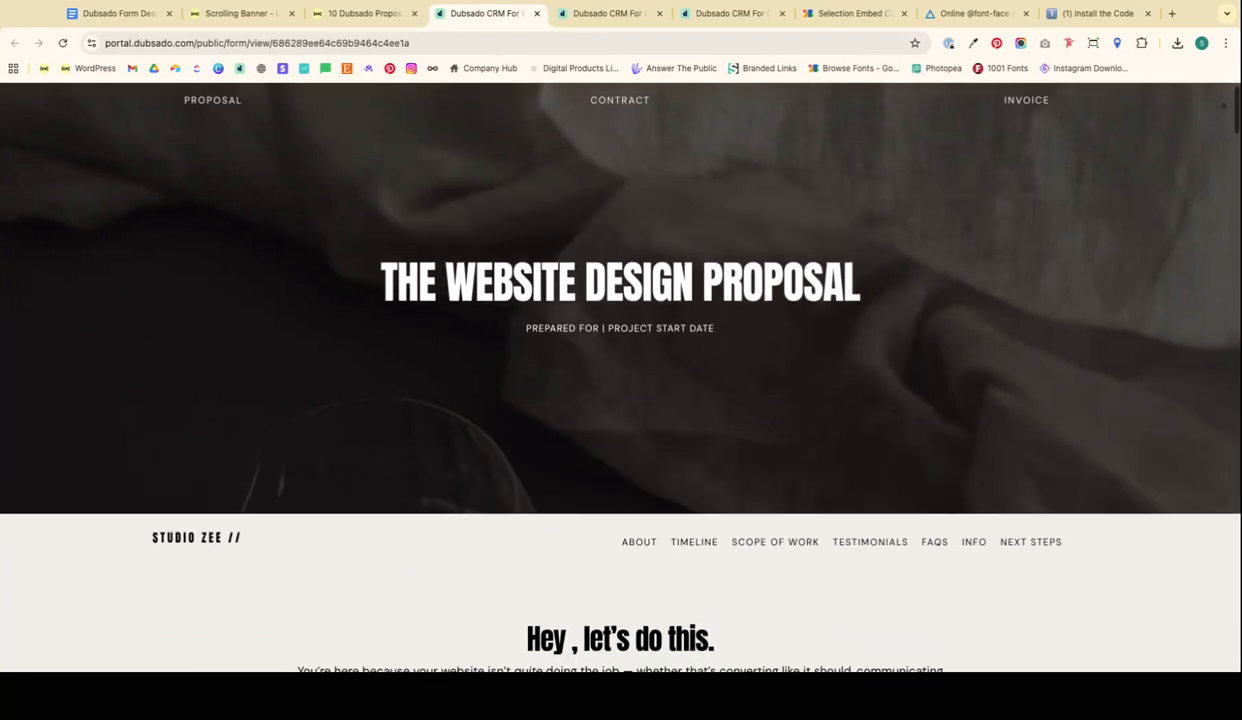
scroll(620, 377, down, 1)
scroll(620, 377, up, 1)
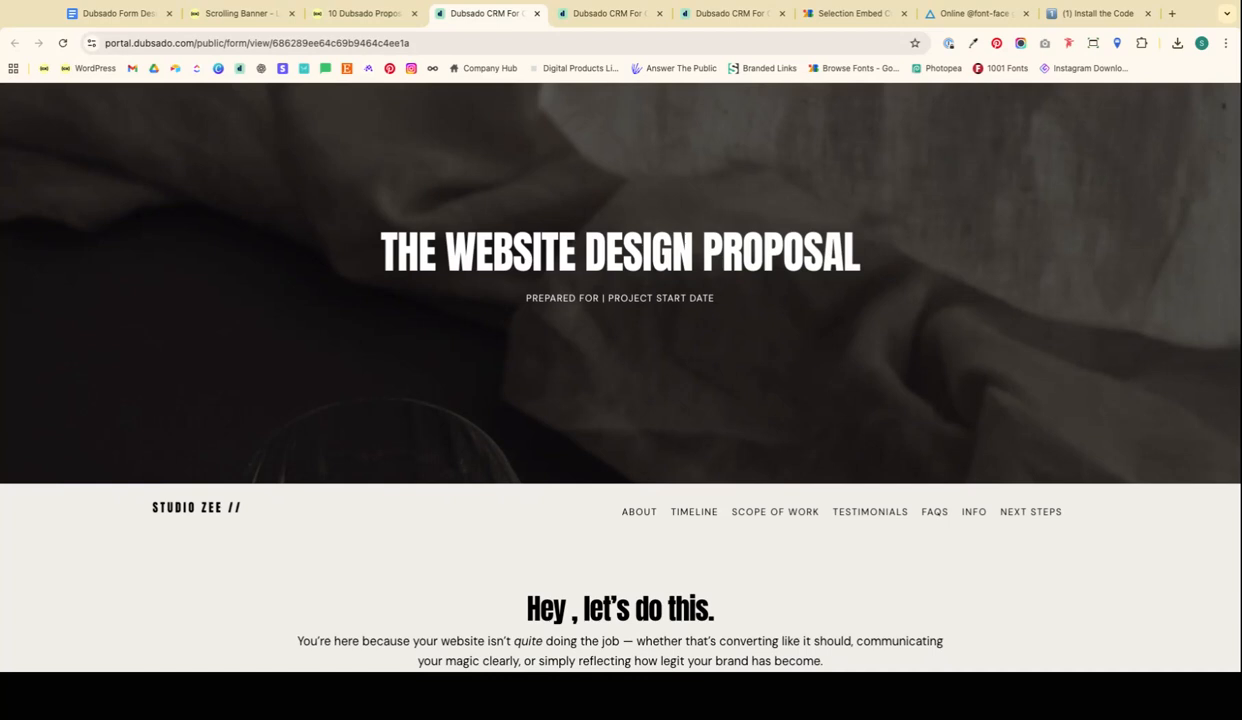
Copy the parallax background image CSS from the CX Toolbox blog post and paste it at the end of the proposal's custom CSS
click(358, 14)
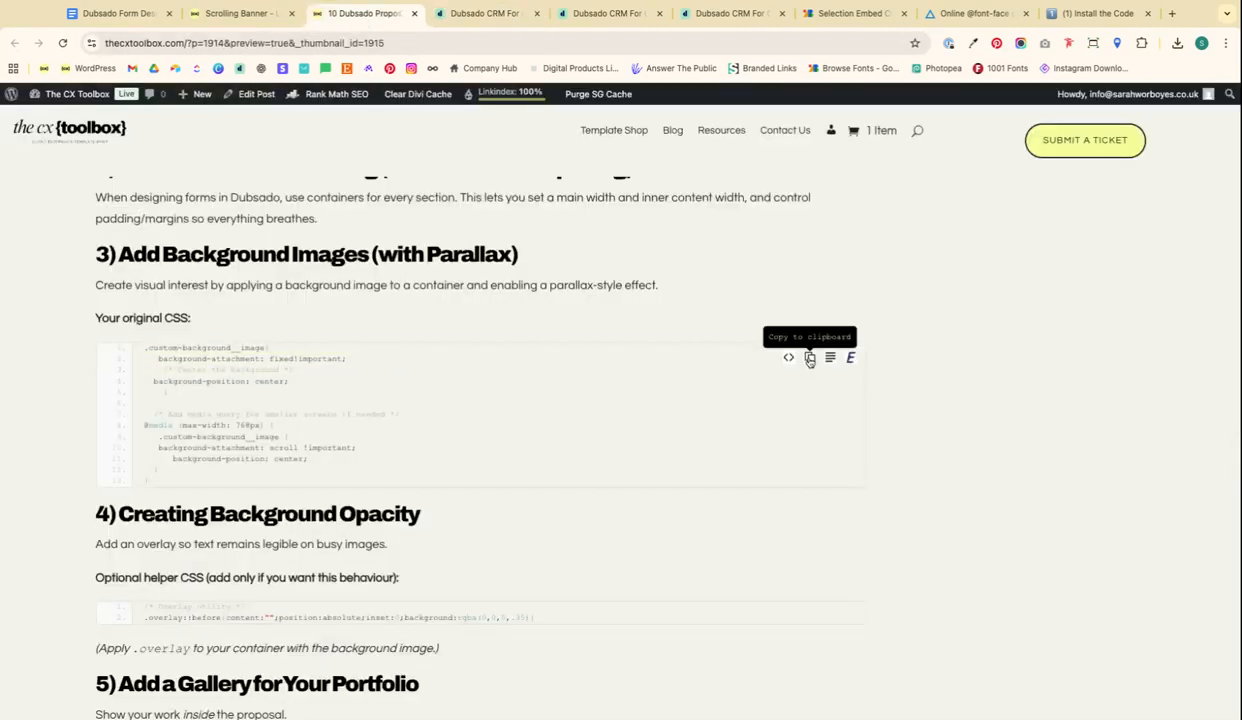
click(605, 13)
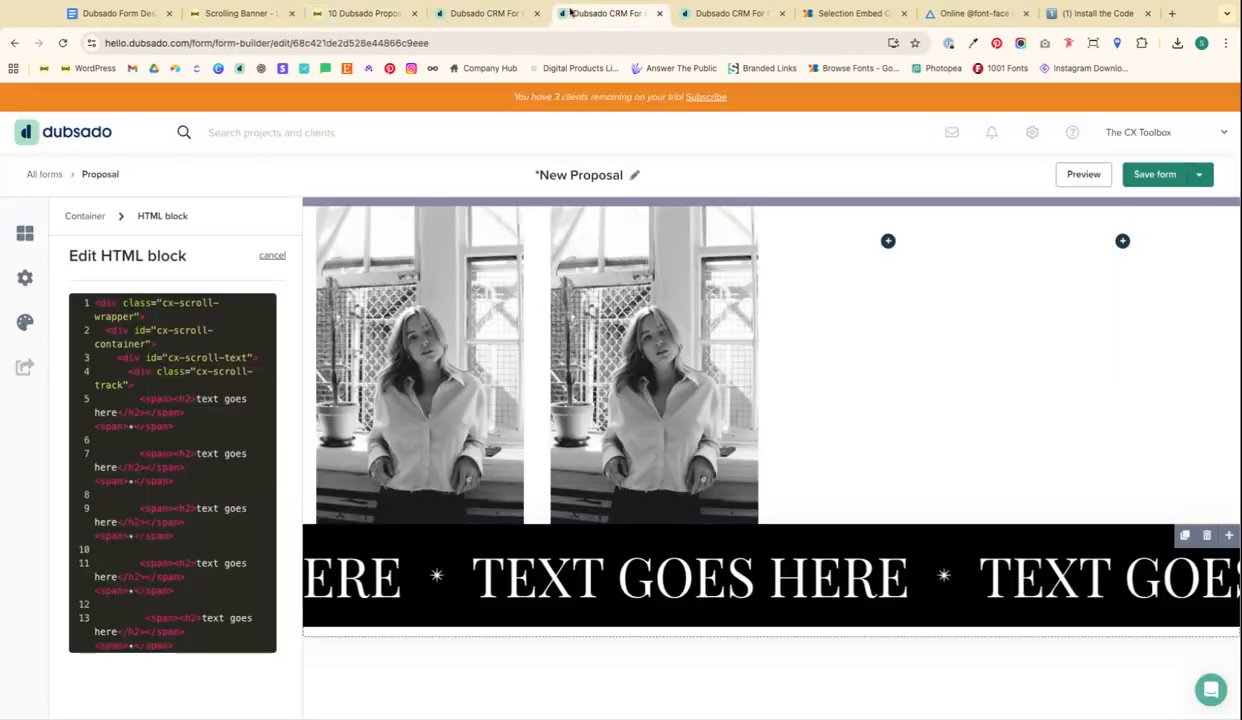
scroll(579, 377, up, 1)
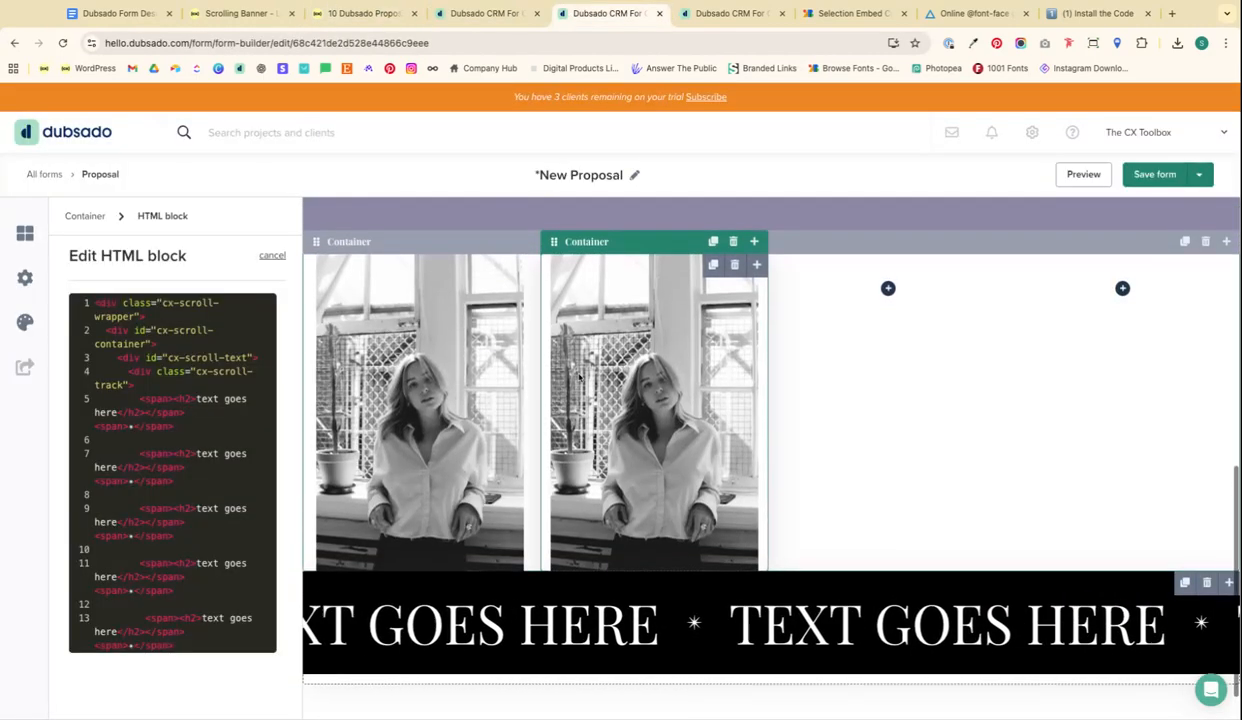
click(25, 321)
scroll(124, 551, down, 1)
click(104, 664)
scroll(145, 600, down, 15)
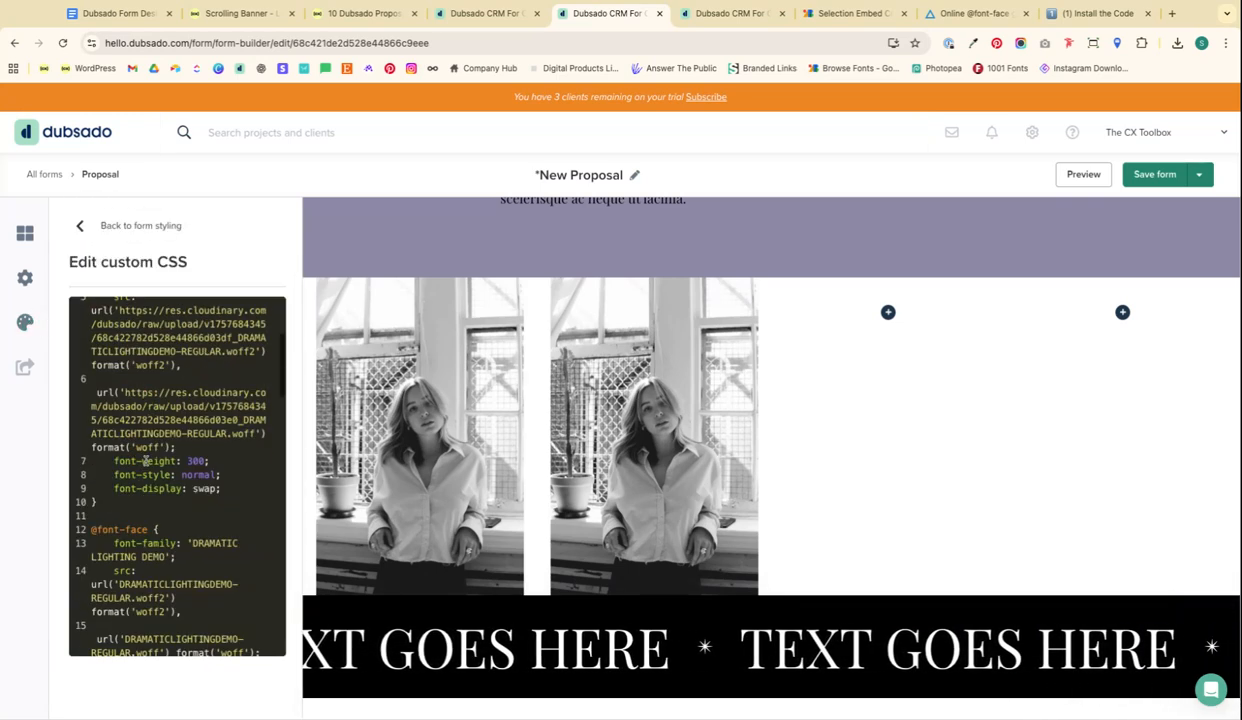
click(145, 638)
key(Return)
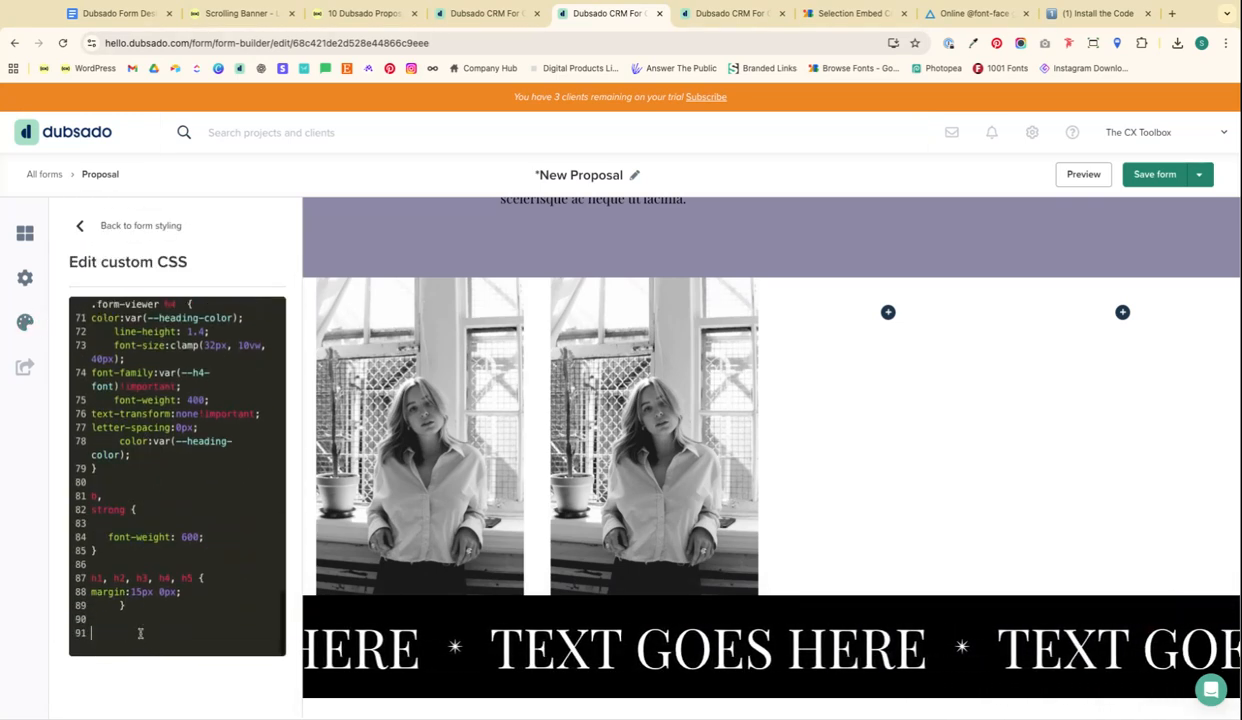
key(ctrl+v)
scroll(1095, 421, down, 1)
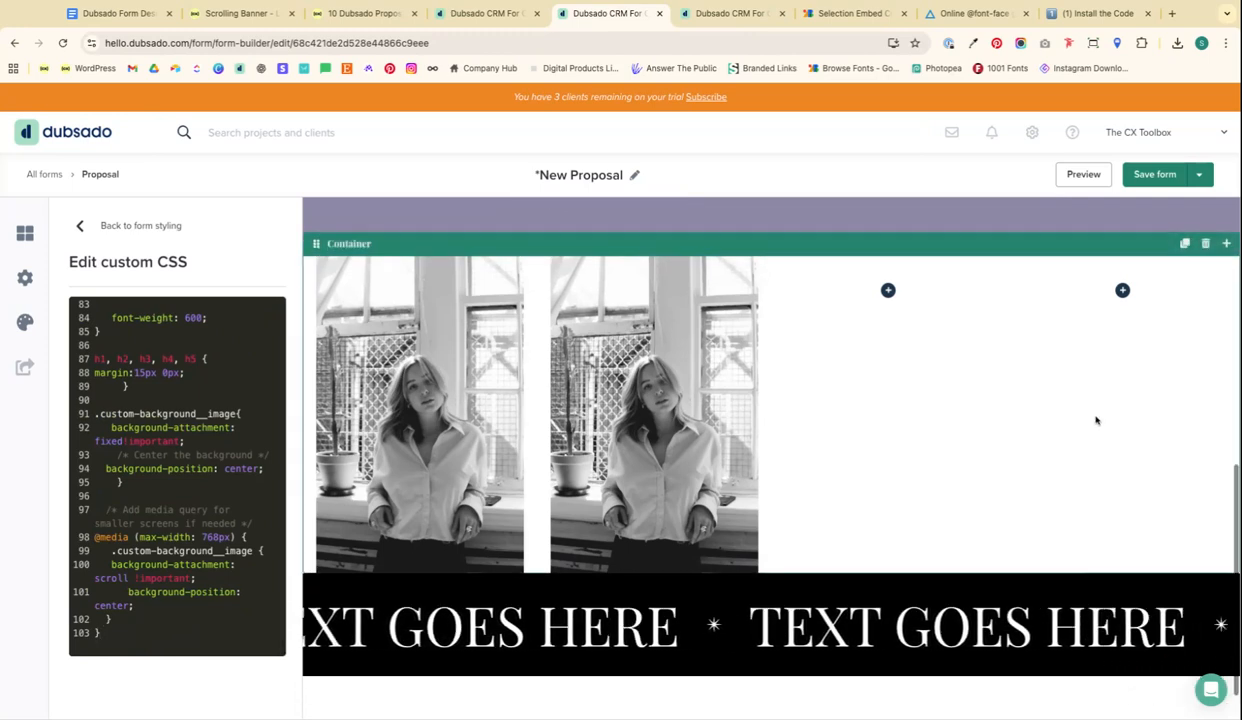
Replace the purple text container's background color with the black-and-white portrait from the image library as background image, and save the form
click(1226, 243)
scroll(1076, 246, up, 4)
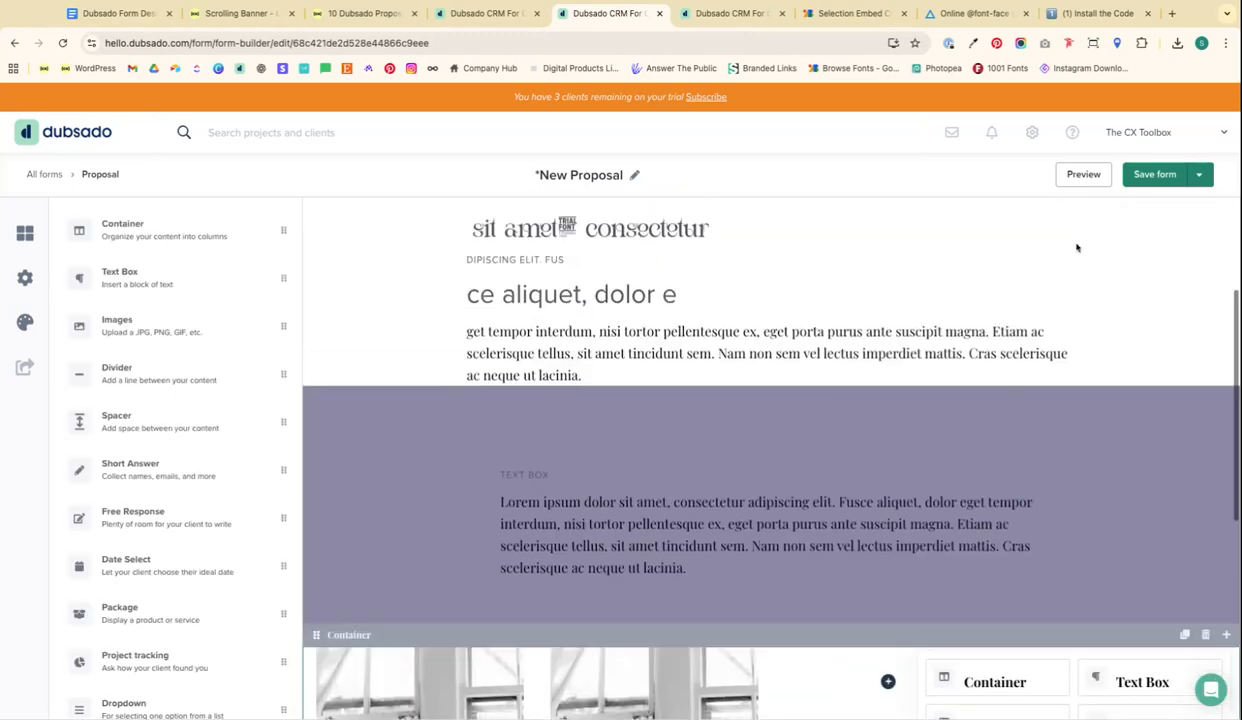
click(585, 374)
scroll(145, 560, down, 2)
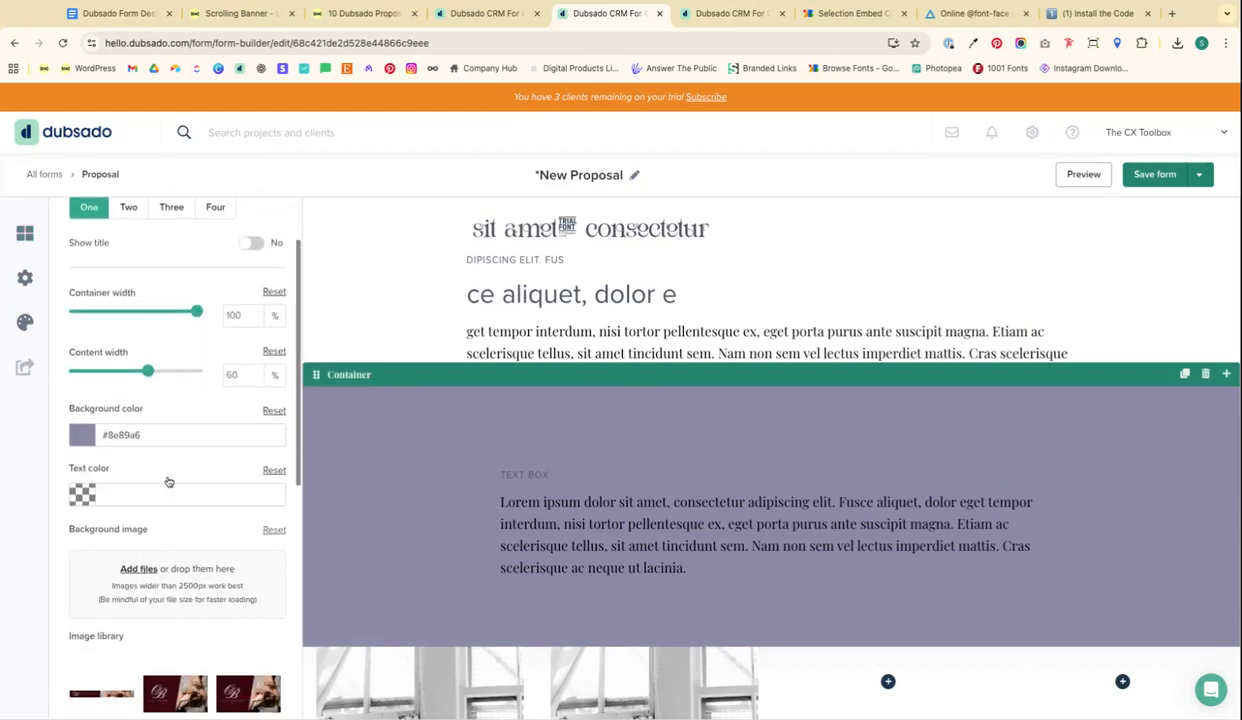
click(273, 410)
scroll(197, 513, down, 5)
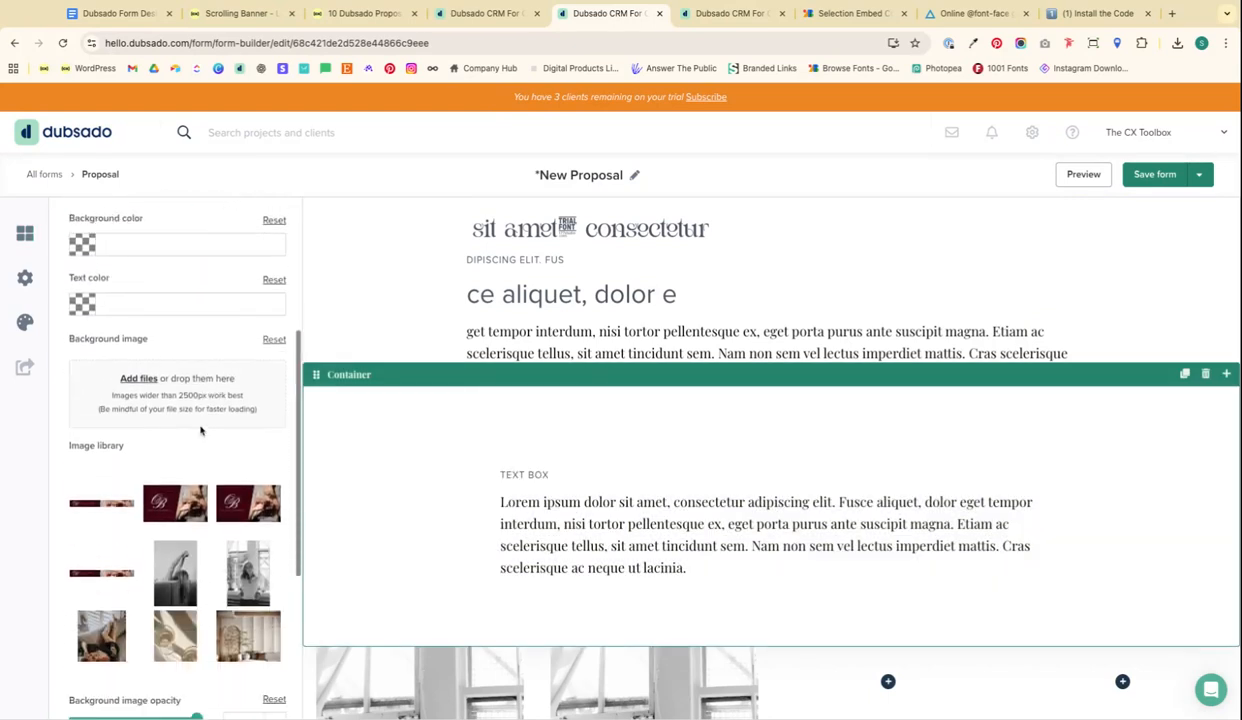
click(251, 536)
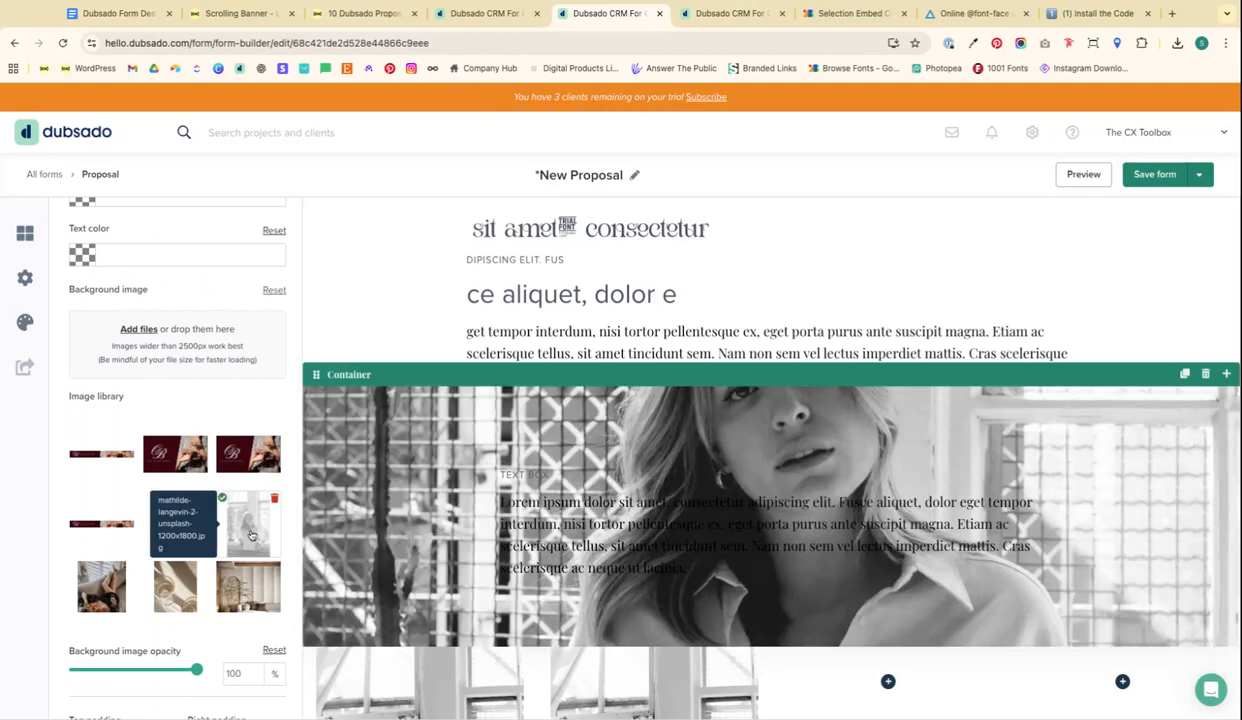
click(1155, 176)
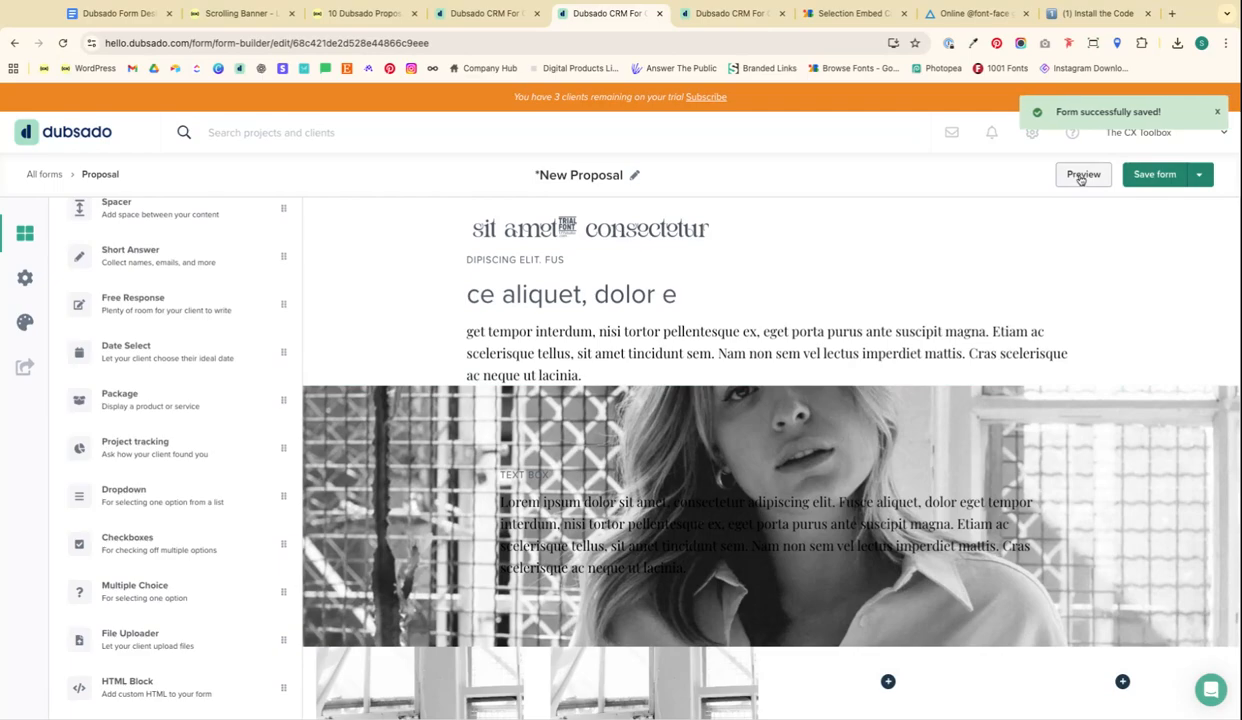
Preview the proposal and examine how the text container's background image behaves while the page scrolls
click(1082, 175)
scroll(622, 418, down, 4)
scroll(622, 418, up, 1)
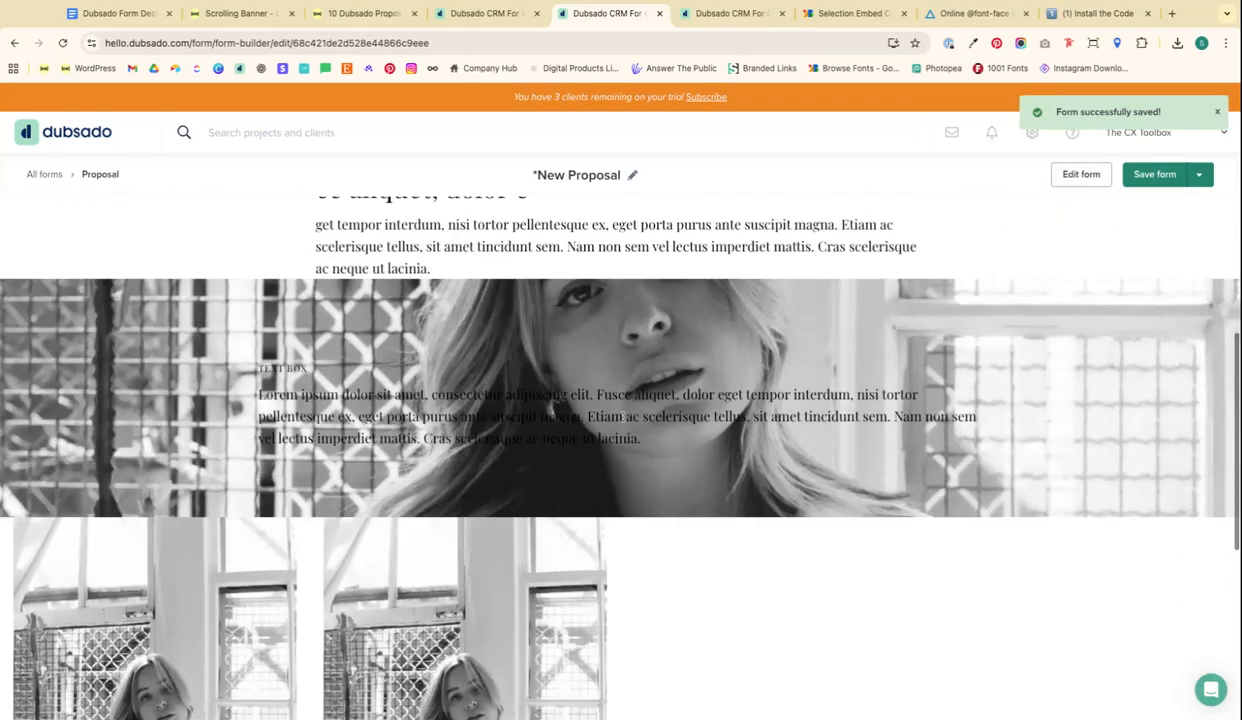
scroll(622, 418, up, 1)
scroll(622, 418, down, 2)
scroll(627, 380, up, 2)
scroll(632, 338, down, 2)
scroll(632, 338, up, 2)
scroll(580, 350, down, 2)
scroll(520, 362, up, 2)
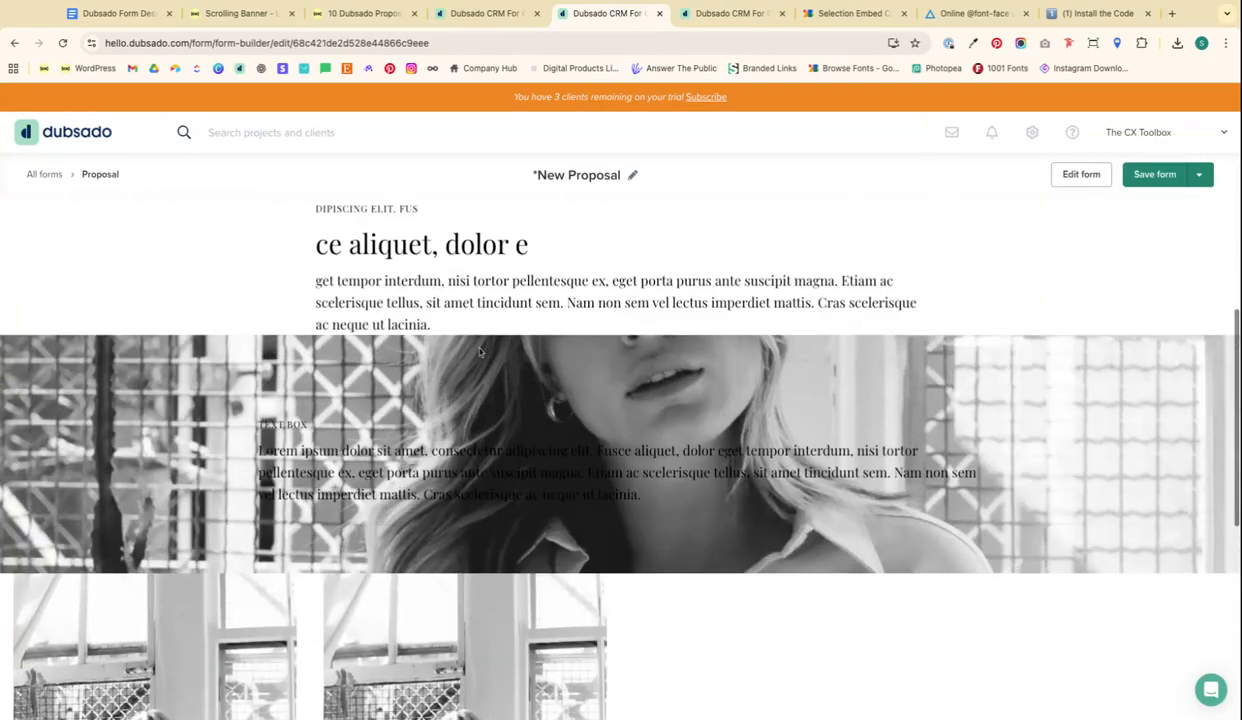
scroll(598, 393, down, 2)
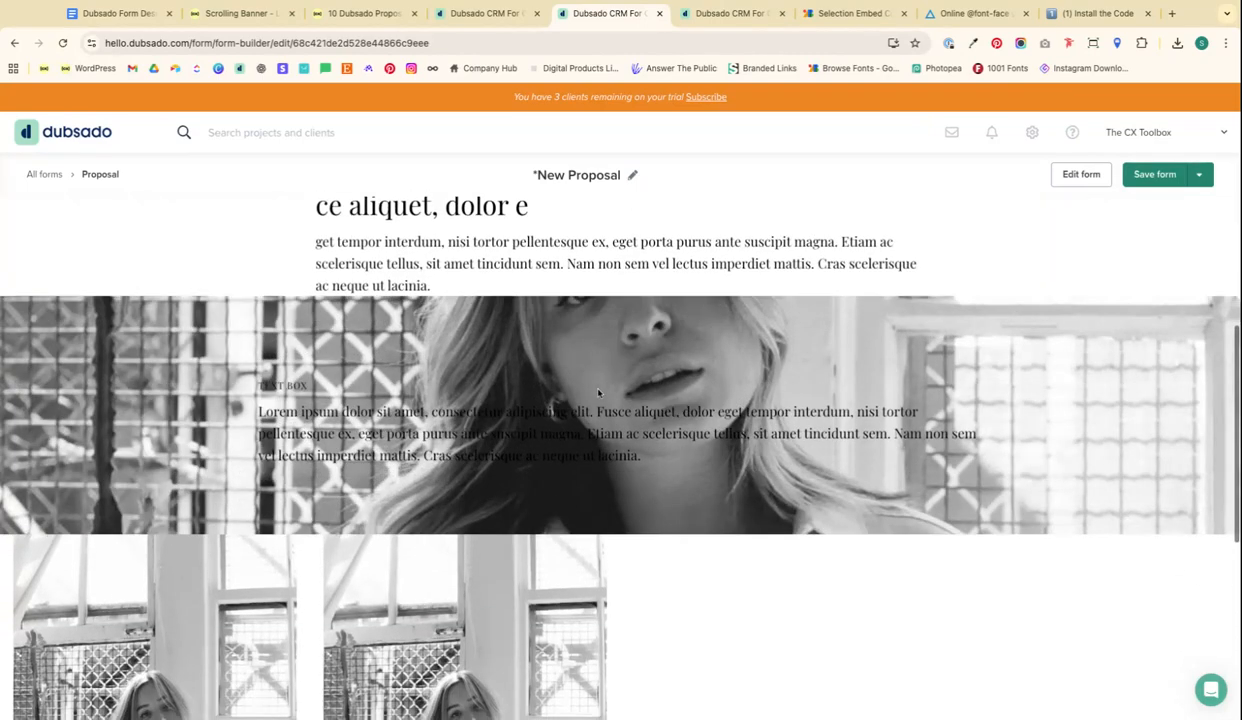
scroll(630, 338, down, 1)
scroll(630, 338, up, 1)
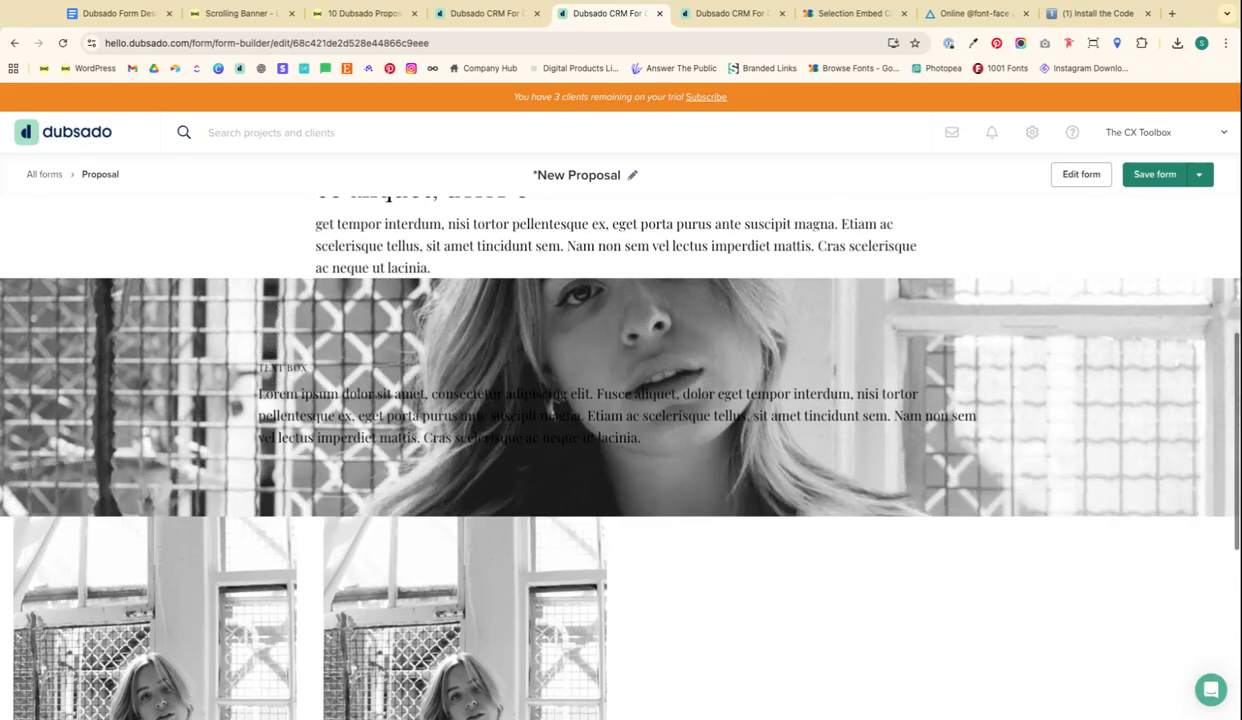
Give the text container with the portrait background a #050505 background color and reduce its background image opacity to 60%
scroll(706, 370, down, 1)
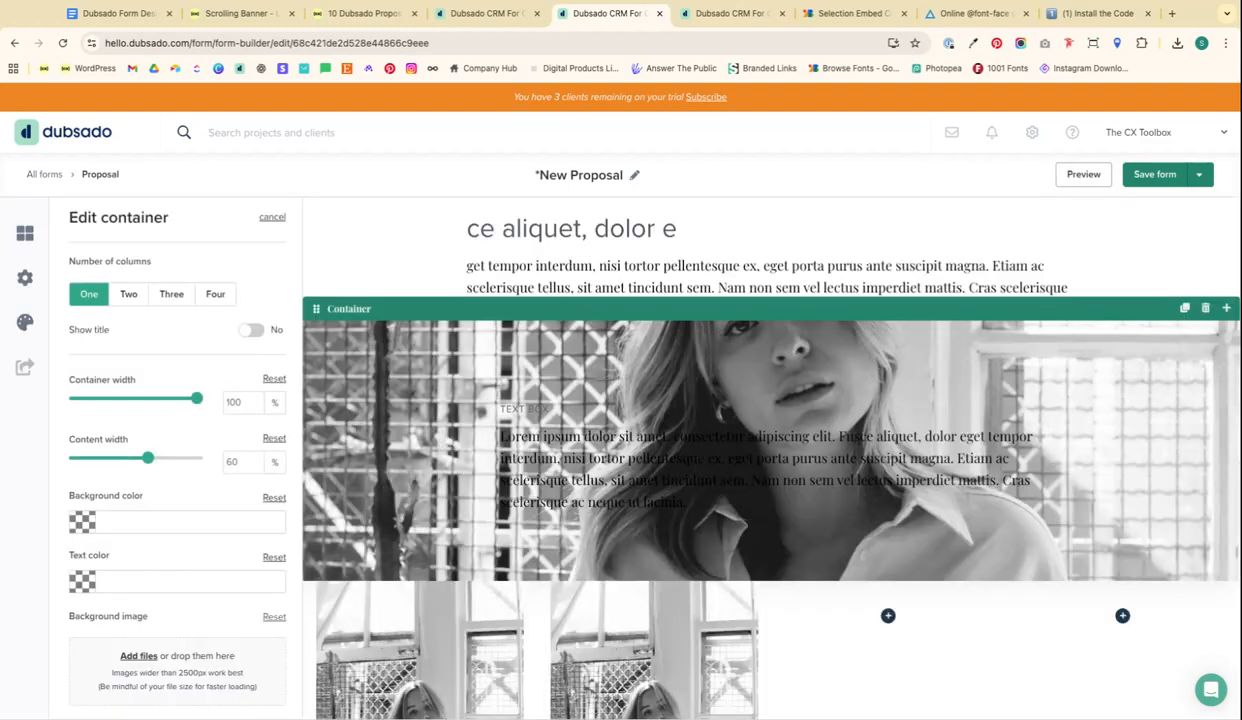
scroll(615, 274, down, 1)
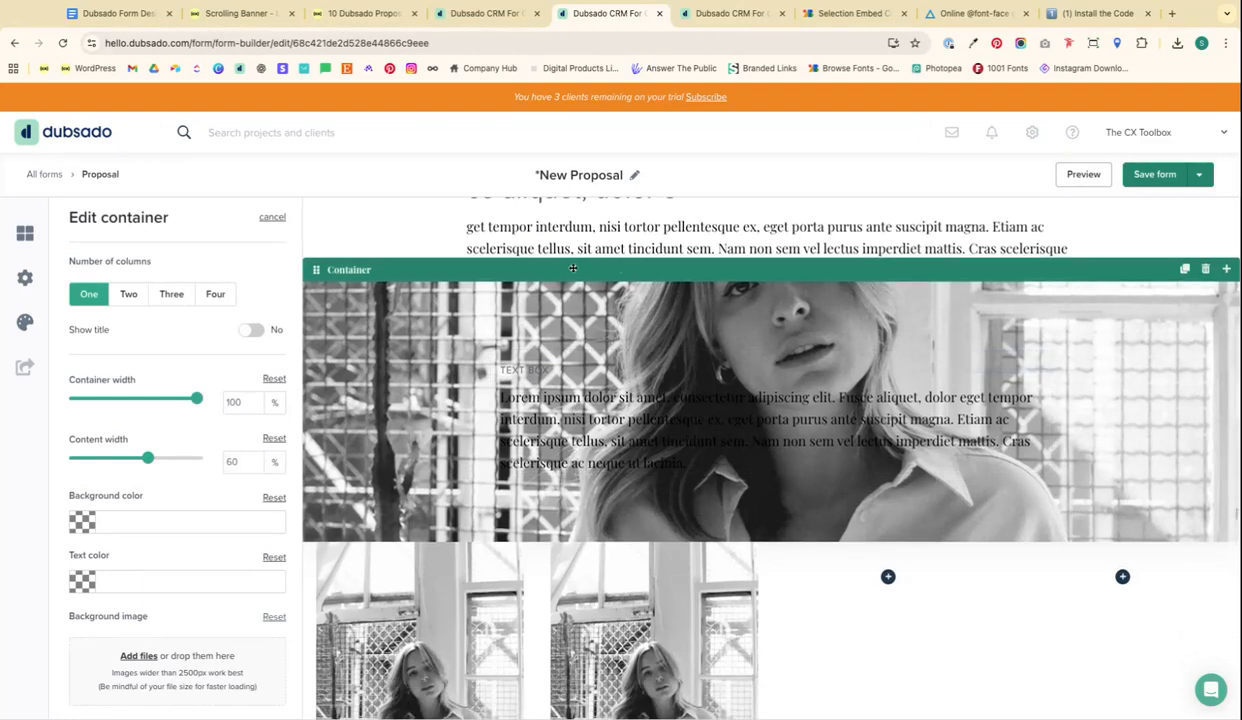
scroll(120, 420, down, 2)
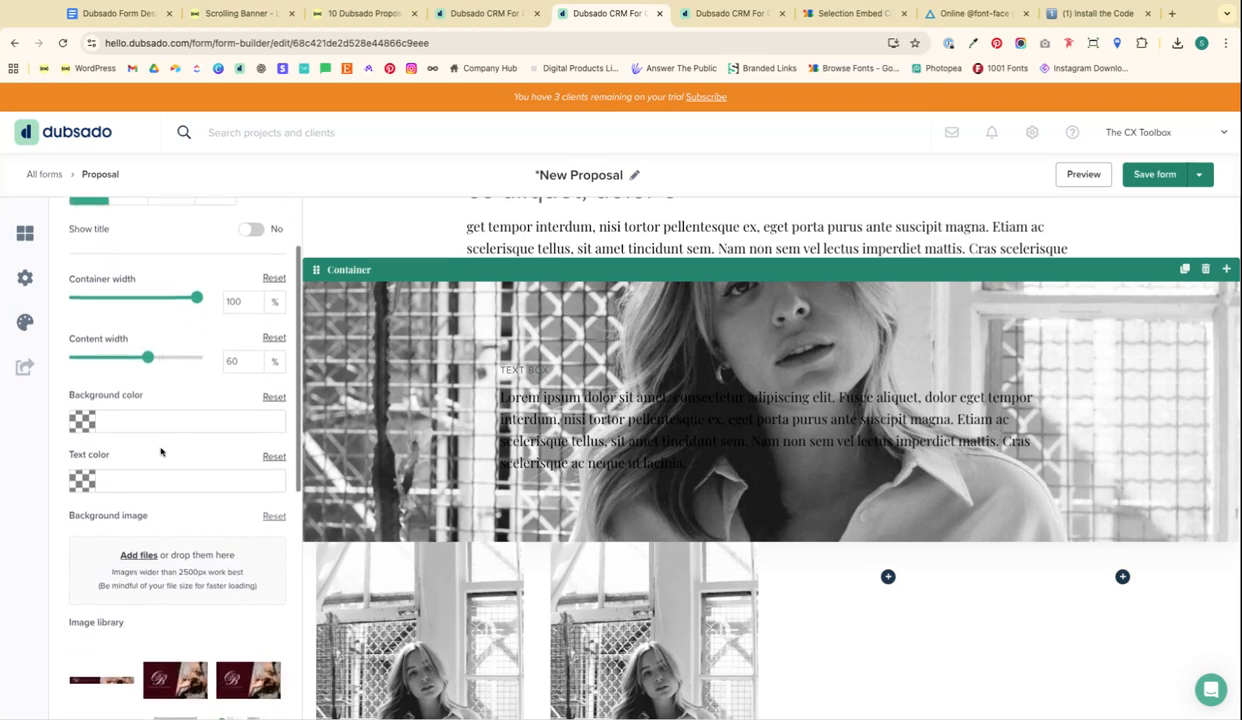
click(116, 421)
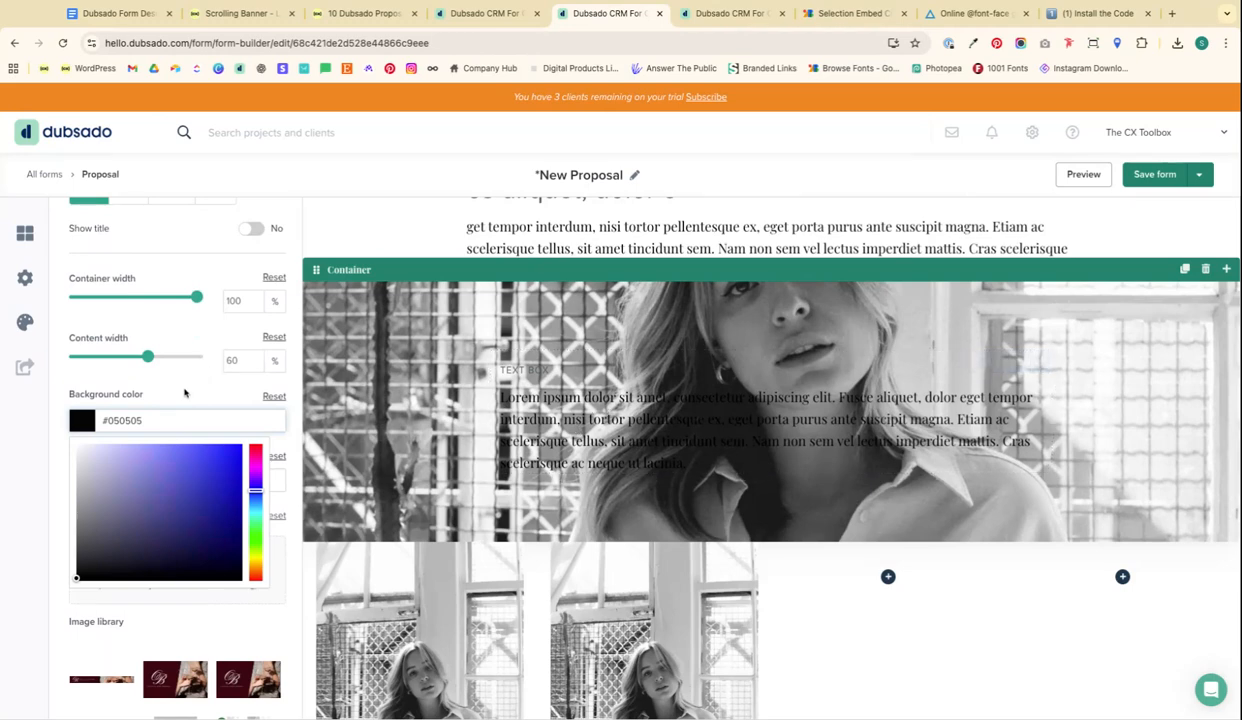
scroll(184, 393, down, 5)
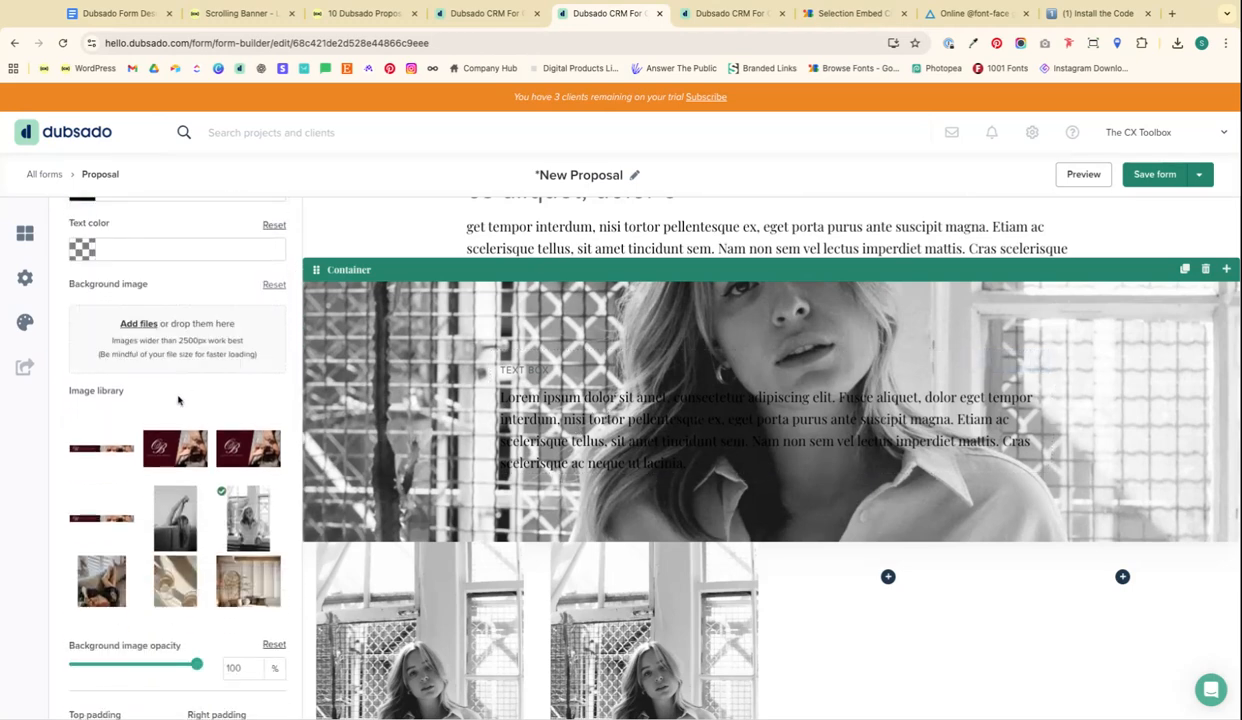
scroll(178, 399, down, 3)
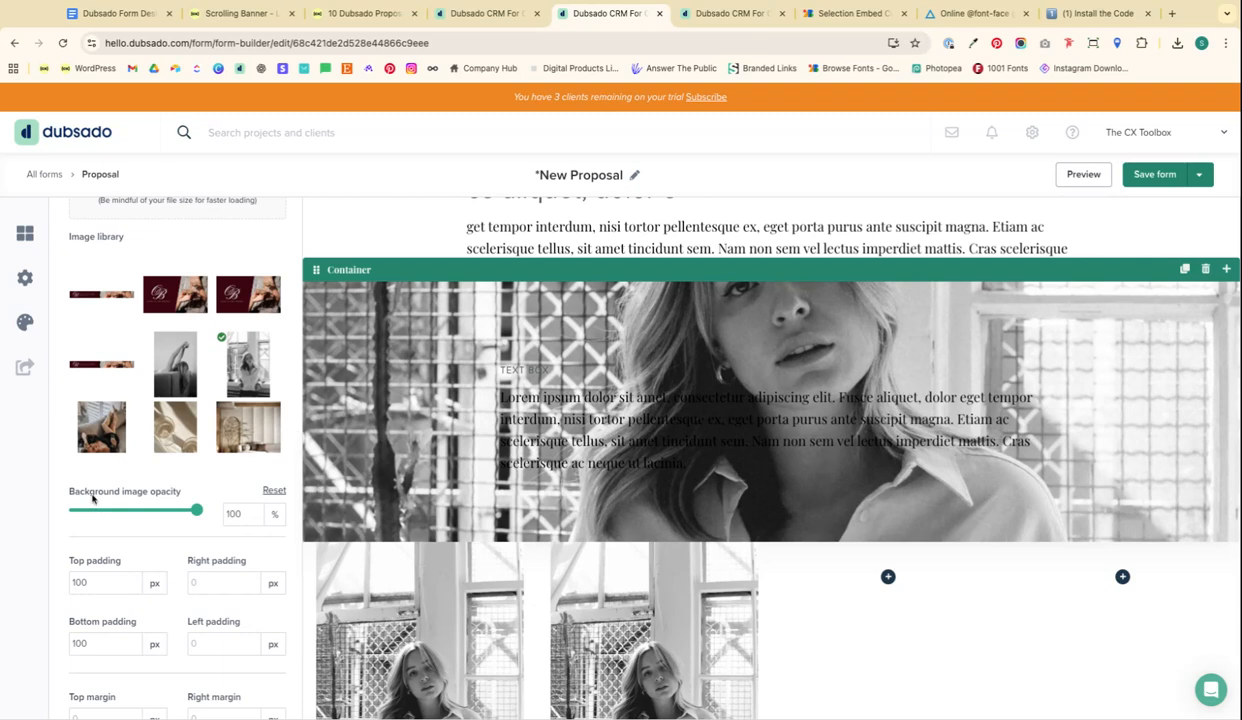
drag(198, 511, 148, 511)
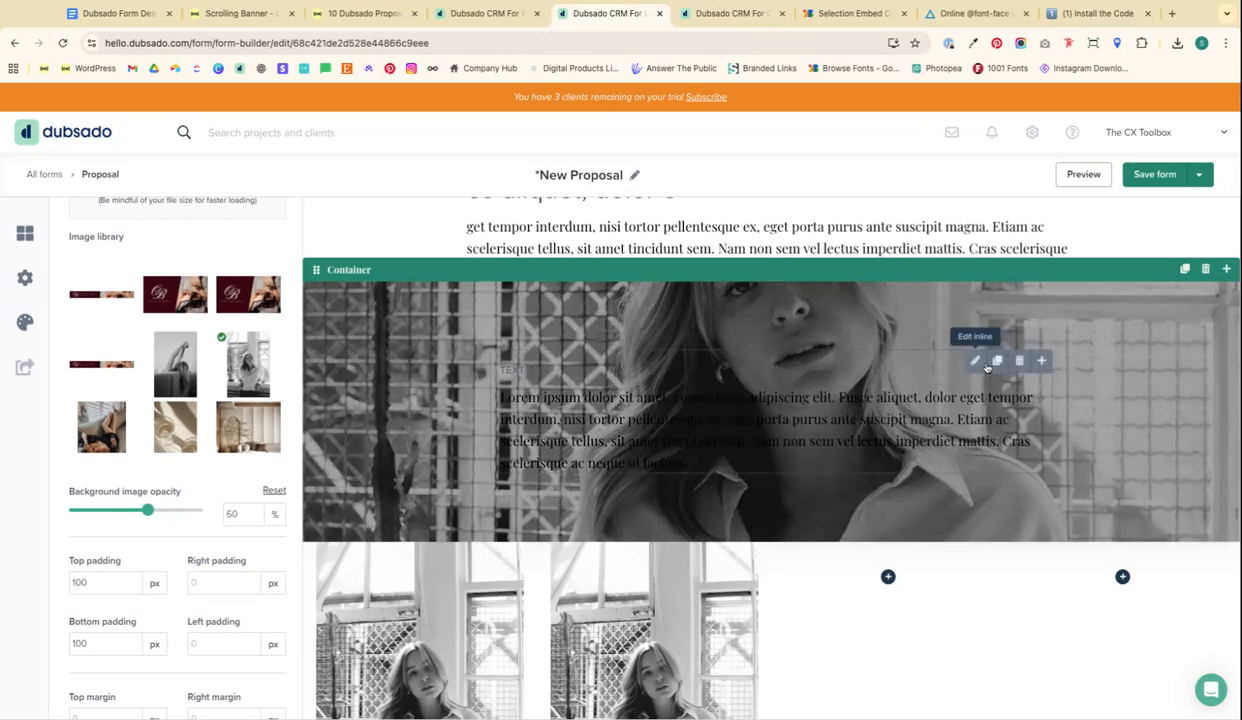
Make all text in the portrait container's text box white and centered, and save the text box
click(975, 362)
mouse_move(706, 463)
mouse_down()
mouse_move(626, 441)
mouse_move(525, 370)
mouse_up()
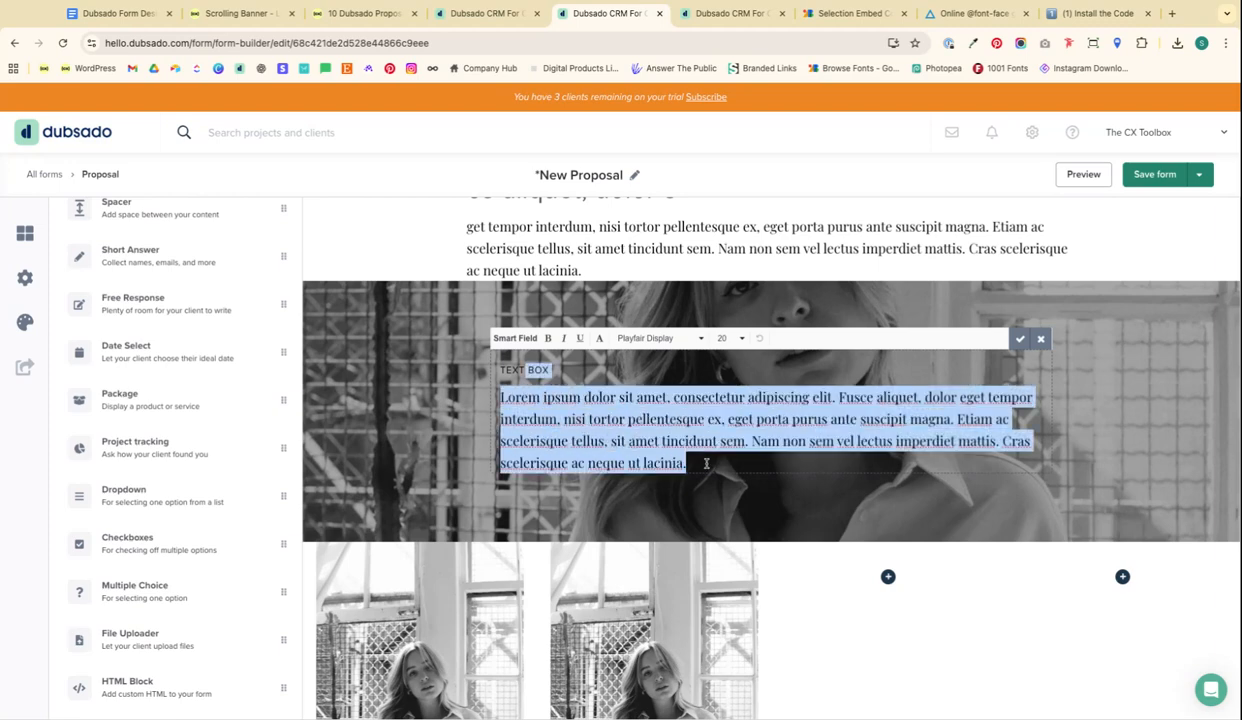
click(600, 341)
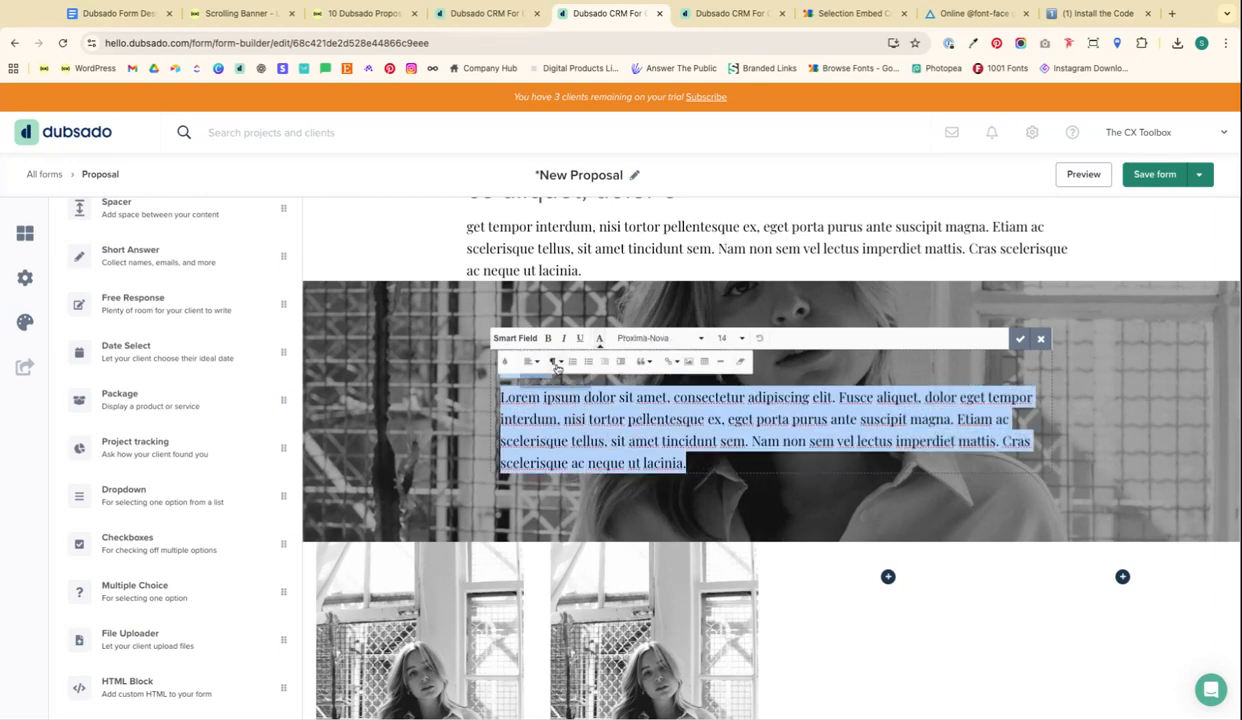
click(506, 363)
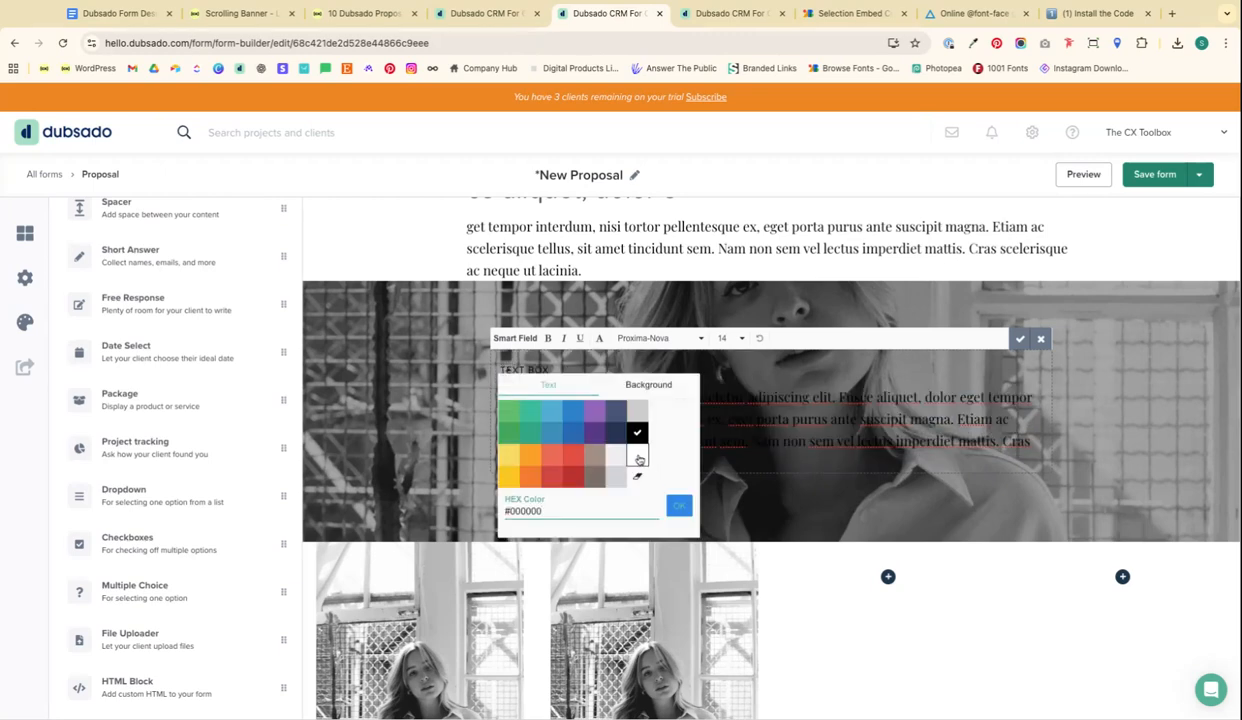
click(637, 458)
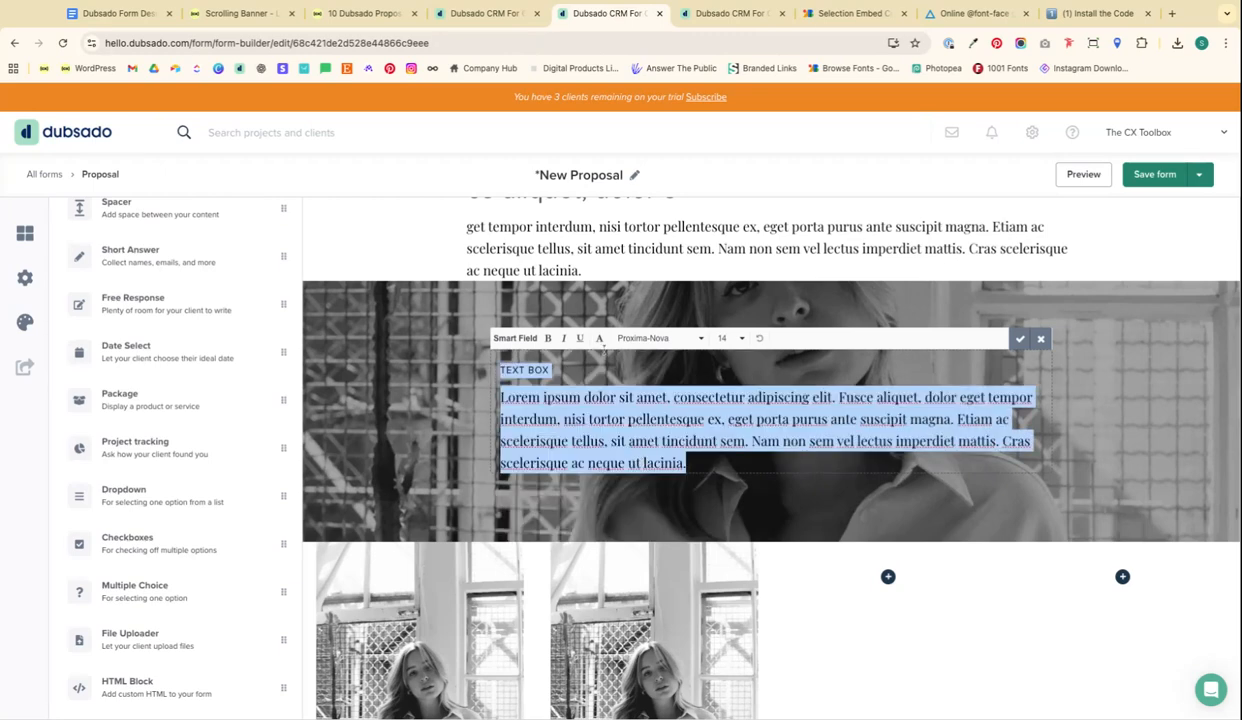
click(599, 339)
click(541, 404)
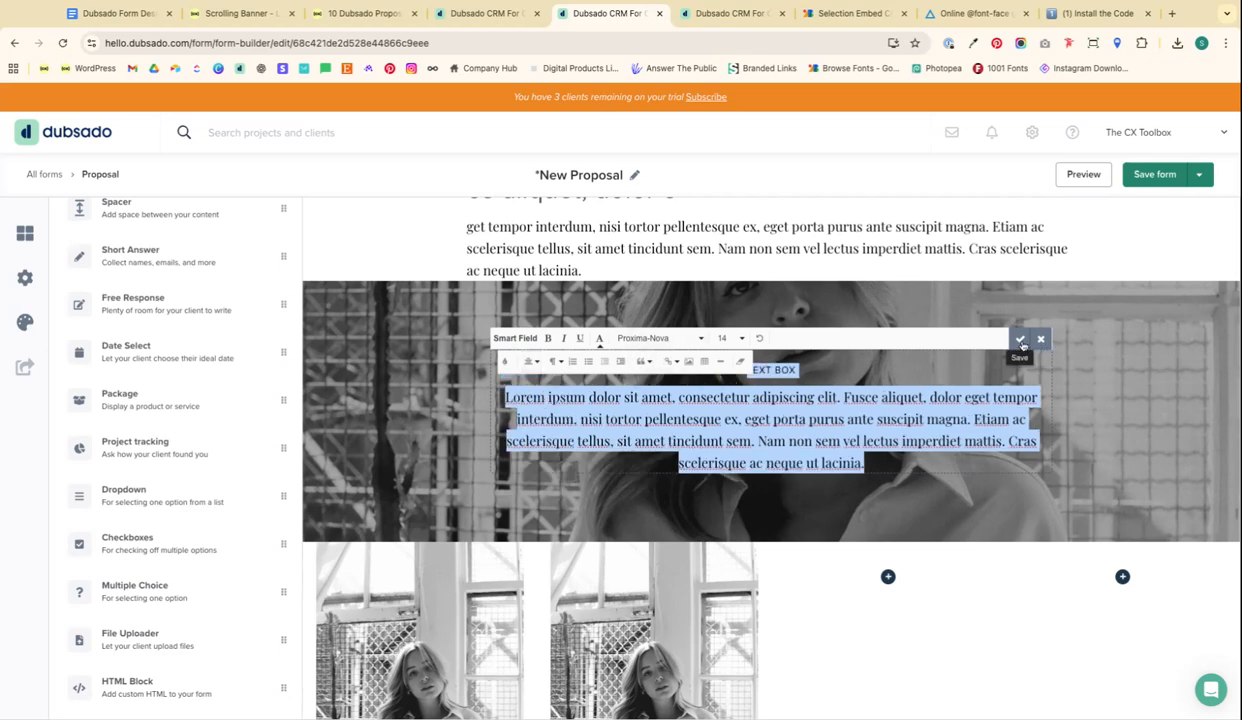
click(1019, 339)
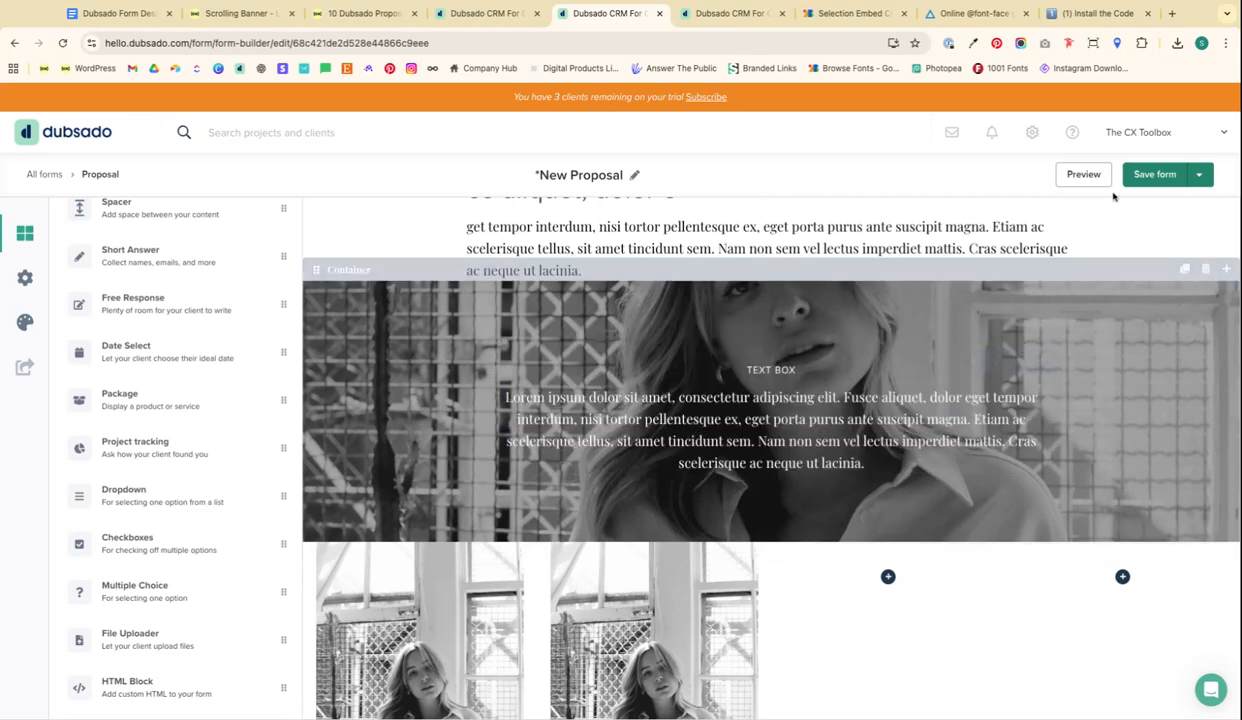
Preview the proposal to check the darkened portrait container with its white text, and return to editing
click(1084, 175)
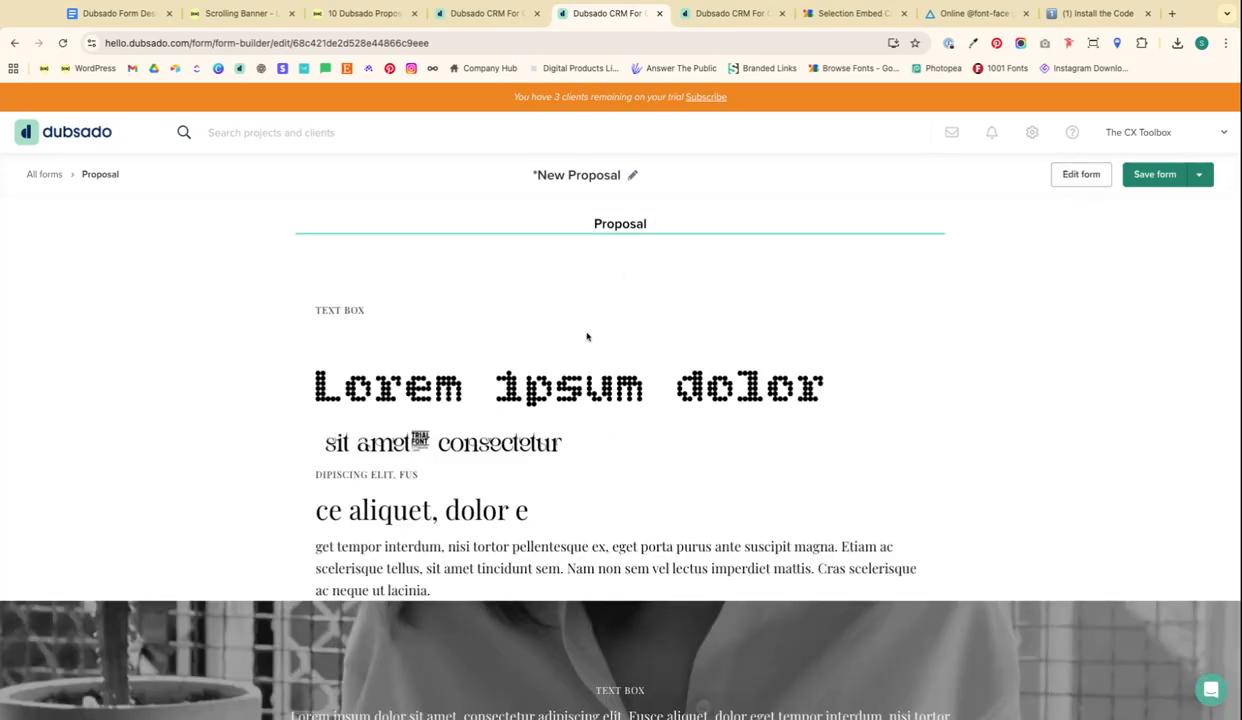
scroll(586, 448, down, 2)
scroll(591, 407, up, 1)
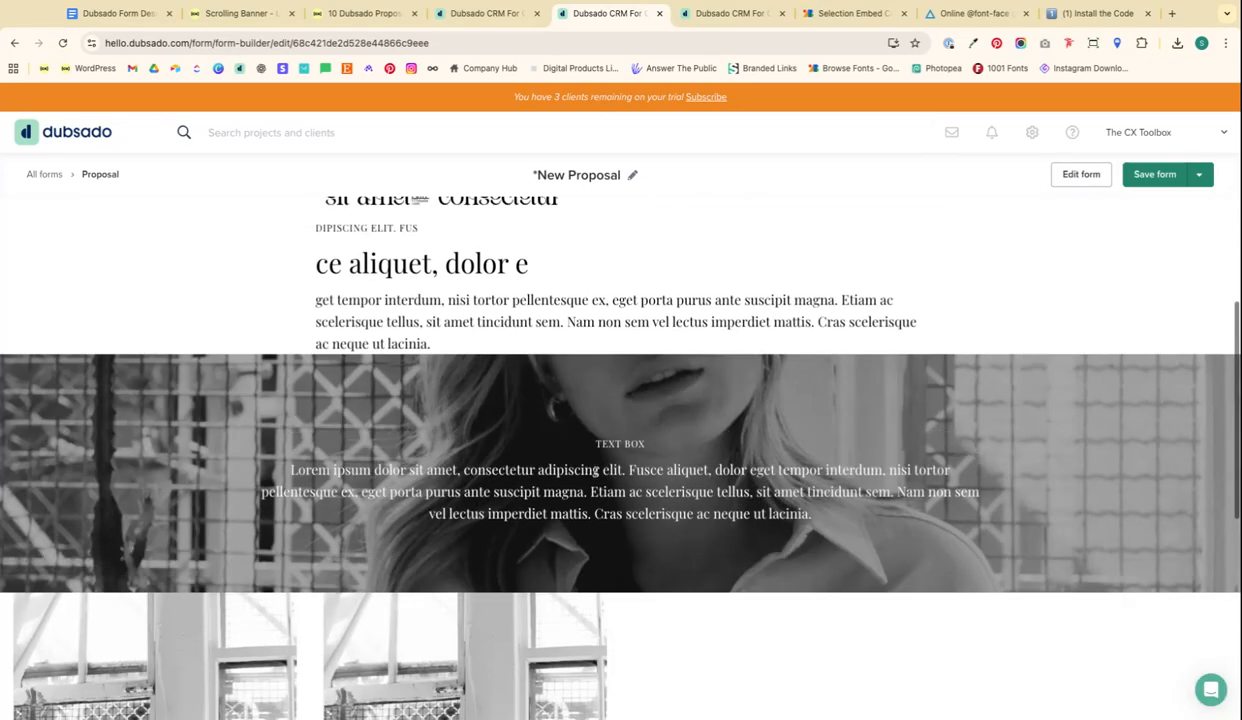
click(1098, 185)
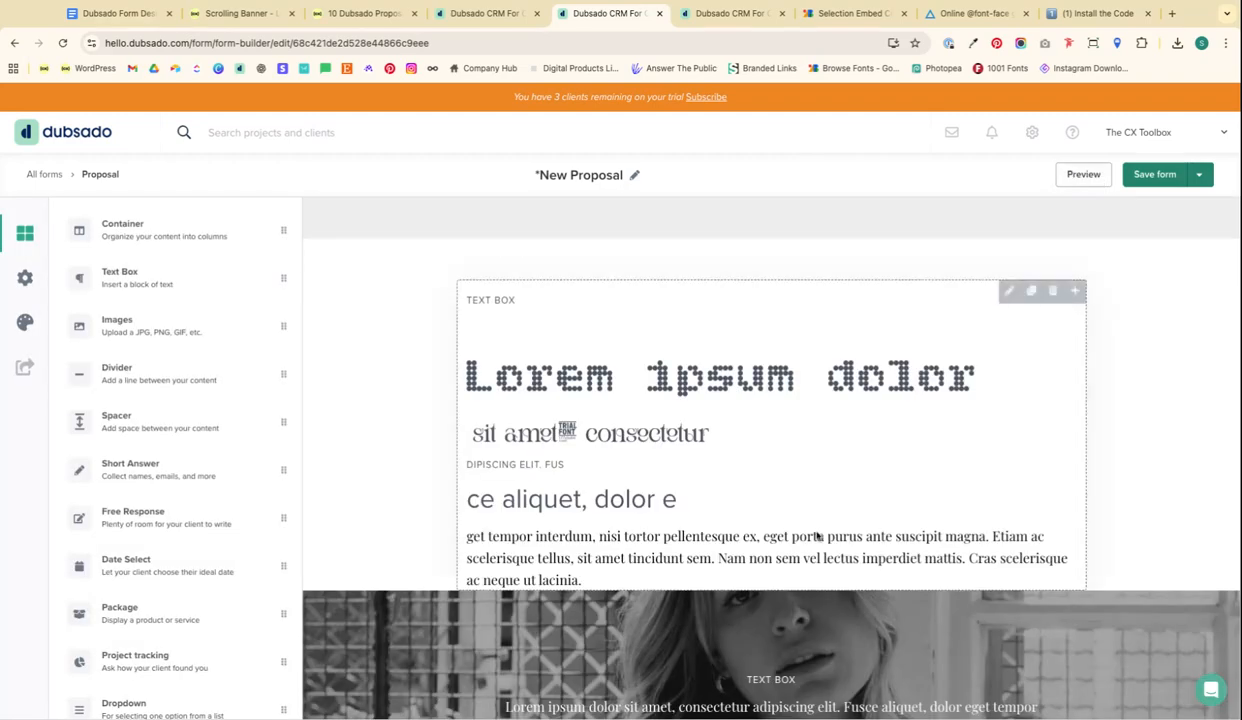
Lower the portrait container's background image opacity to 45% and set its top and bottom padding to 150 px
scroll(818, 535, down, 3)
click(785, 480)
scroll(150, 565, down, 2)
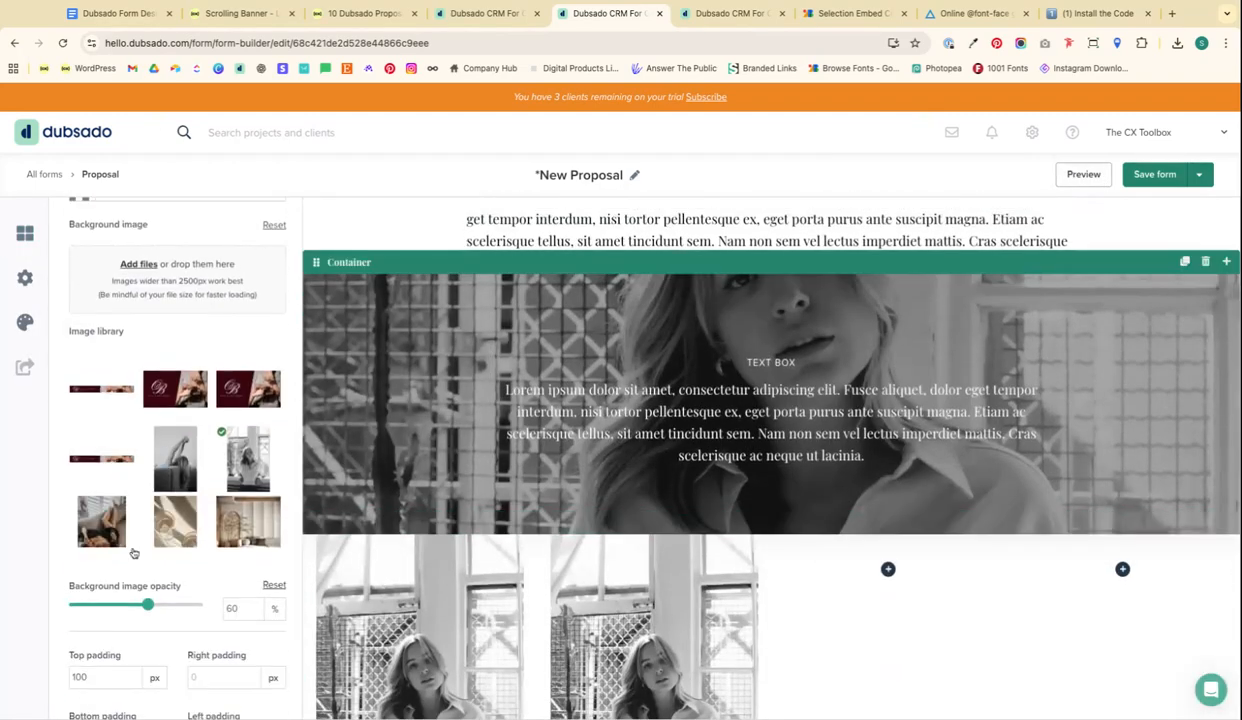
scroll(115, 500, down, 2)
drag(147, 510, 130, 507)
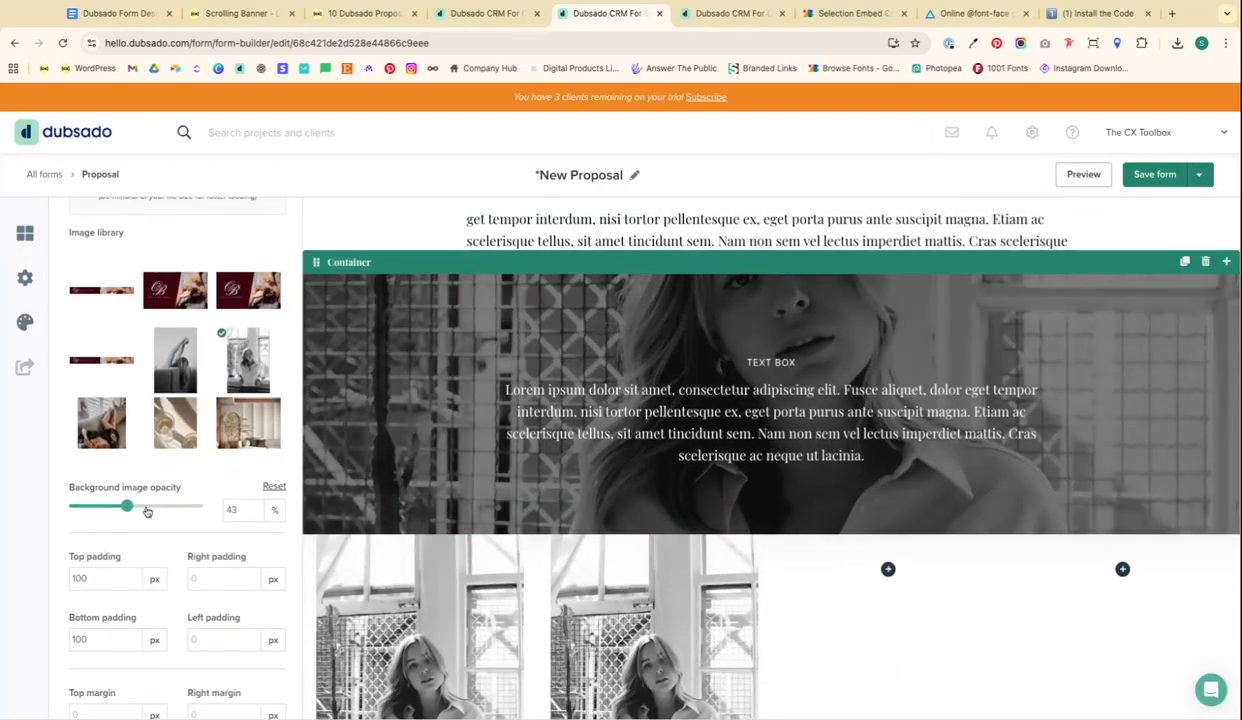
double_click(80, 578)
text(155)
key(BackSpace)
double_click(76, 639)
text(150)
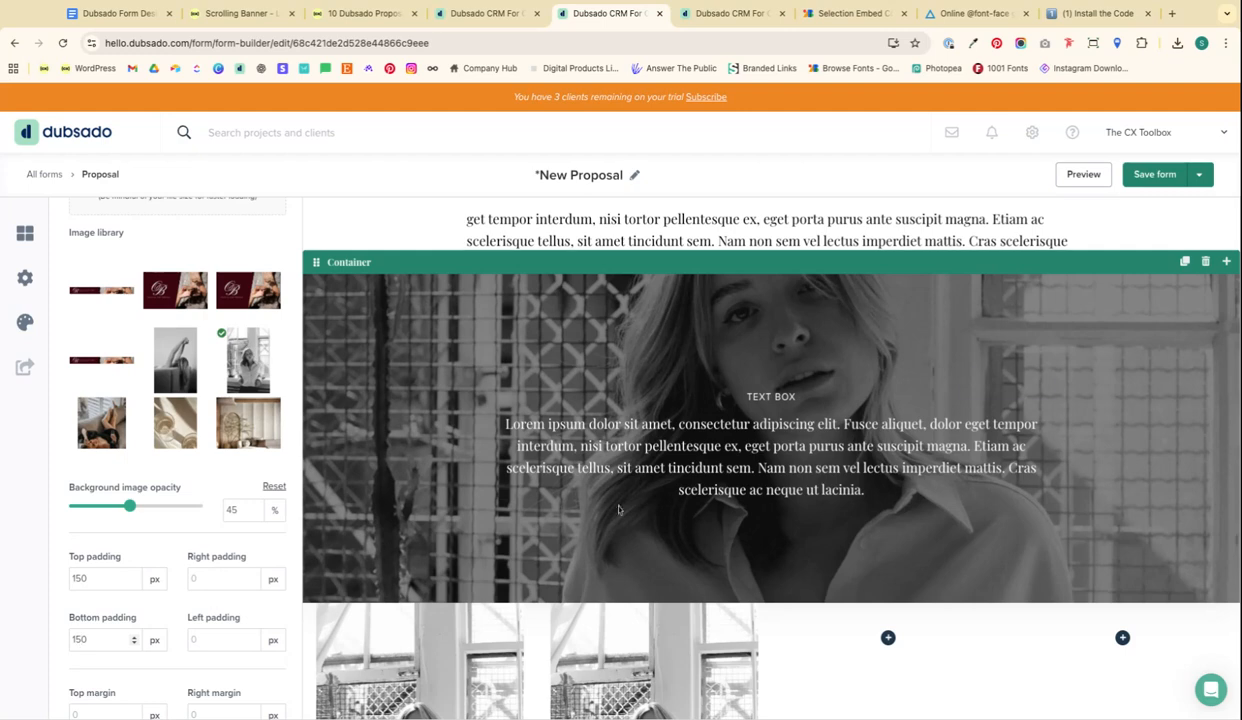
Preview the page with the taller, darker portrait container down to the package section, and return to editing
scroll(975, 372, down, 1)
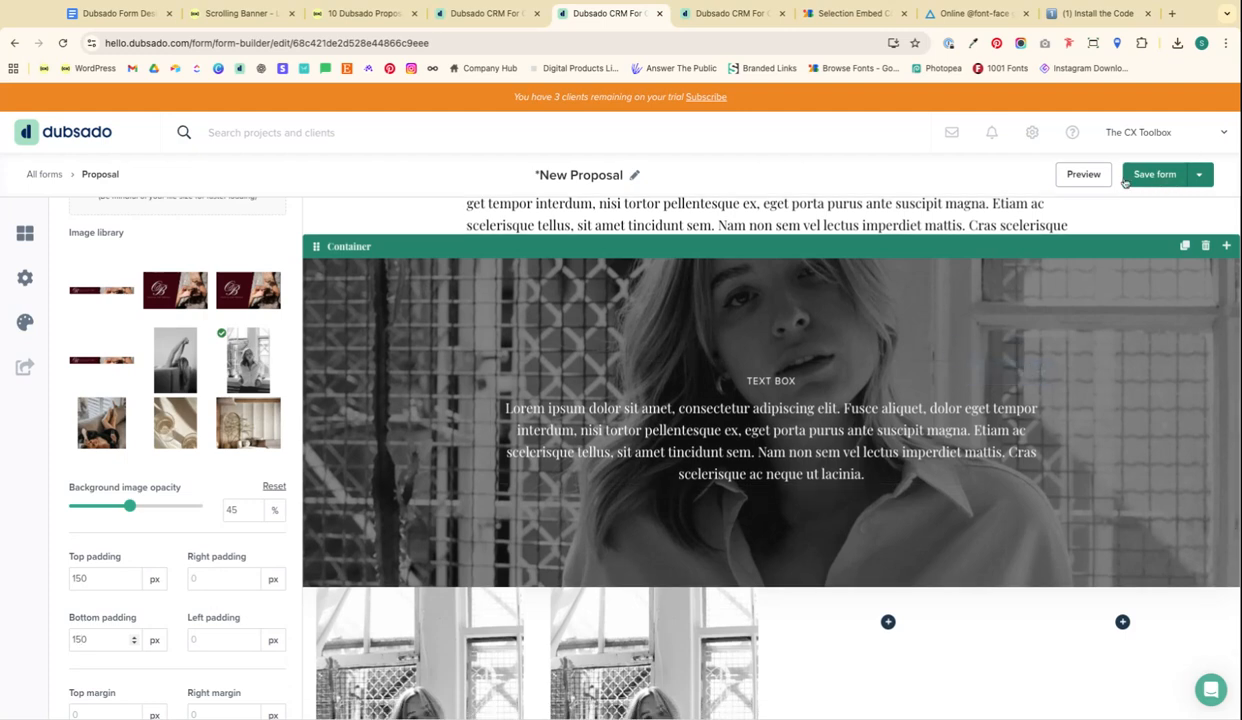
click(1083, 174)
scroll(742, 490, down, 2)
scroll(742, 490, down, 5)
click(1098, 178)
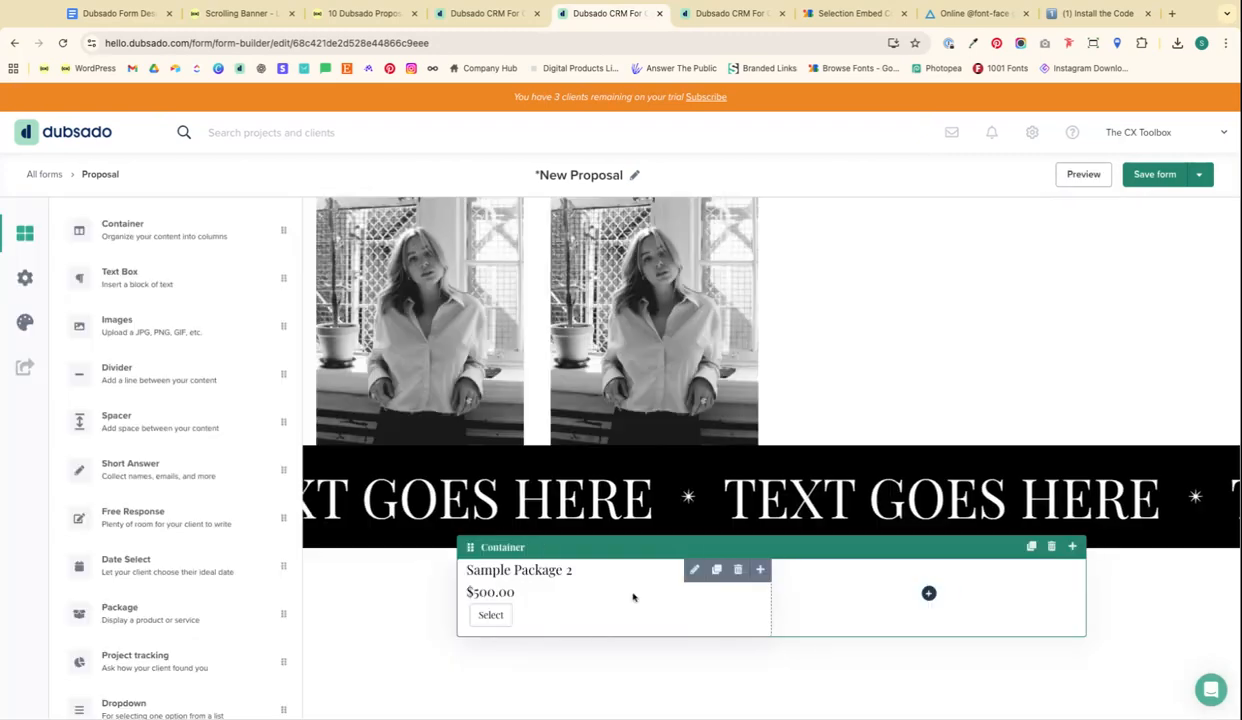
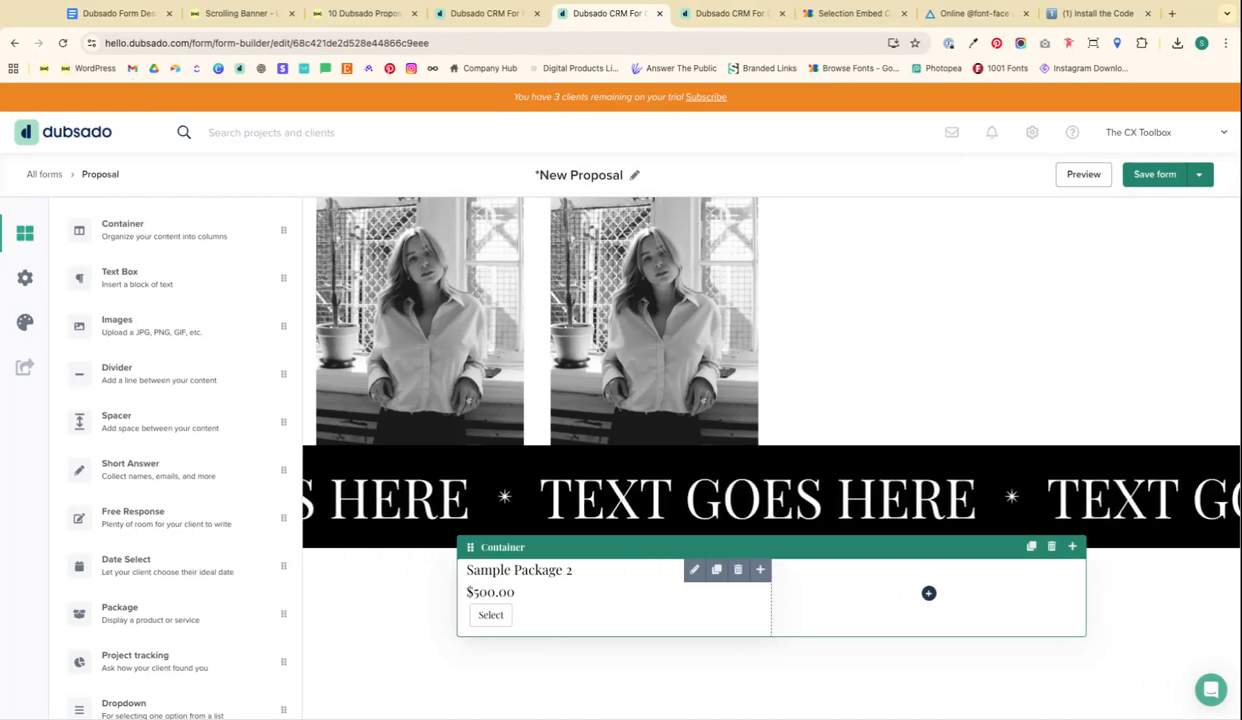
Copy the package button CSS from the CX Toolbox blog post and paste it at the end of the proposal's custom CSS
click(488, 14)
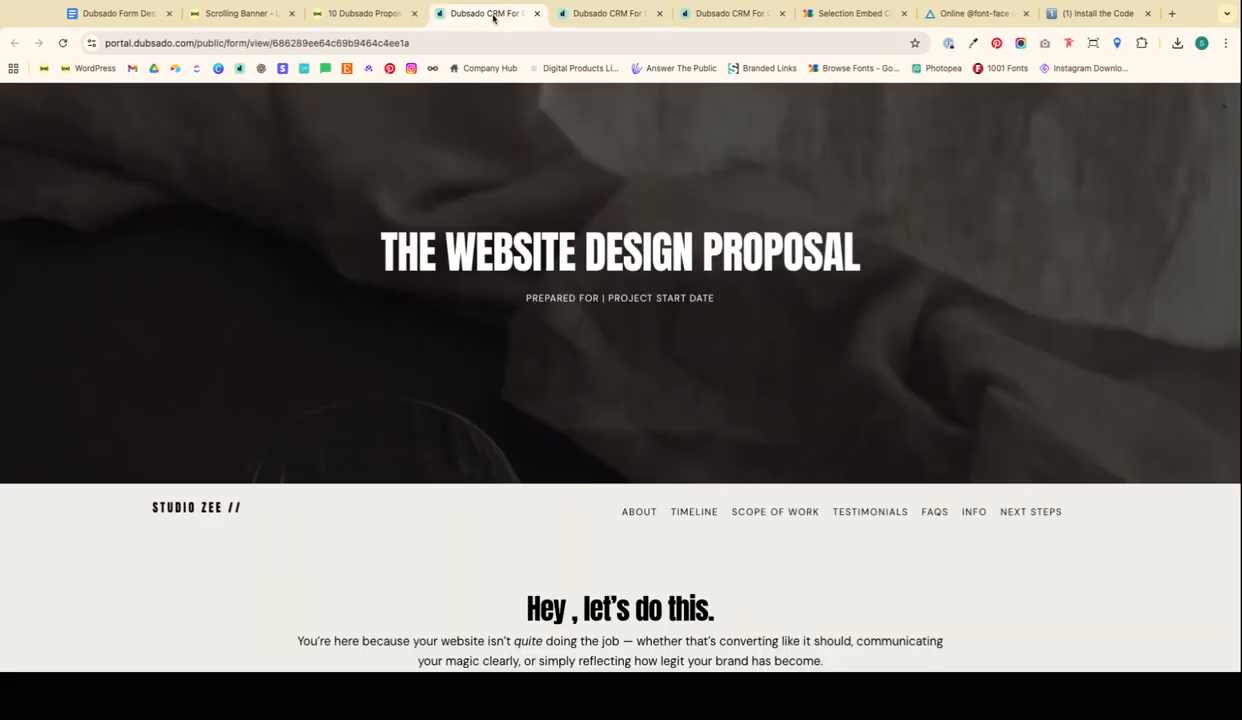
click(318, 14)
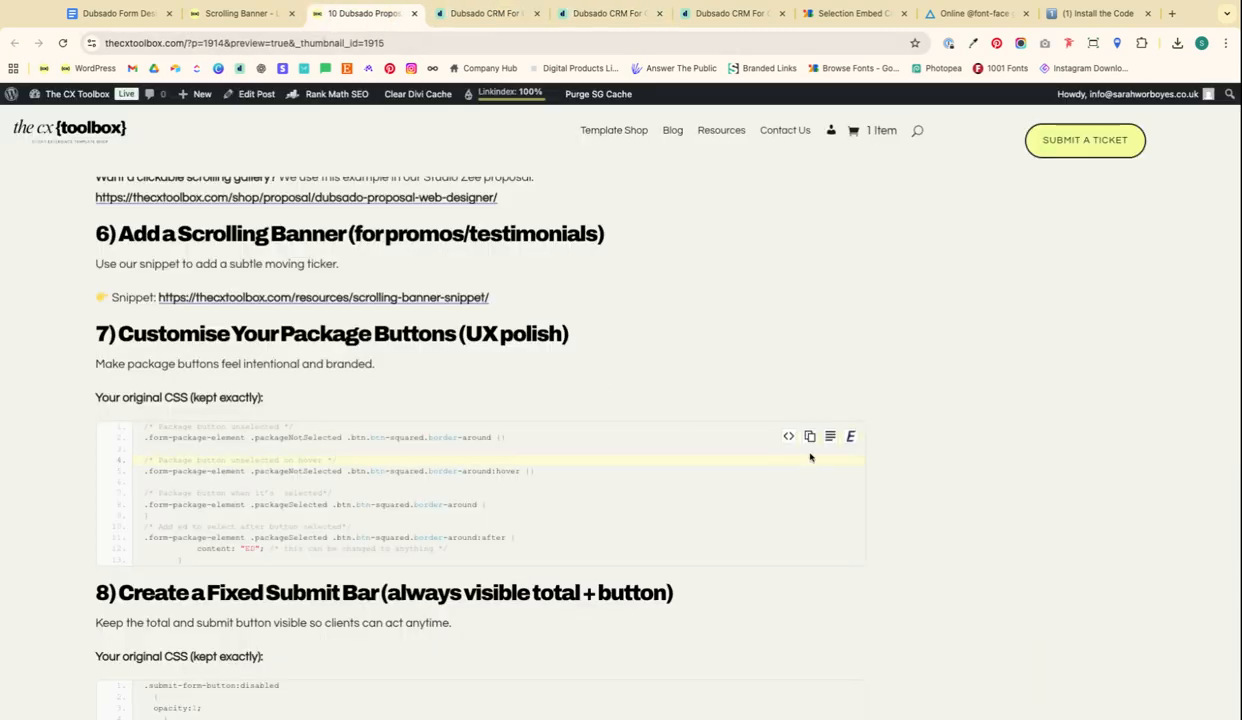
click(810, 437)
click(605, 14)
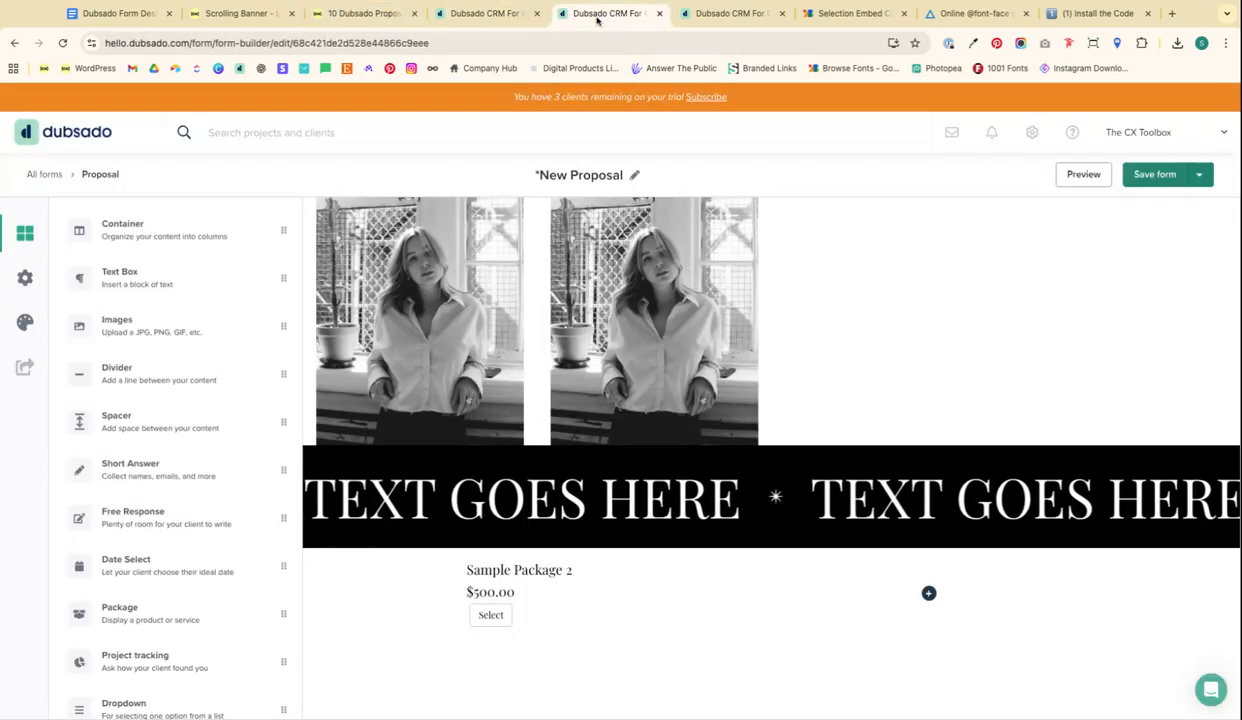
click(22, 323)
scroll(128, 500, down, 2)
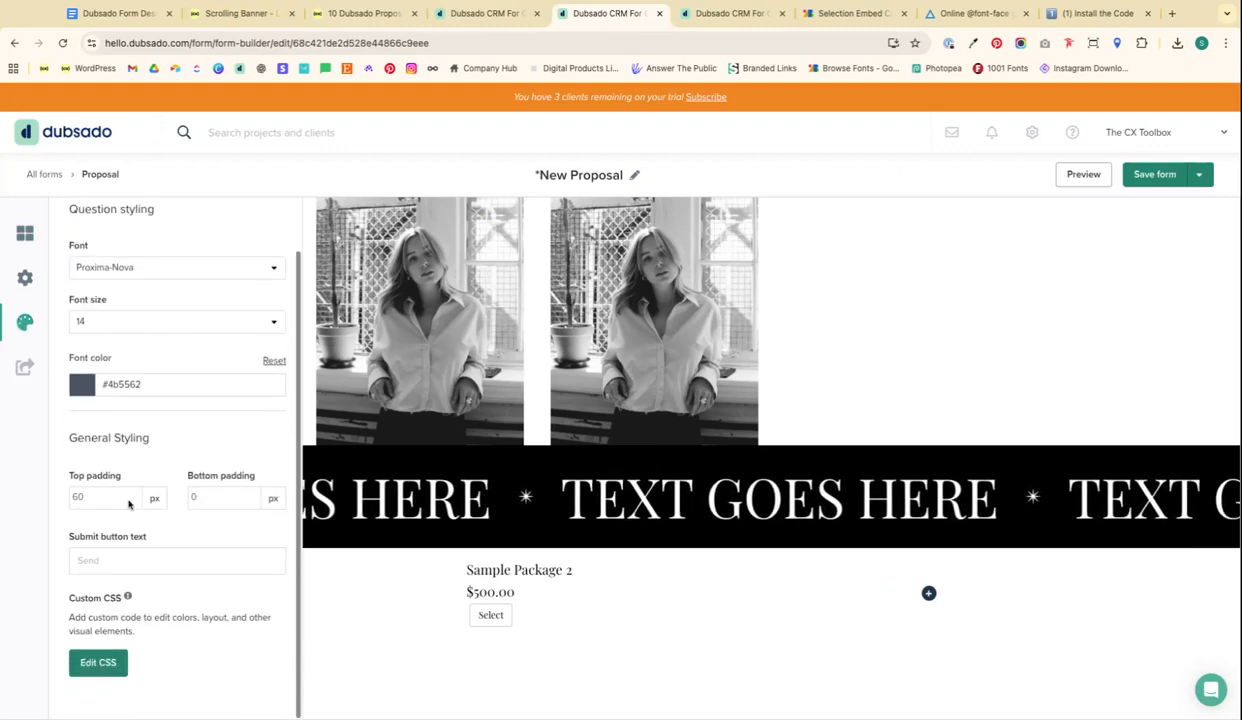
click(100, 665)
scroll(160, 390, down, 20)
click(125, 633)
key(Return)
key(Return)
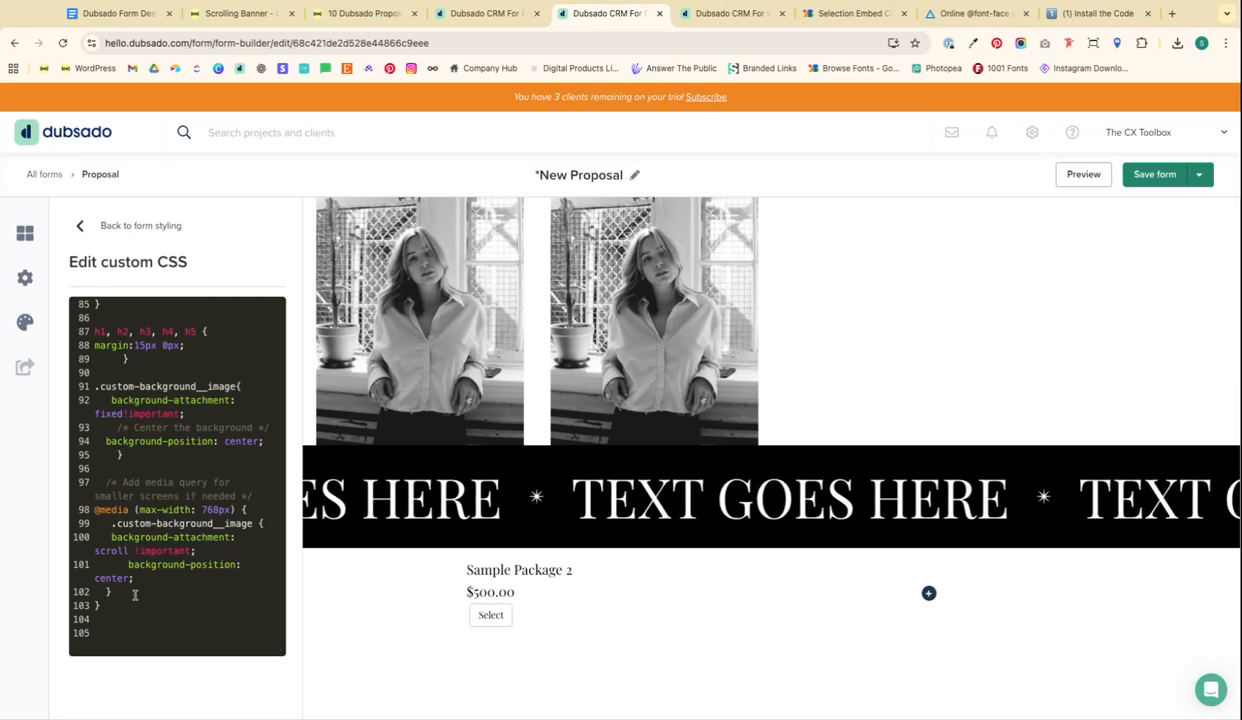
key(ctrl+v)
Add background-color:black; to the custom CSS rule for the unselected package button
scroll(213, 361, up, 5)
scroll(200, 375, down, 4)
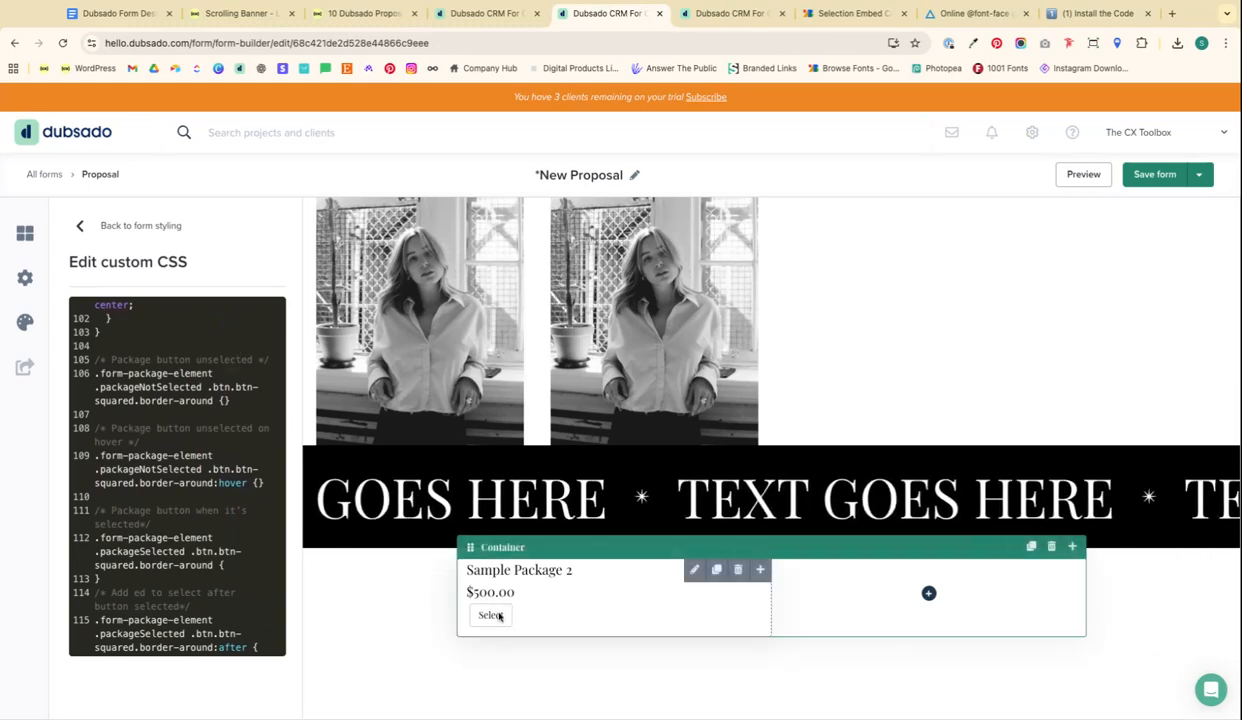
click(226, 400)
key(Return)
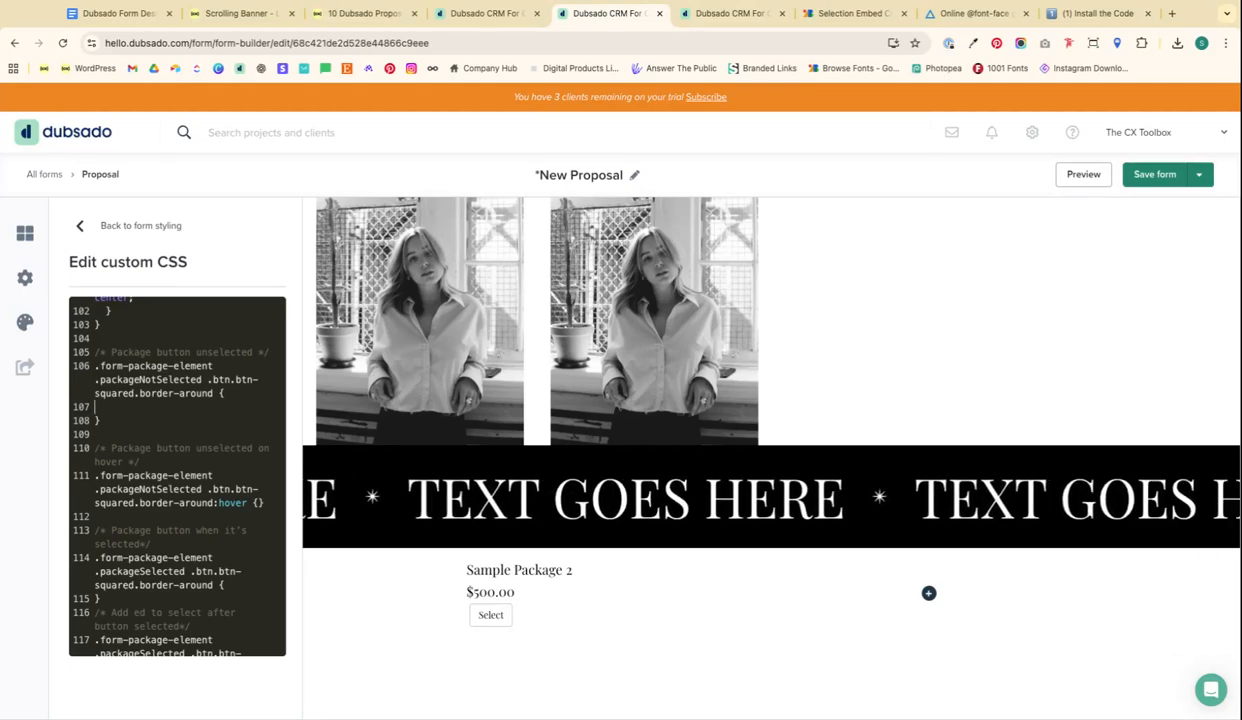
text(backgr)
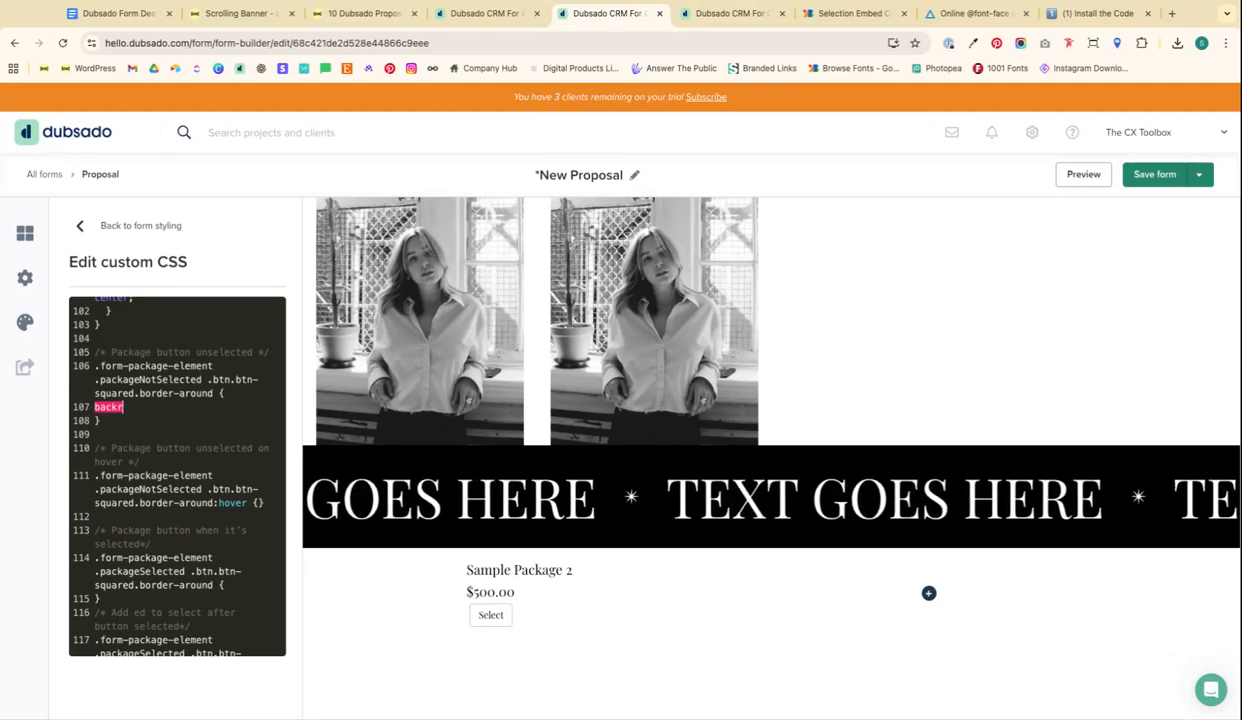
text(ound-color)
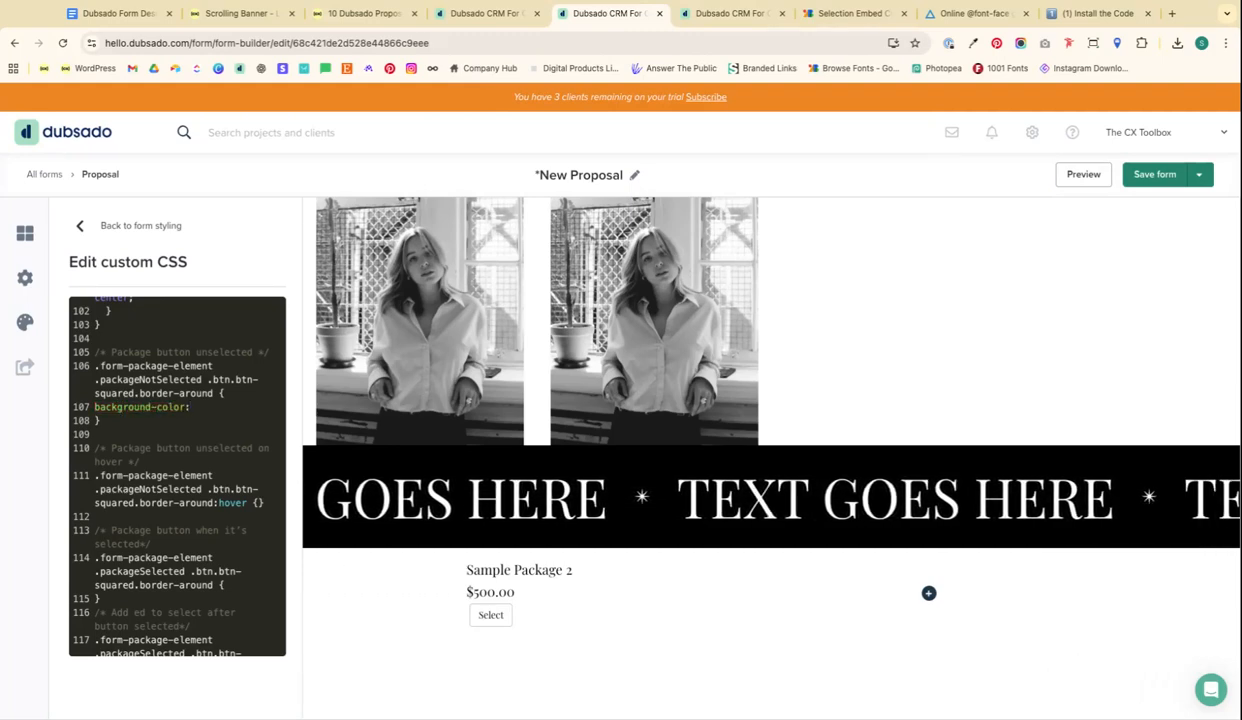
text(:black;)
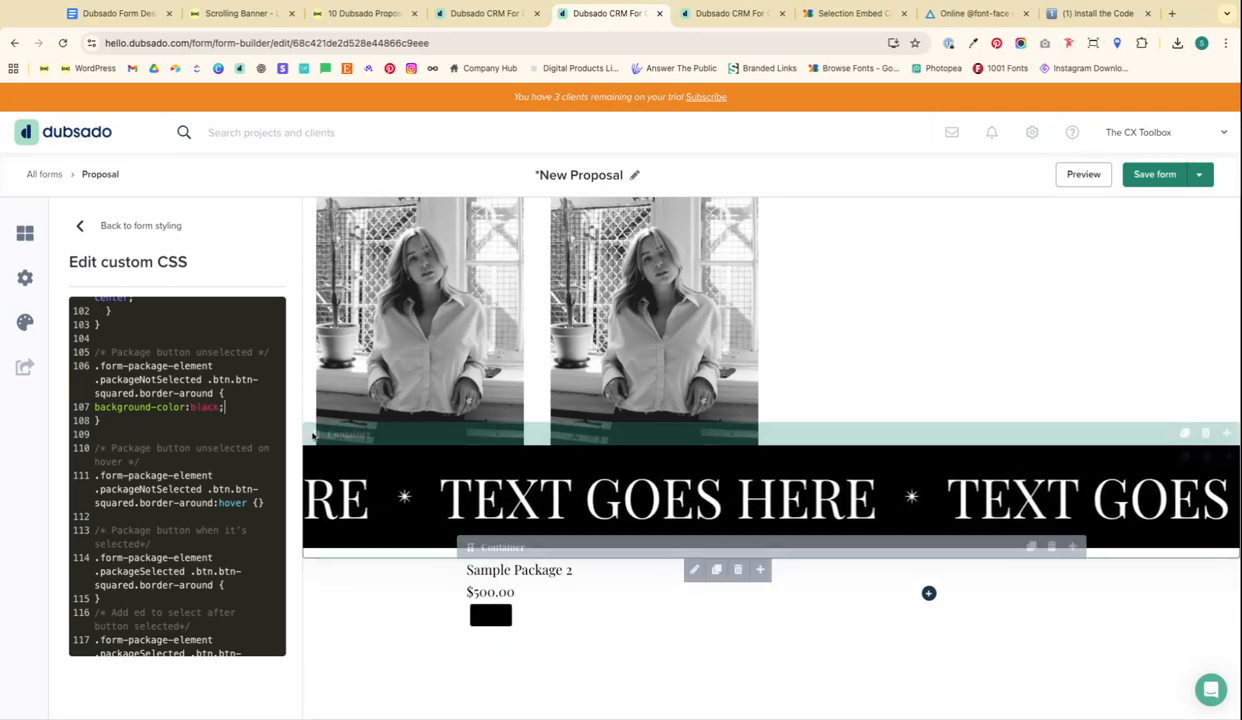
Add padding:12px 35px; to the custom CSS rule for the unselected package button
click(229, 408)
key(Return)
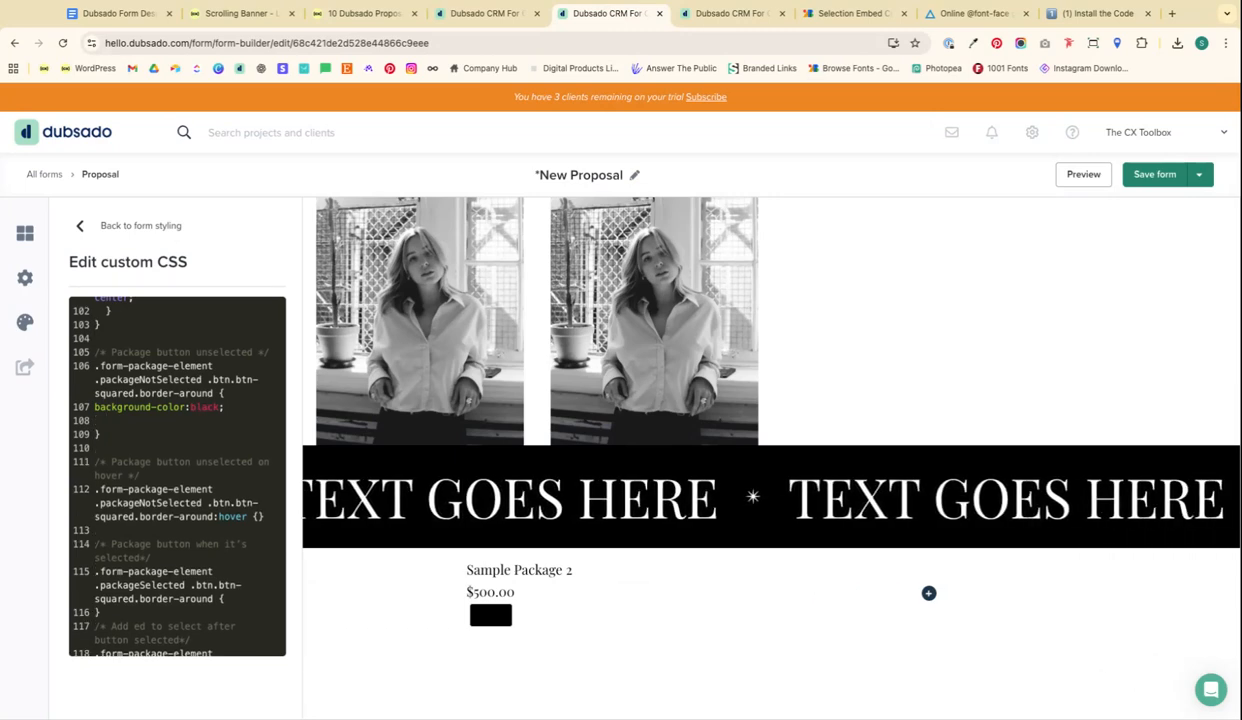
text(padding)
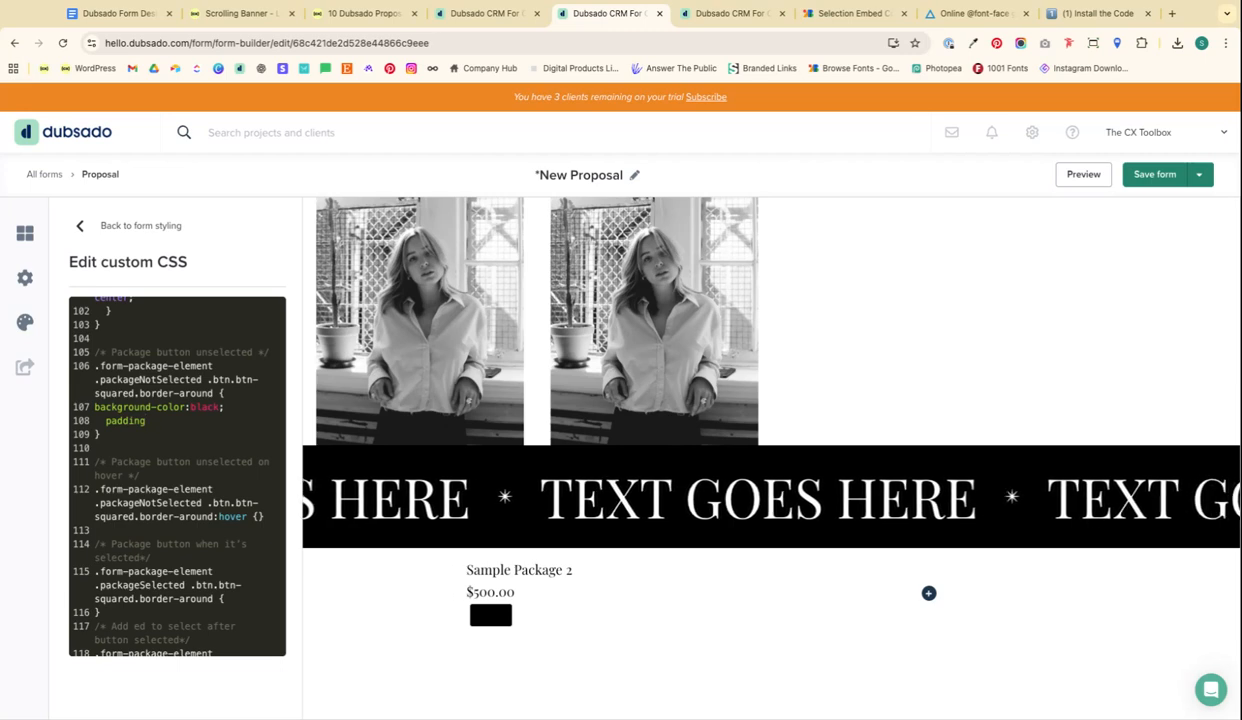
text(:)
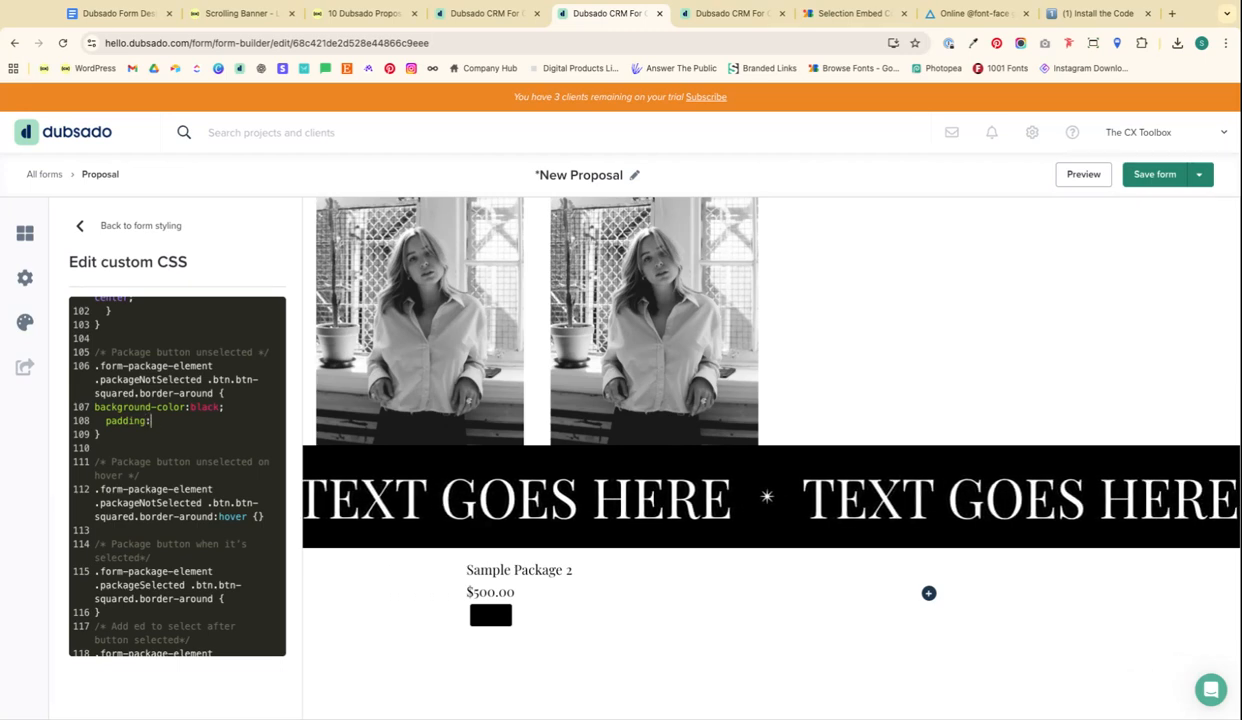
text(12px)
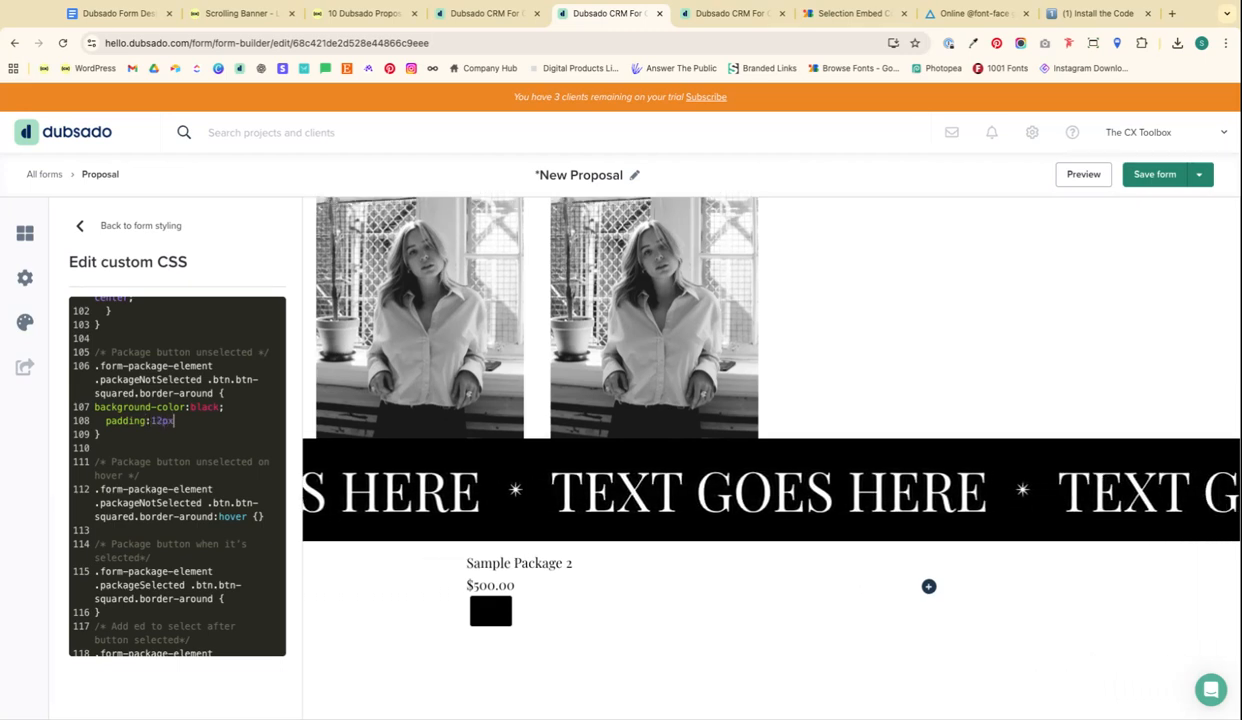
text( 35px;)
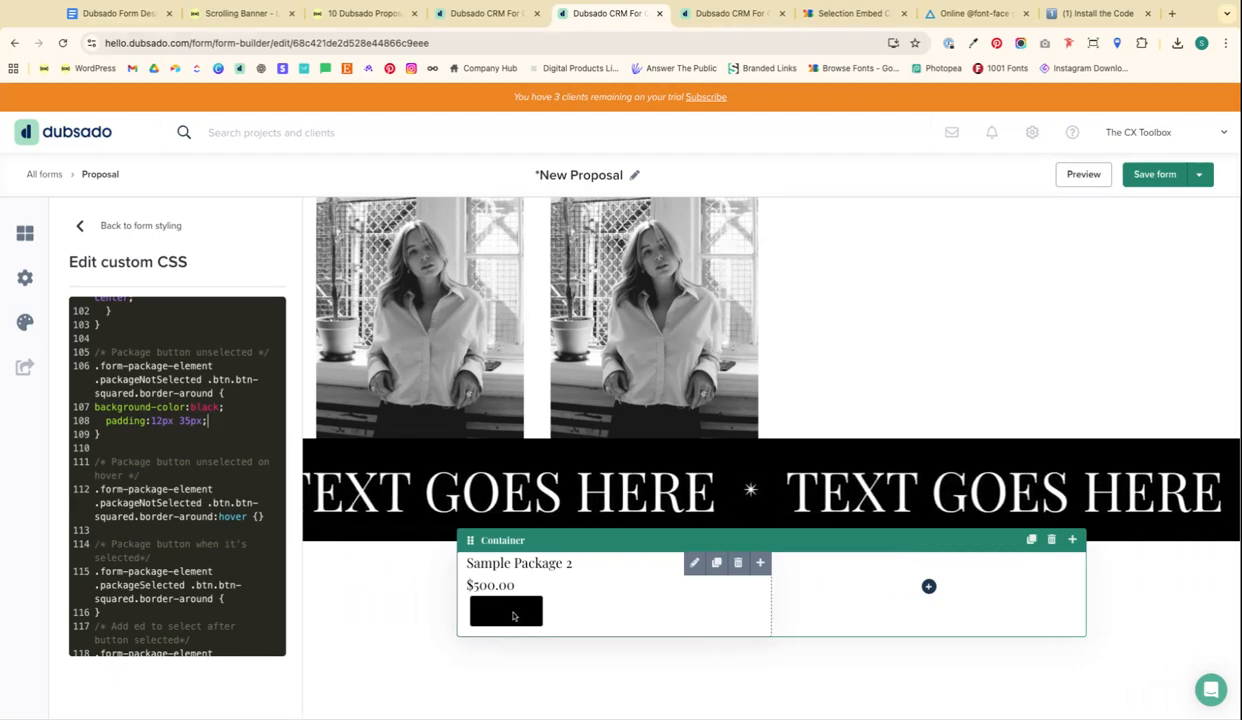
Add color:white!important; to the unselected package button's CSS rule
click(213, 430)
key(Return)
text(color:white!im)
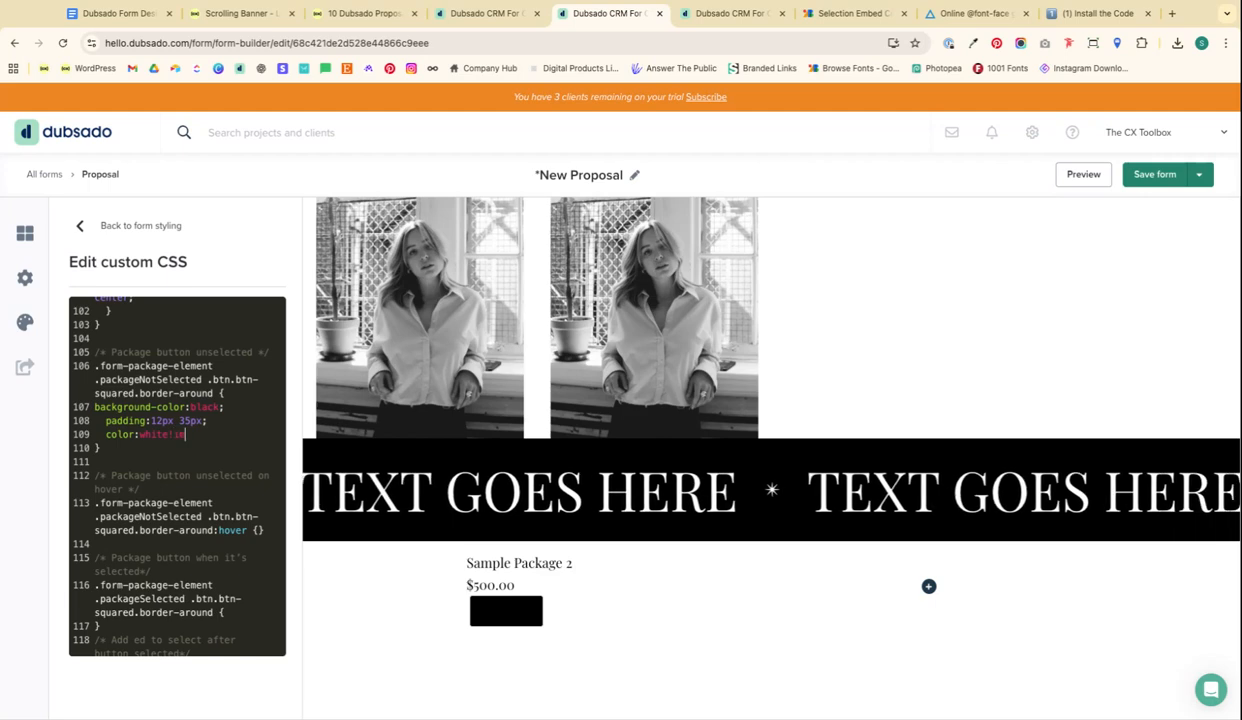
text(portant;)
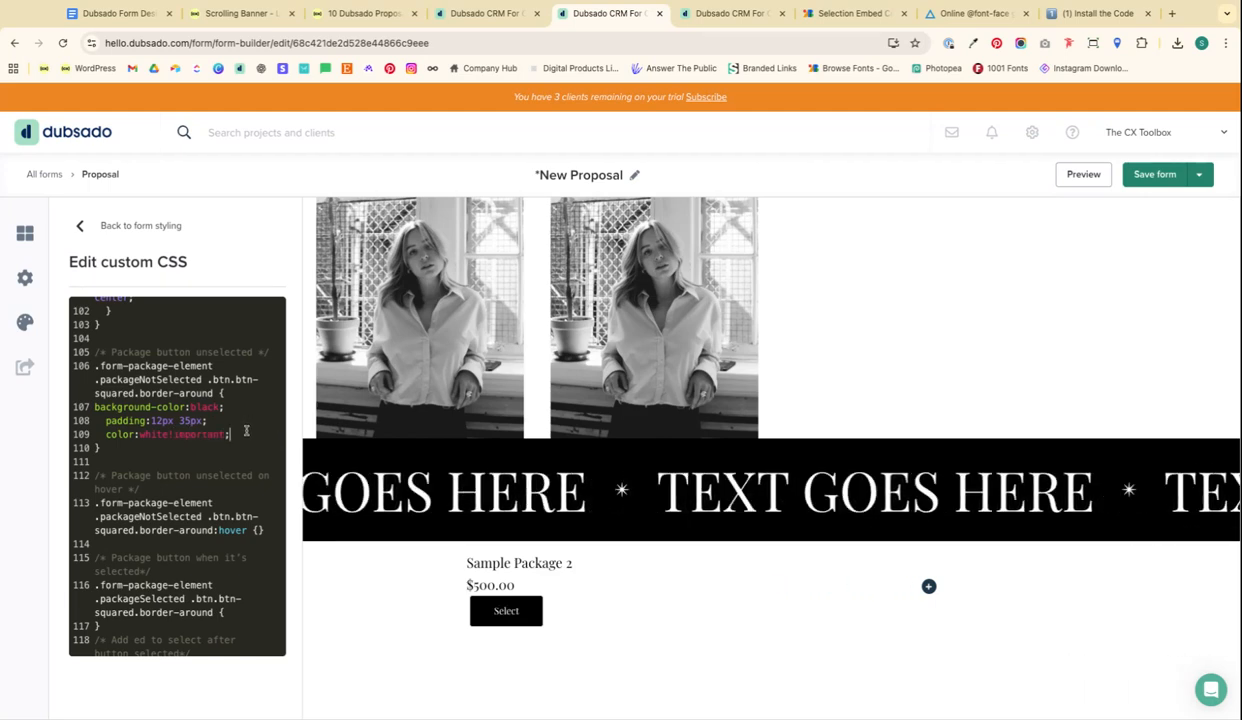
Add font-size:clamp(16px, 10vw, 18px); to the unselected package button's CSS rule
key(Return)
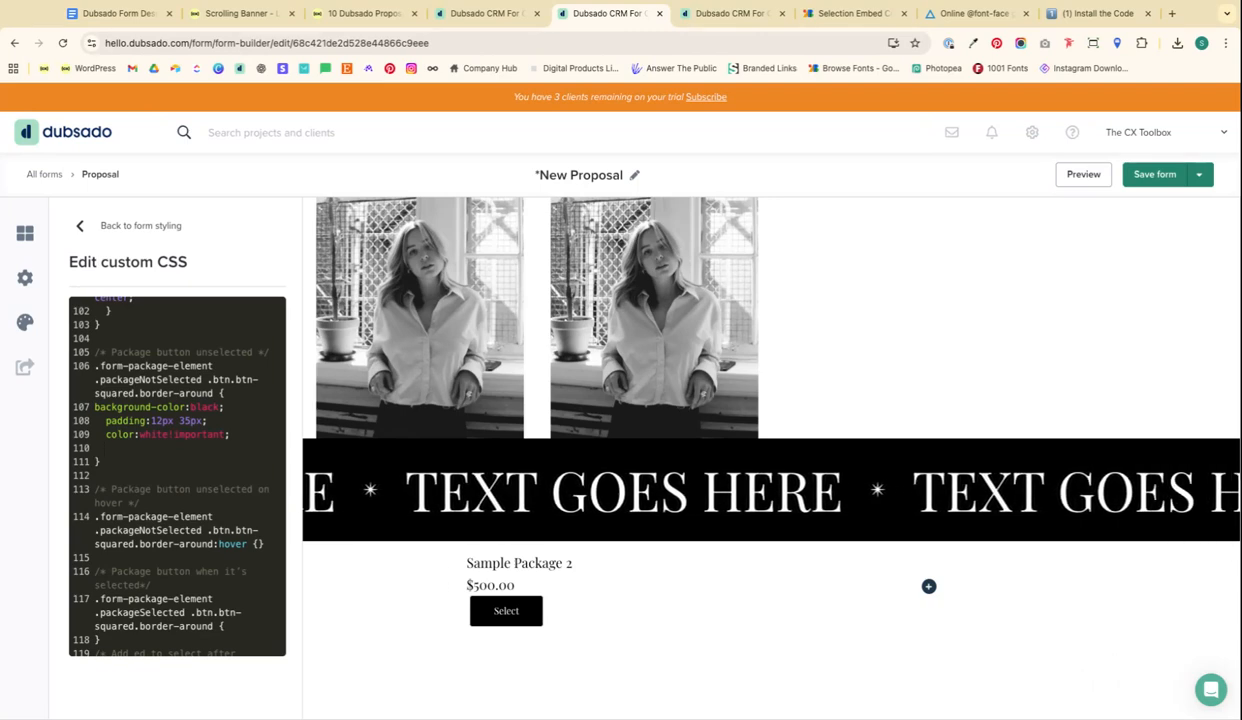
text(font-size)
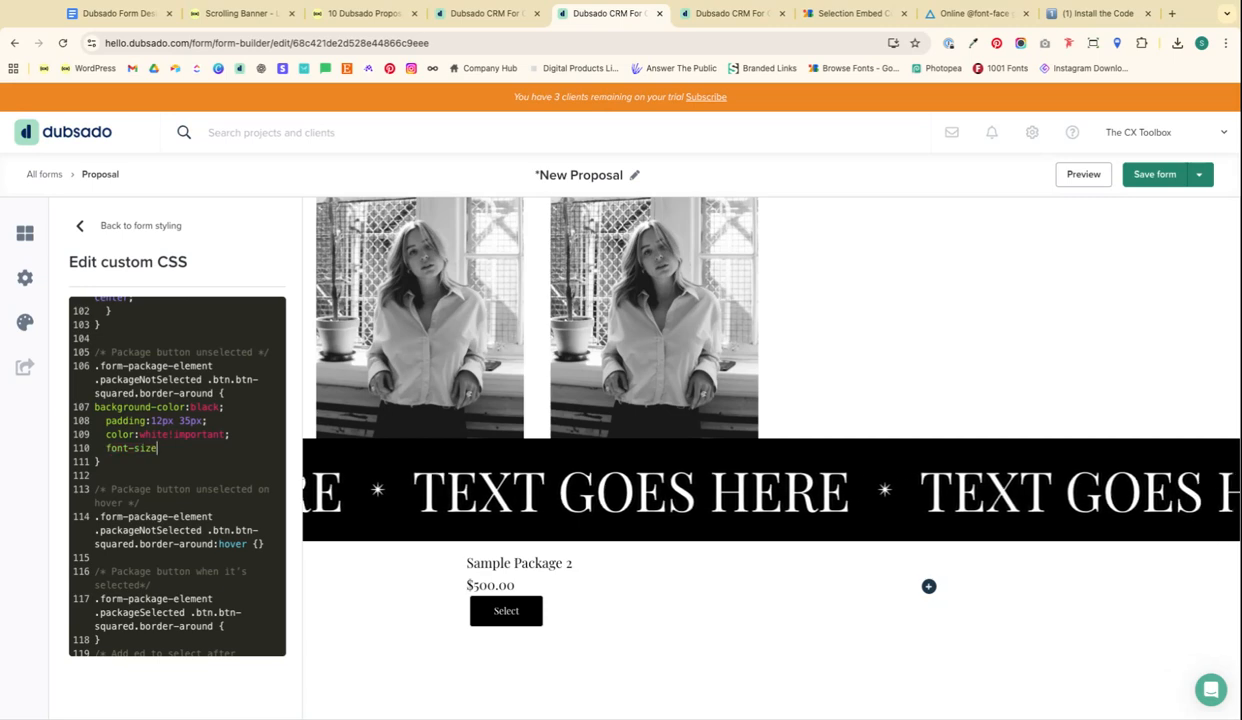
text(:clamp)
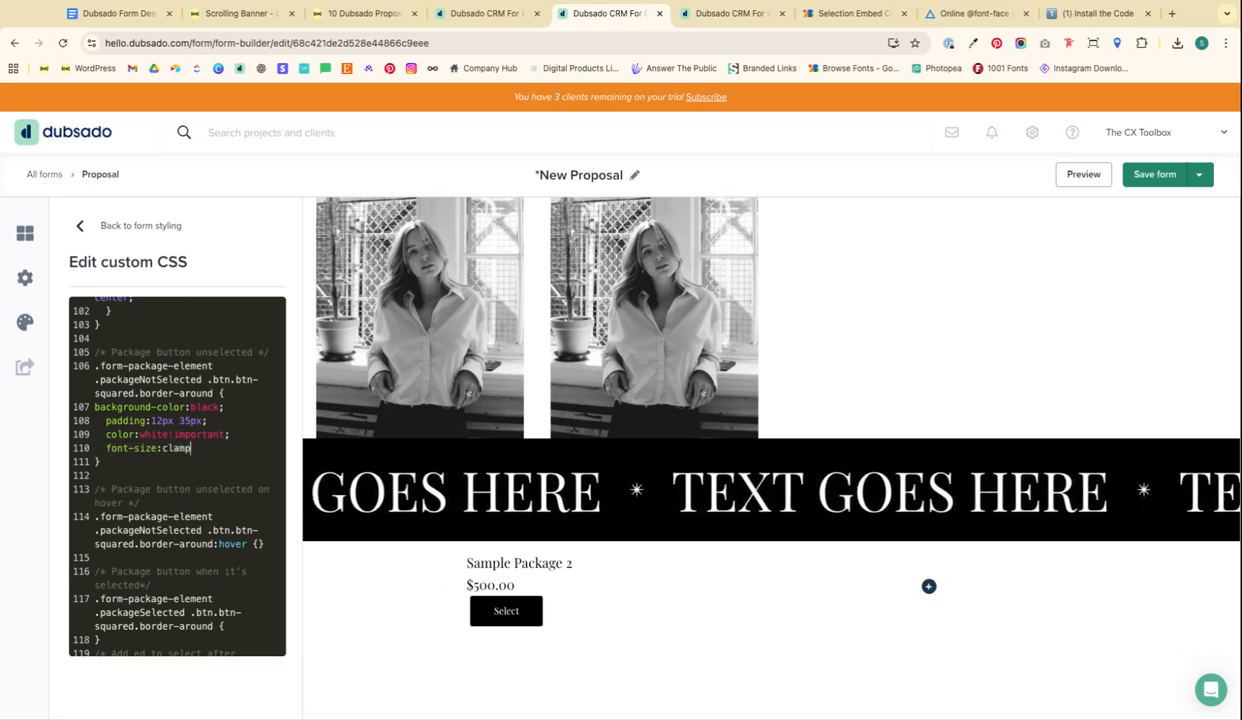
text((16)
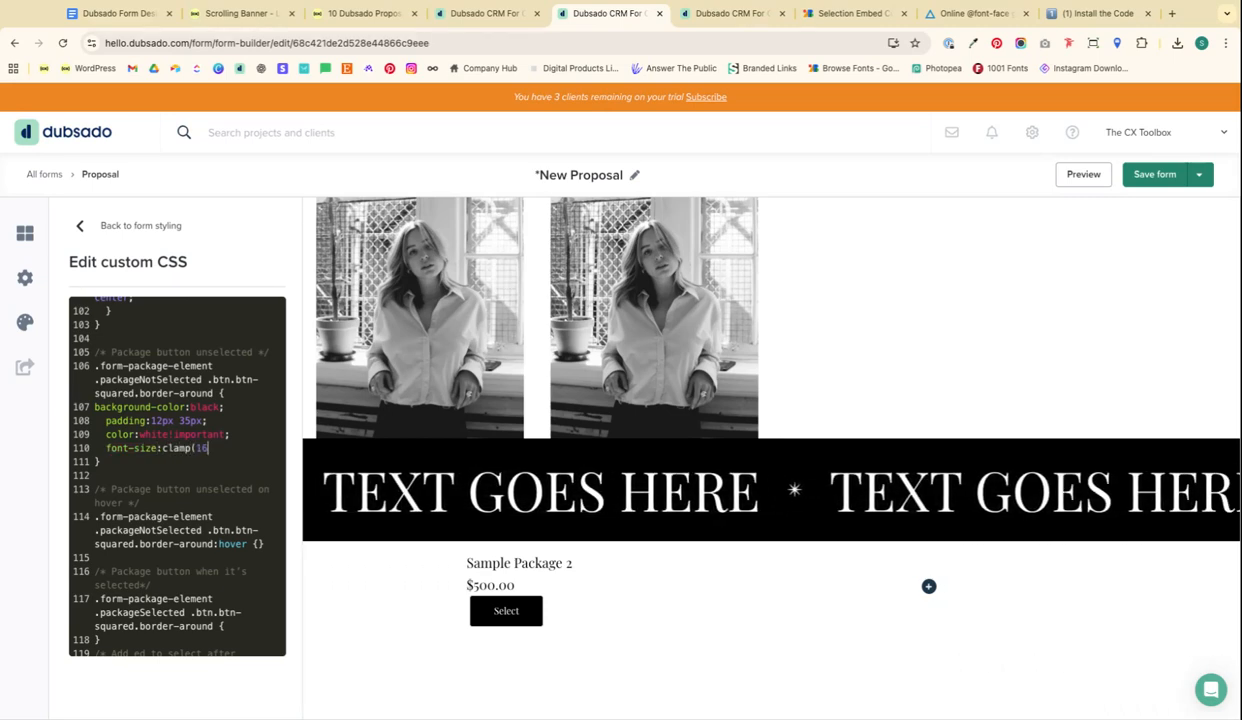
text(px, 10vw,)
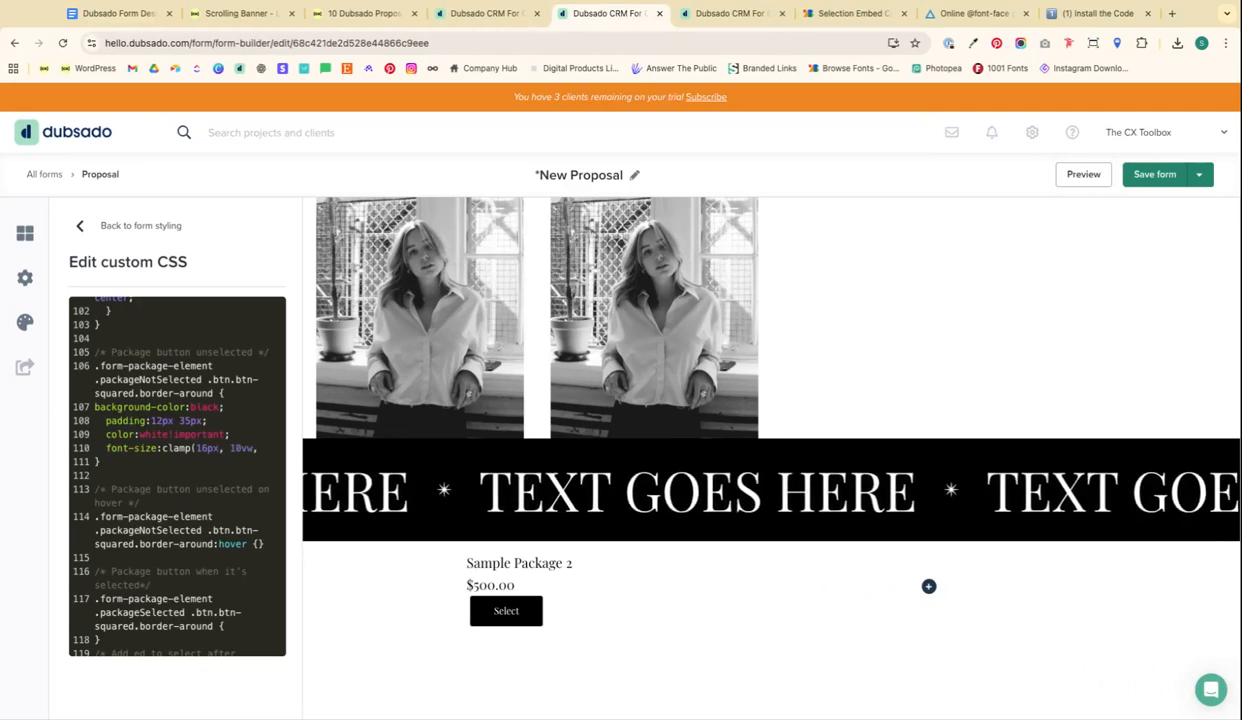
text( 18px)
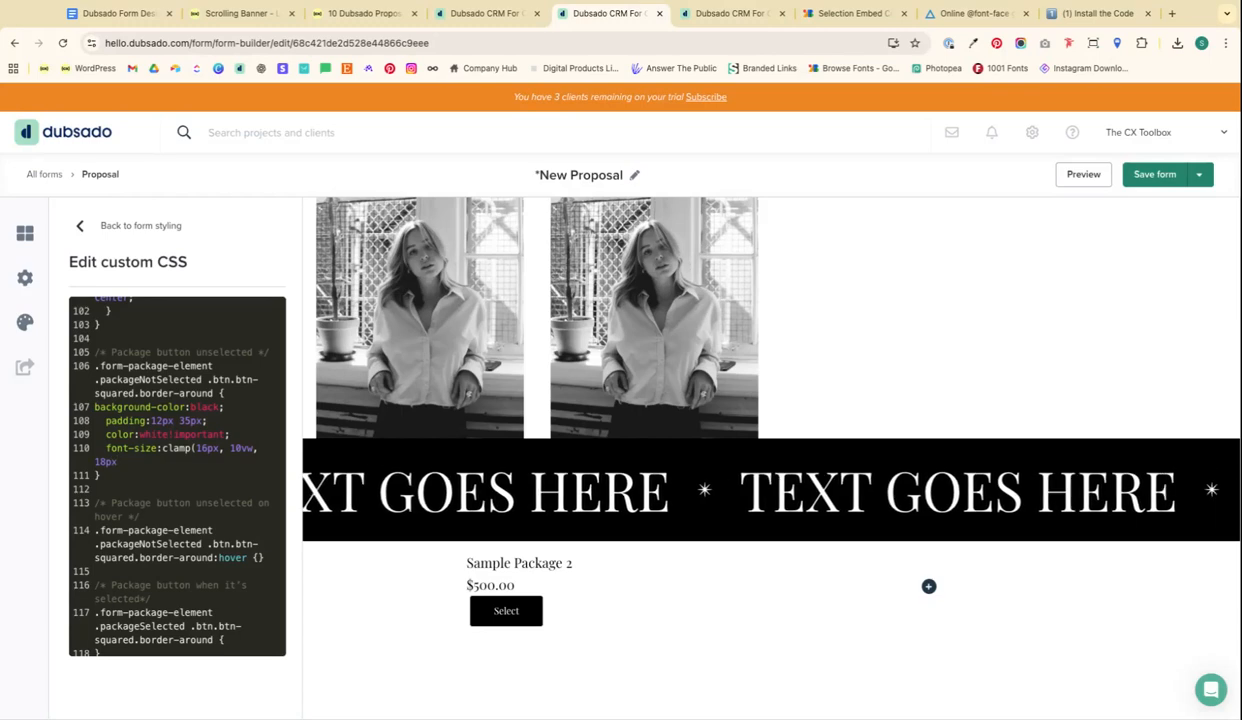
text();)
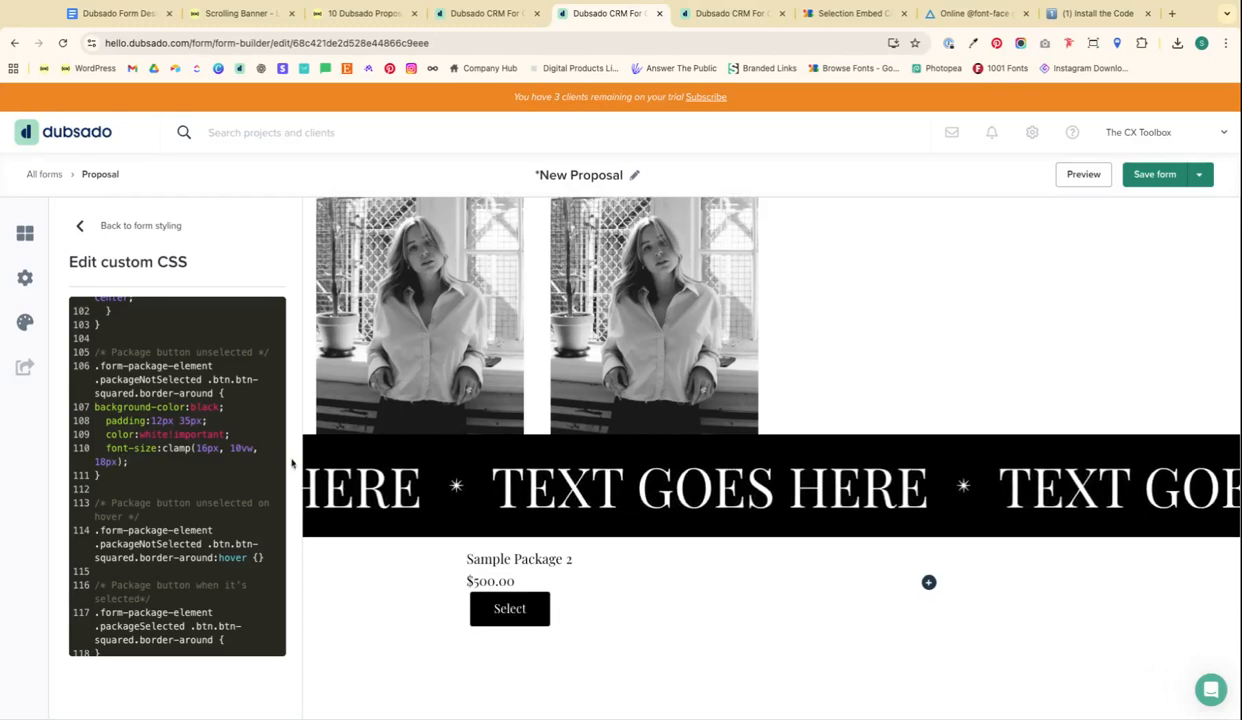
Give the unselected package button square corners and an outline with border-radius:0px!important; and border:1px solid black; in its CSS rule
scroll(153, 461, down, 1)
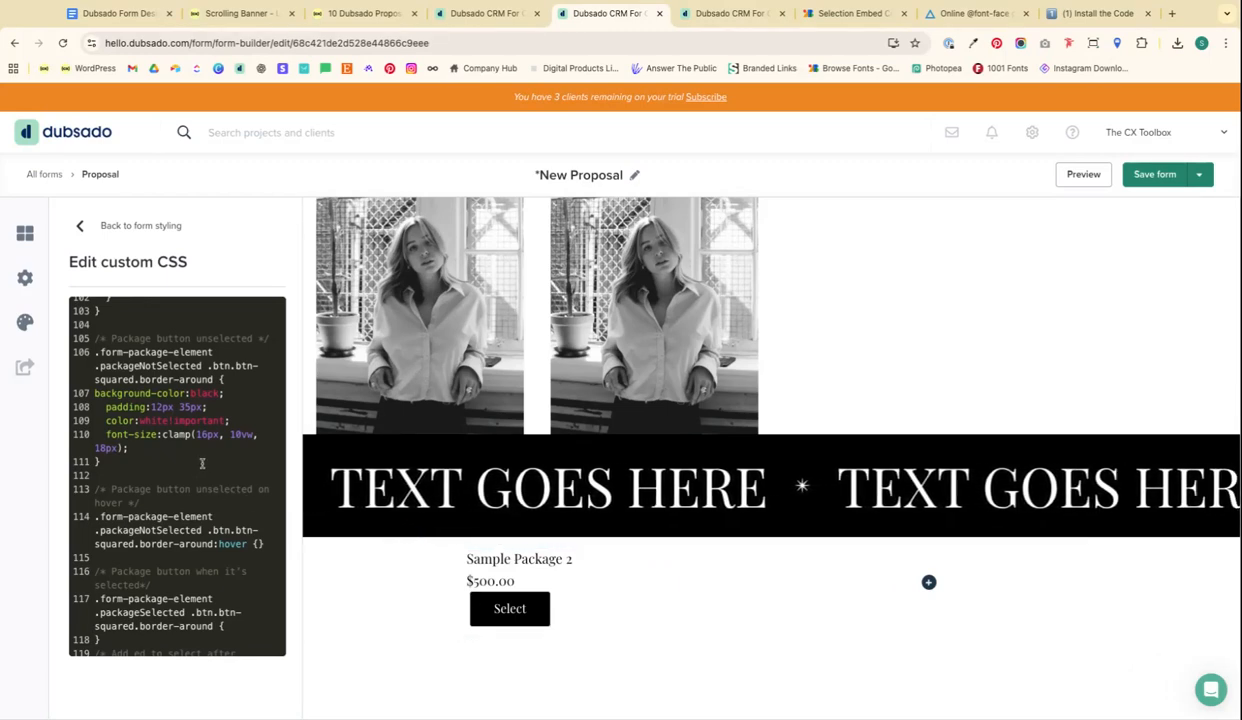
key(Return)
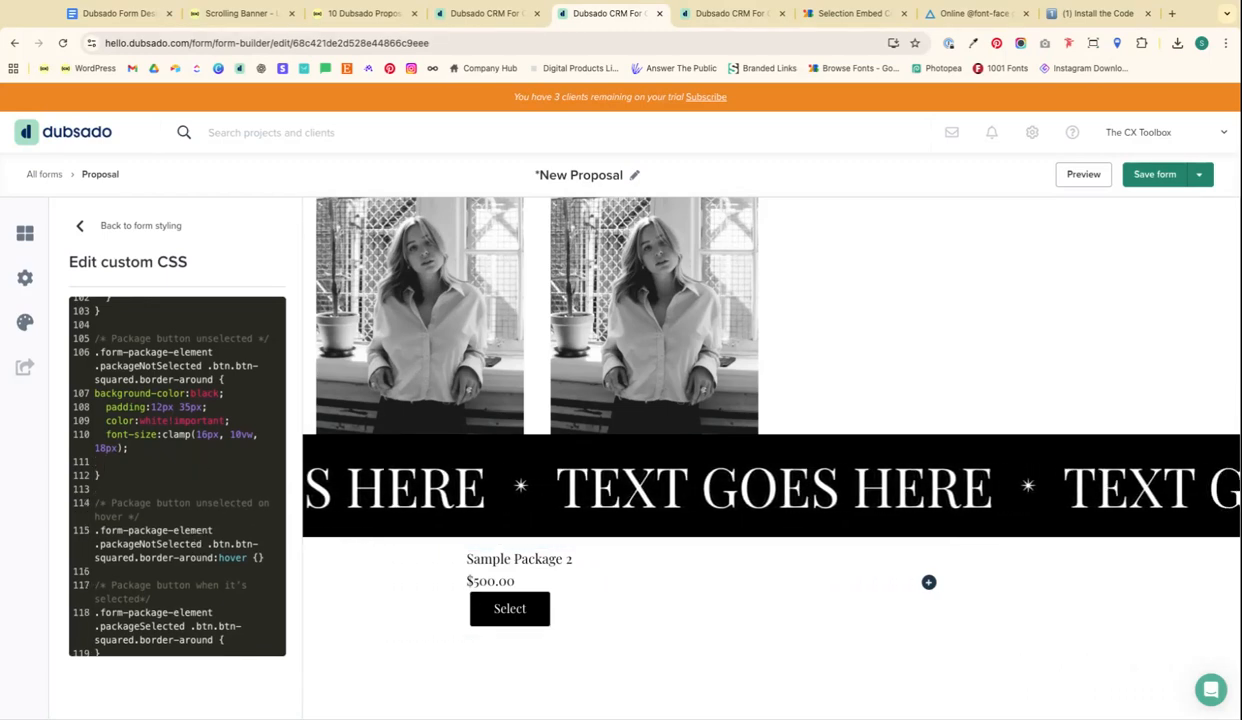
text(border-ra)
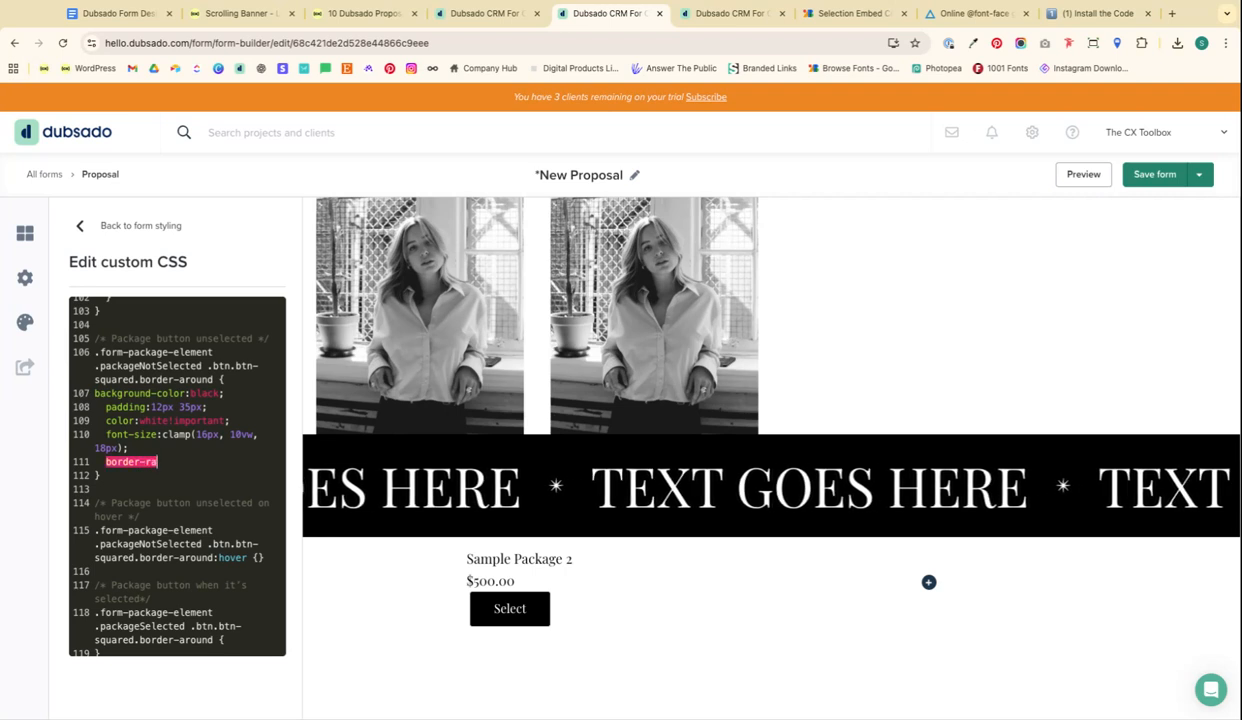
text(dius:0px!important;)
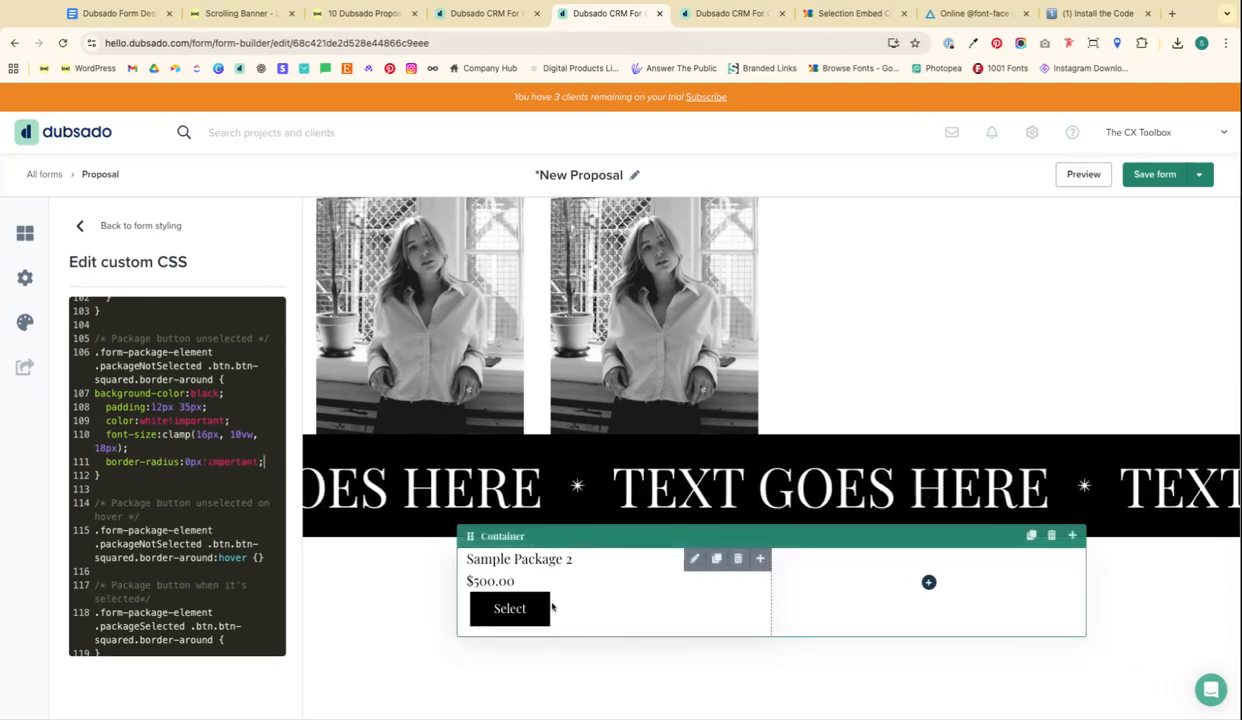
key(Return)
text(border:1p)
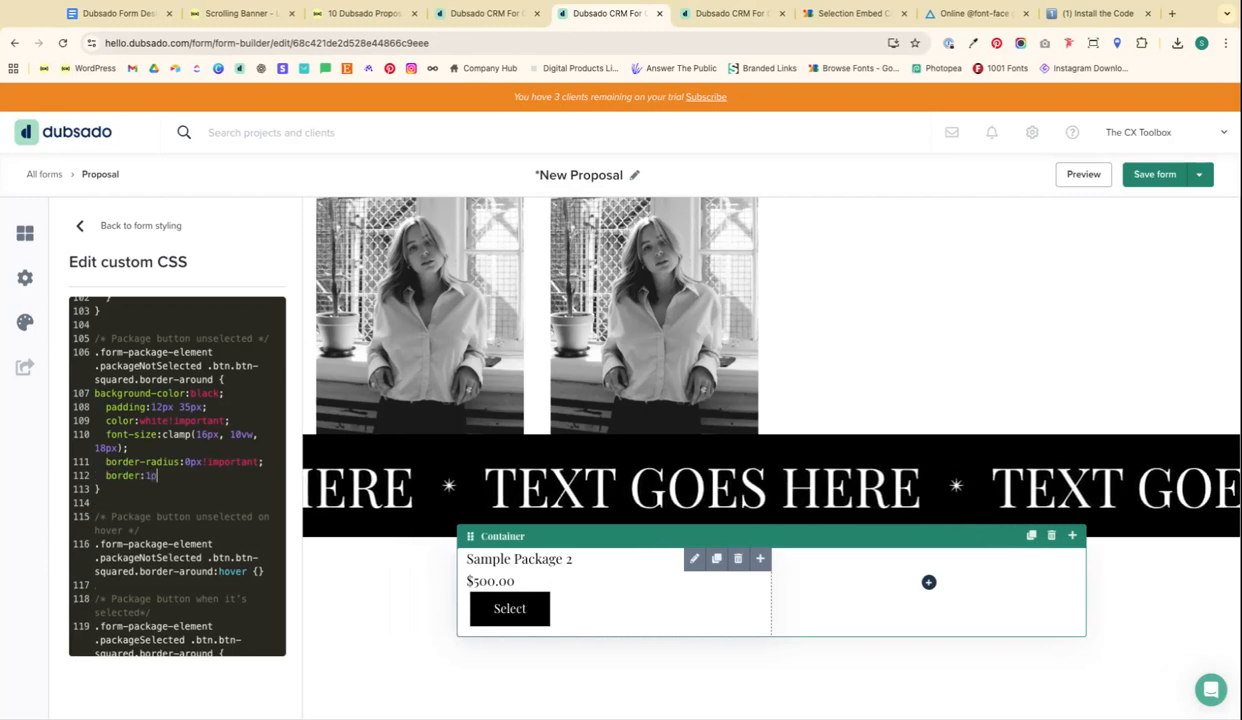
text(x solid black;)
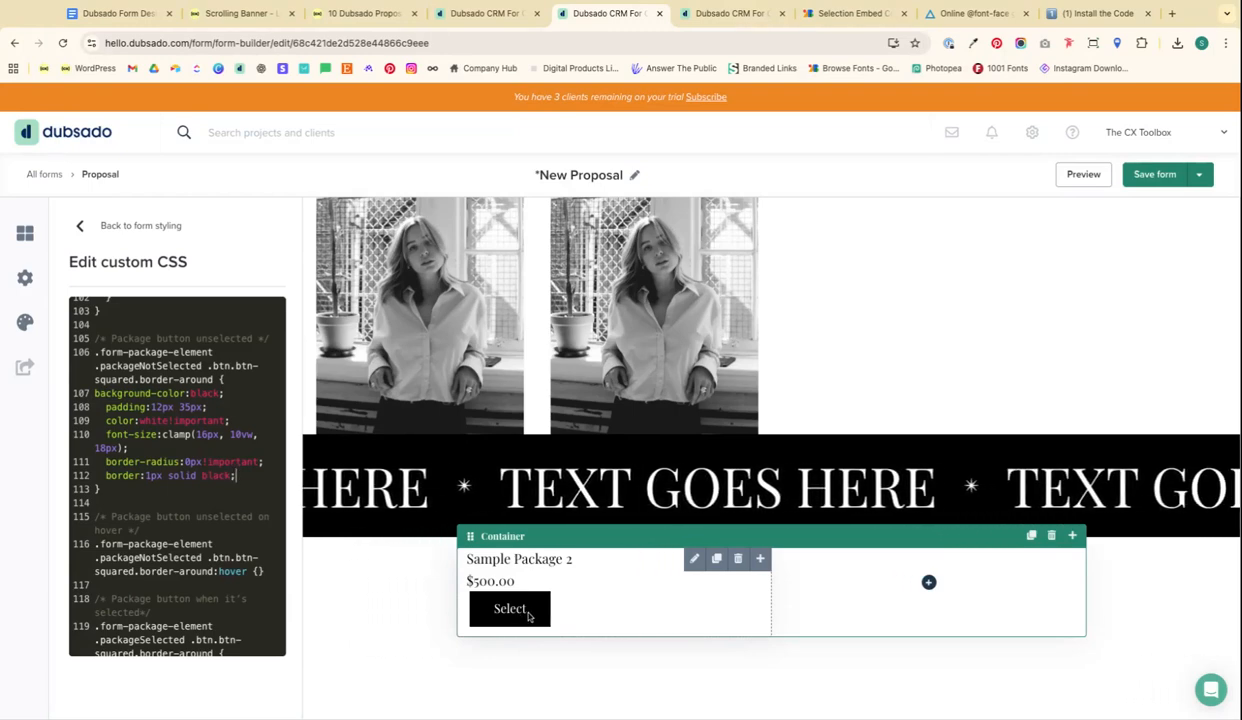
Preview the proposal down to the restyled package button, and return to editing
scroll(161, 479, down, 1)
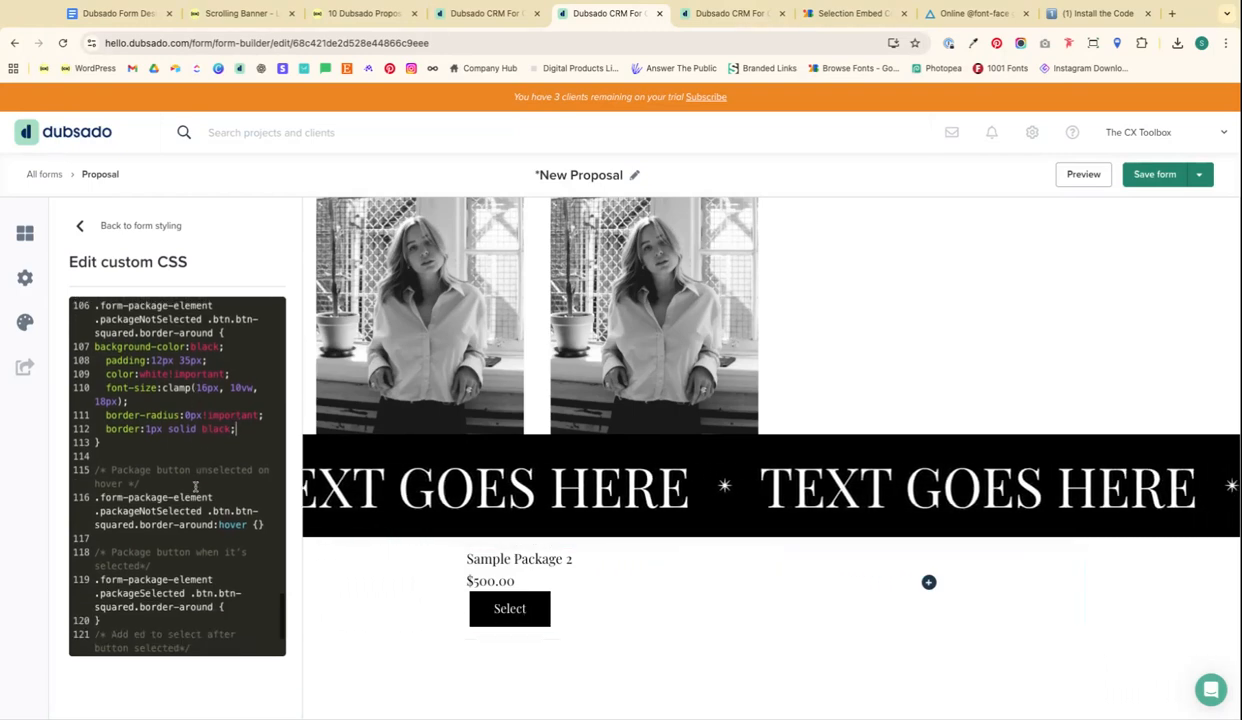
scroll(161, 479, down, 1)
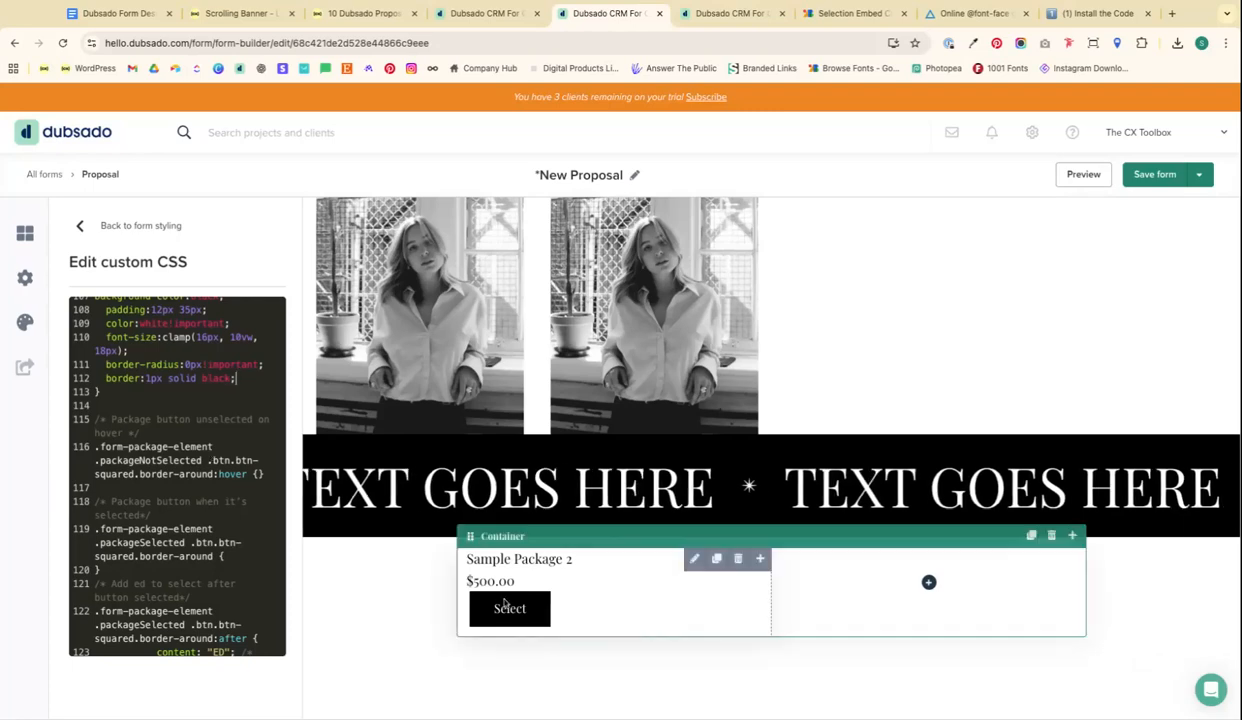
click(1080, 175)
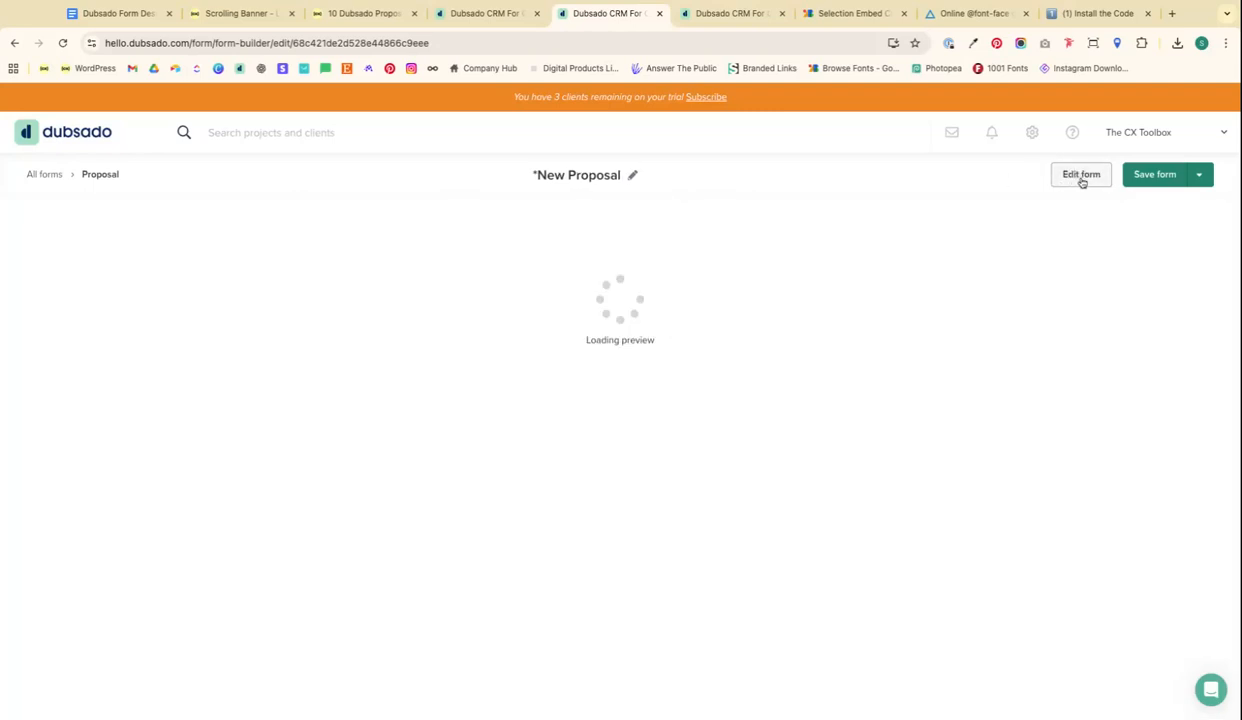
scroll(419, 590, down, 10)
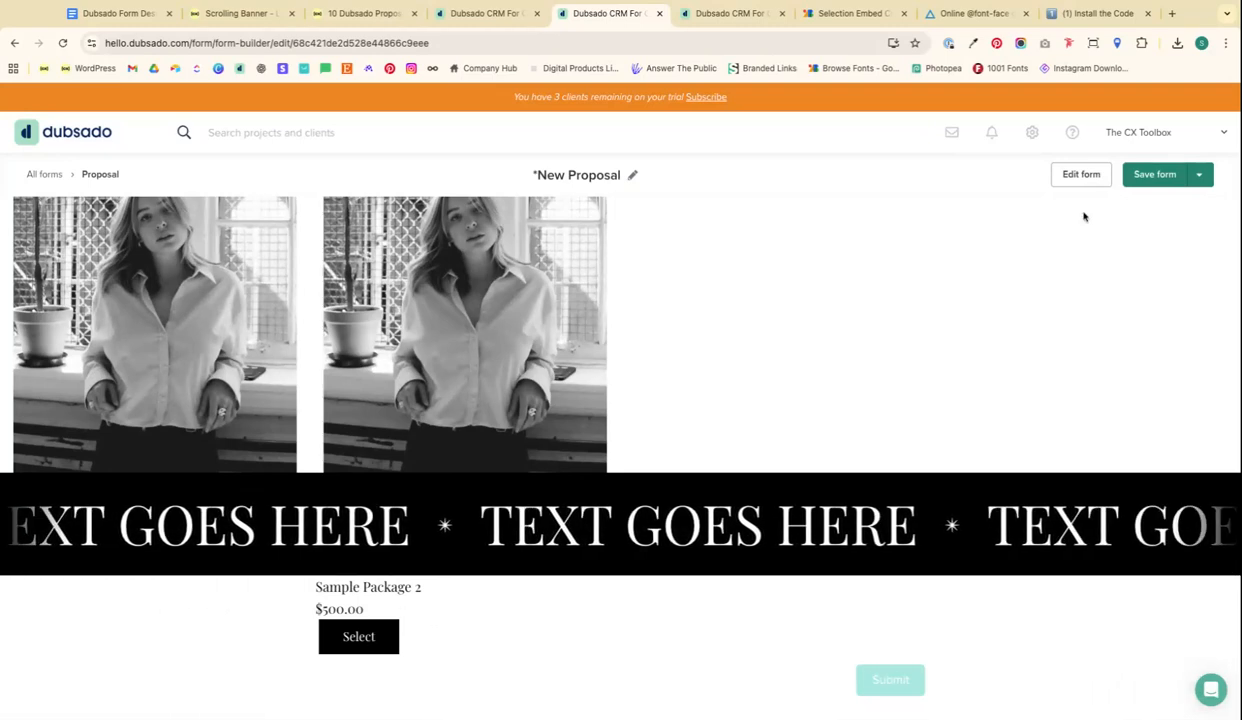
click(1080, 175)
Edit the Sample Package 2 element inline, change its button text to "I want this", and save the change
scroll(145, 530, down, 5)
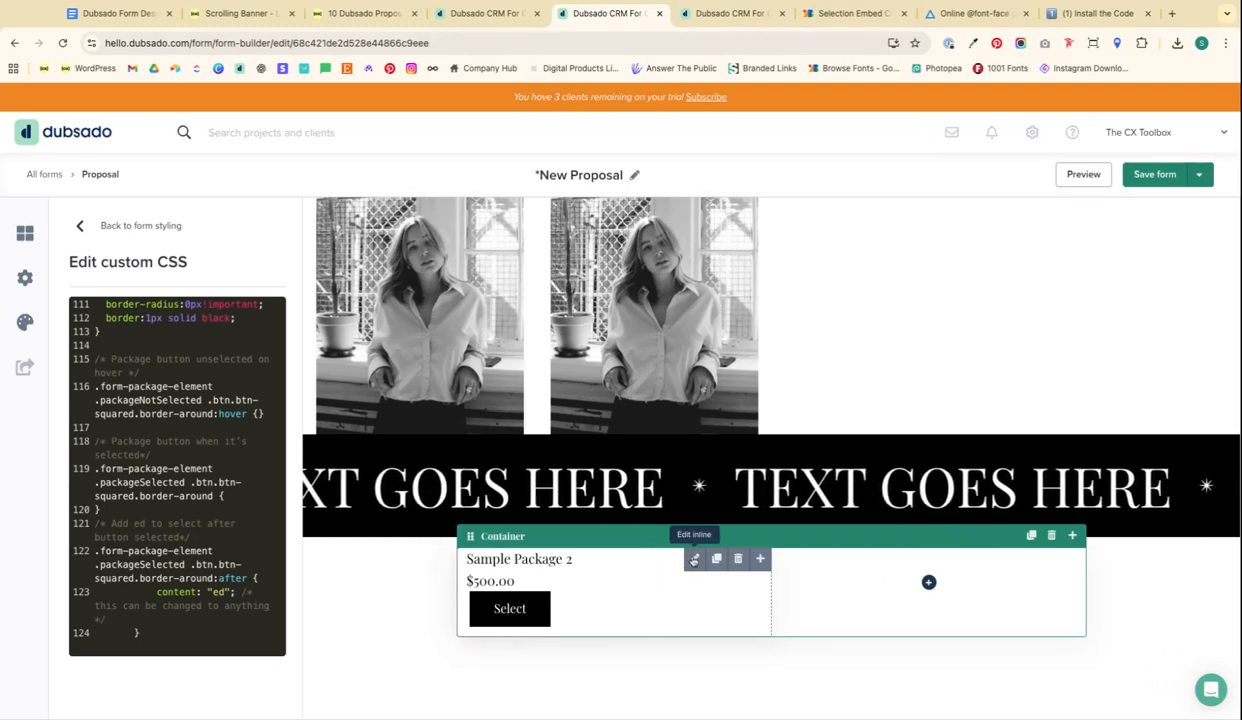
click(694, 560)
double_click(491, 615)
text(I want this)
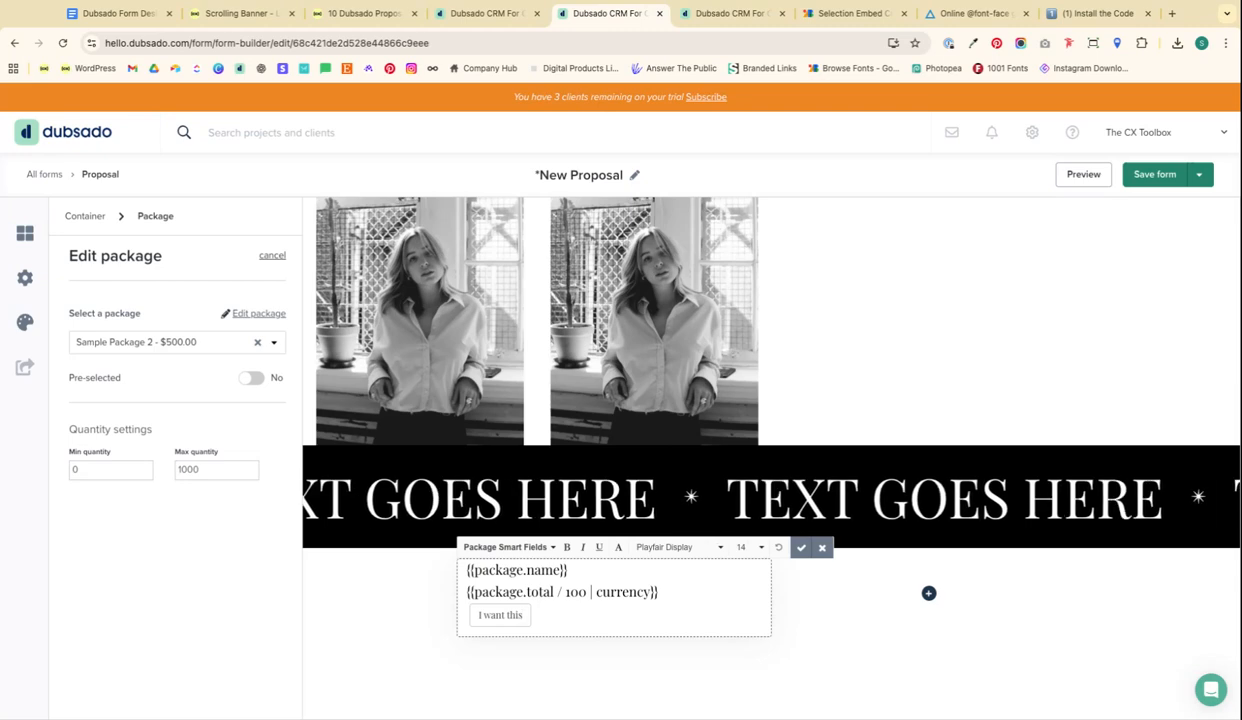
click(801, 547)
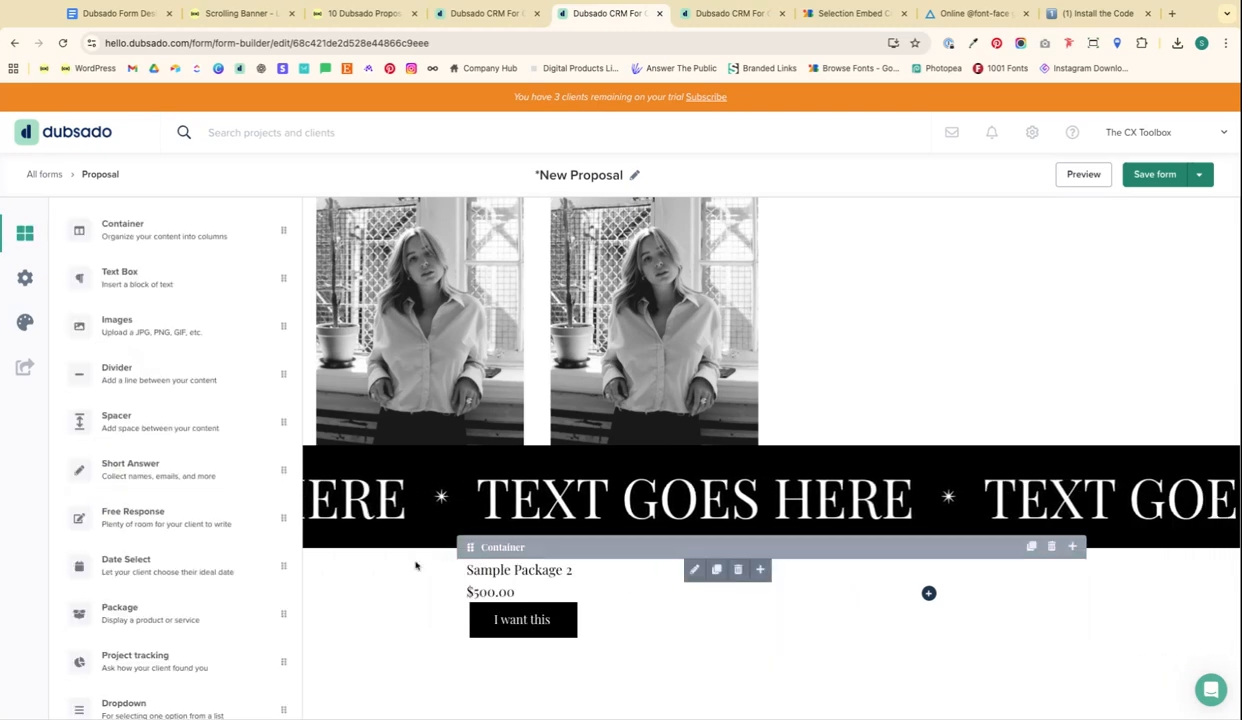
In the custom CSS, replace the "ed" content appended to the selected package button with "- YES!"
click(25, 321)
scroll(90, 640, down, 2)
click(93, 662)
scroll(222, 572, down, 20)
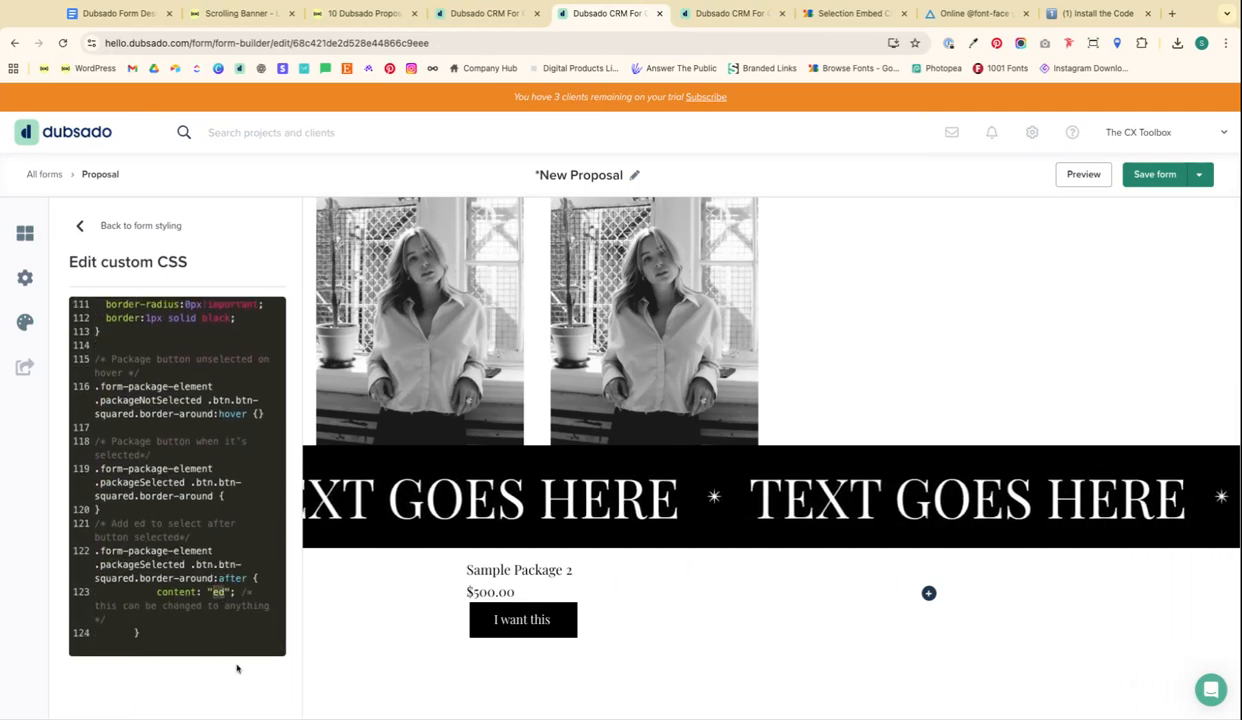
key(BackSpace)
key(BackSpace)
text(- YES)
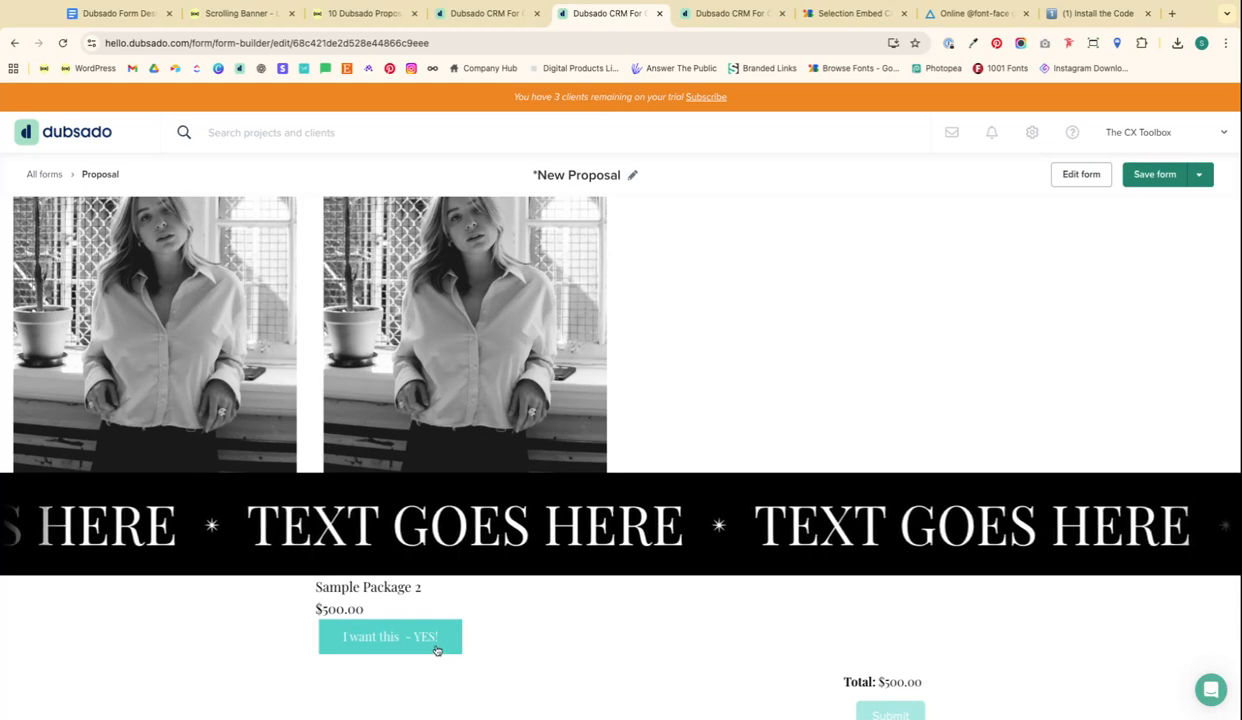
Compare the preview's submit button with the fixed submit bar in the Studio Zee website designer proposal, selecting that proposal's package
scroll(413, 640, down, 1)
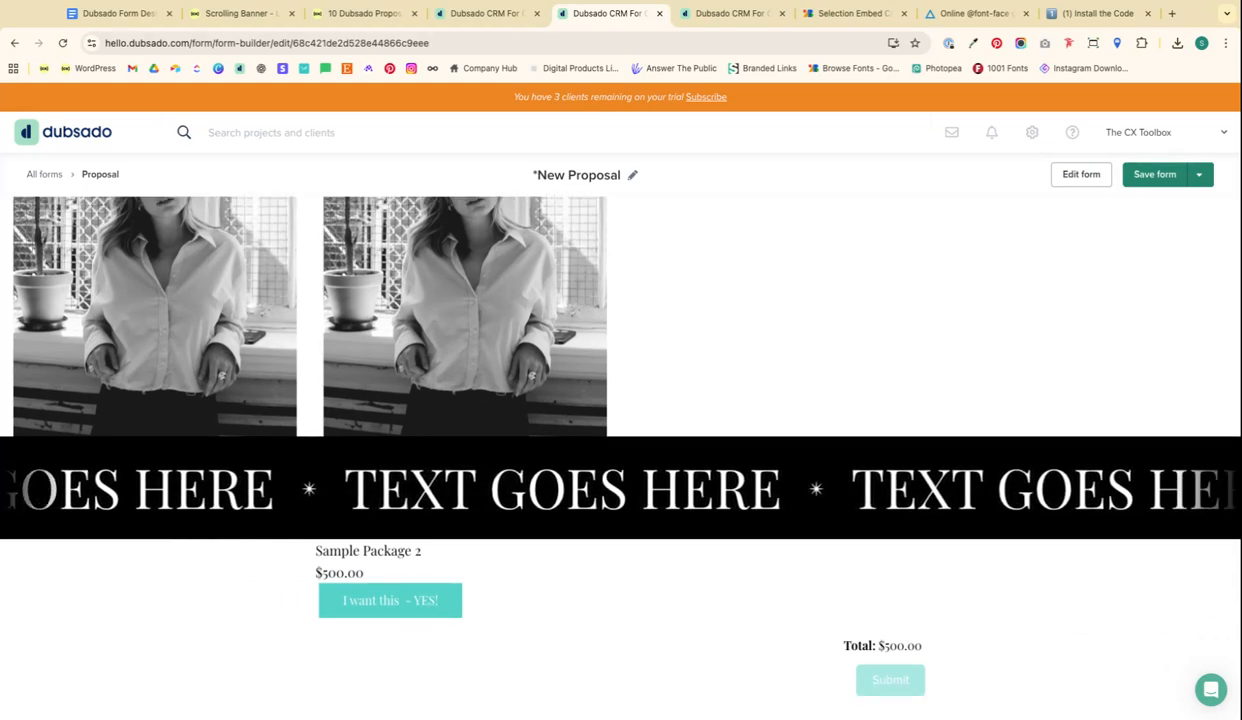
key(ctrl+Tab)
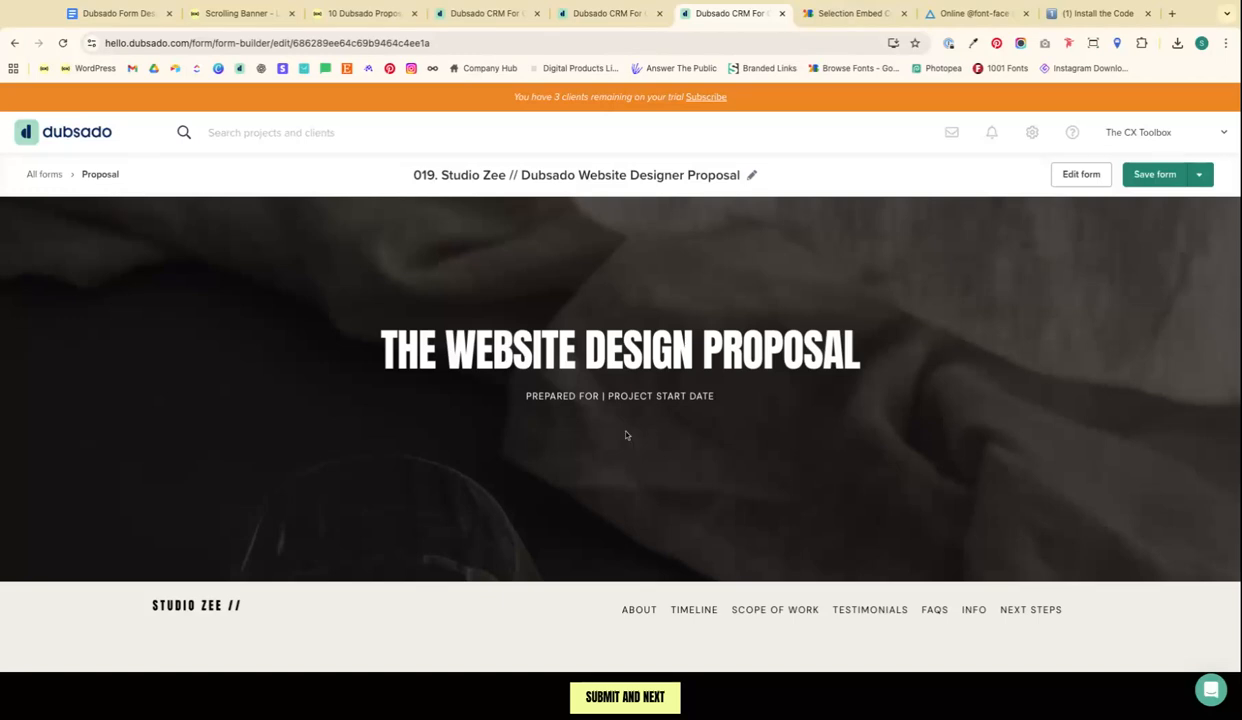
scroll(652, 480, down, 4)
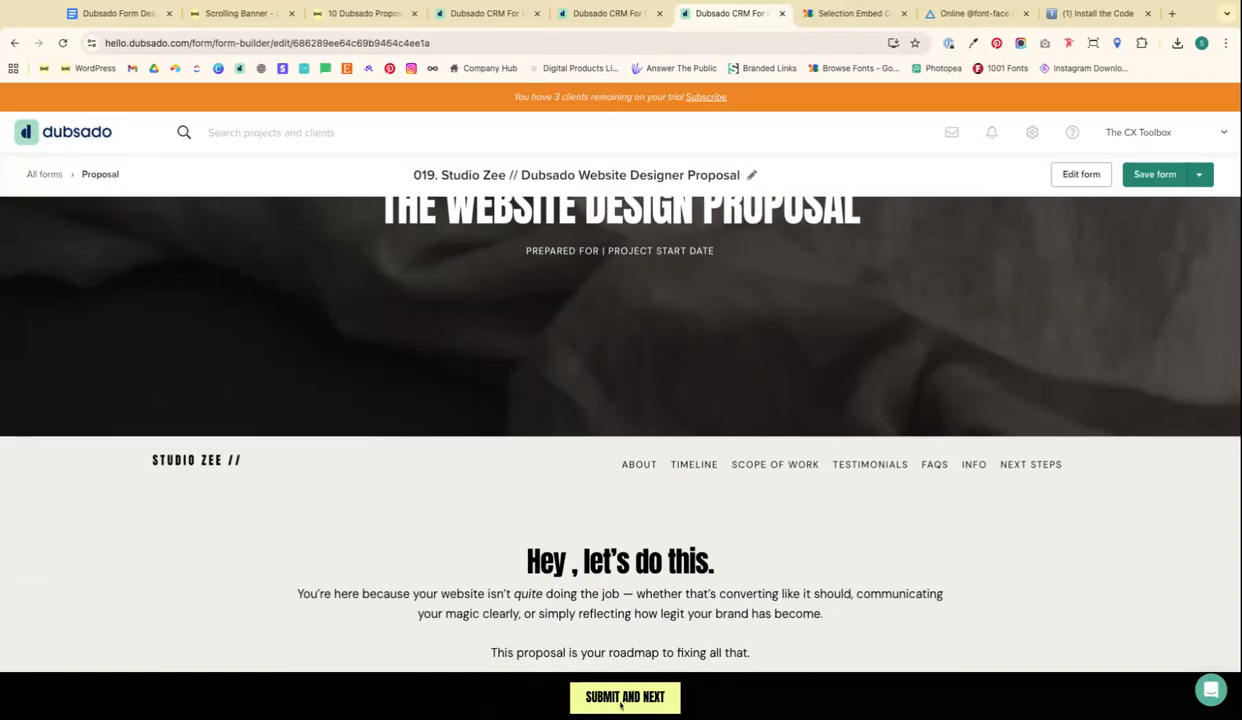
scroll(620, 500, down, 15)
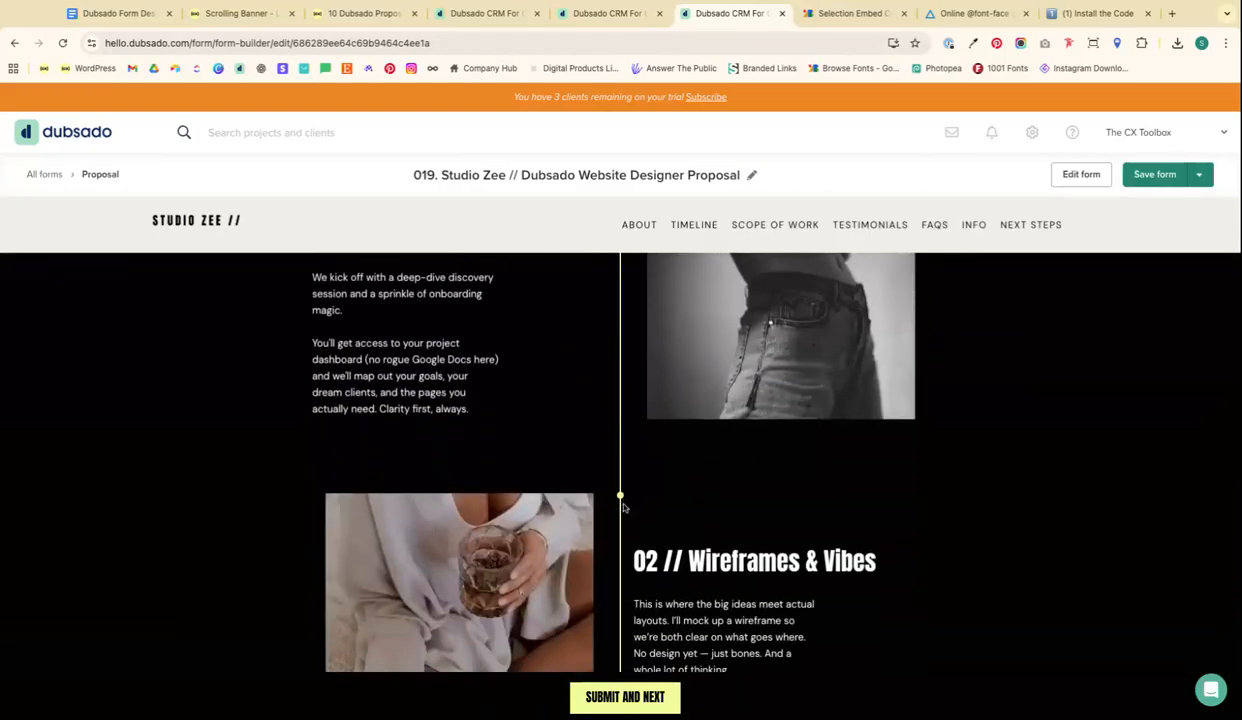
scroll(622, 508, down, 15)
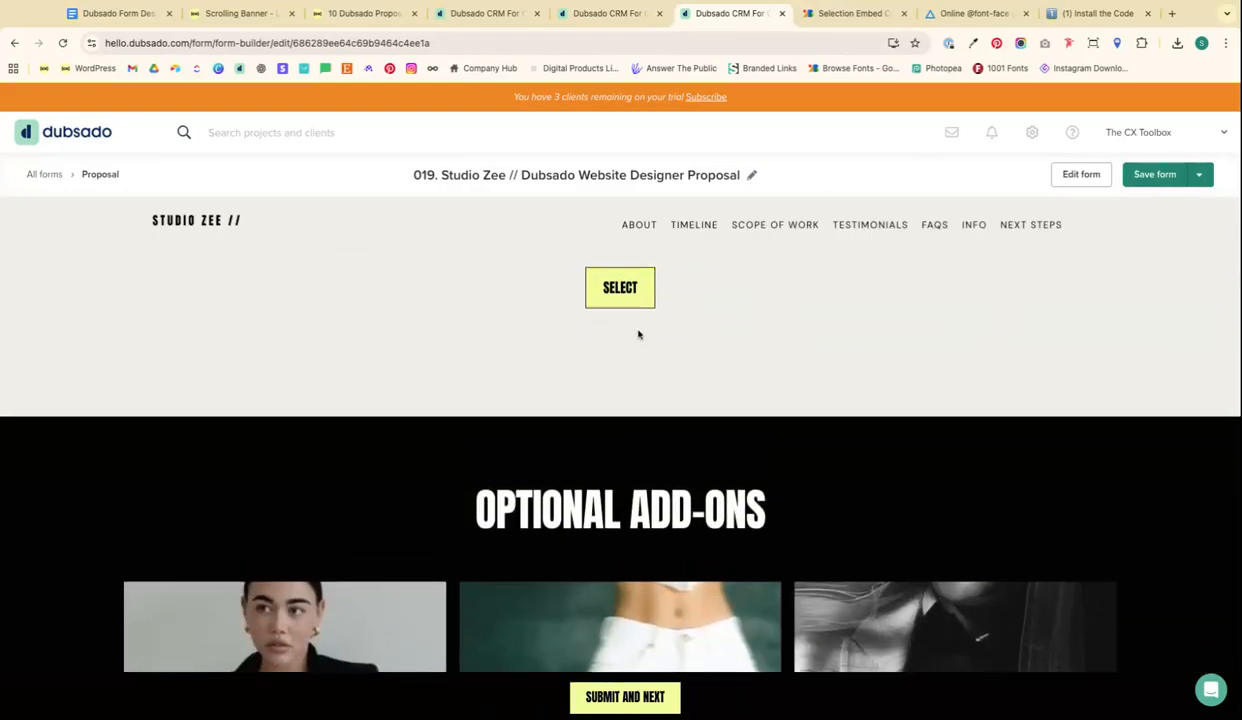
click(617, 299)
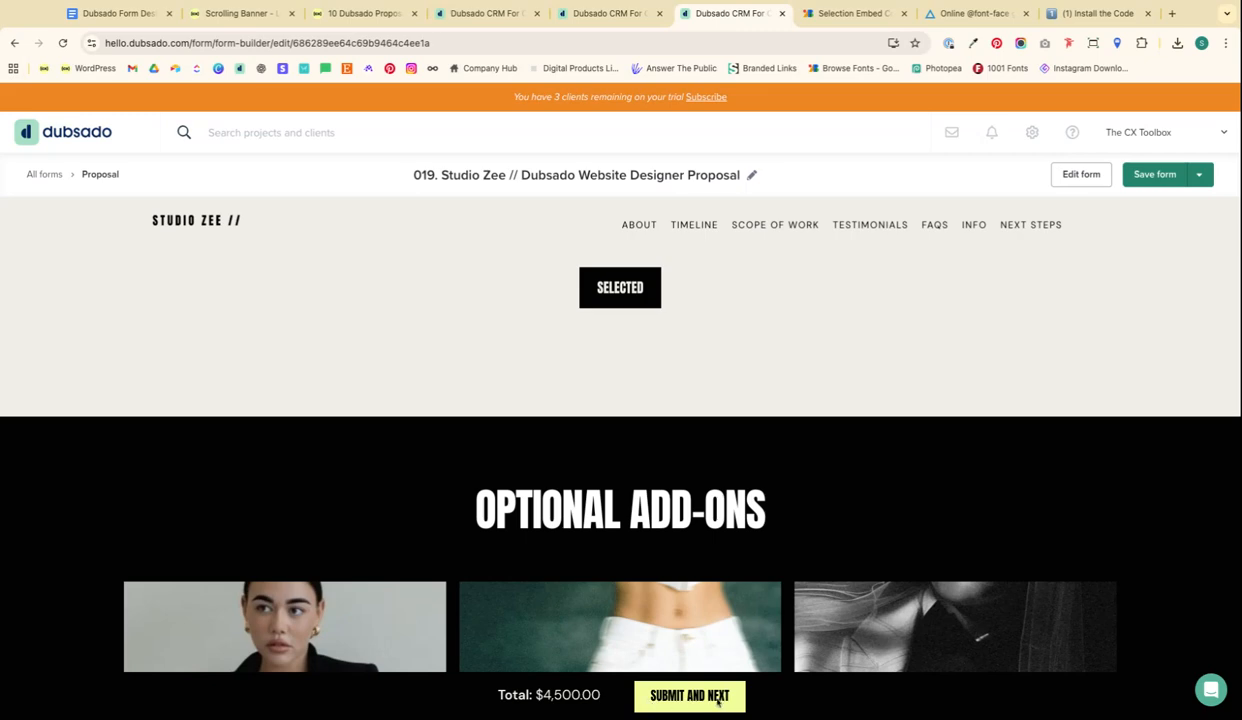
Select all three optional add-ons in the Studio Zee proposal preview to check how the fixed submit bar's total responds
scroll(713, 585, down, 8)
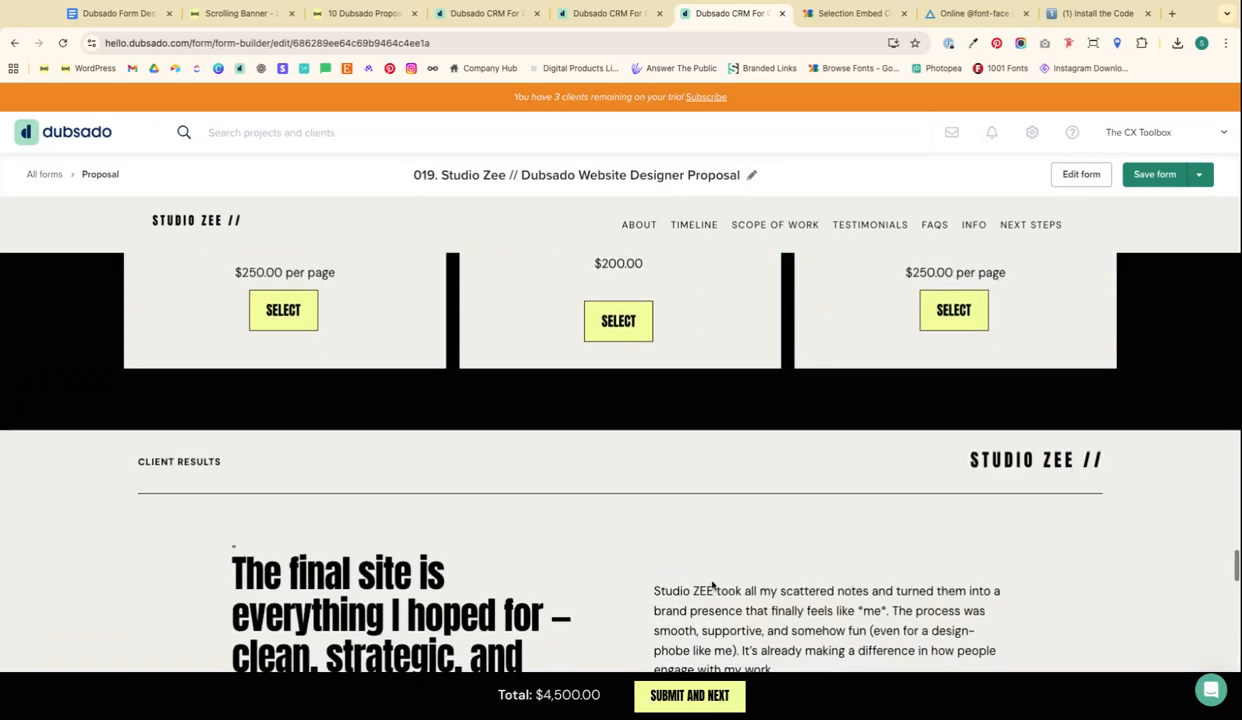
scroll(680, 500, up, 1)
click(622, 408)
click(953, 400)
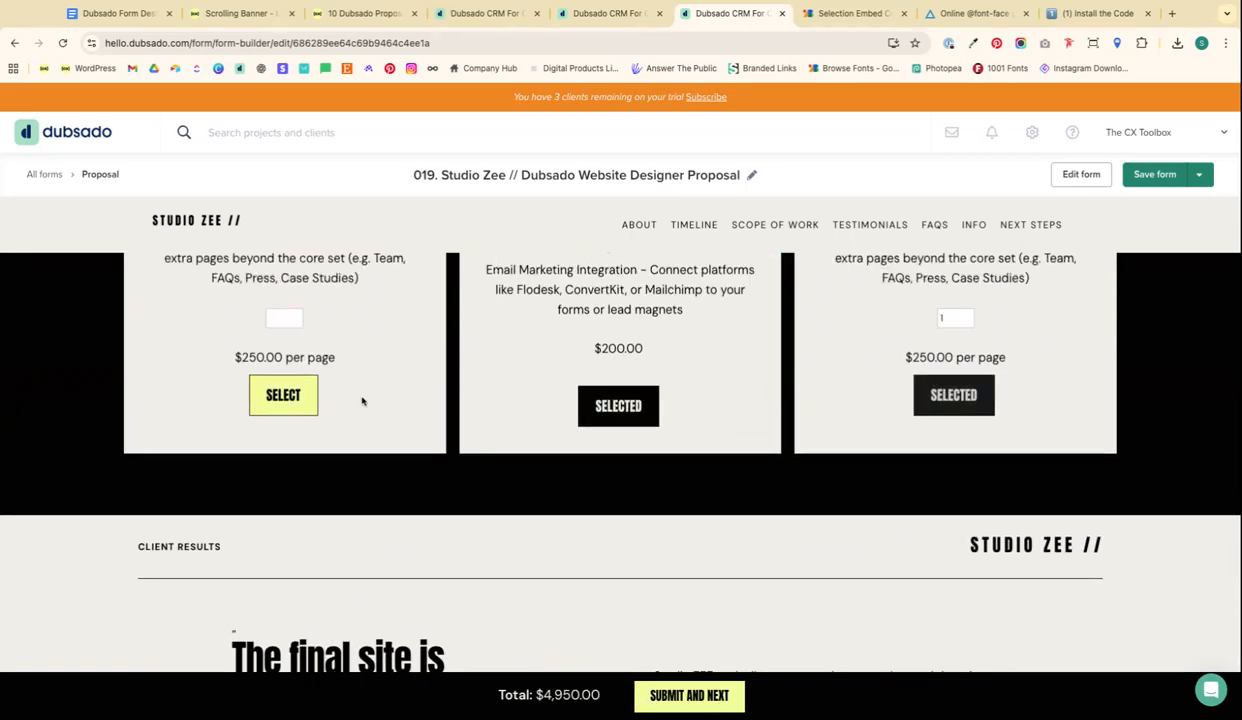
click(299, 401)
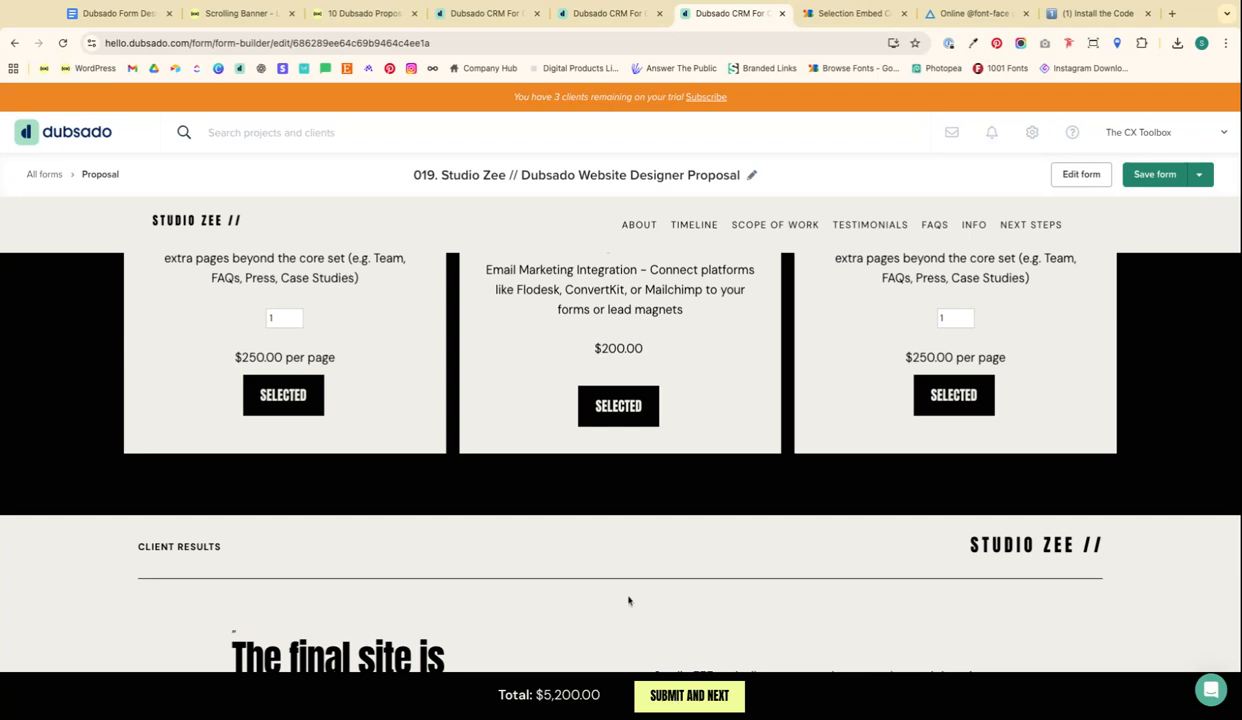
Compare the new proposal's default total and submit button with the fixed submit bar in the Studio Zee proposal
click(590, 13)
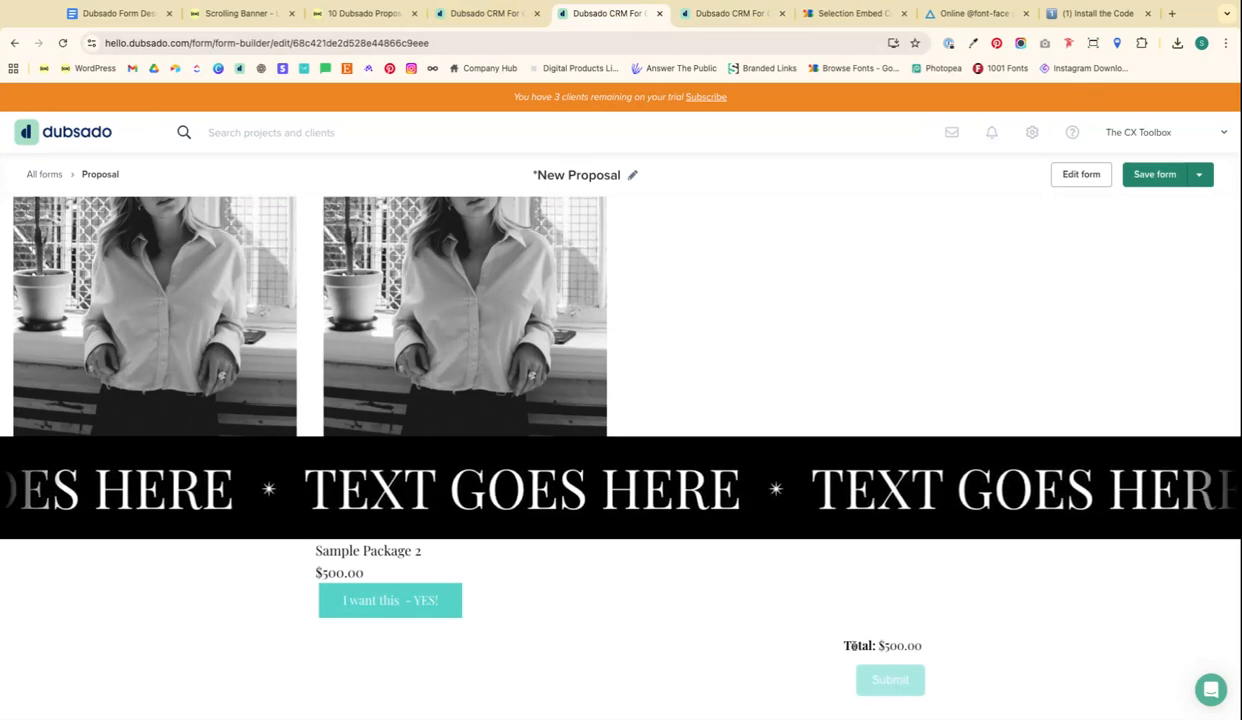
drag(836, 648, 976, 649)
scroll(947, 320, up, 10)
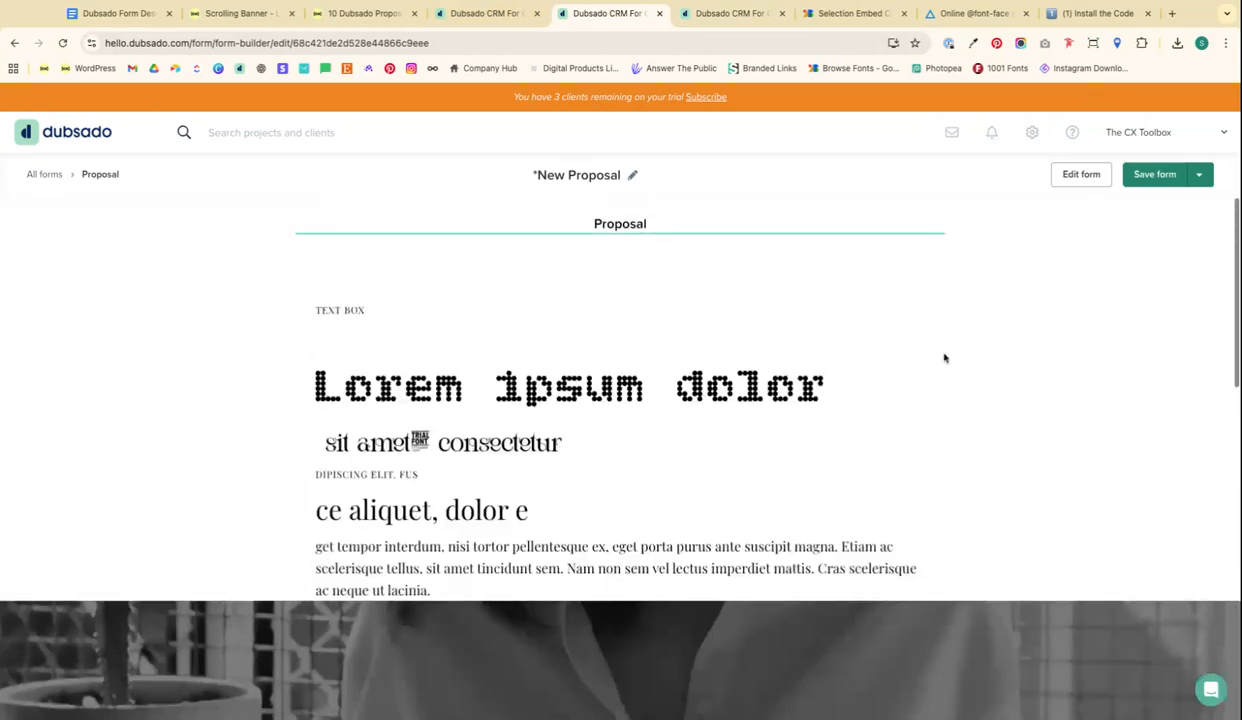
scroll(934, 510, down, 10)
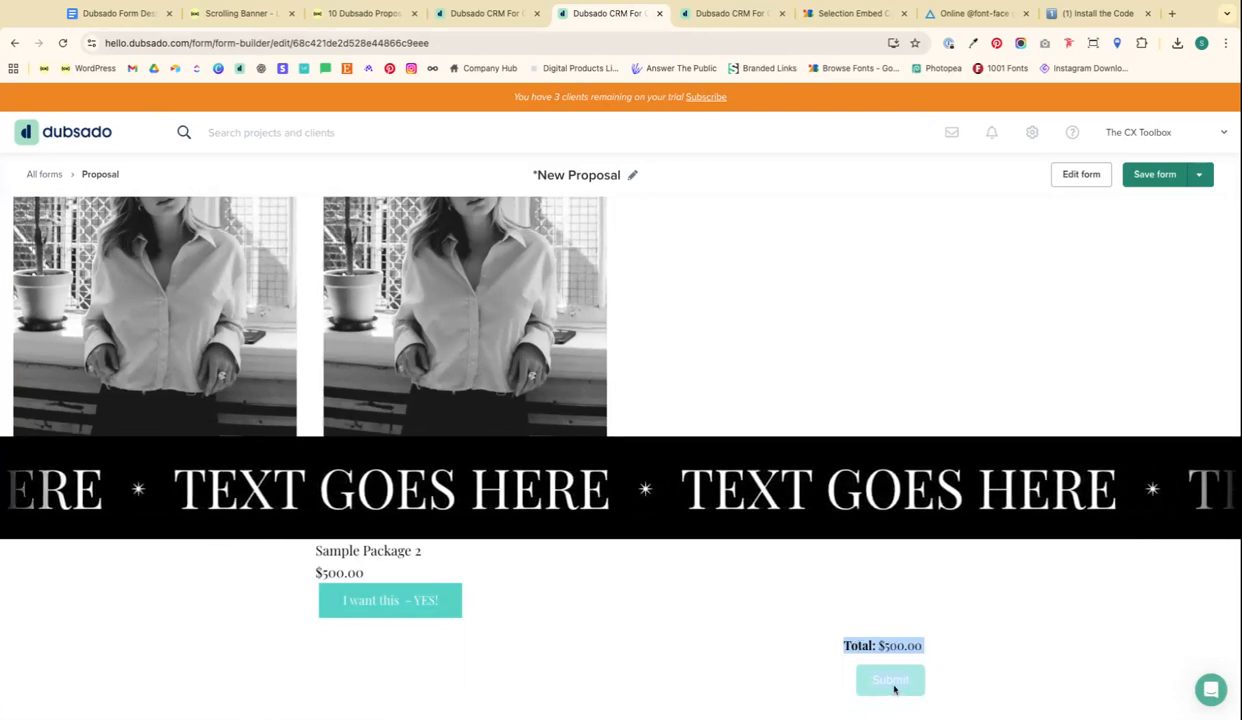
click(725, 13)
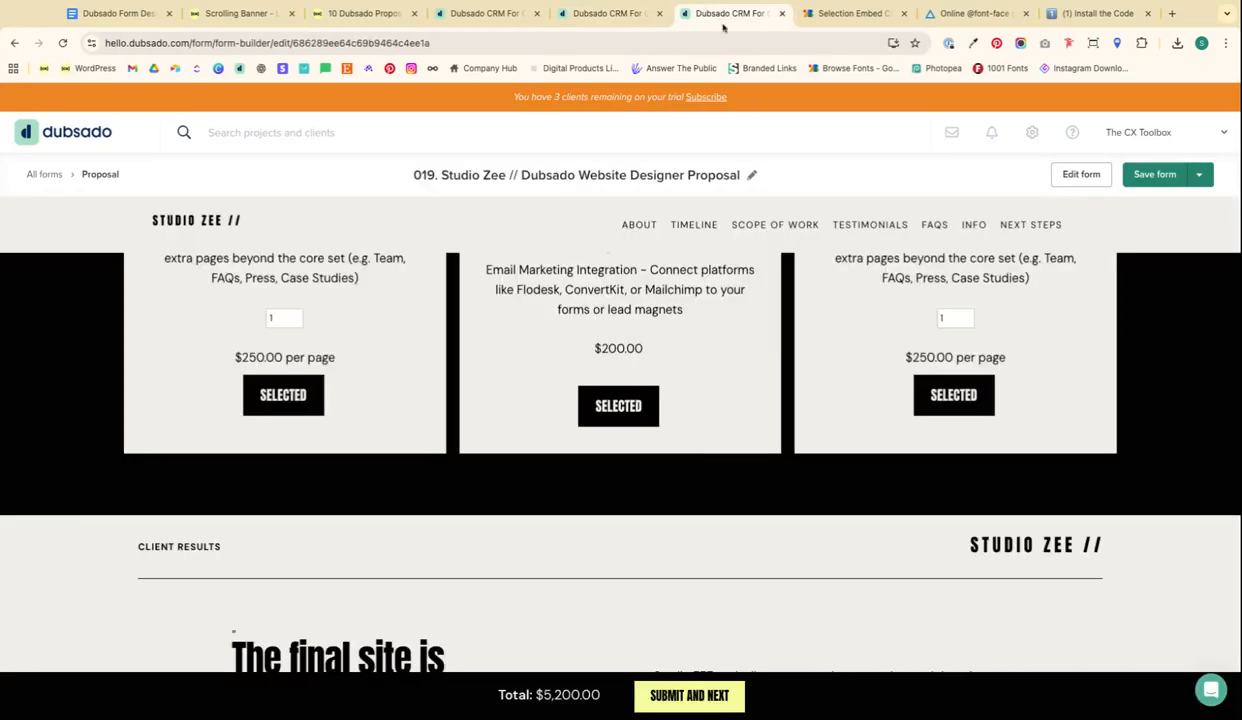
scroll(685, 500, down, 4)
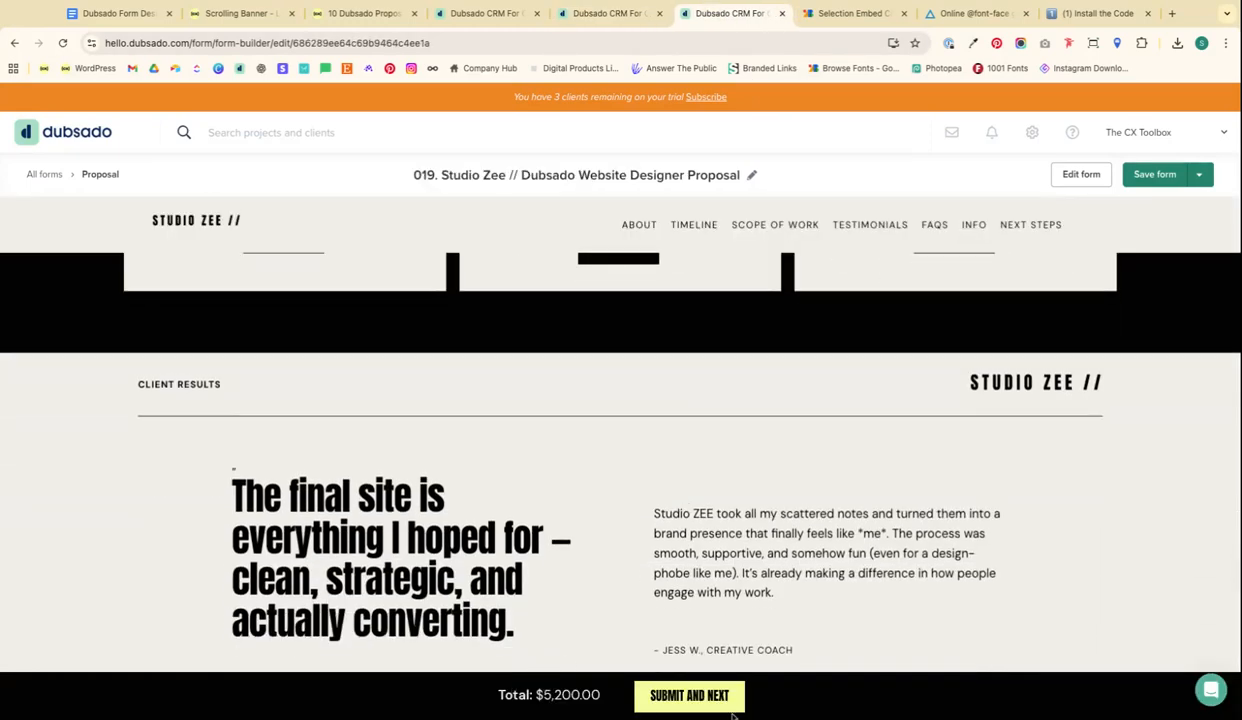
Copy the "Create a Fixed Submit Bar" CSS from the CX Toolbox blog post and append it to the new proposal's custom CSS
click(362, 14)
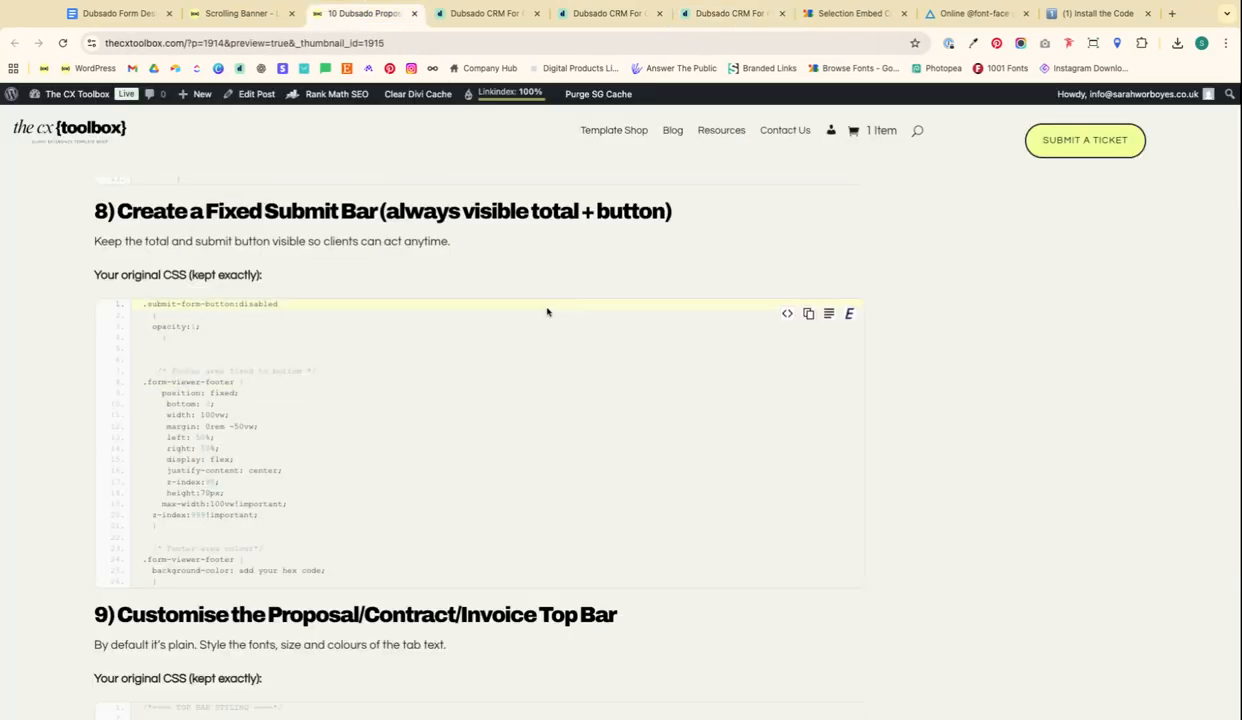
click(808, 313)
click(582, 20)
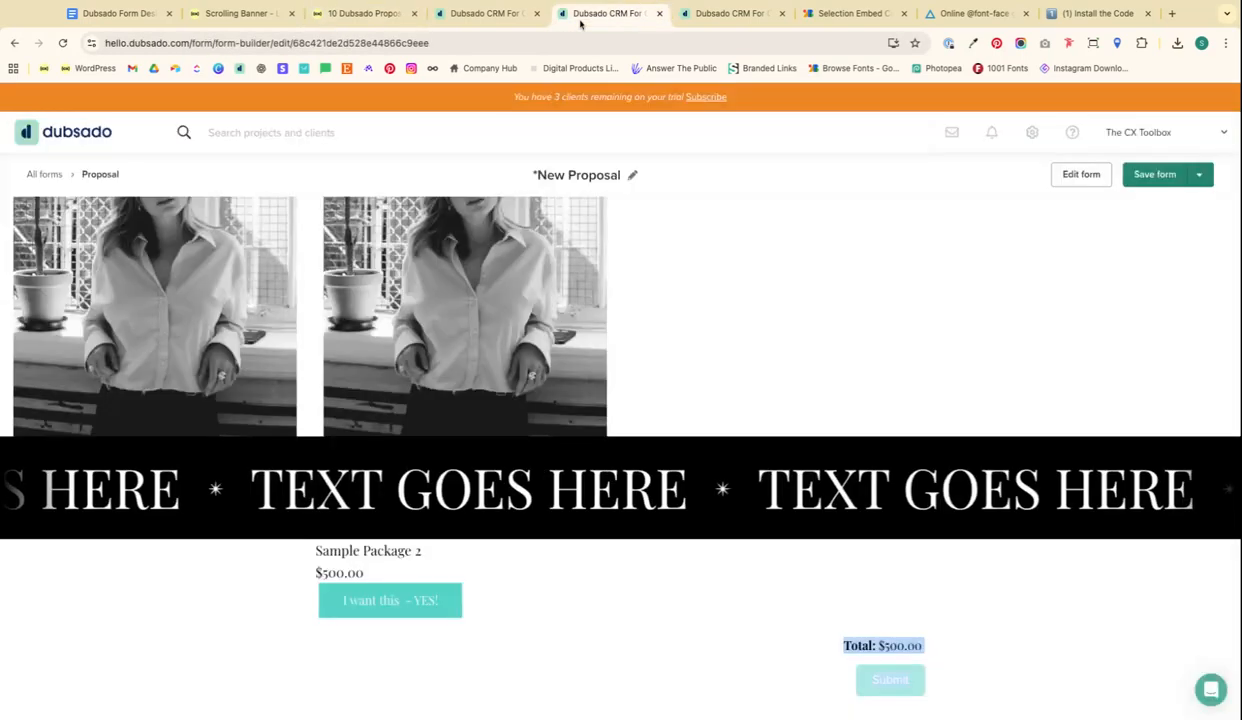
click(1081, 176)
click(25, 321)
scroll(142, 455, down, 2)
click(98, 664)
scroll(188, 415, down, 15)
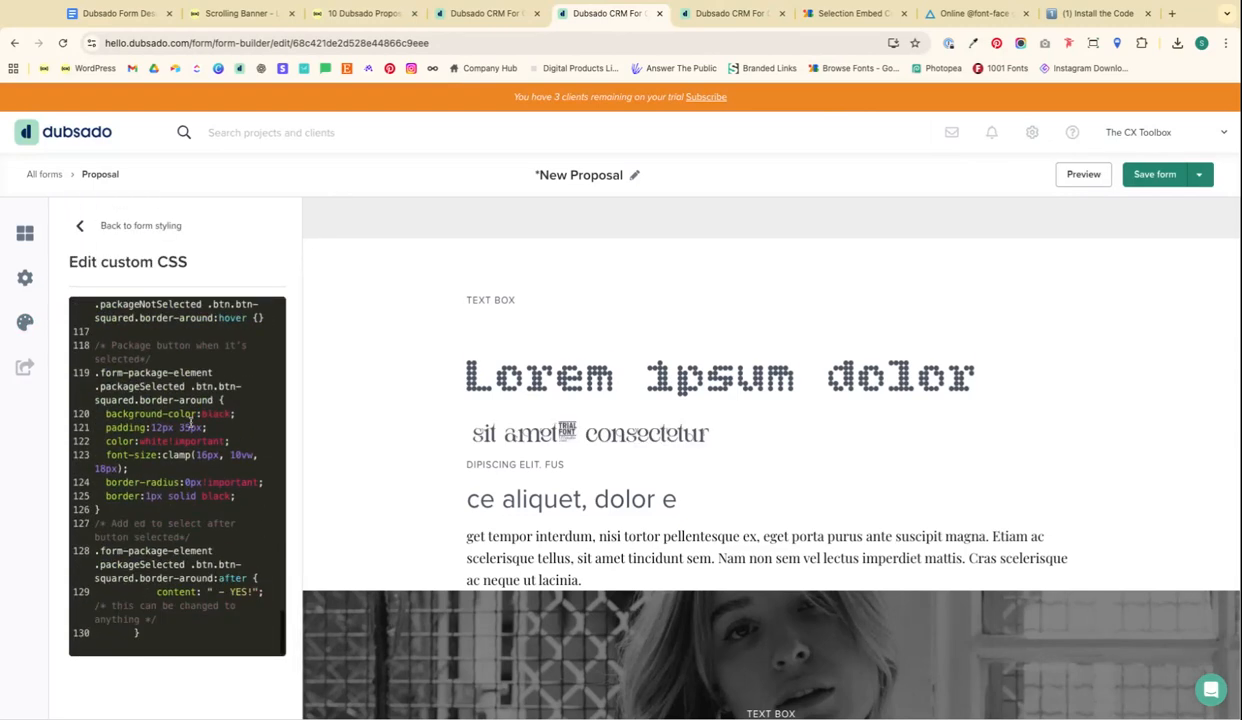
click(159, 636)
key(Return)
key(Return)
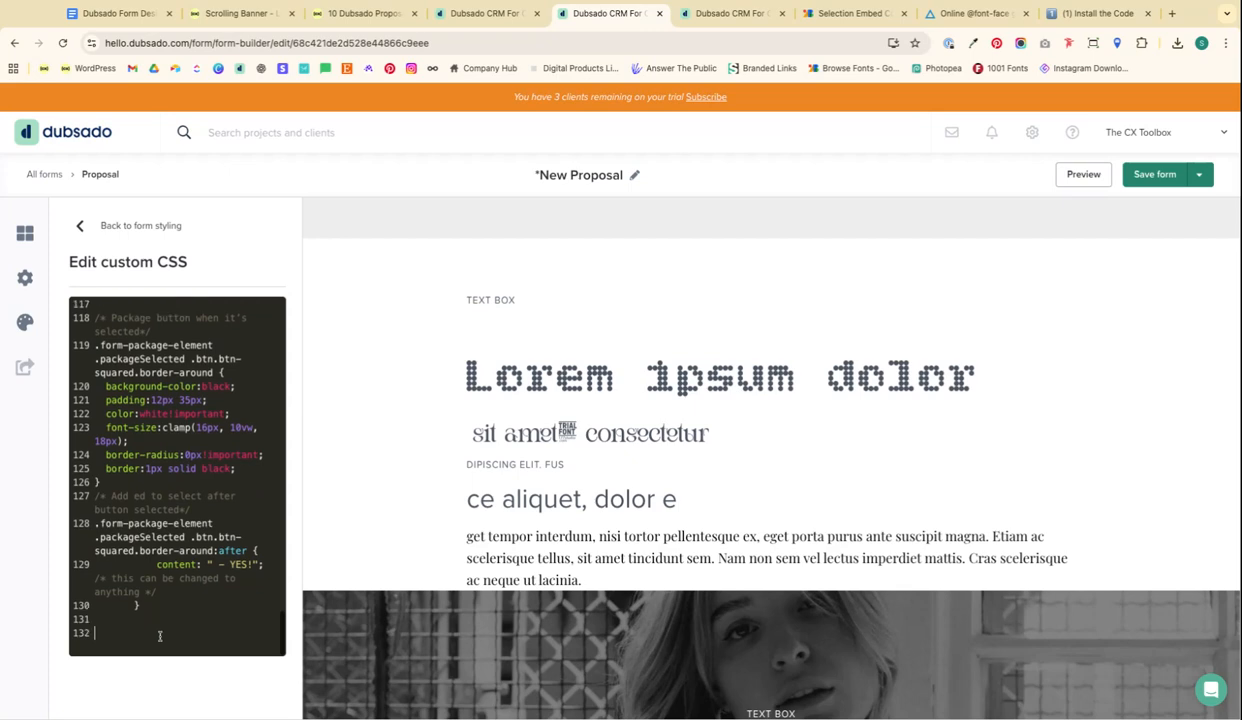
key(super+v)
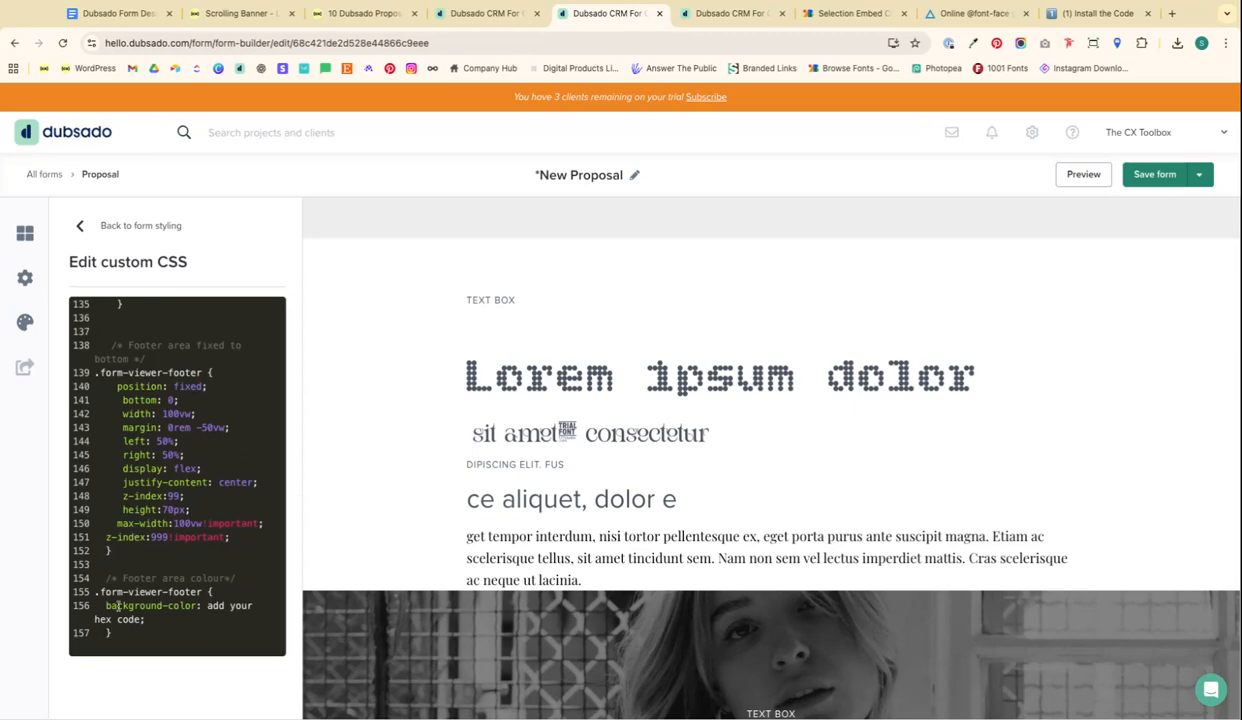
Replace the "add your hex code" placeholder in the footer area background colour rule with black
click(207, 607)
key(shift+Down)
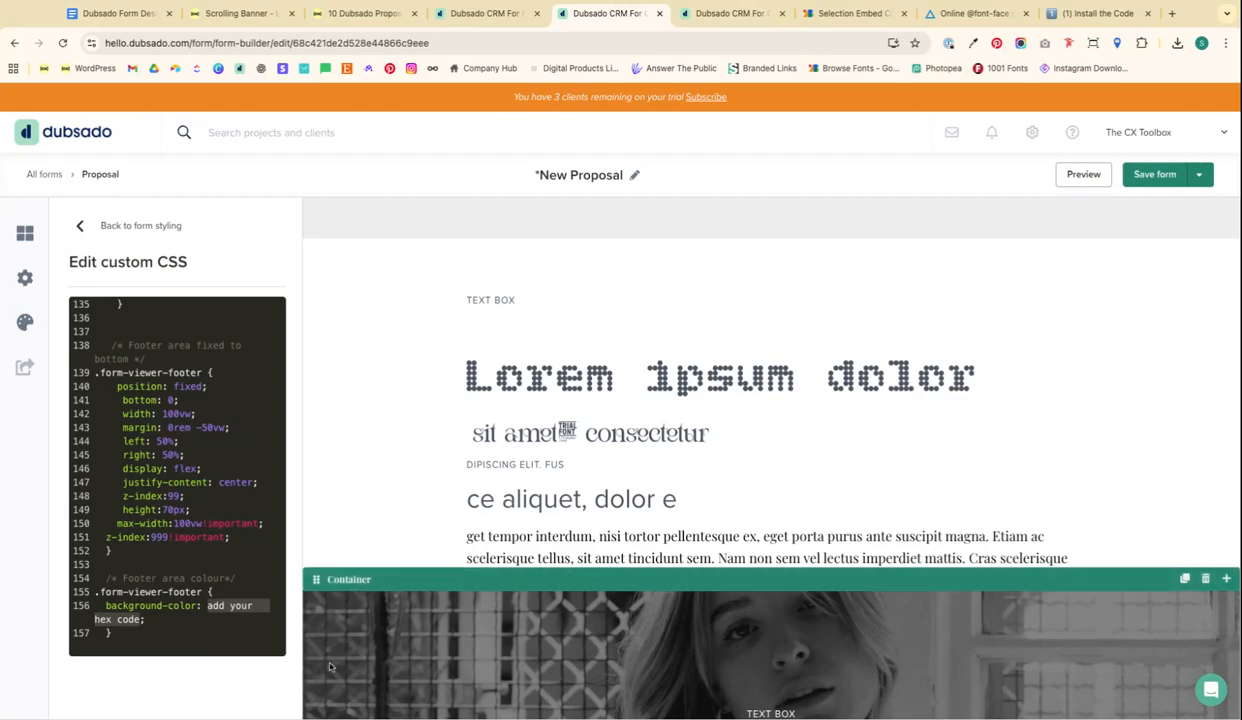
text(black)
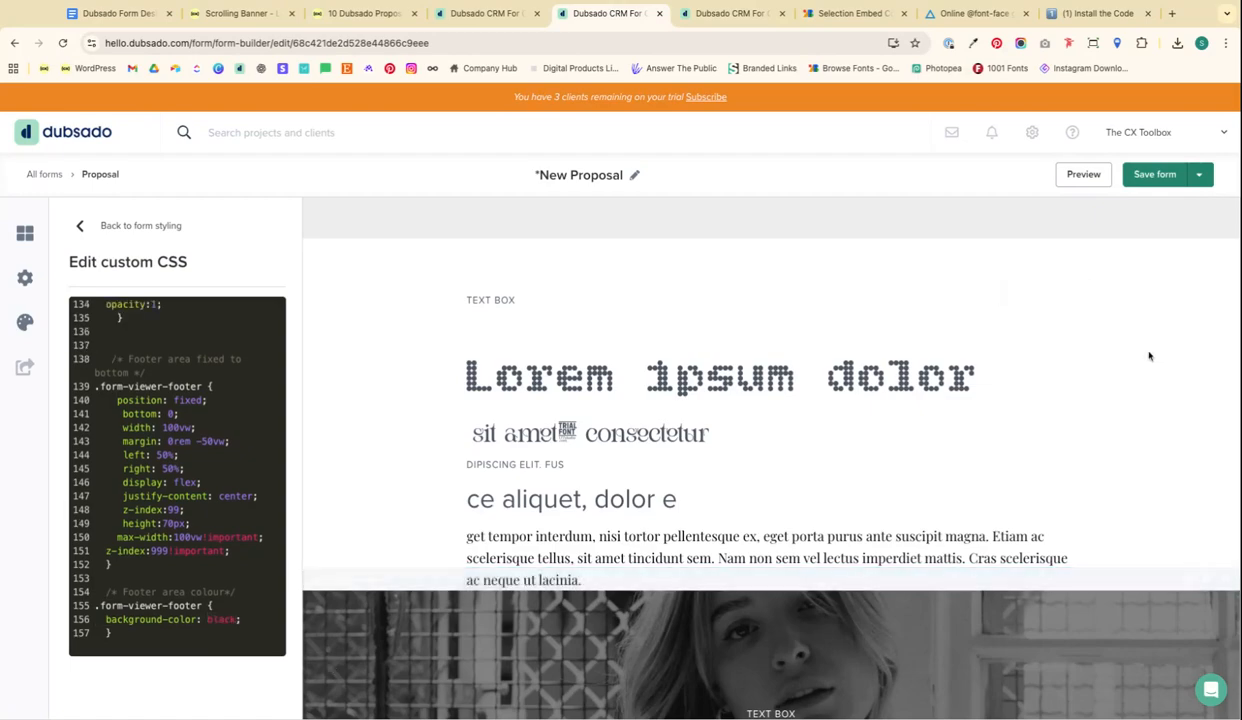
Preview the proposal, select Sample Package 2, and examine the fixed submit bar's total and button along the page
click(1083, 175)
scroll(617, 461, down, 6)
scroll(617, 461, down, 5)
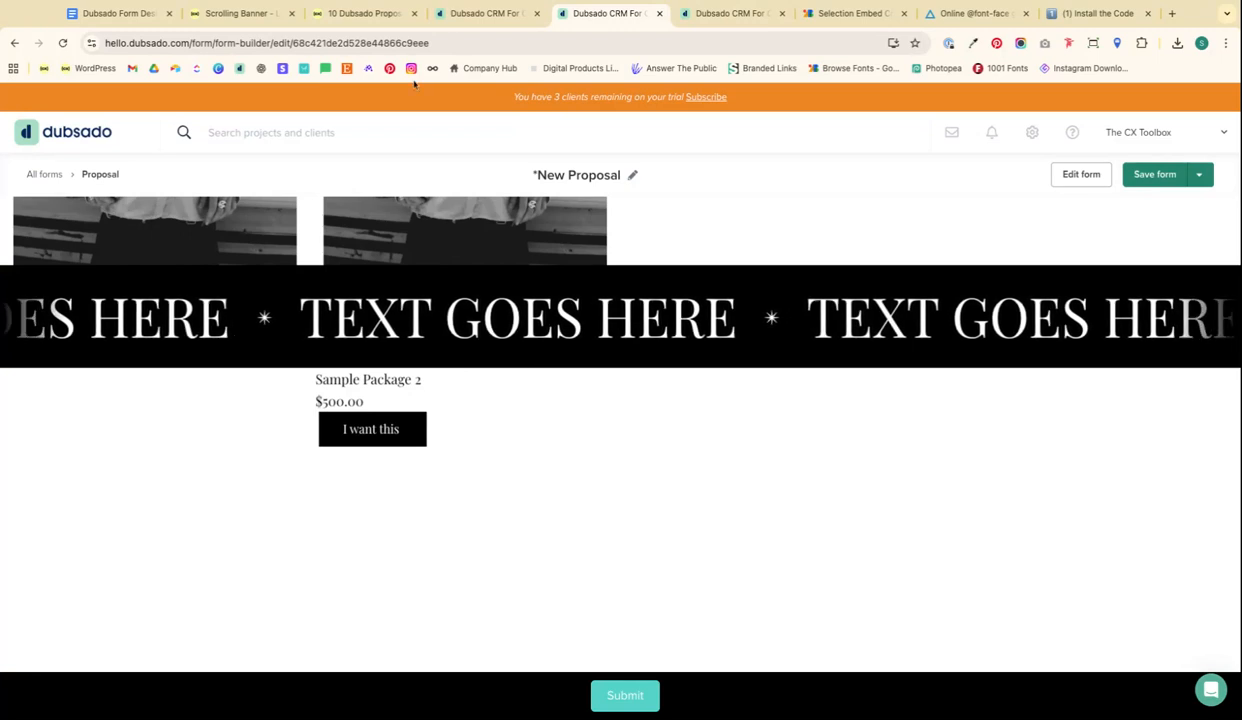
scroll(652, 560, down, 1)
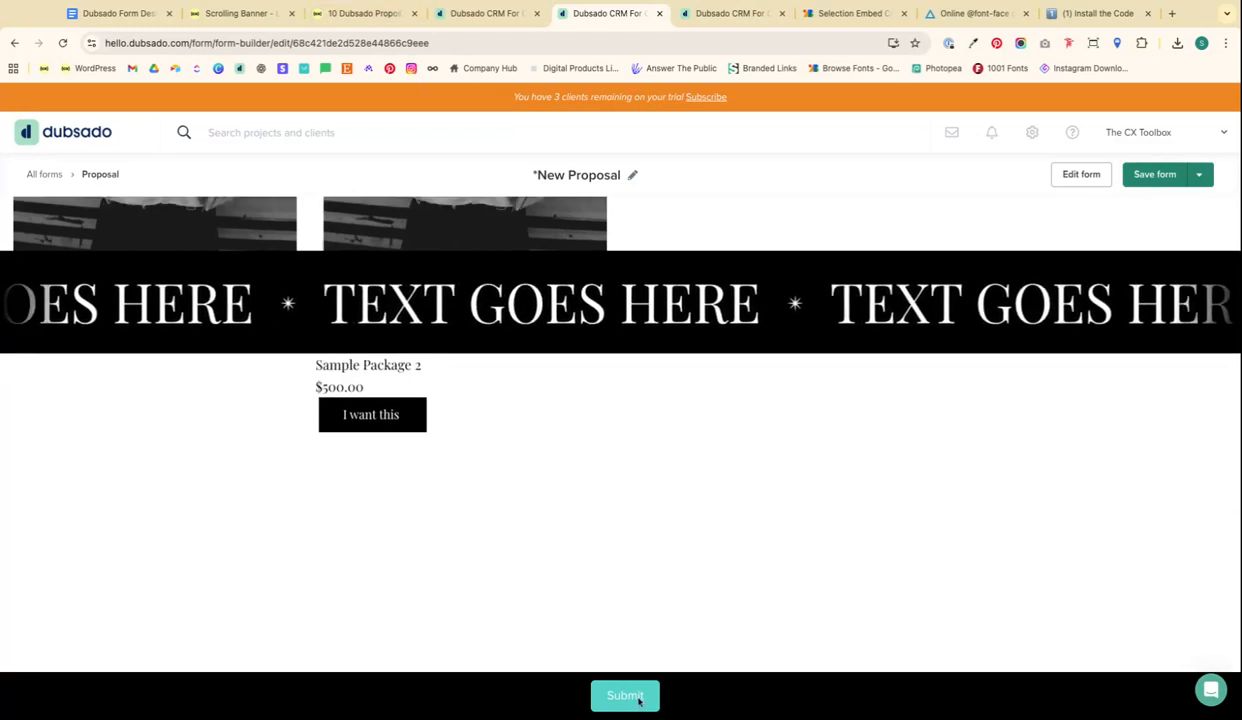
click(392, 414)
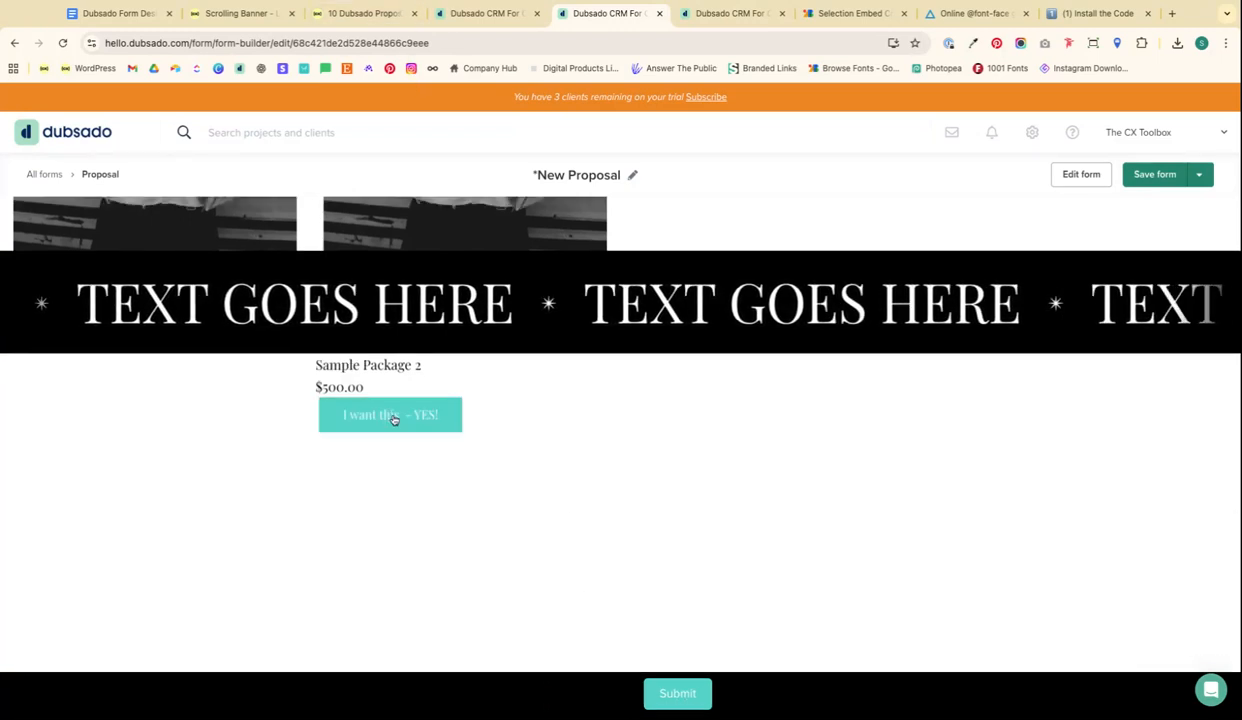
triple_click(527, 697)
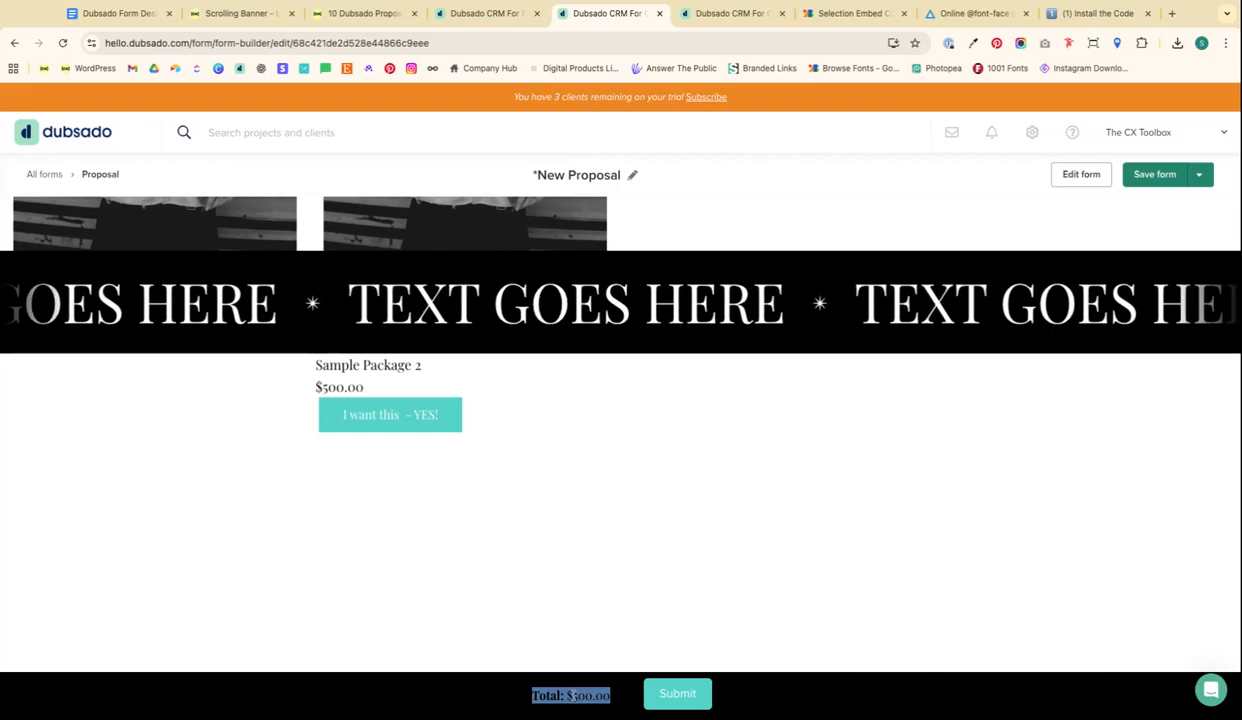
scroll(577, 404, up, 3)
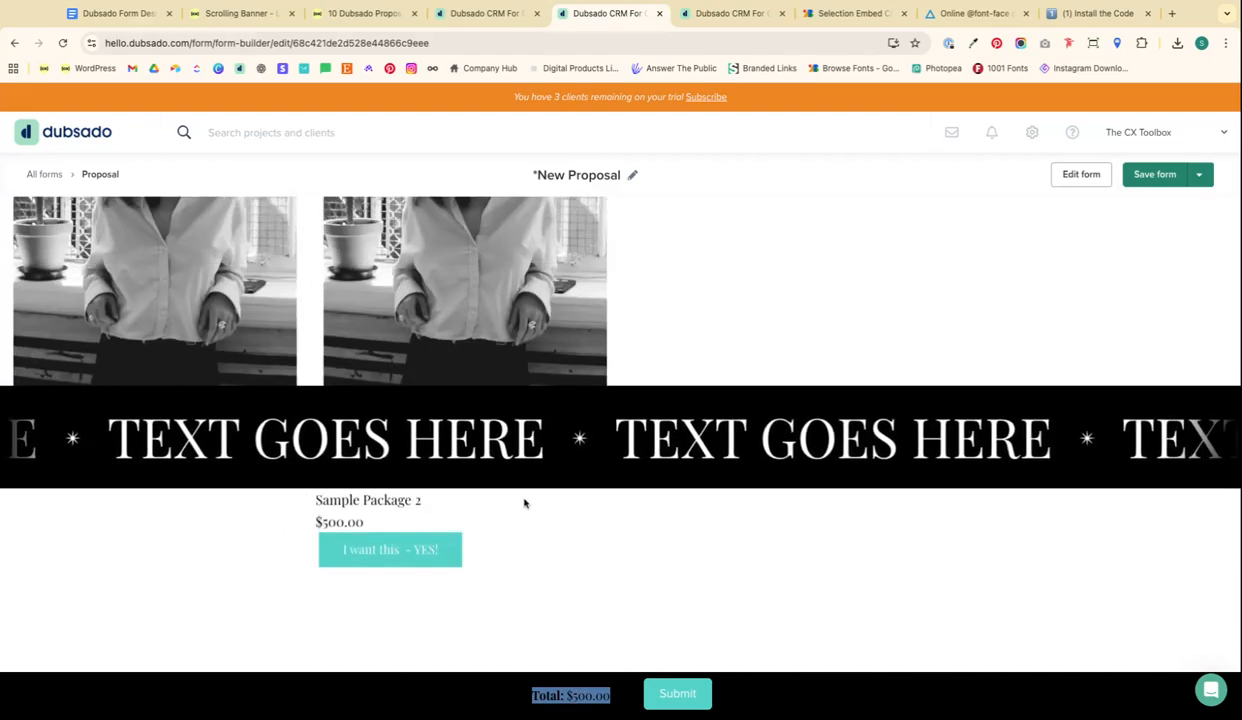
scroll(529, 501, up, 7)
scroll(529, 501, down, 1)
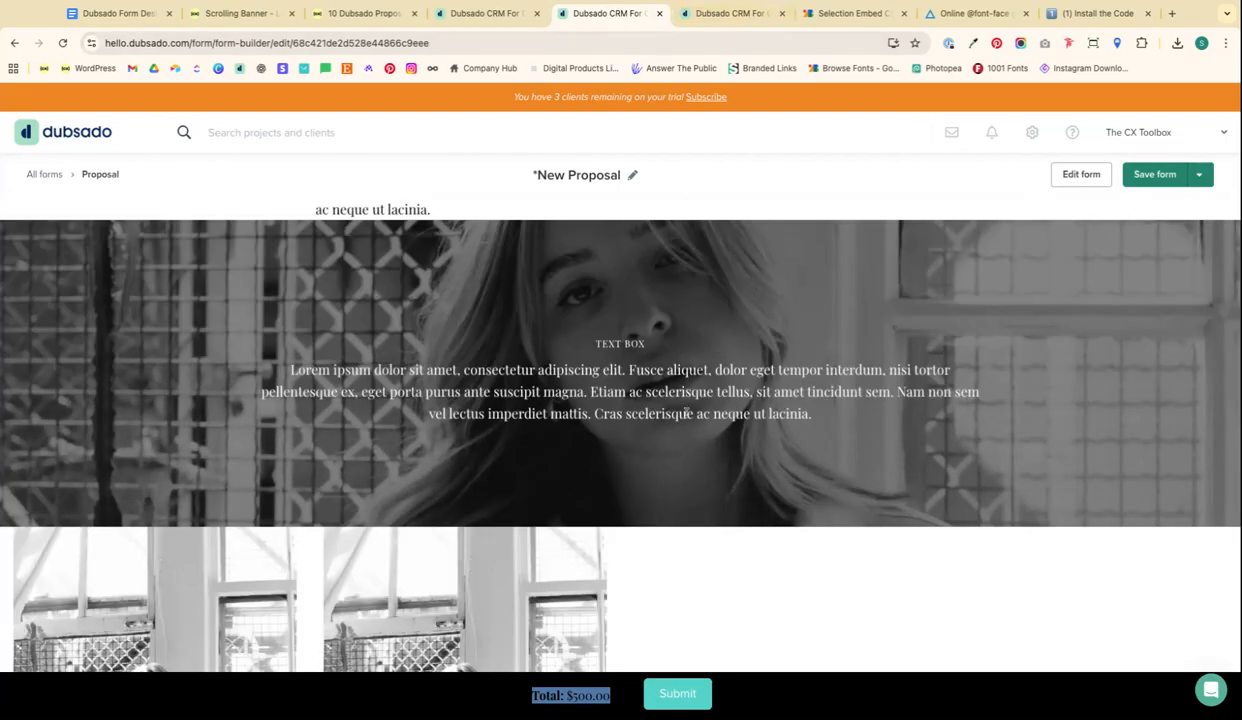
scroll(665, 396, up, 3)
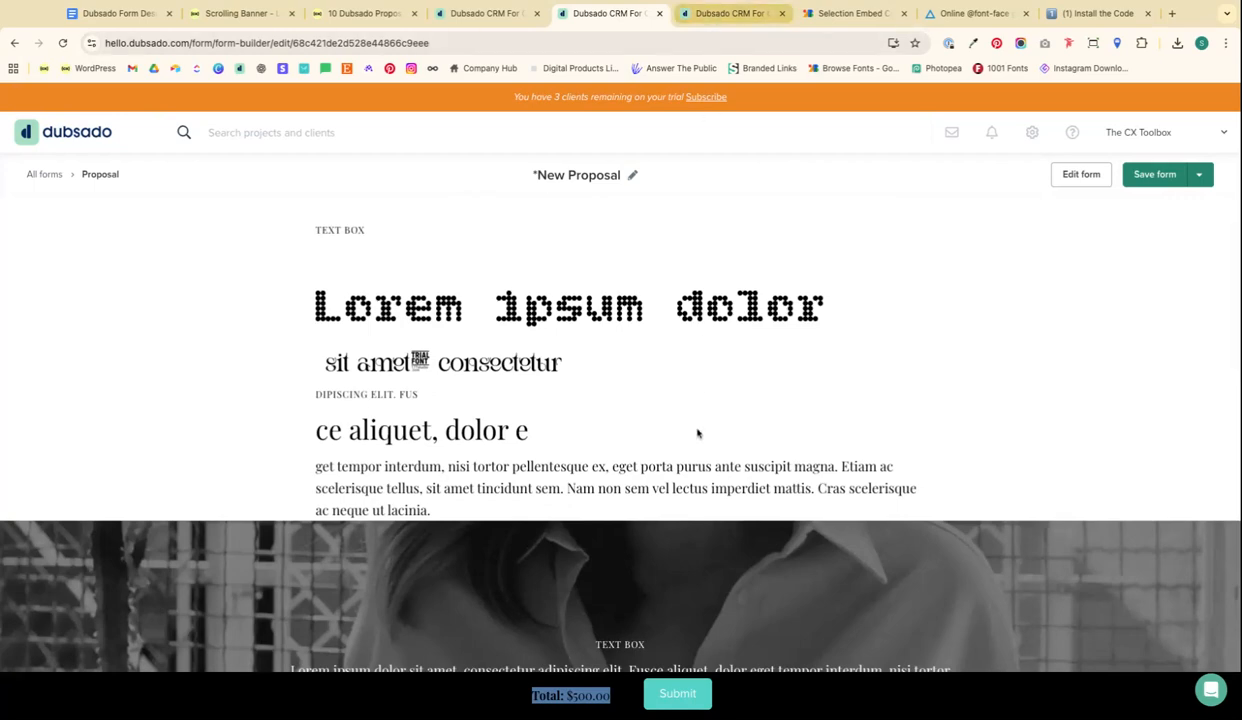
Find the blog post's top bar customisation section and examine the plain Proposal tab in the new proposal's preview
click(362, 14)
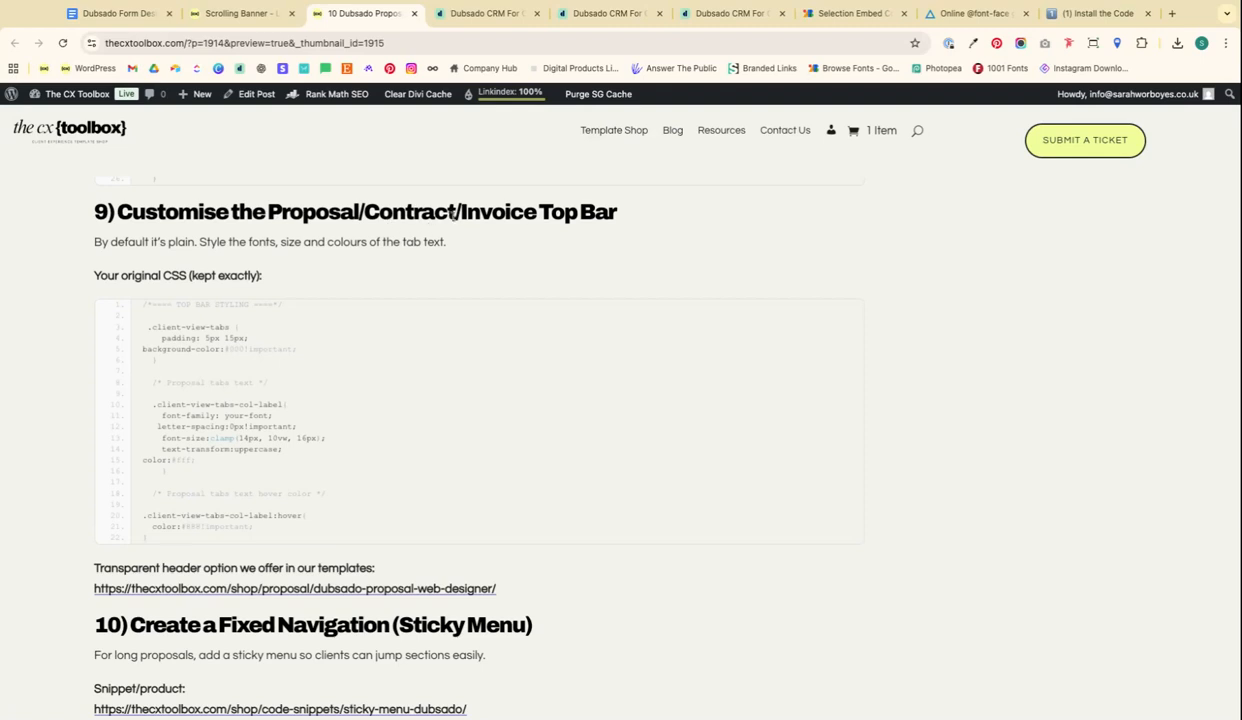
click(612, 14)
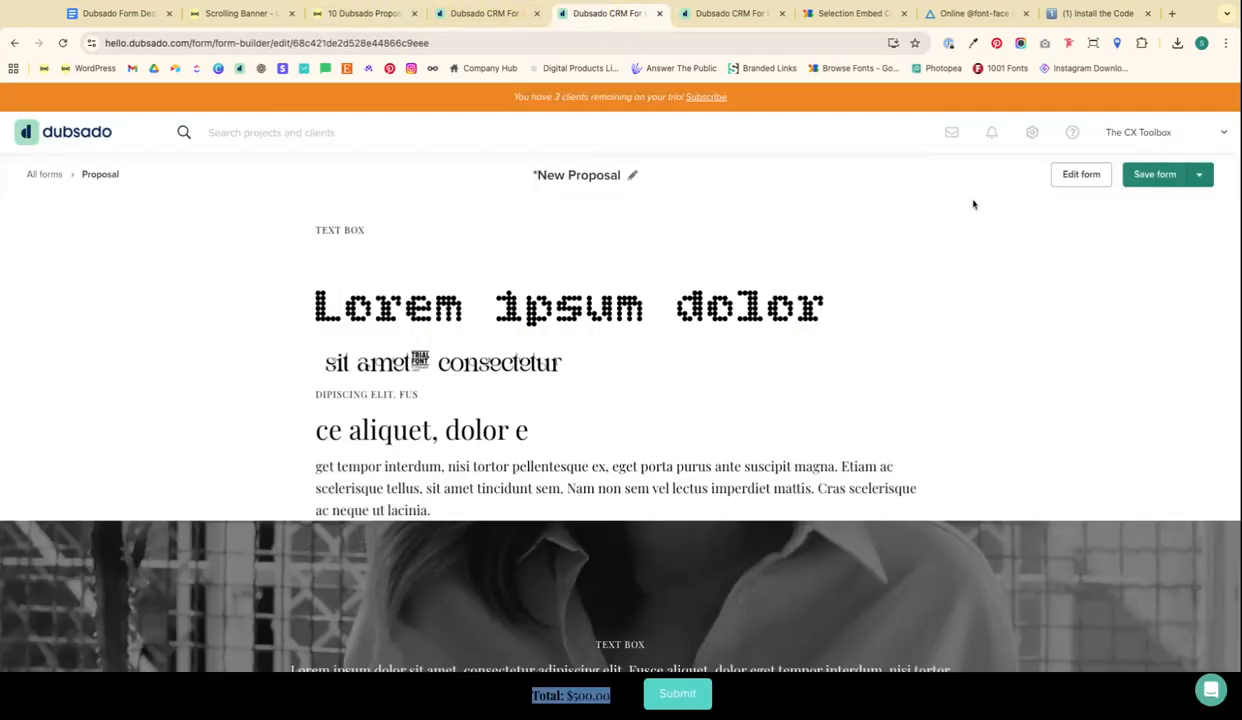
scroll(889, 364, up, 2)
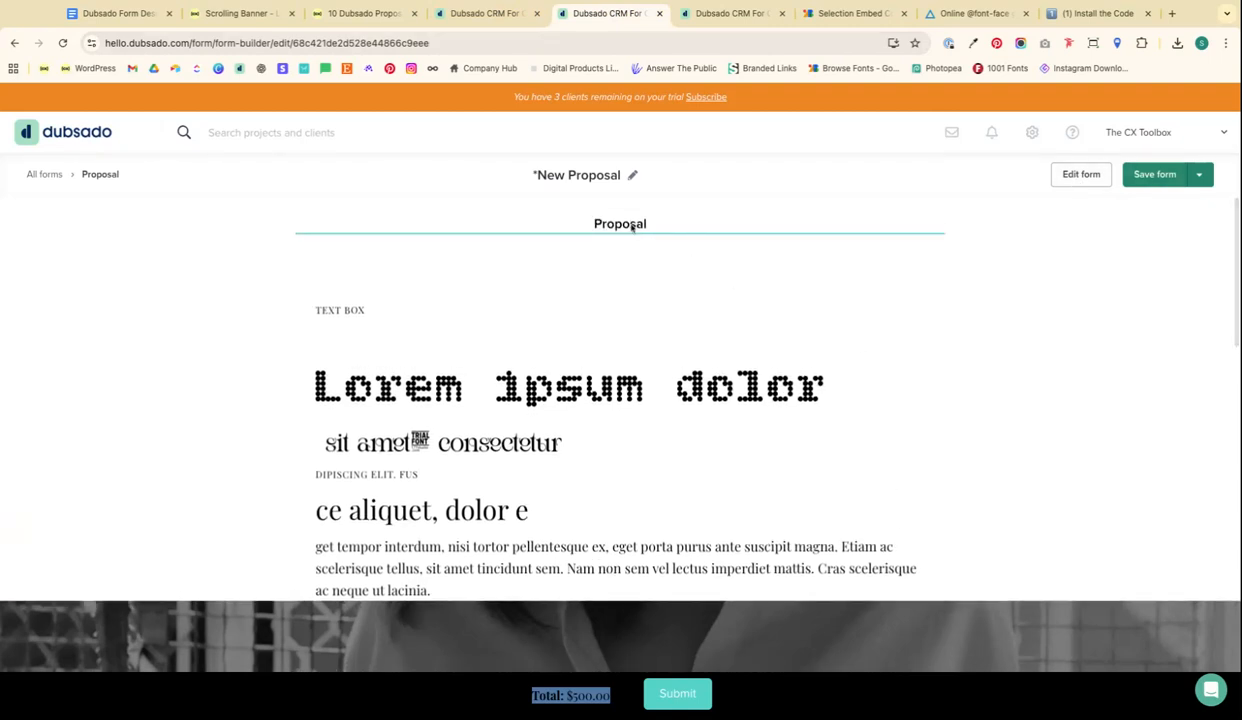
double_click(240, 232)
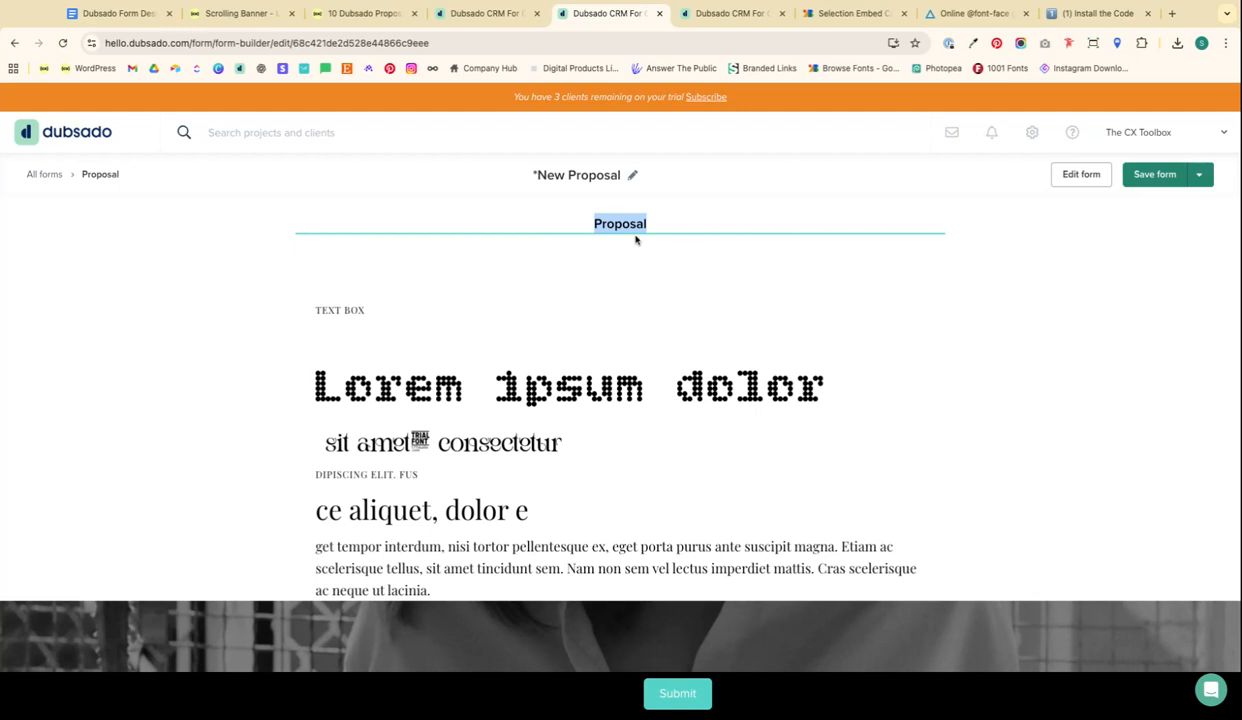
Include a contract and an invoice in the proposal's form settings, and preview the resulting top tabs
click(1081, 174)
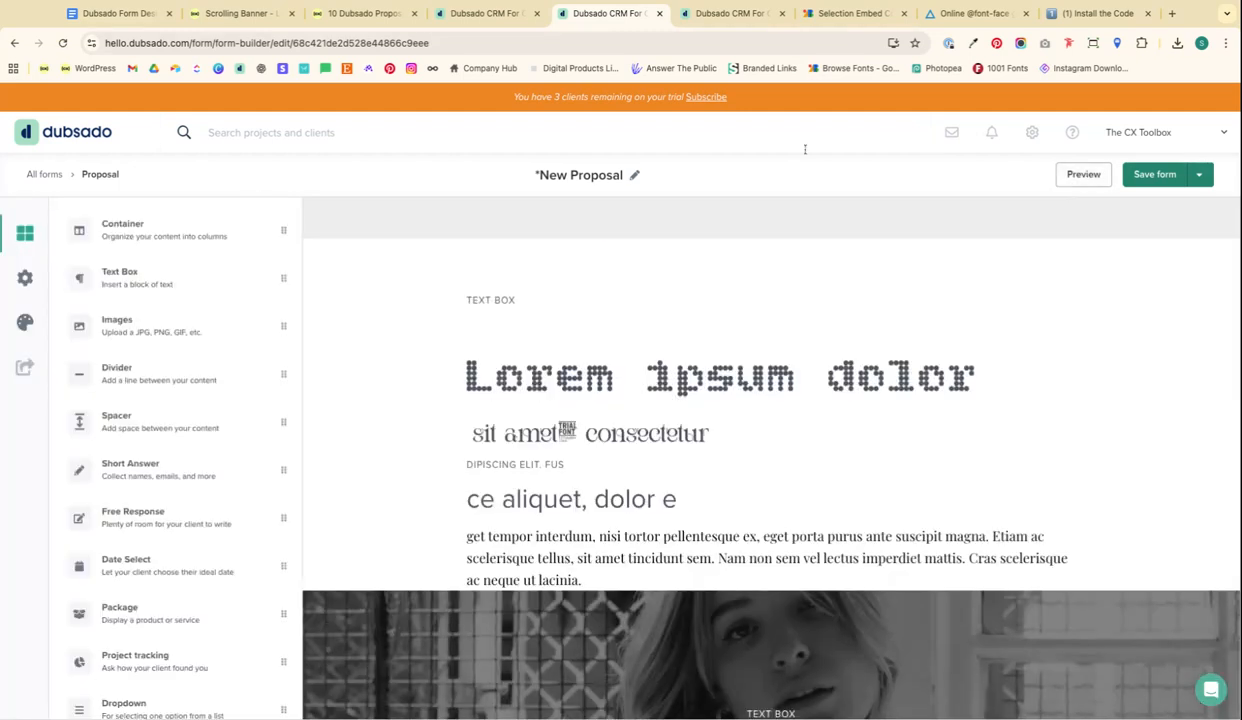
click(25, 277)
click(252, 300)
click(250, 449)
click(1084, 176)
click(1079, 175)
click(1079, 175)
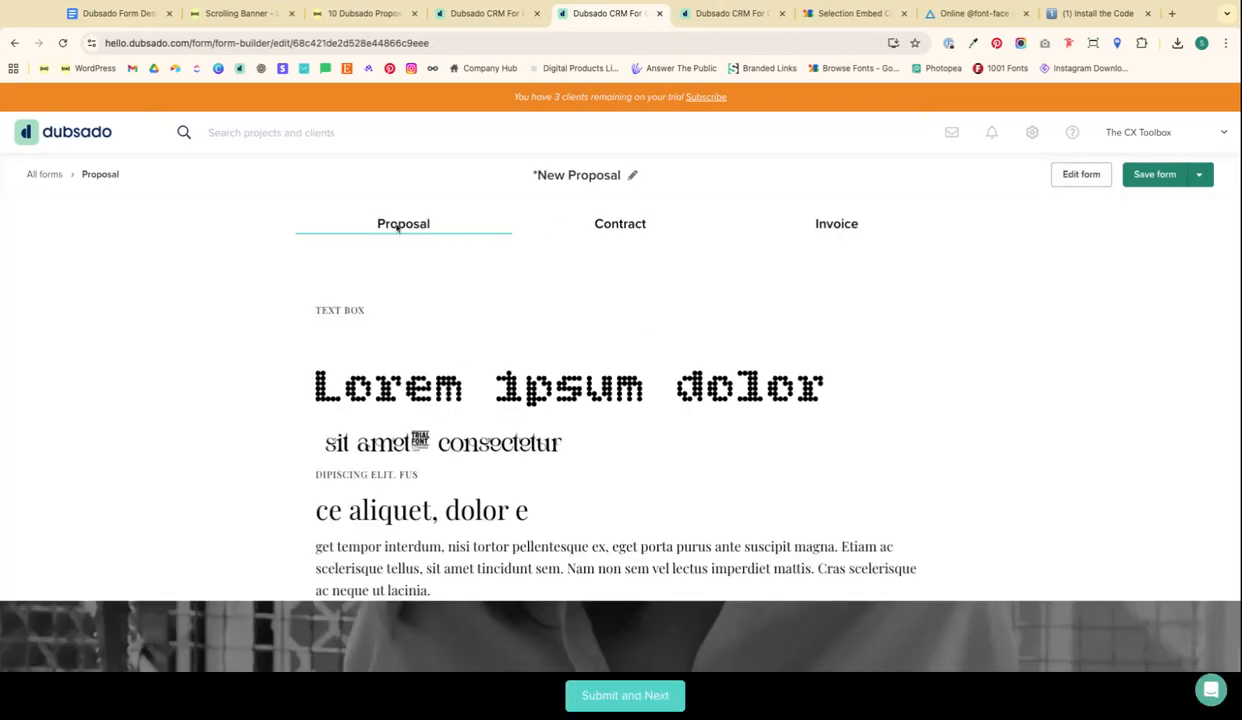
Check the styled top tabs in the Studio Zee proposal, and copy the blog post's Proposal/Contract/Invoice top bar CSS
click(723, 14)
scroll(721, 349, up, 20)
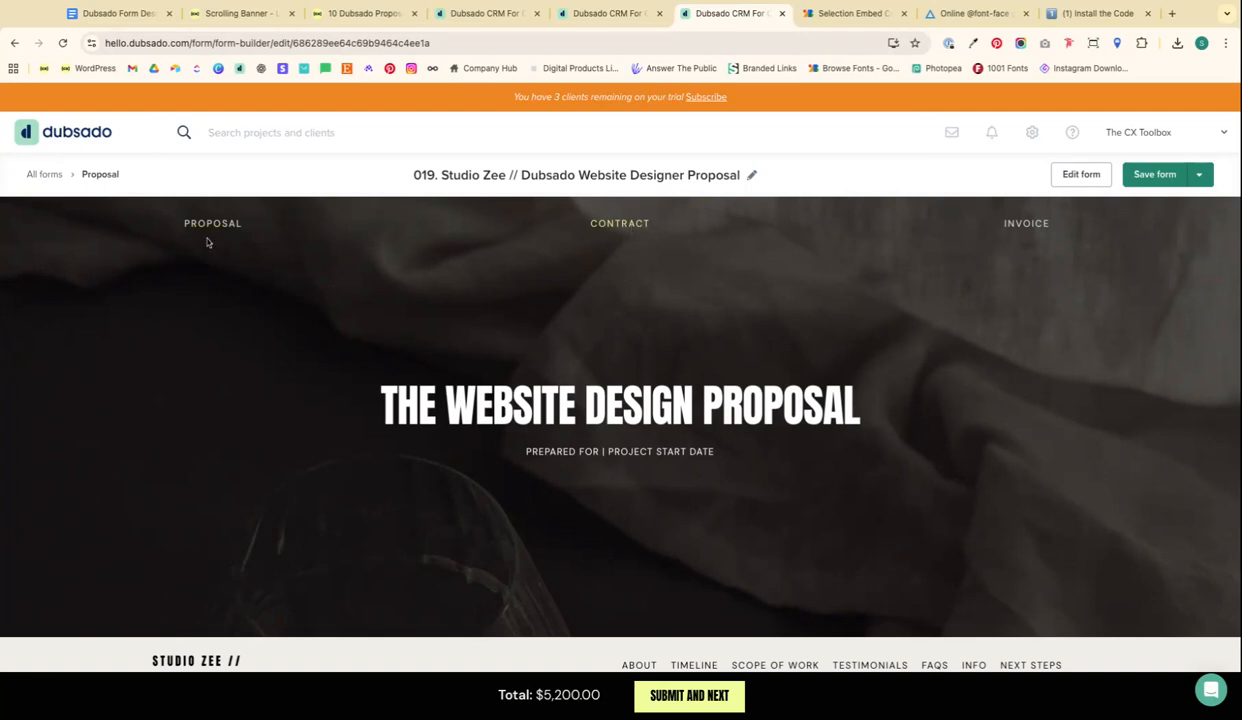
click(375, 14)
scroll(637, 410, down, 1)
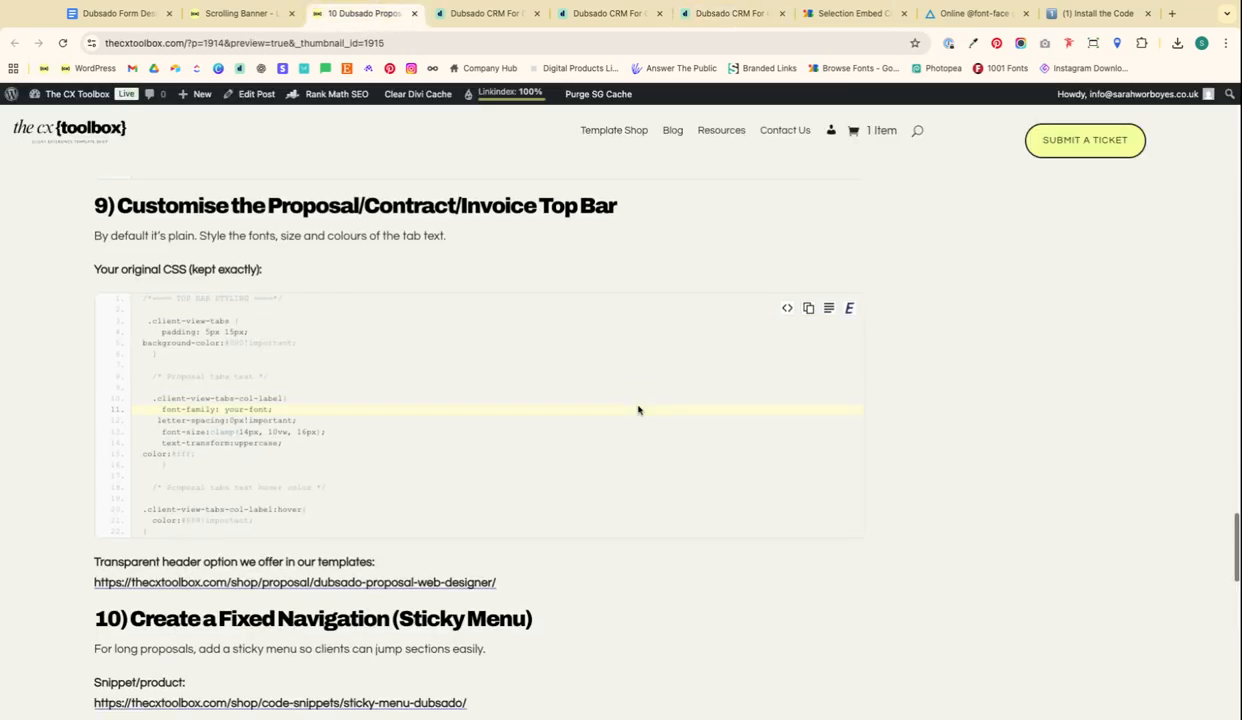
click(808, 309)
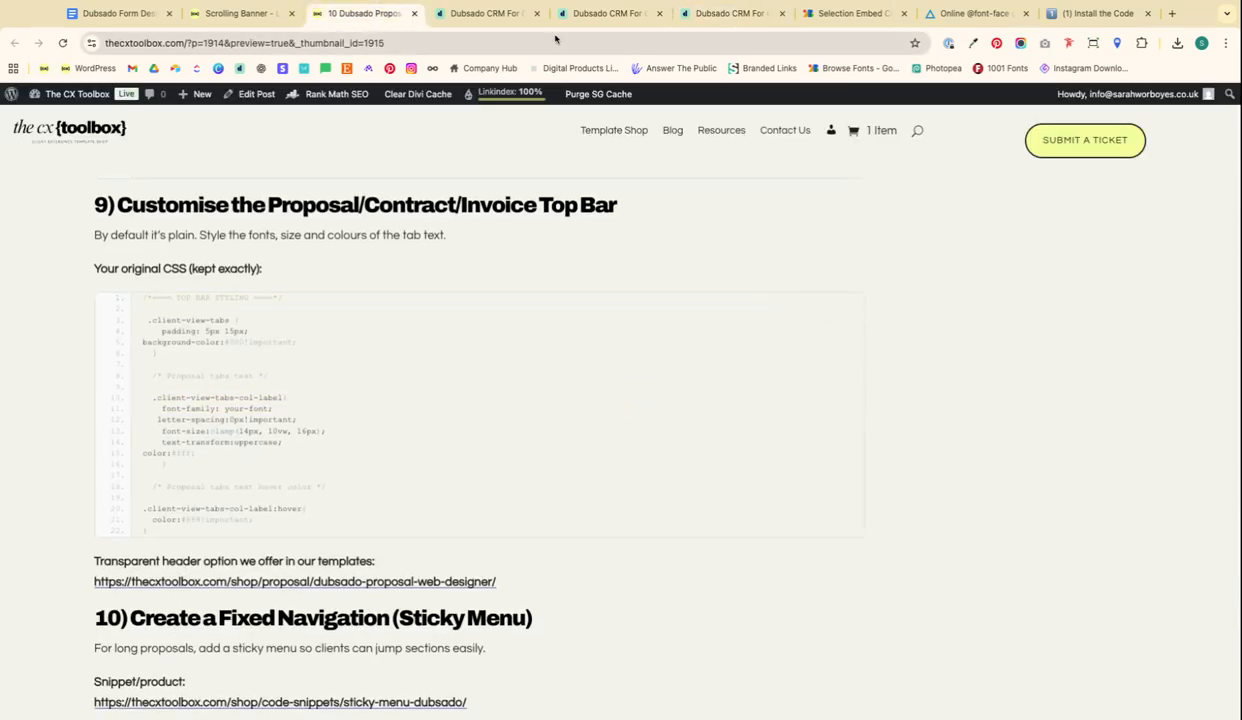
Paste the copied top bar styling CSS at the end of the new proposal's custom CSS
click(620, 14)
click(1075, 174)
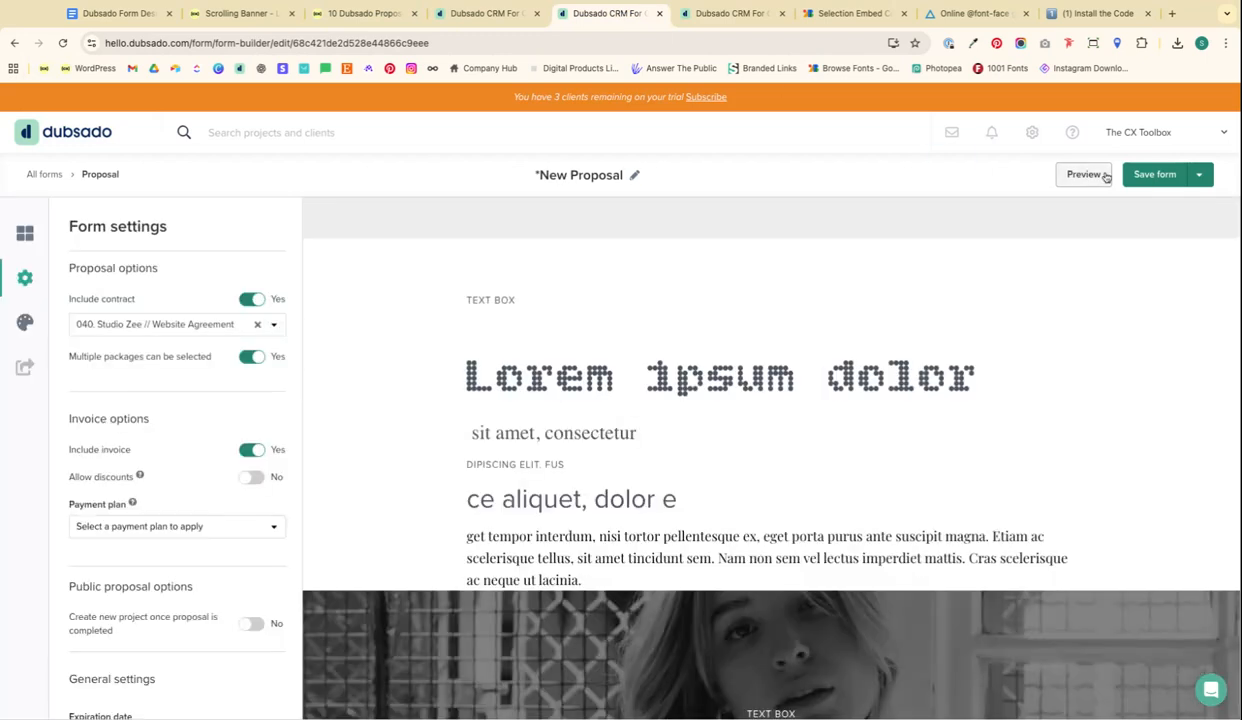
click(25, 322)
scroll(114, 690, down, 2)
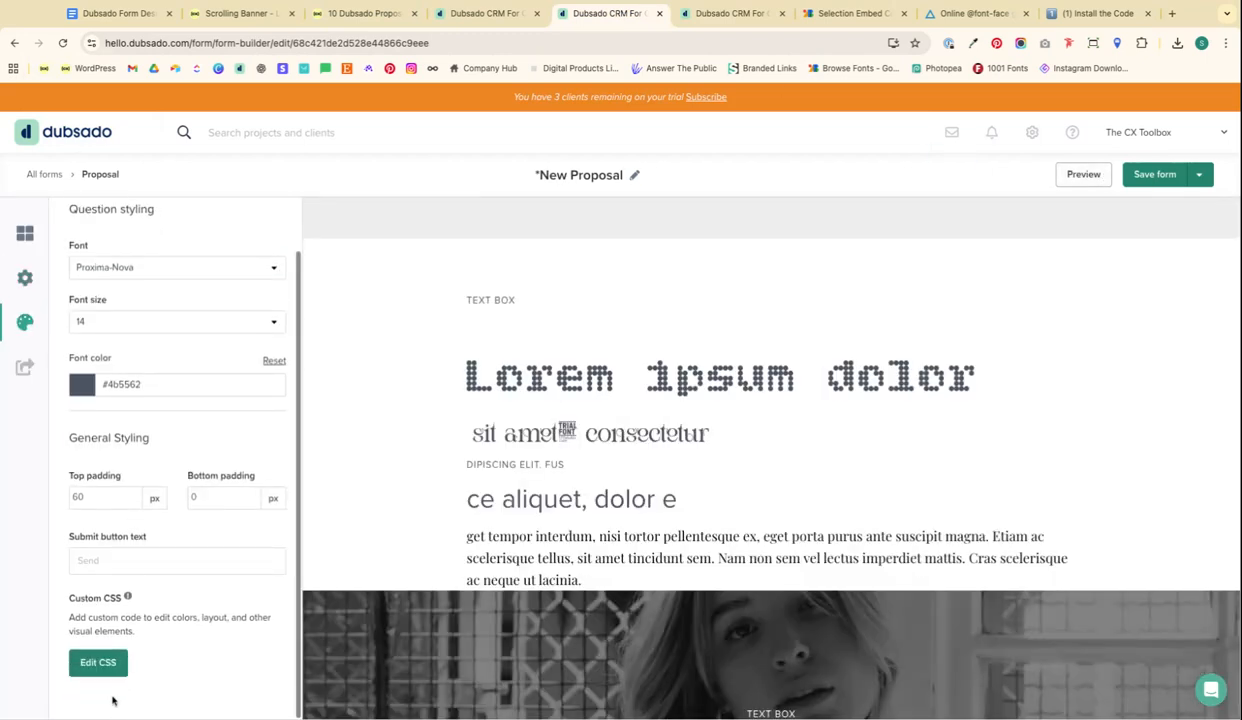
click(108, 665)
scroll(140, 593, down, 15)
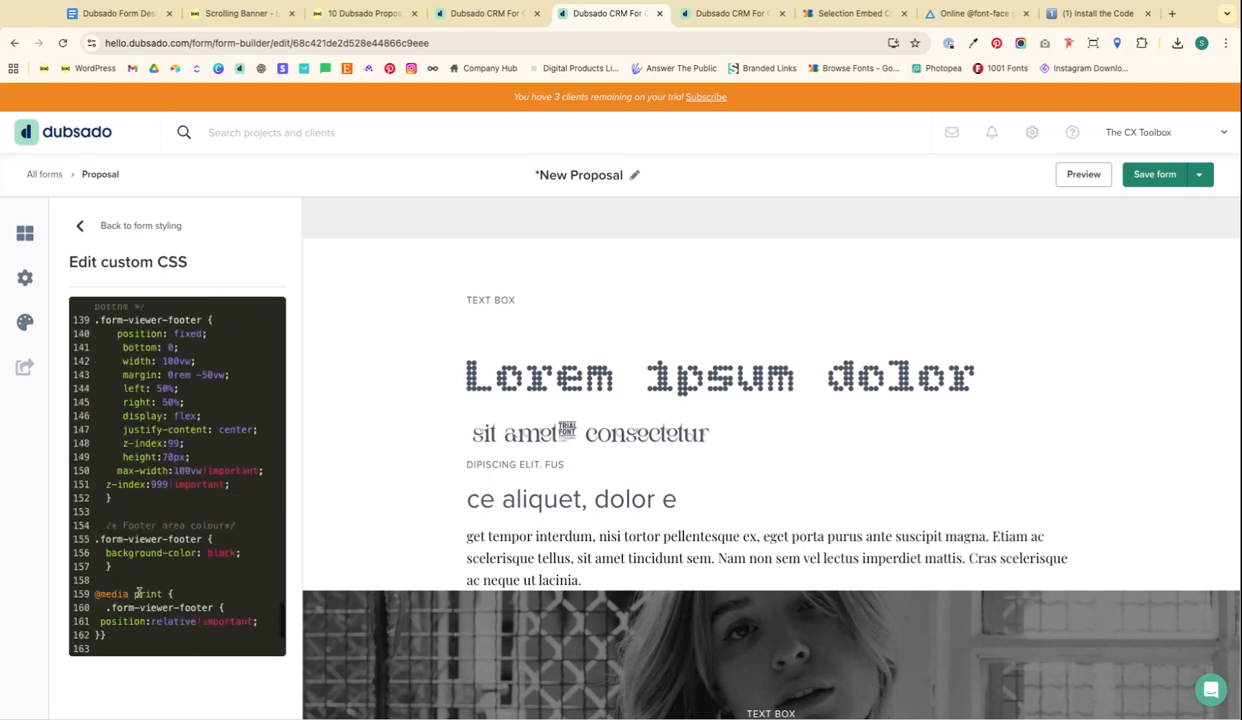
click(141, 632)
key(Return)
key(Return)
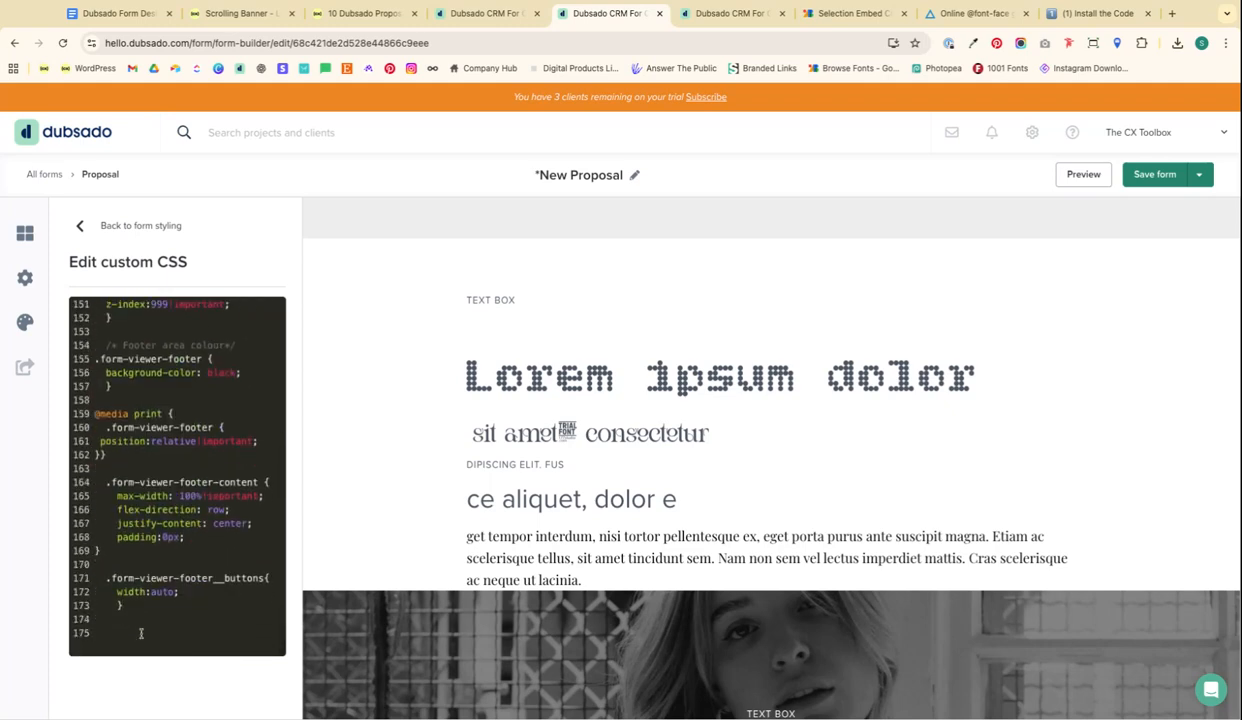
key(super+v)
scroll(211, 376, up, 2)
scroll(211, 376, up, 1)
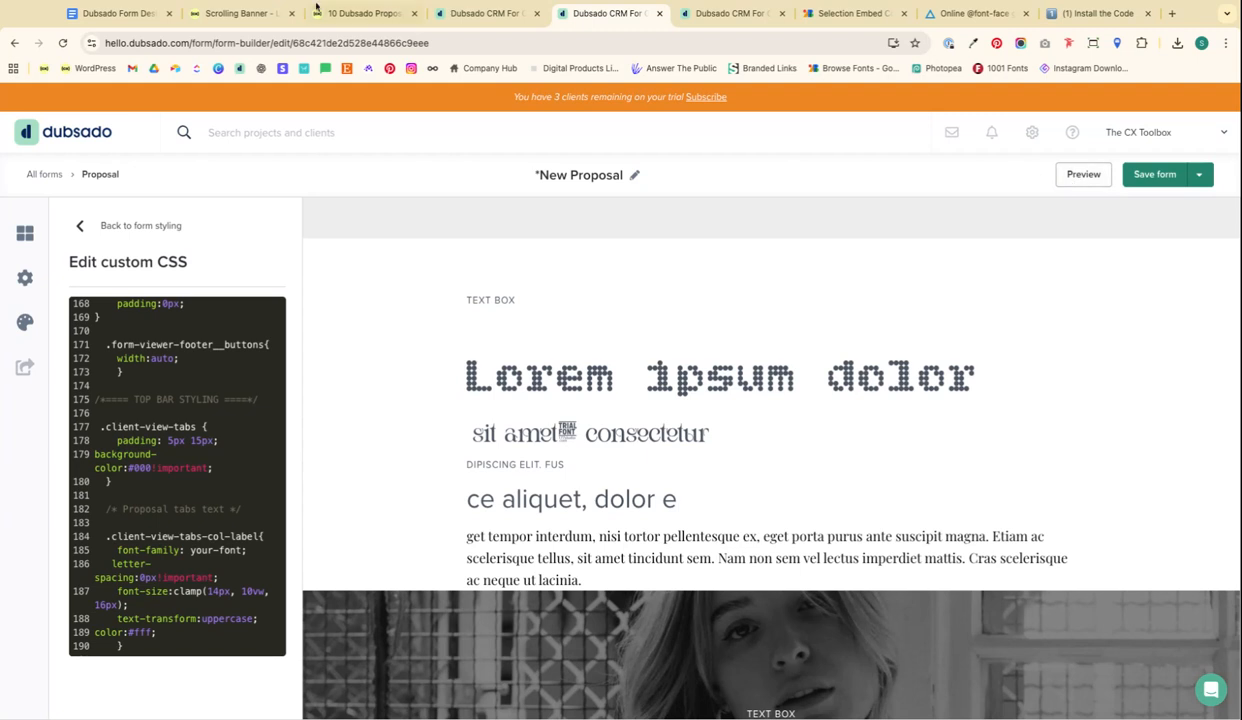
click(450, 41)
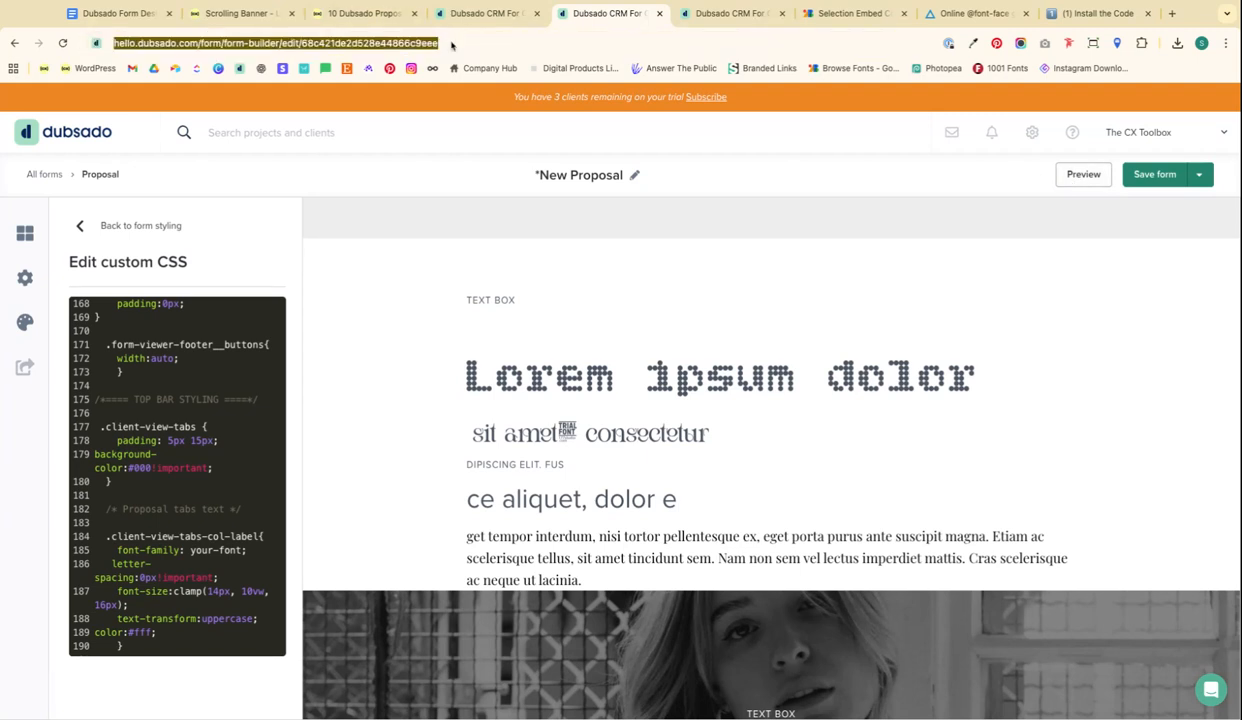
click(467, 40)
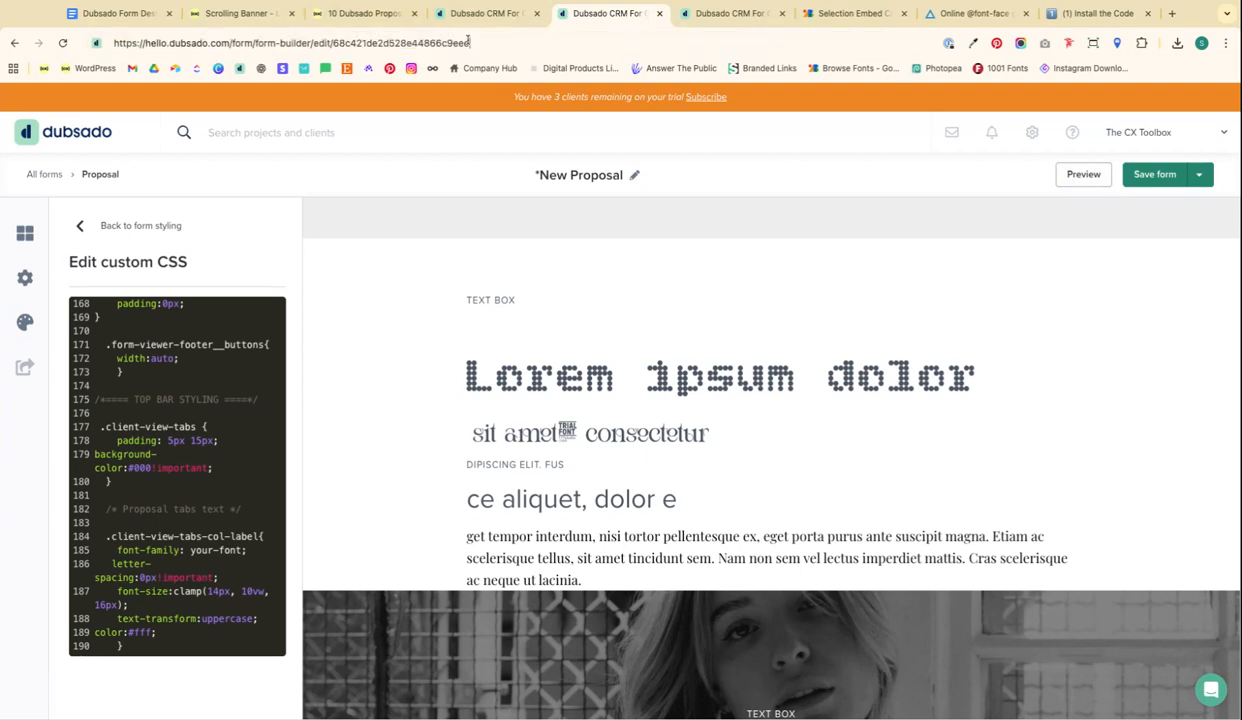
drag(233, 43, 327, 40)
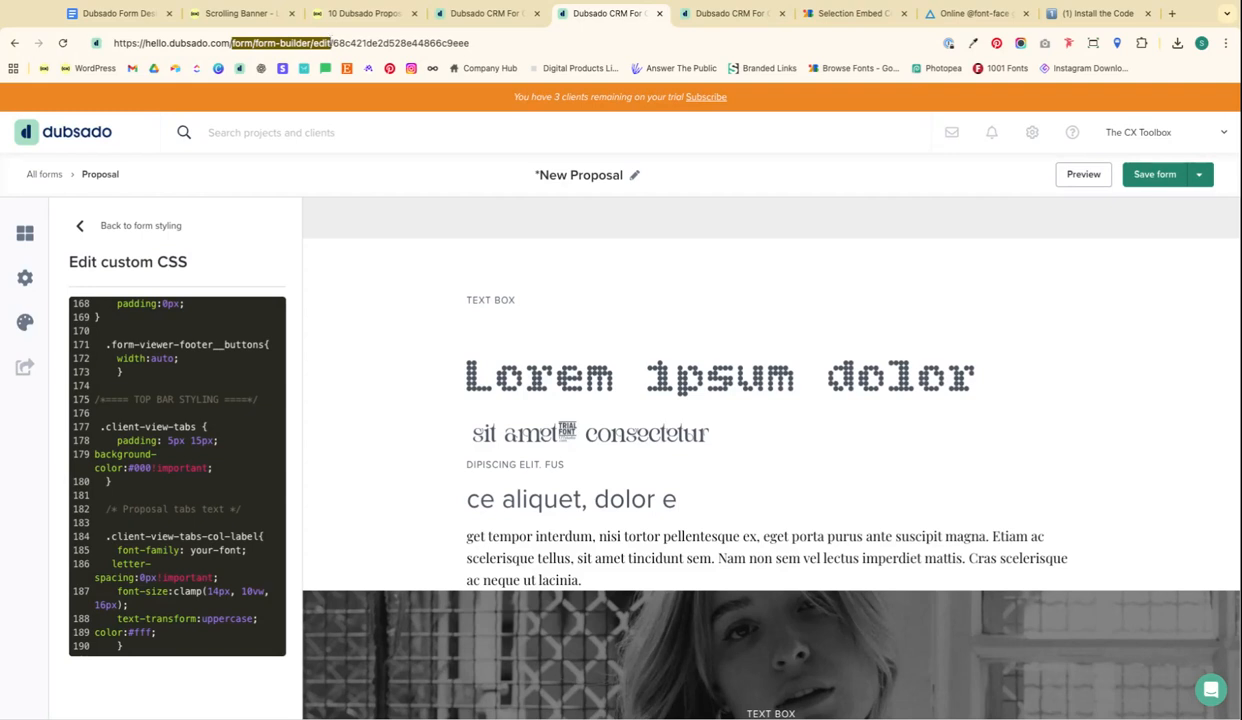
click(427, 255)
Set the .client-view-tabs background colour to #333 in the top bar CSS
scroll(175, 500, down, 1)
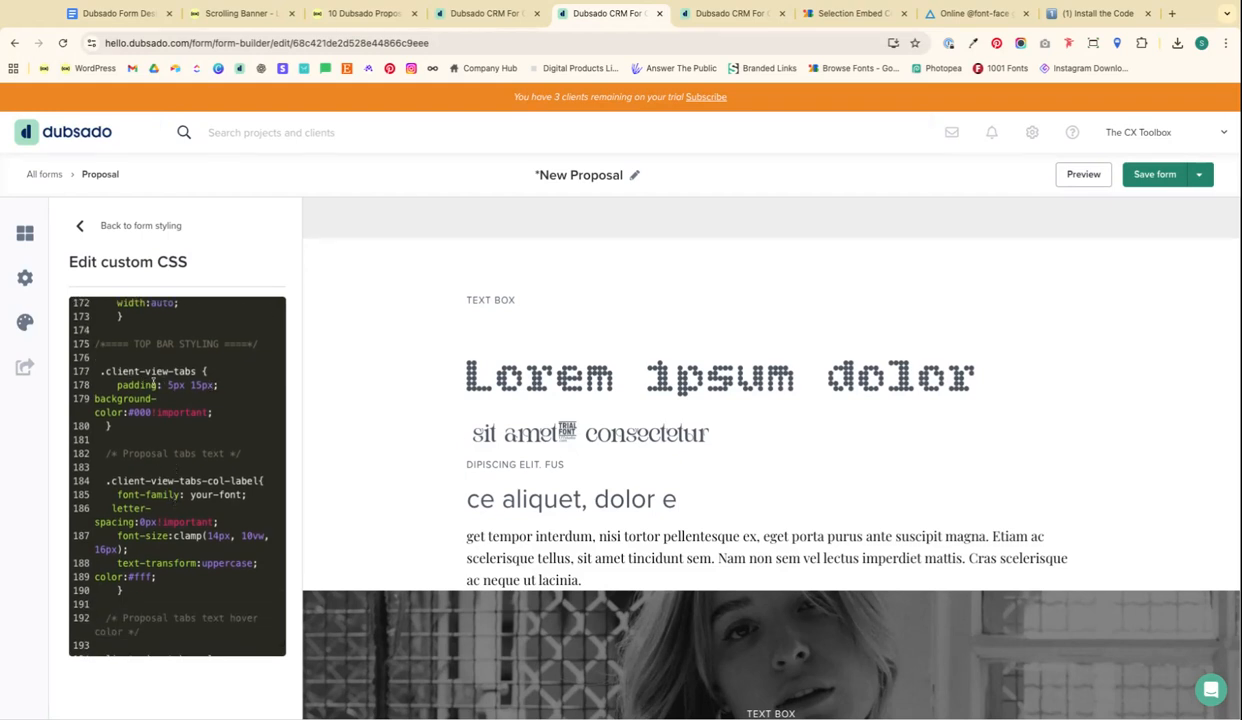
double_click(149, 413)
text(#)
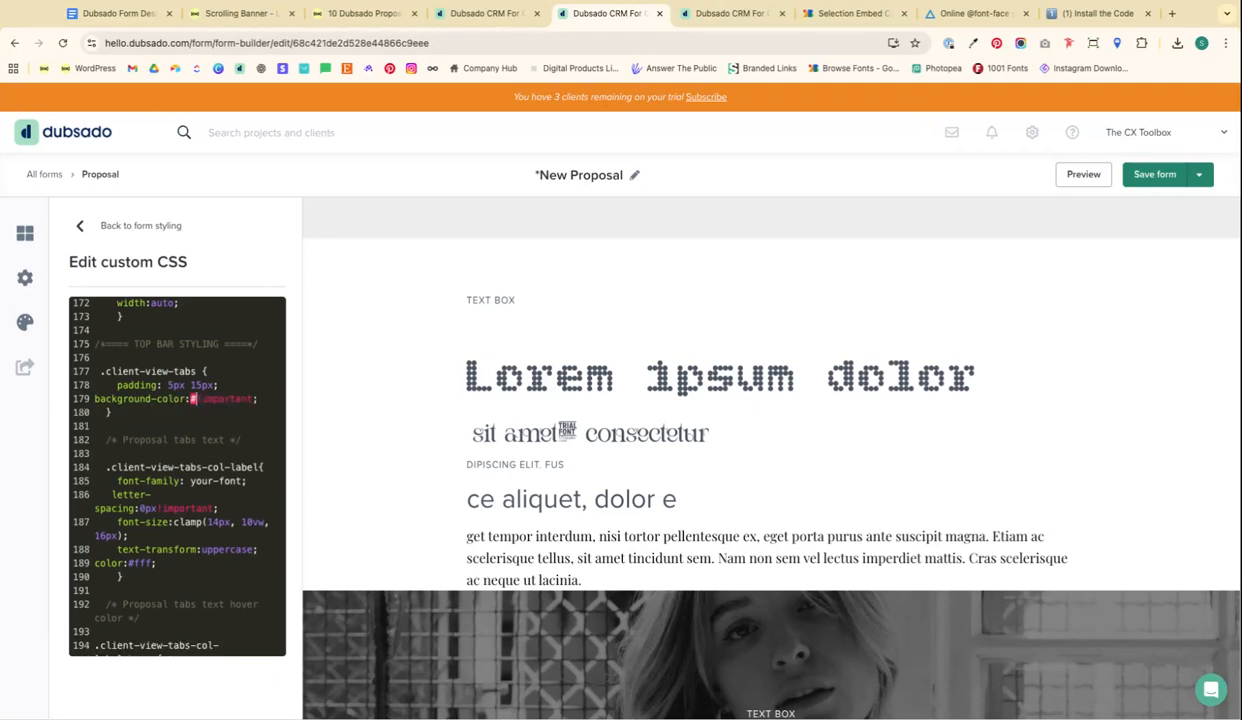
text(333)
Set the proposal tab label font family to playfair display
scroll(183, 466, down, 3)
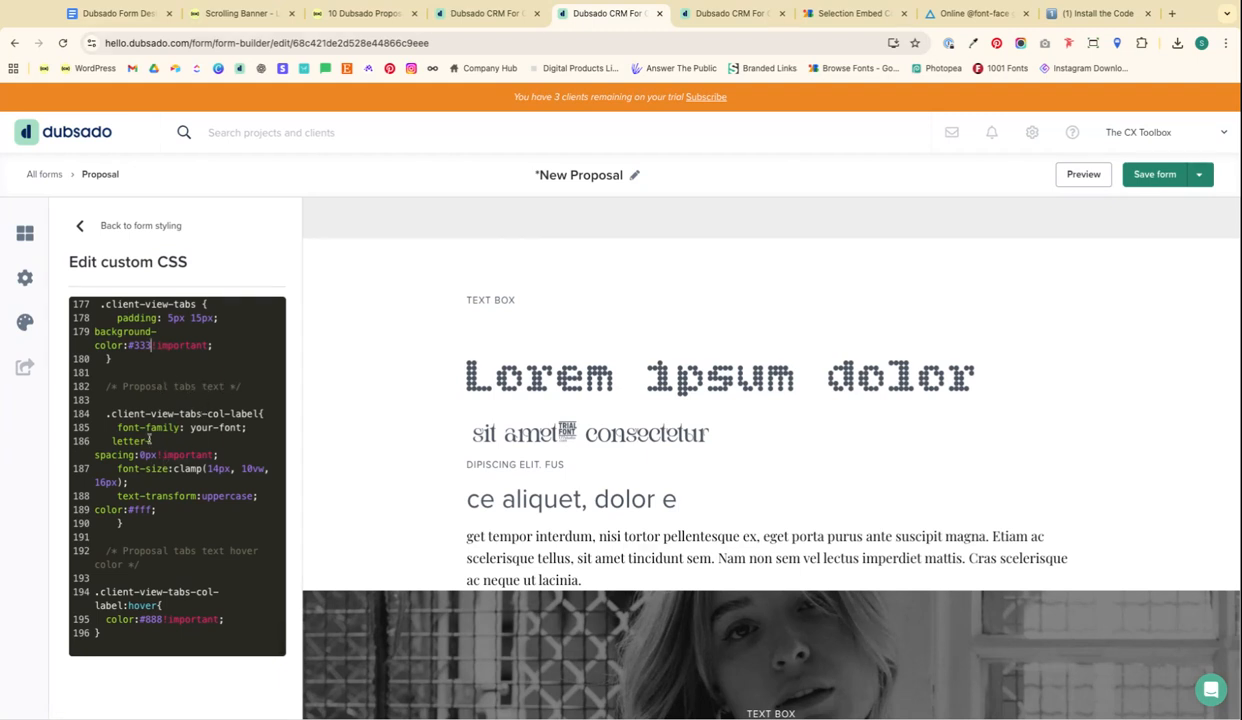
click(187, 428)
key(shift+End)
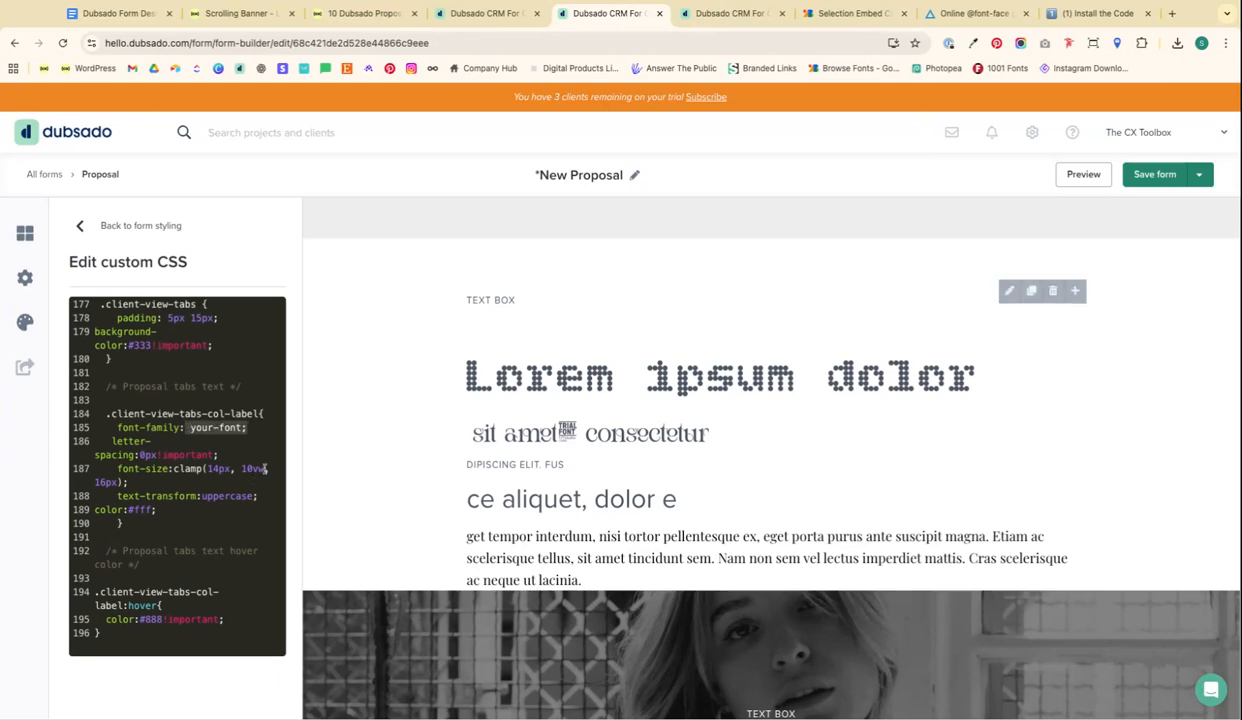
text(playfair)
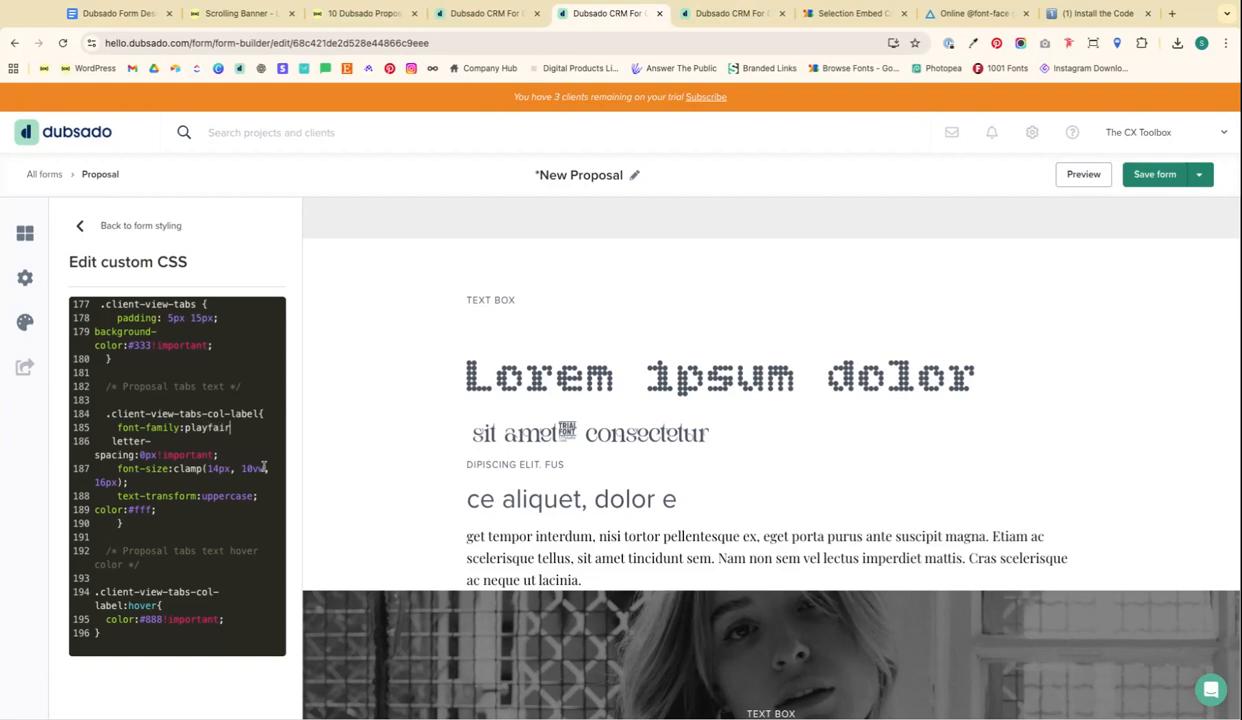
text( display)
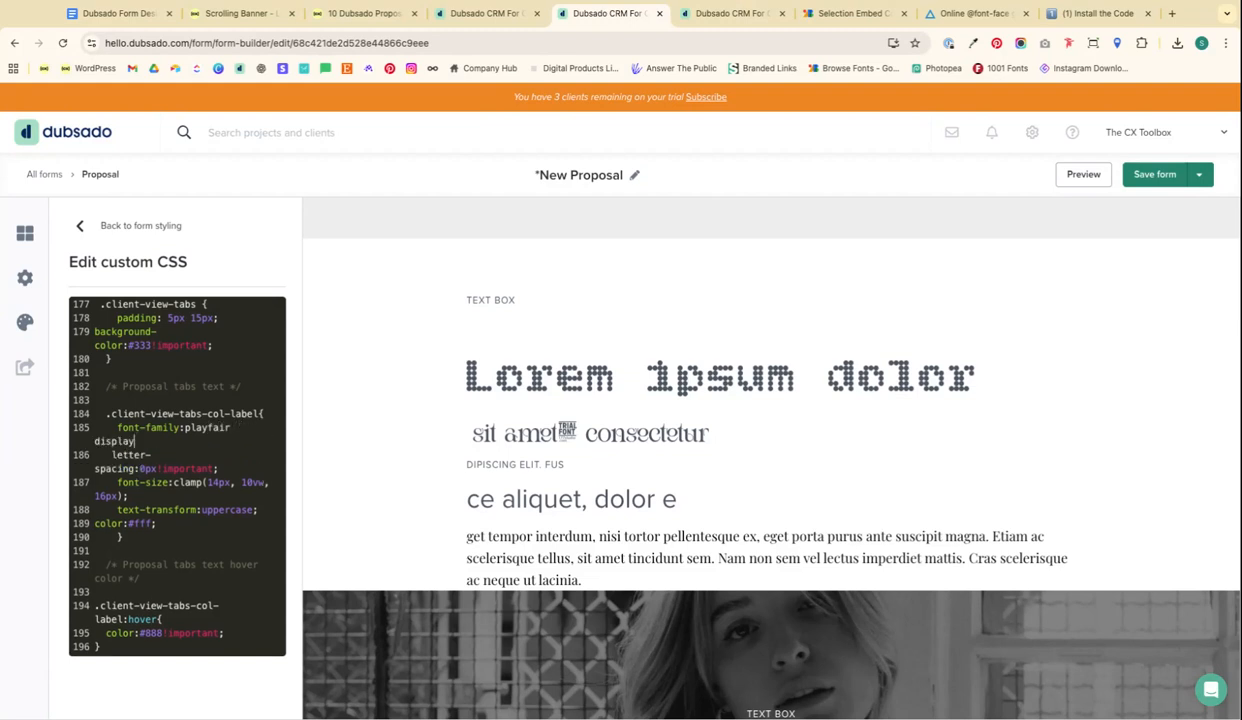
text(;)
Set the tab label's maximum font size to 20px and its text-transform to capitalize
double_click(218, 482)
double_click(104, 497)
text(20)
drag(252, 510, 202, 510)
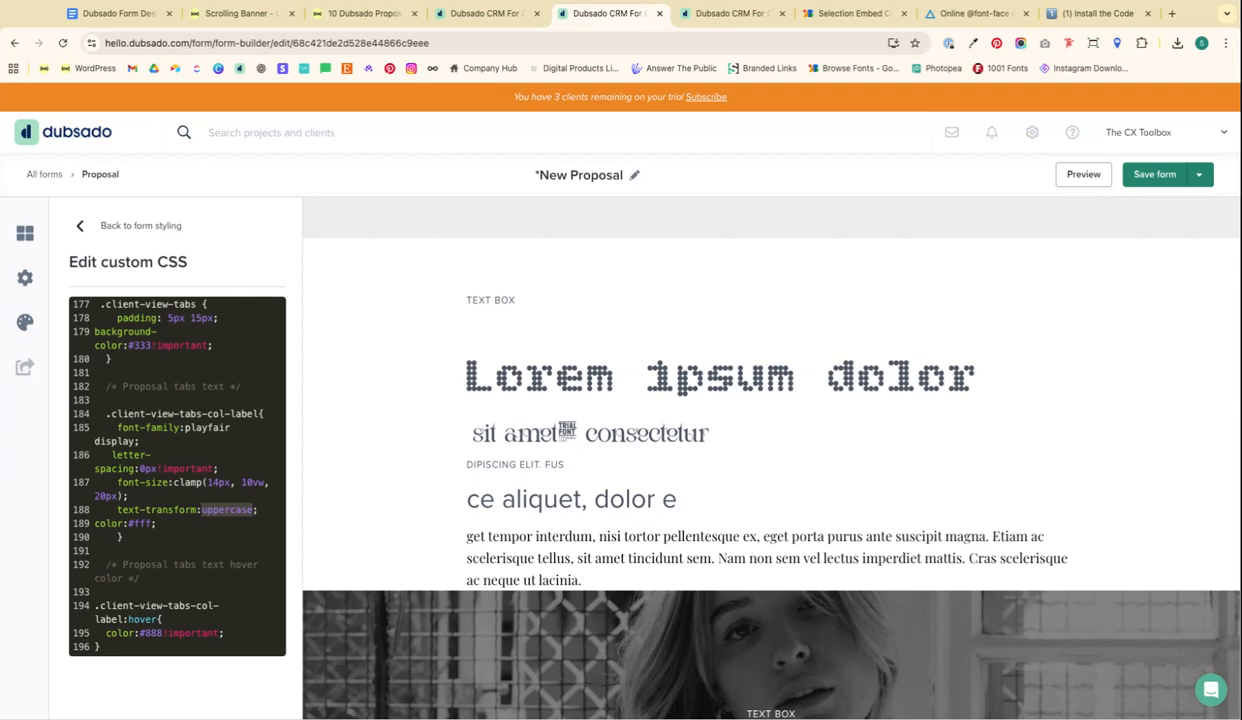
text(capta)
key(BackSpace)
key(BackSpace)
text(ptalize)
click(218, 510)
text(i)
Check the tab text and hover colours in the CSS, and preview the styled Proposal, Contract and Invoice tabs
drag(138, 523, 152, 524)
scroll(140, 517, down, 1)
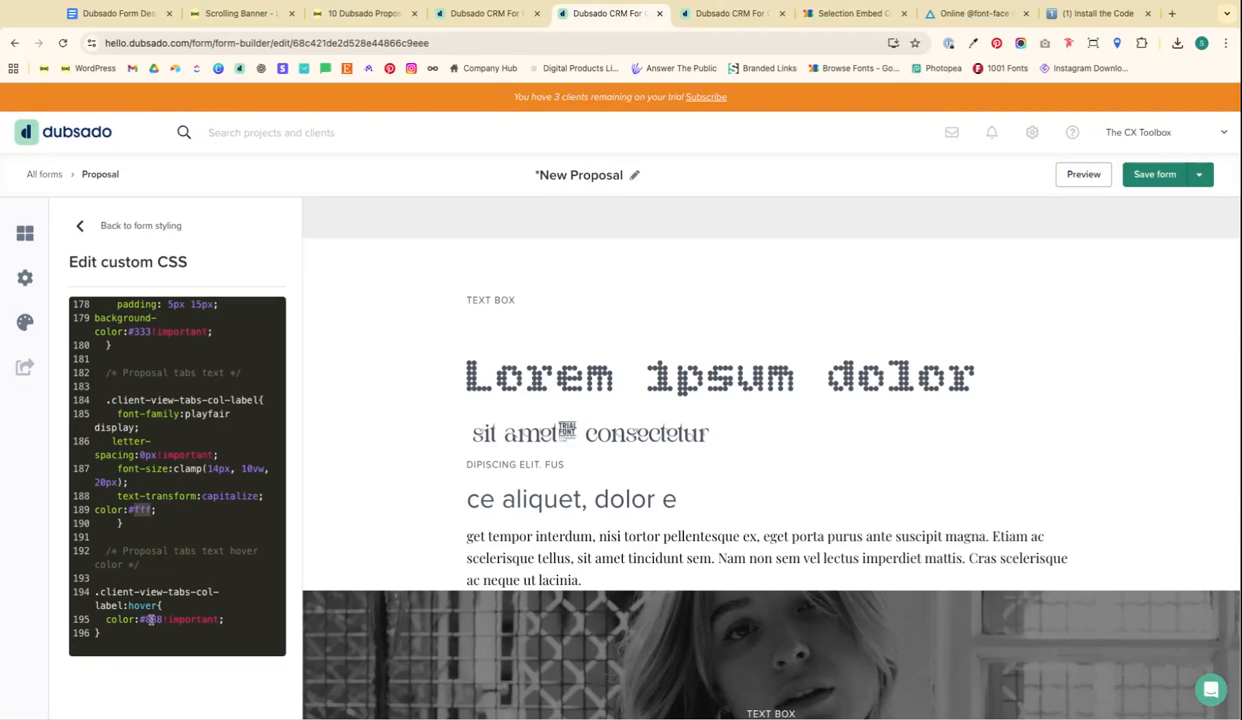
click(1083, 174)
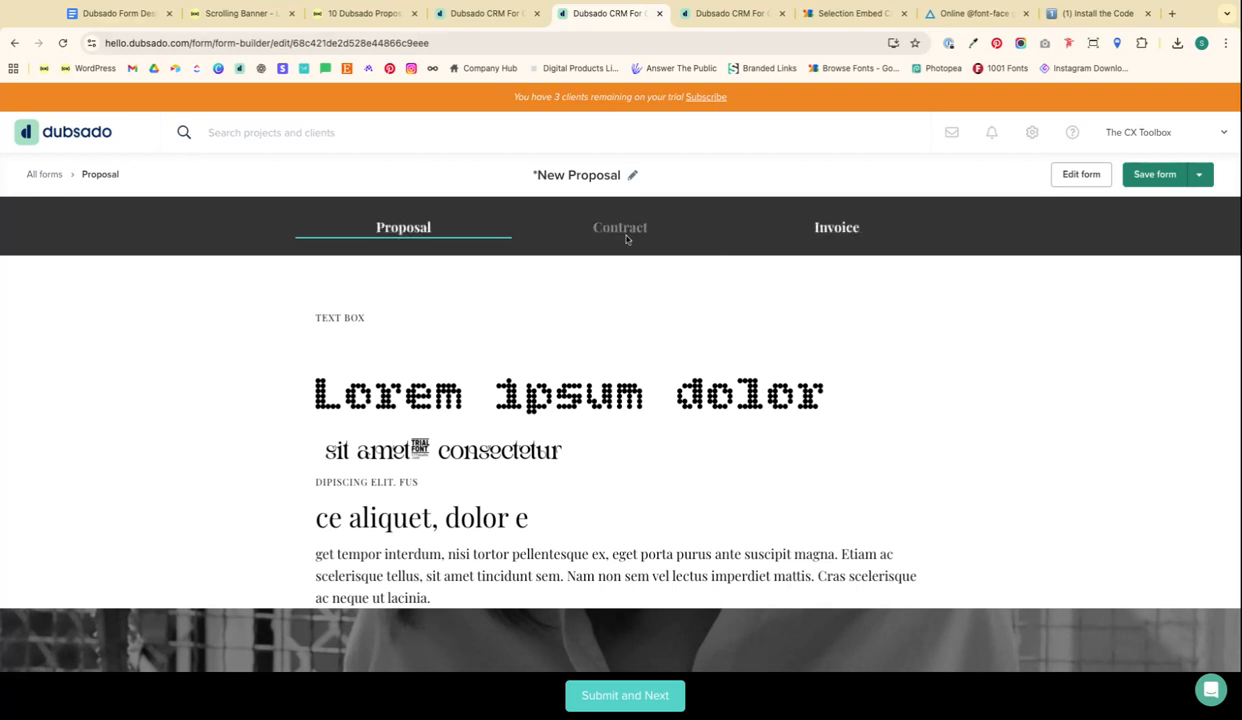
Examine the sticky menu in the Studio Zee proposal by jumping to the Scope of Work and Testimonials sections
key(ctrl+Tab)
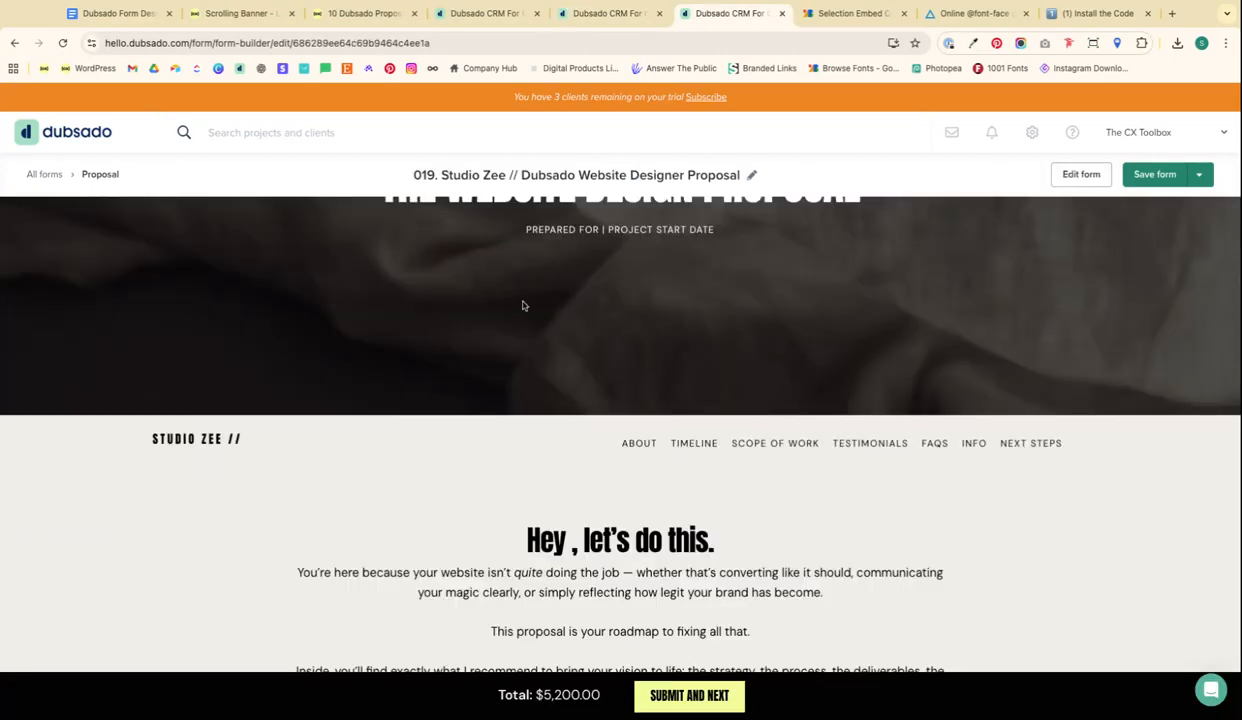
scroll(522, 305, down, 3)
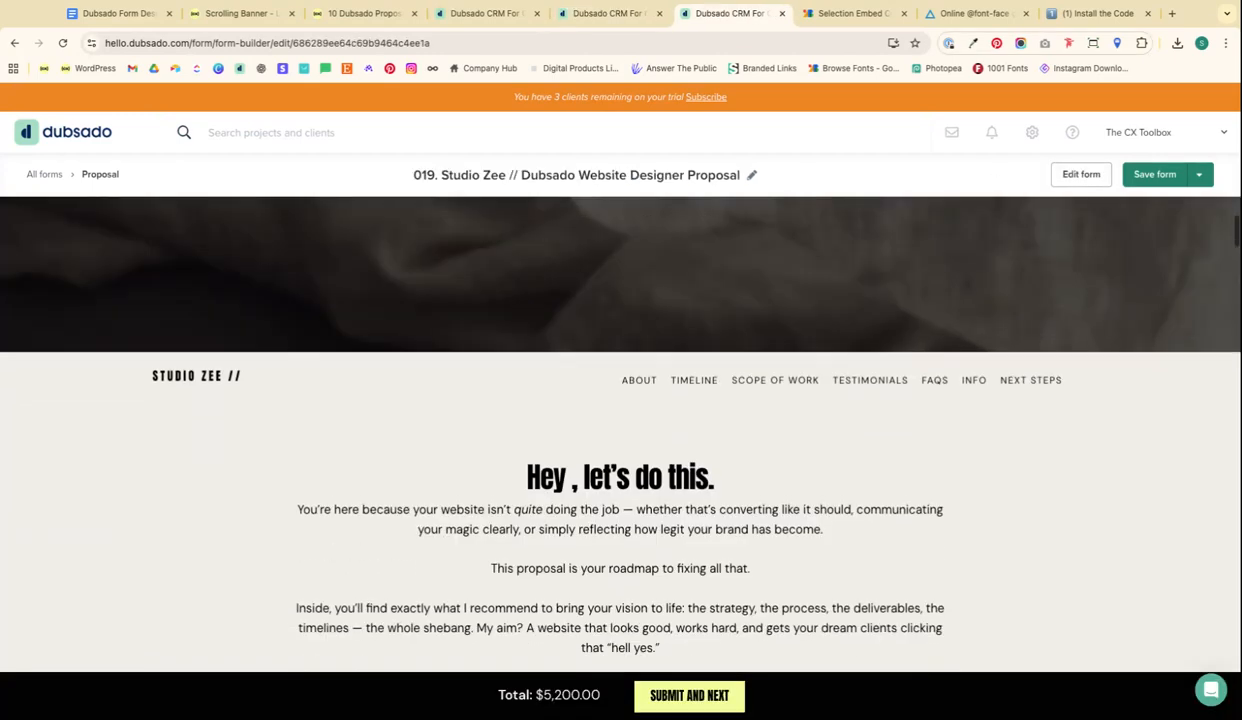
scroll(608, 233, down, 1)
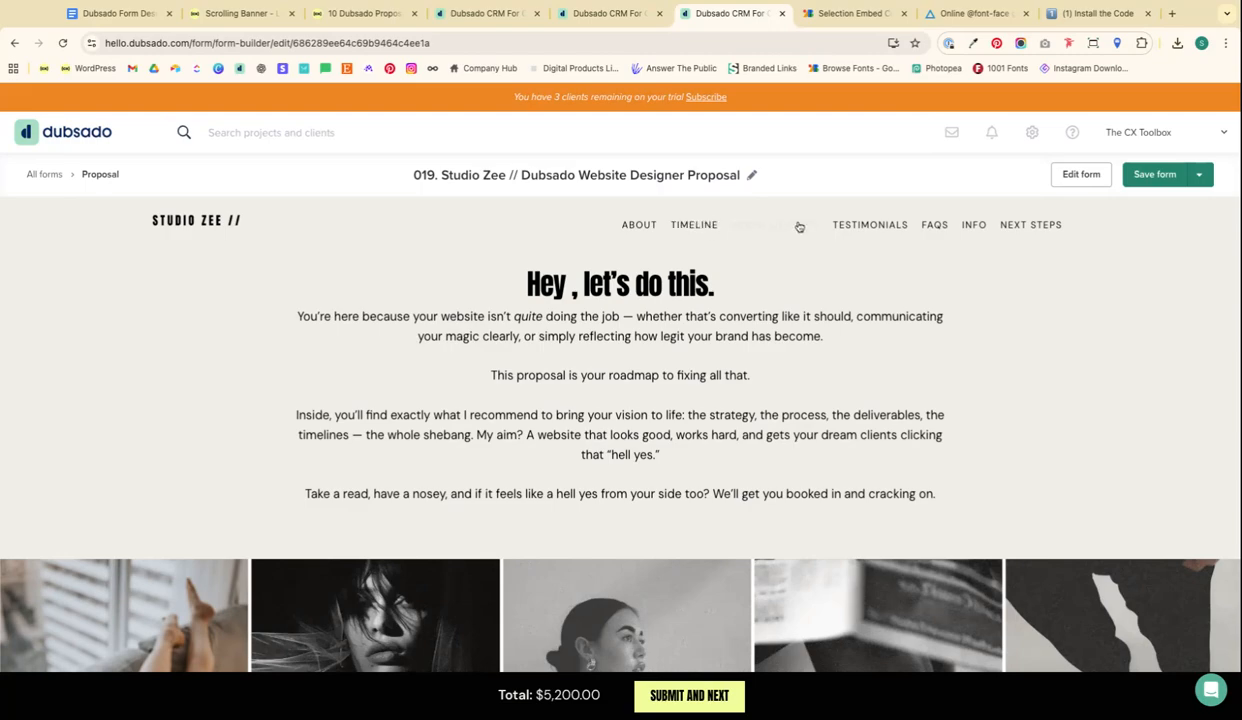
click(749, 228)
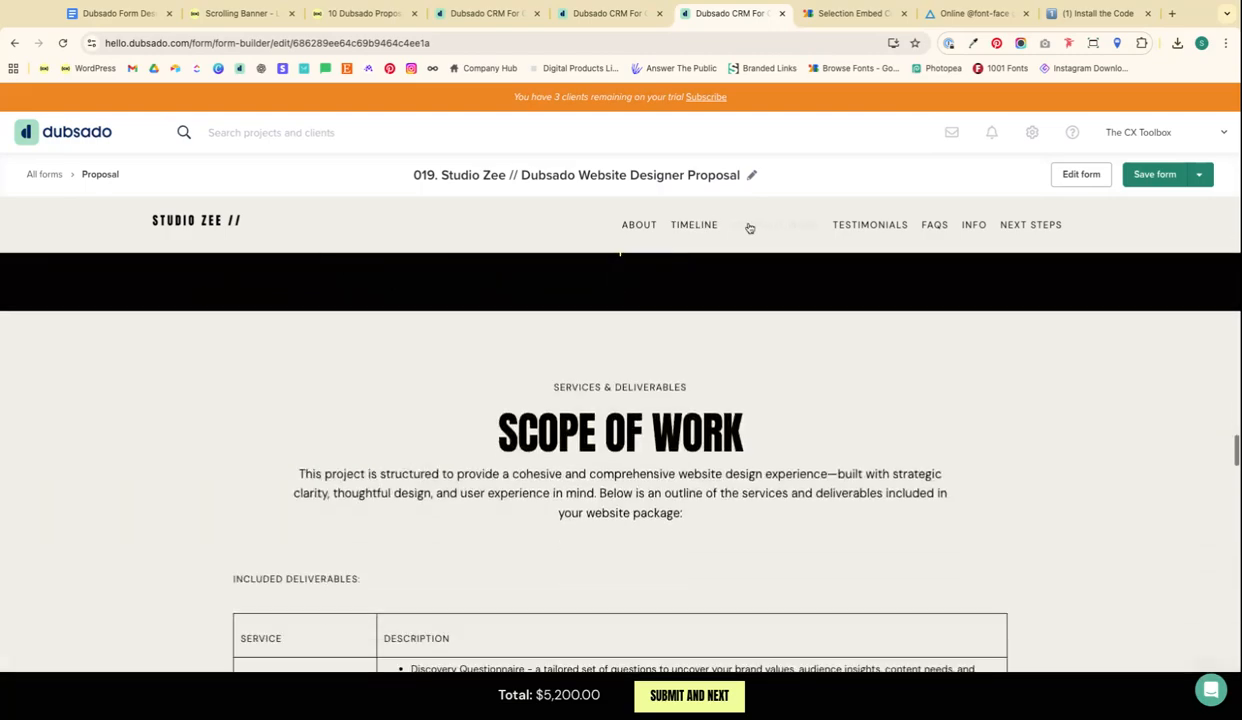
click(875, 236)
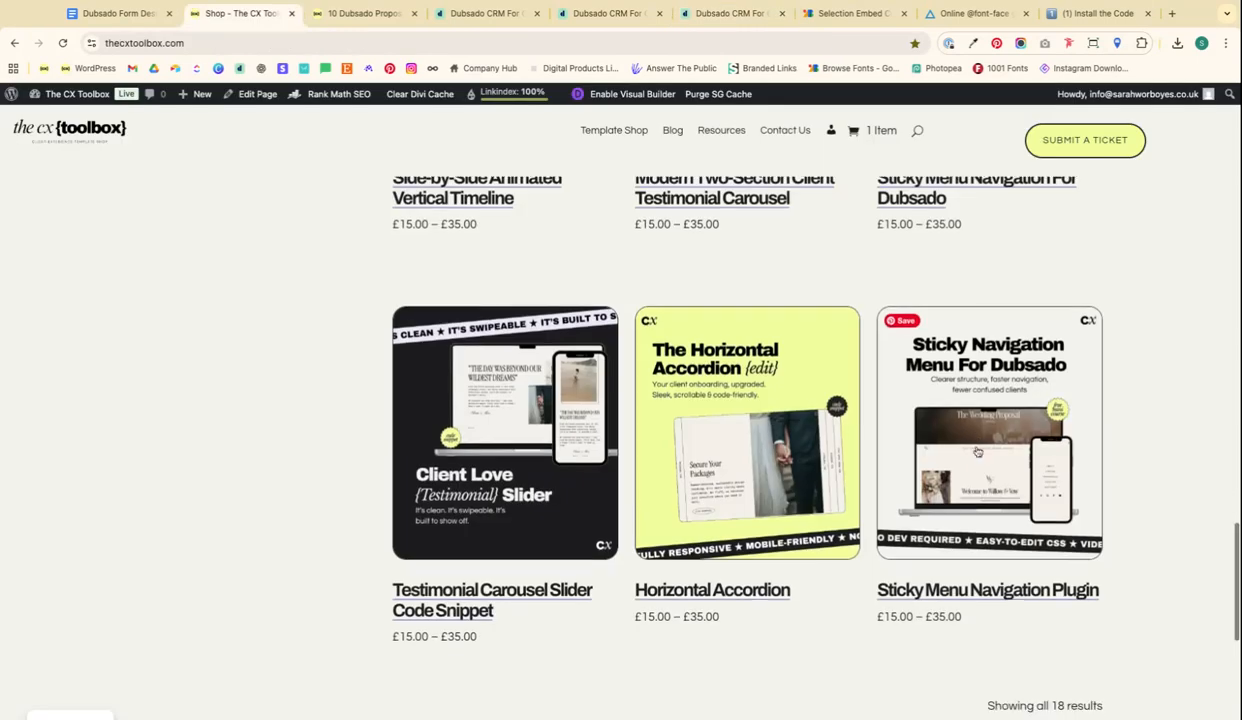
Find the sticky menu products in The CX Toolbox shop and examine their product pages
scroll(950, 438, down, 1)
scroll(1000, 480, down, 1)
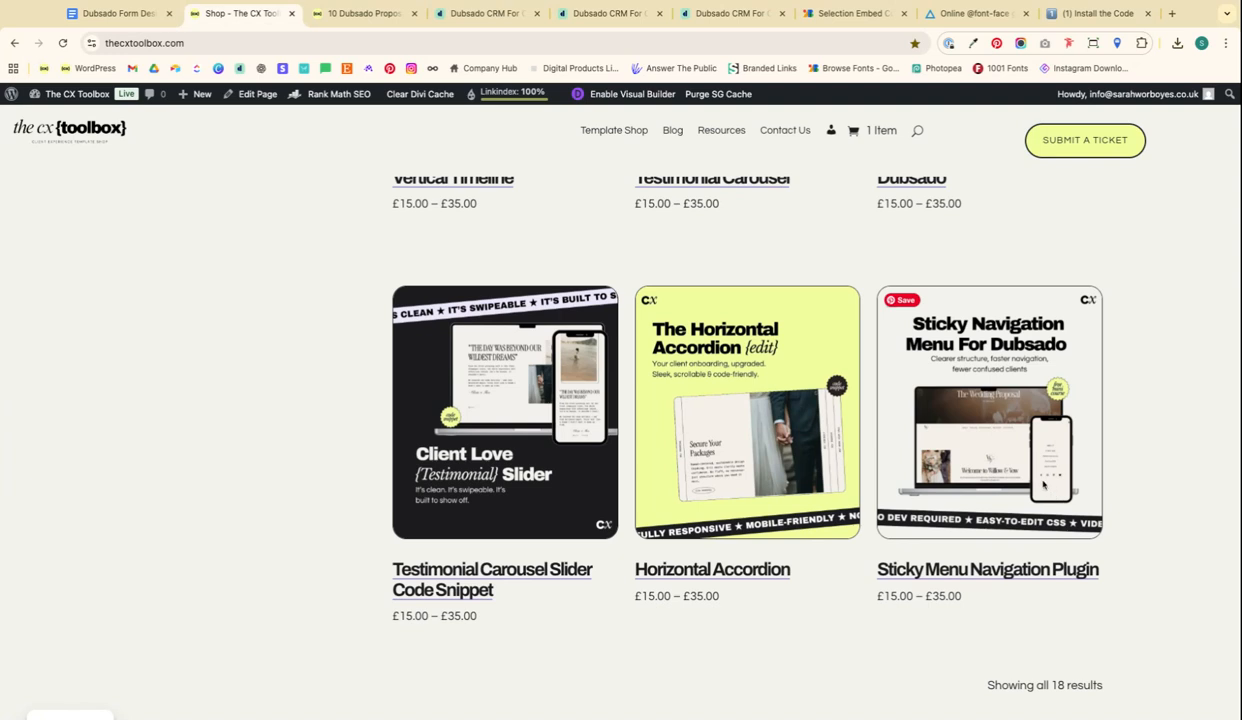
scroll(1100, 416, up, 4)
triple_click(932, 550)
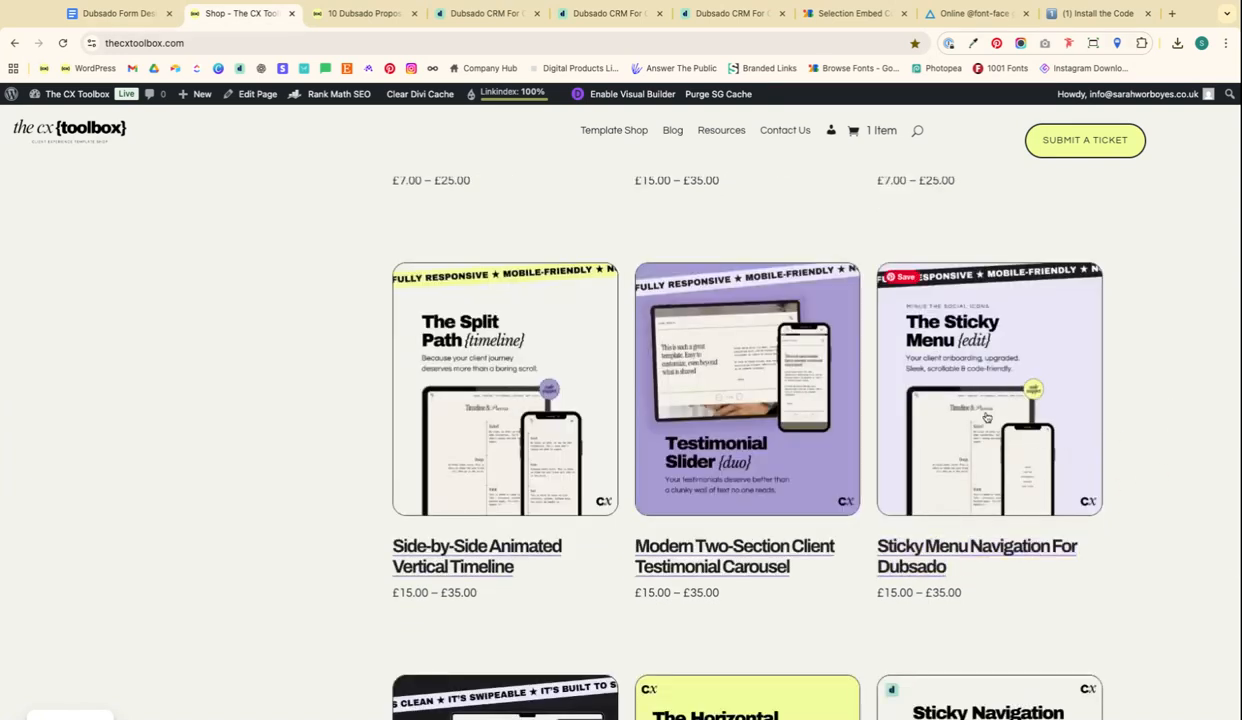
triple_click(904, 548)
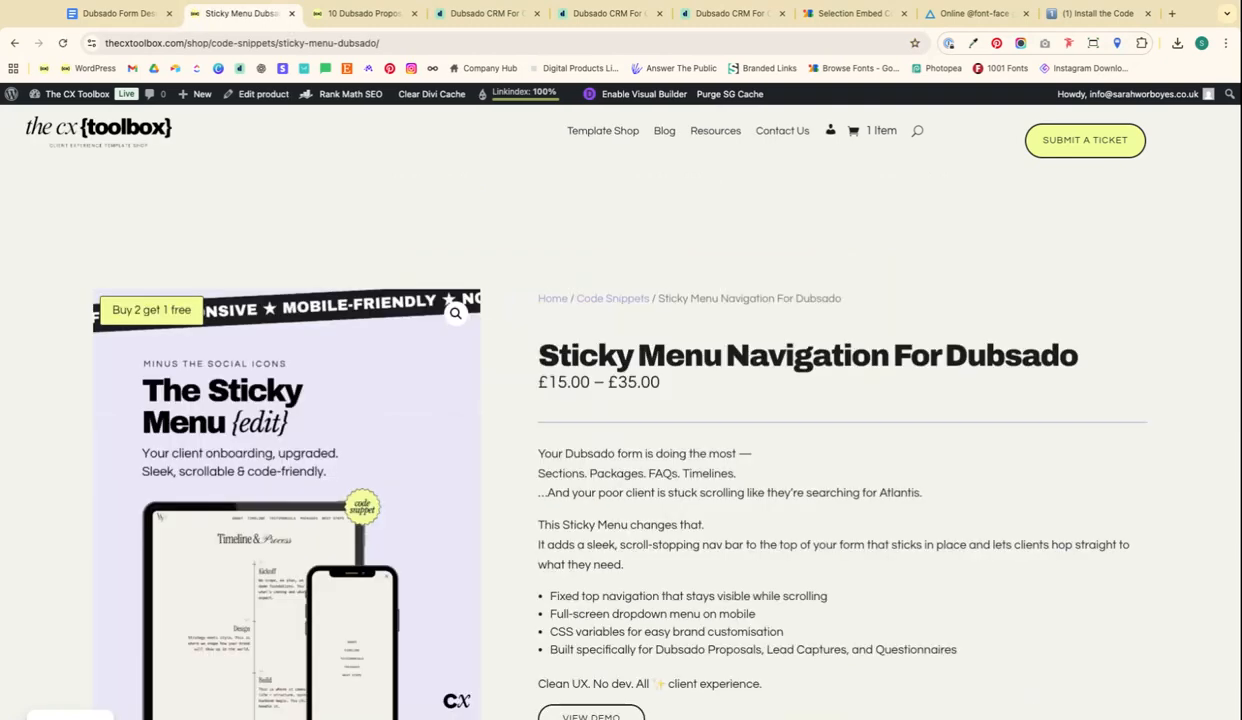
scroll(620, 400, down, 2)
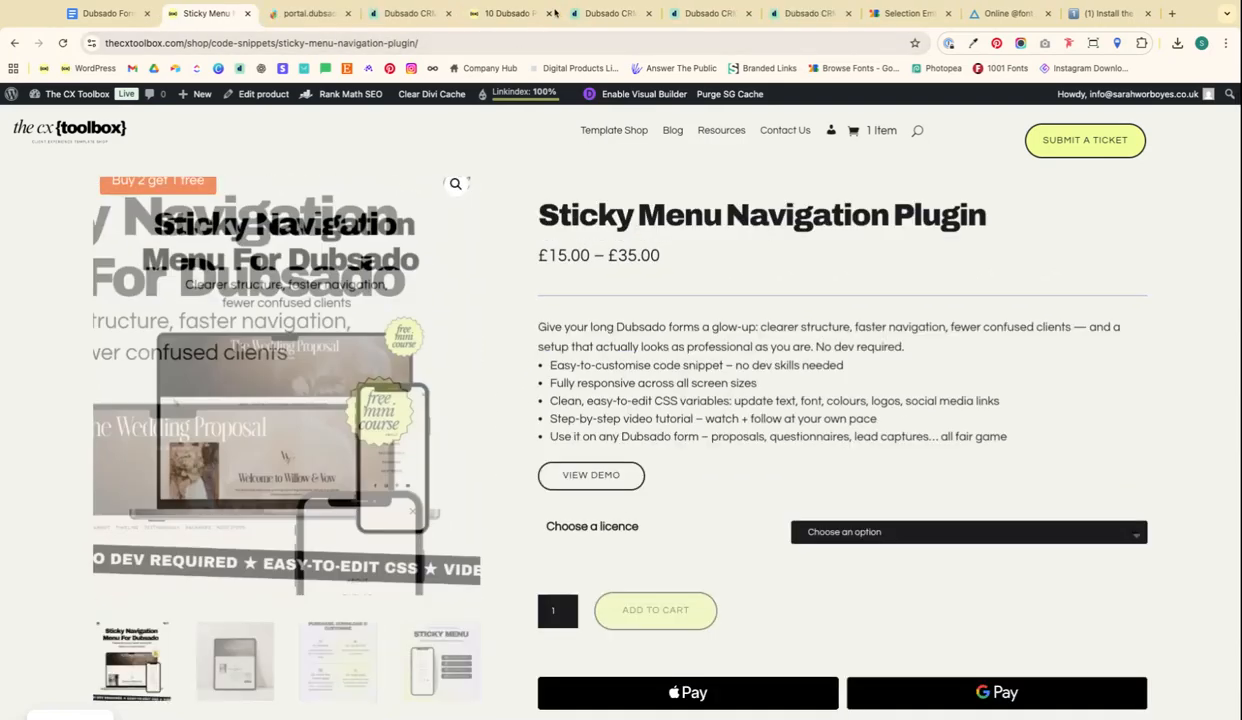
Return to the Studio Zee proposal and try its sticky menu's Next Steps link
click(704, 14)
click(792, 22)
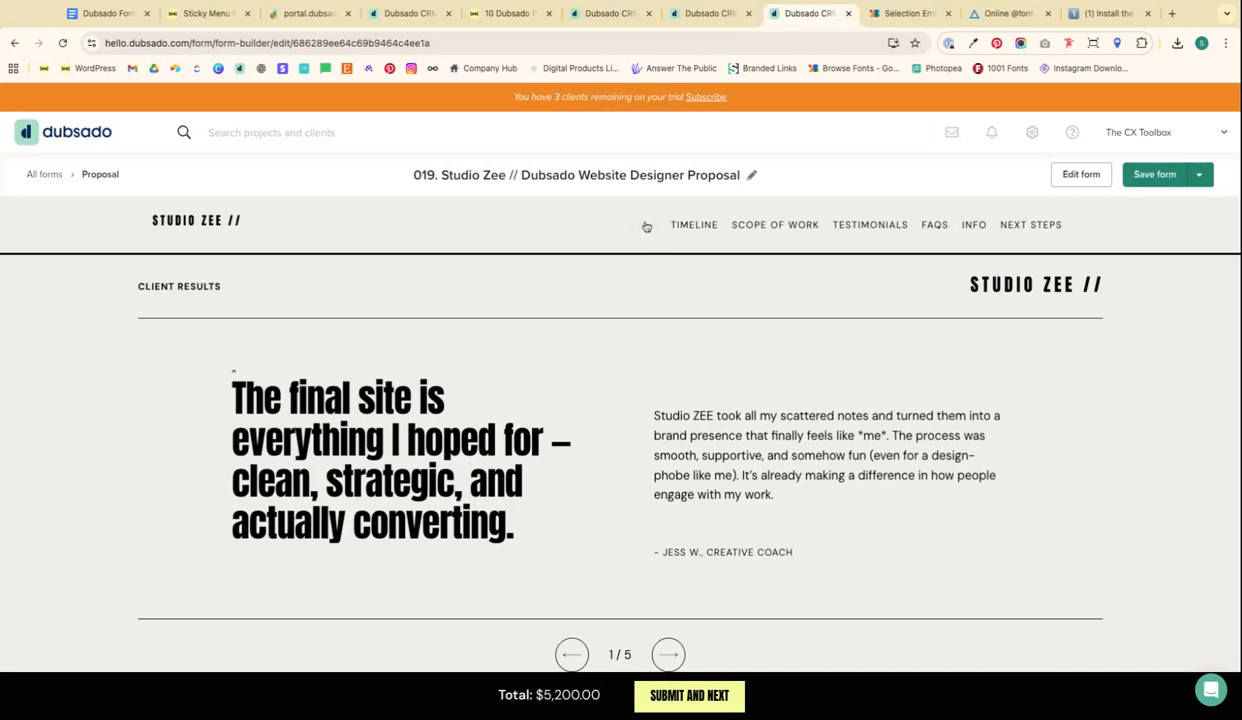
click(1043, 232)
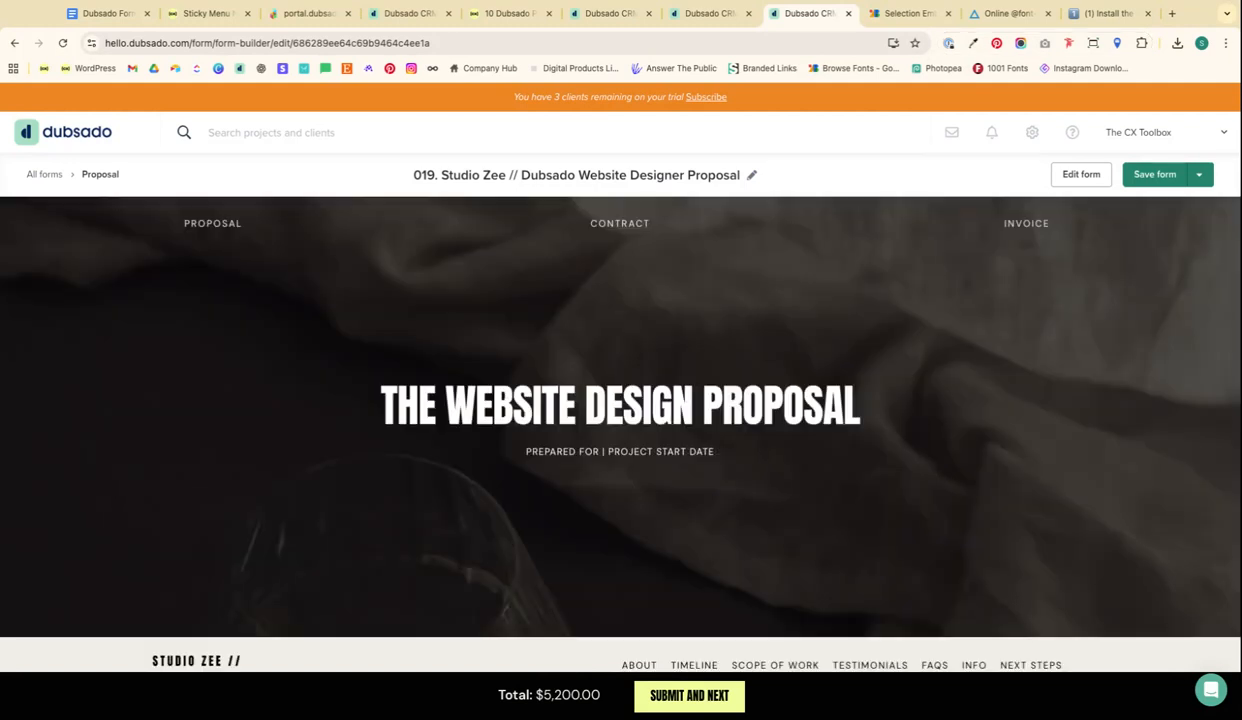